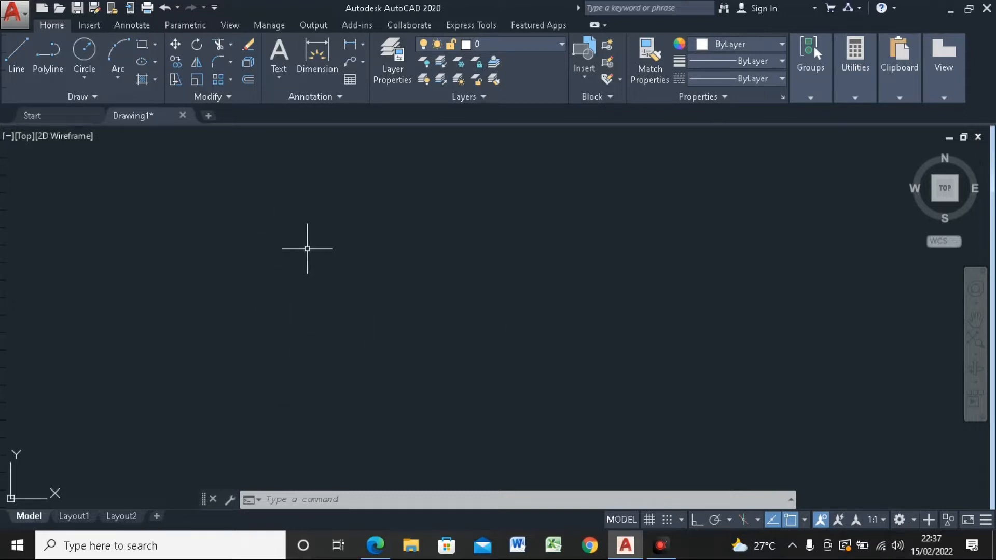
{"action": "scroll", "coordinate": [311, 233], "scroll_direction": "down", "scroll_amount": 5}
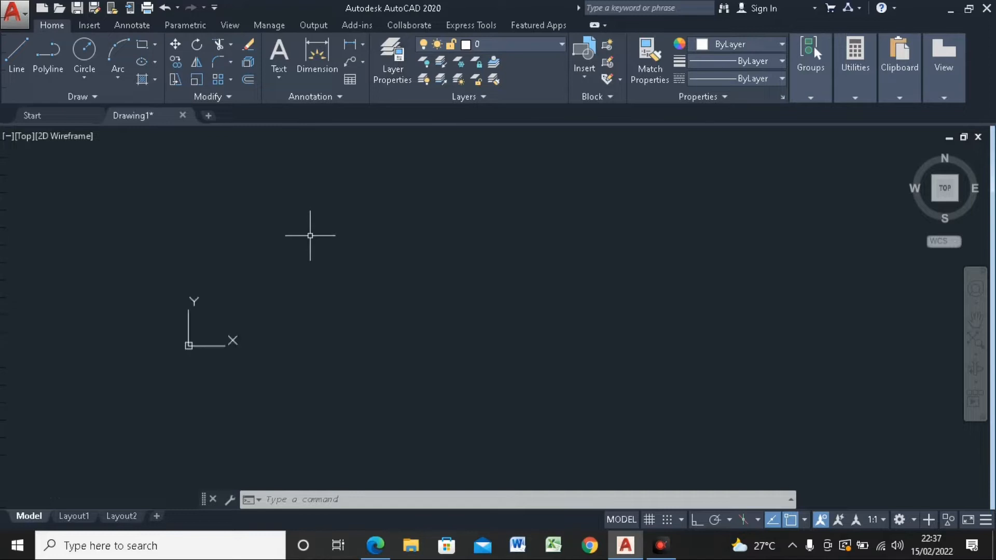
{"action": "scroll", "coordinate": [311, 237], "scroll_direction": "up", "scroll_amount": 5}
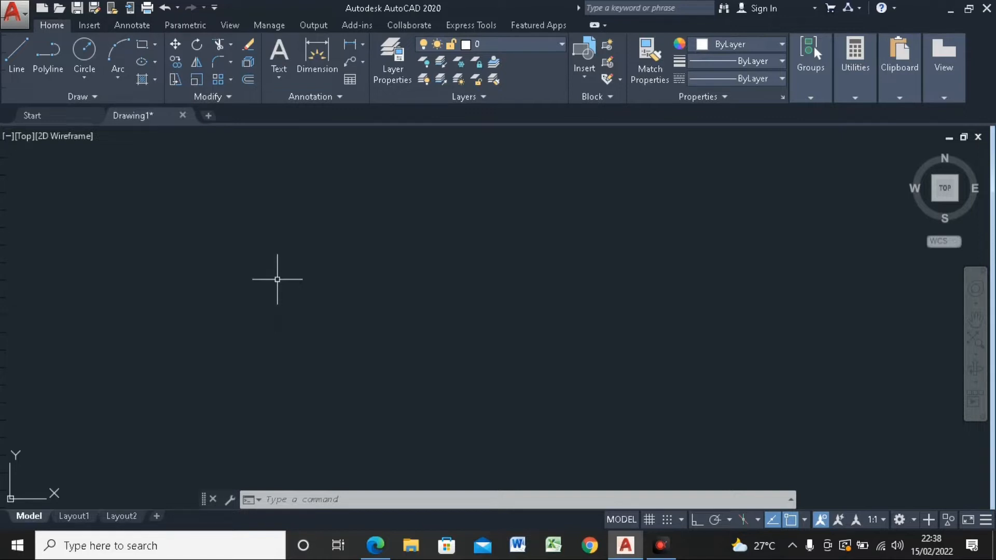
{"action": "scroll", "coordinate": [278, 279], "scroll_direction": "down", "scroll_amount": 5}
{"action": "scroll", "coordinate": [295, 272], "scroll_direction": "up", "scroll_amount": 4}
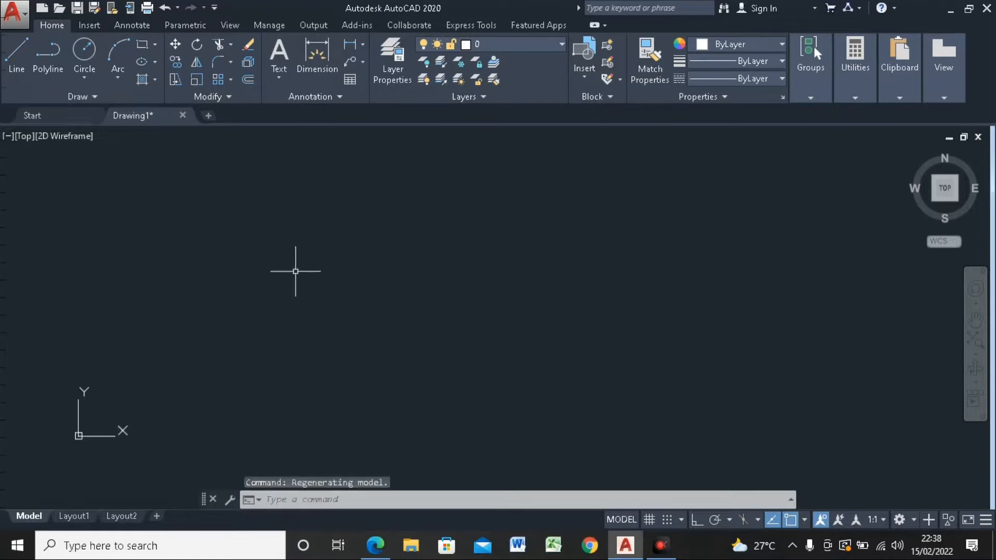
{"action": "scroll", "coordinate": [296, 272], "scroll_direction": "down", "scroll_amount": 2}
Step: Set the UCS icon to Noorigin with the UCSICON command so it stays fixed at the viewport corner
{"action": "type", "text": "u"}
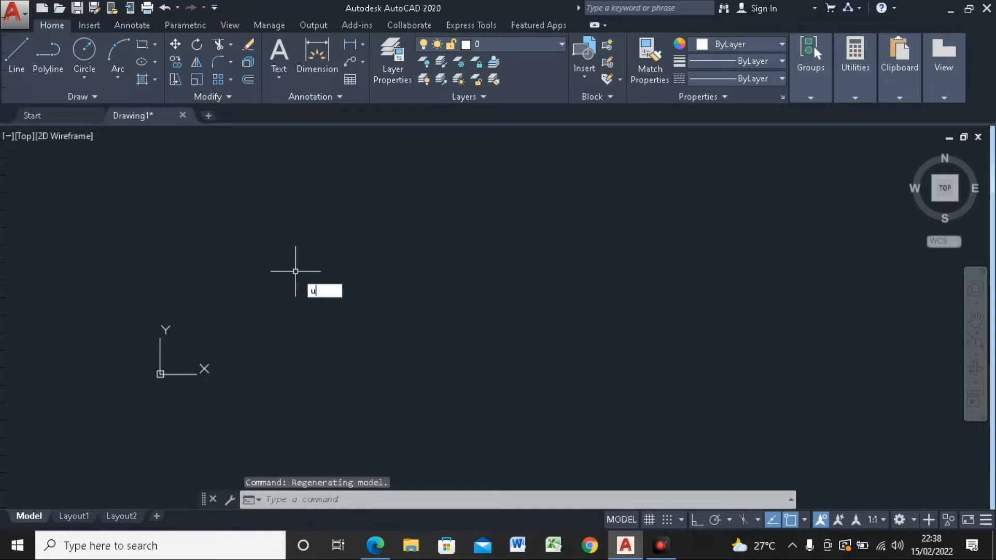
{"action": "type", "text": "csICON"}
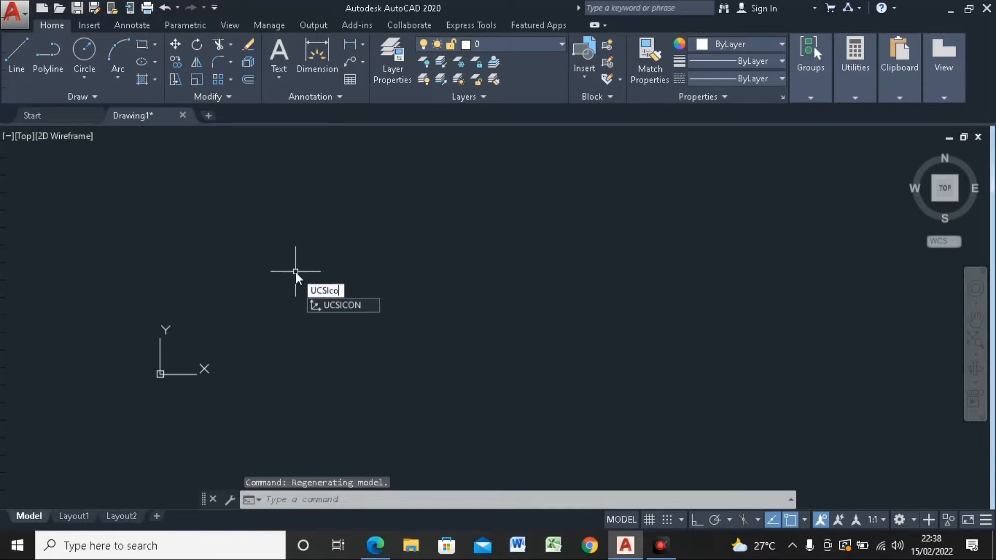
{"action": "key", "text": "Return"}
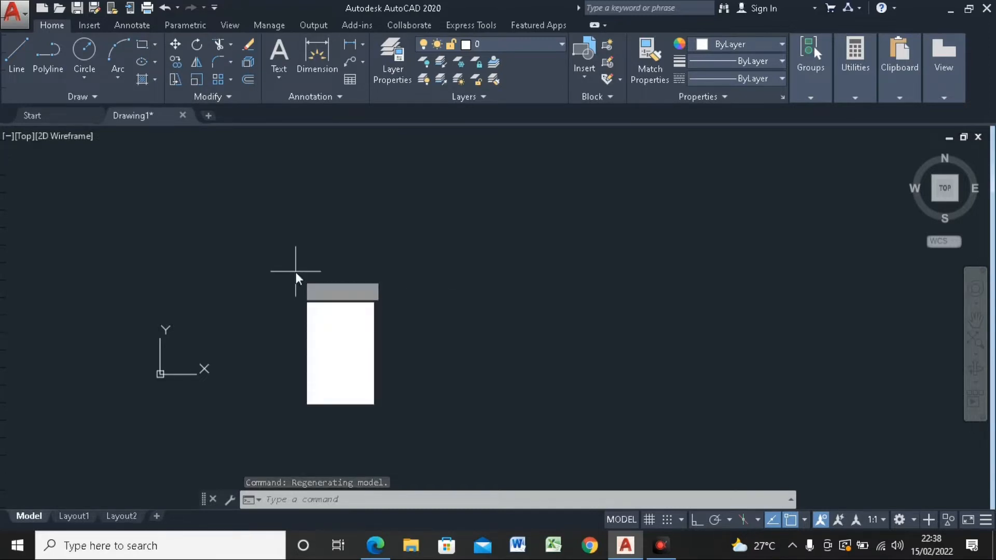
{"action": "type", "text": "n"}
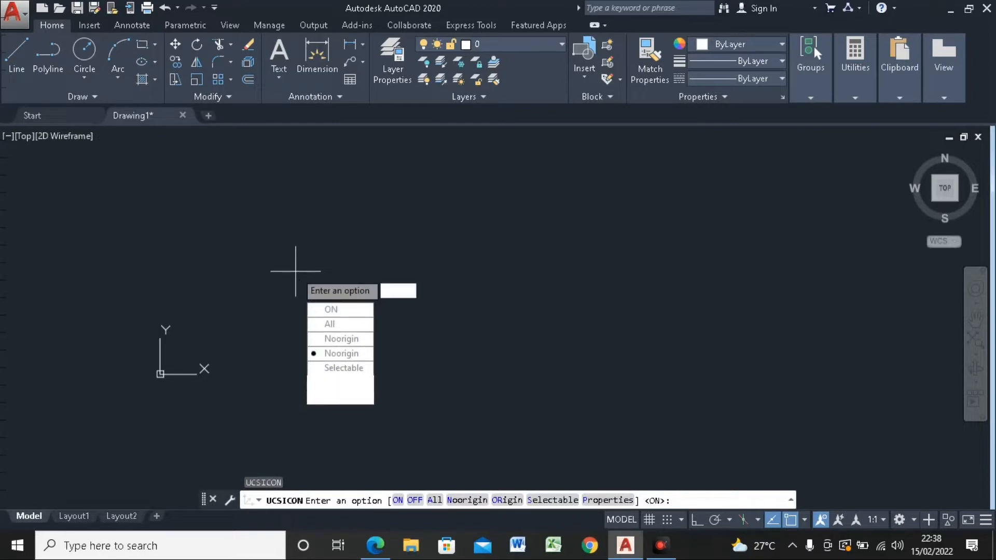
{"action": "key", "text": "Return"}
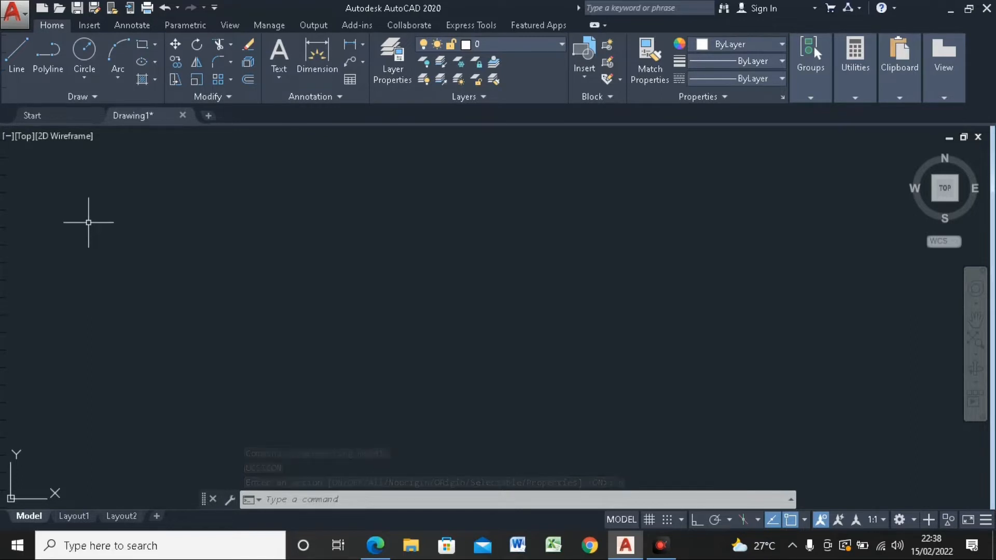
Step: Open the Drawing Units settings and move the dialog aside
{"action": "left_click", "coordinate": [20, 21]}
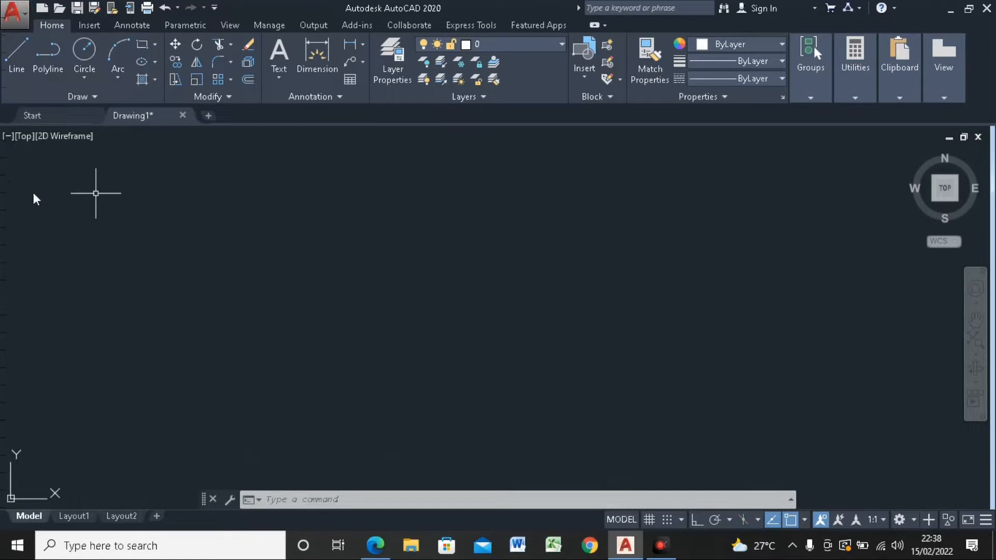
{"action": "left_click", "coordinate": [13, 11]}
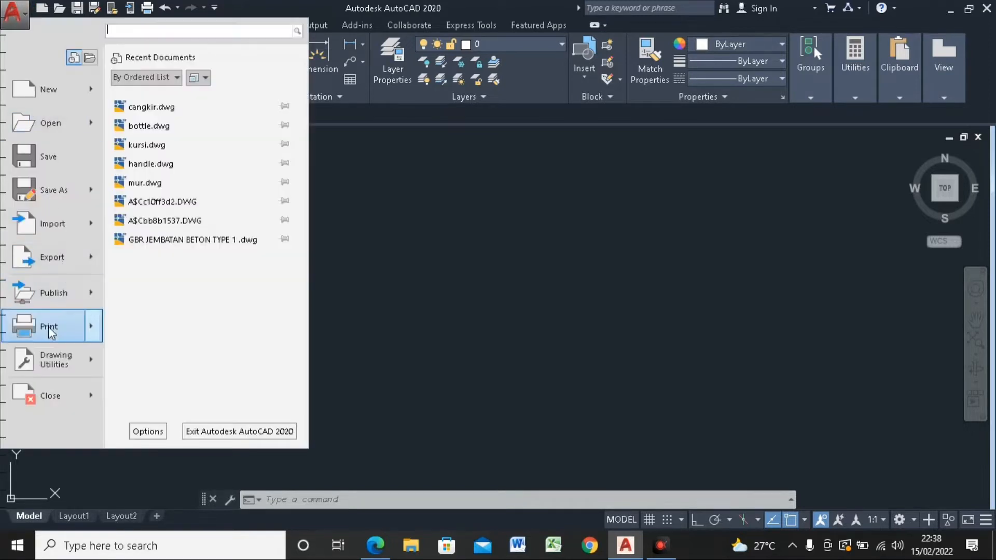
{"action": "mouse_move", "coordinate": [51, 368]}
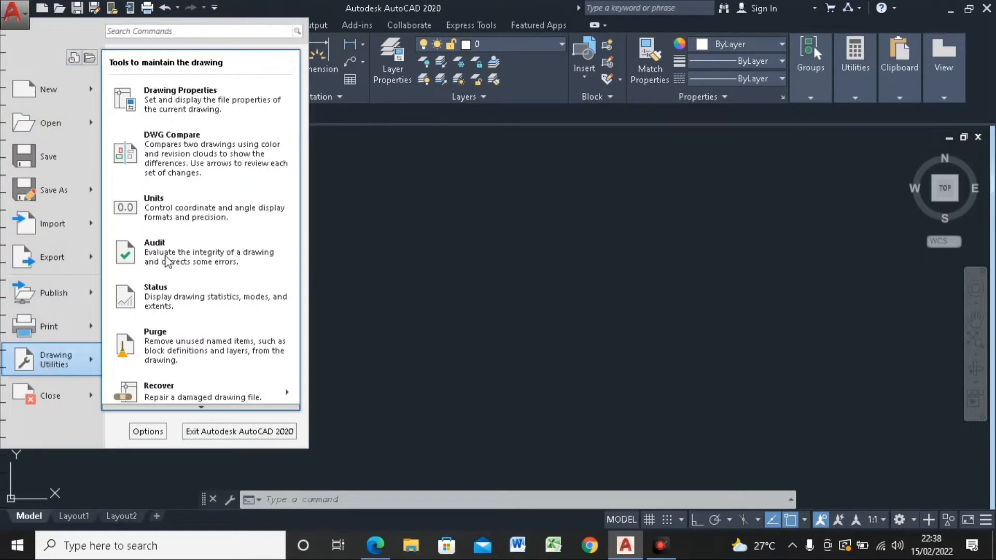
{"action": "left_click", "coordinate": [161, 213]}
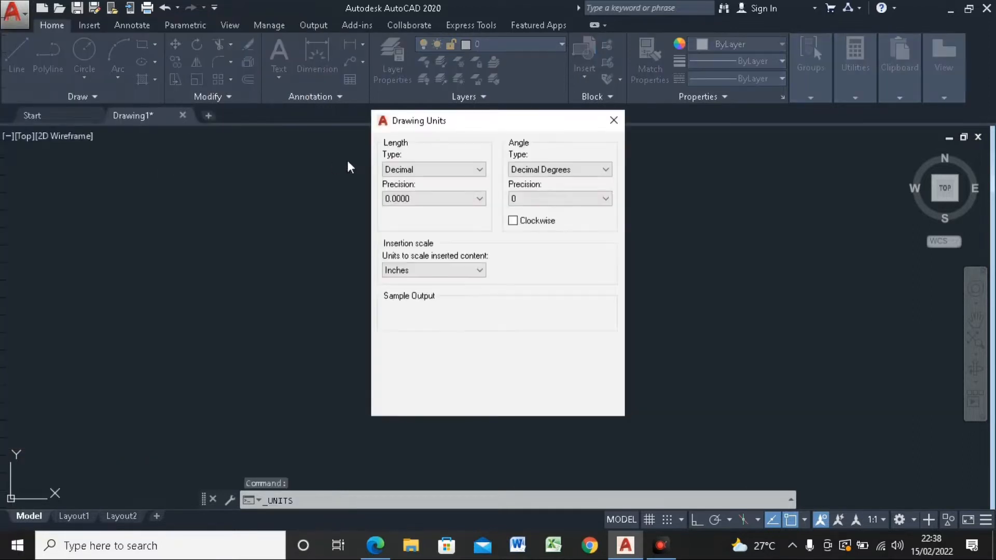
{"action": "left_click_drag", "start_coordinate": [453, 132], "coordinate": [324, 132]}
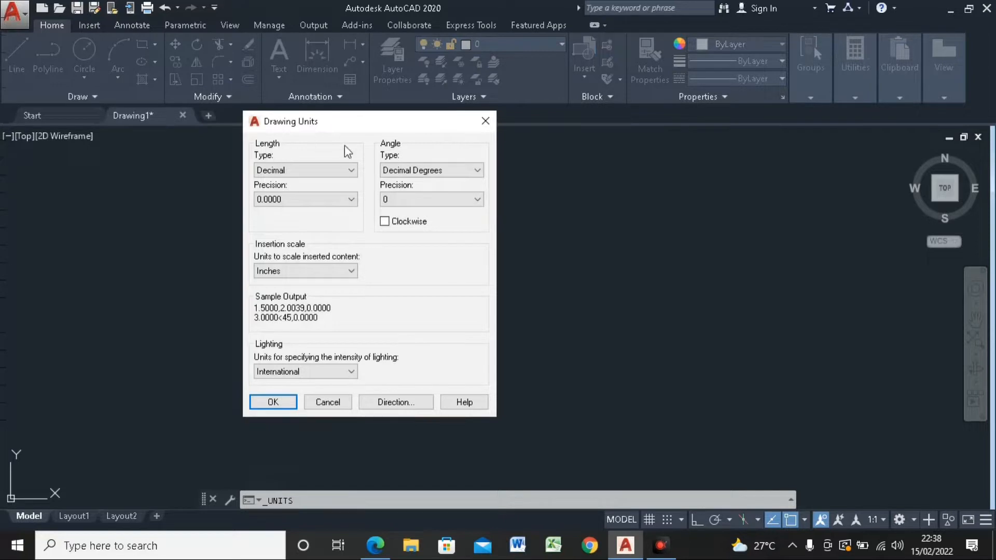
Step: Try the Architectural, Decimal, Engineering, Fractional and Scientific length types, and return the length type to Decimal
{"action": "left_click", "coordinate": [344, 168]}
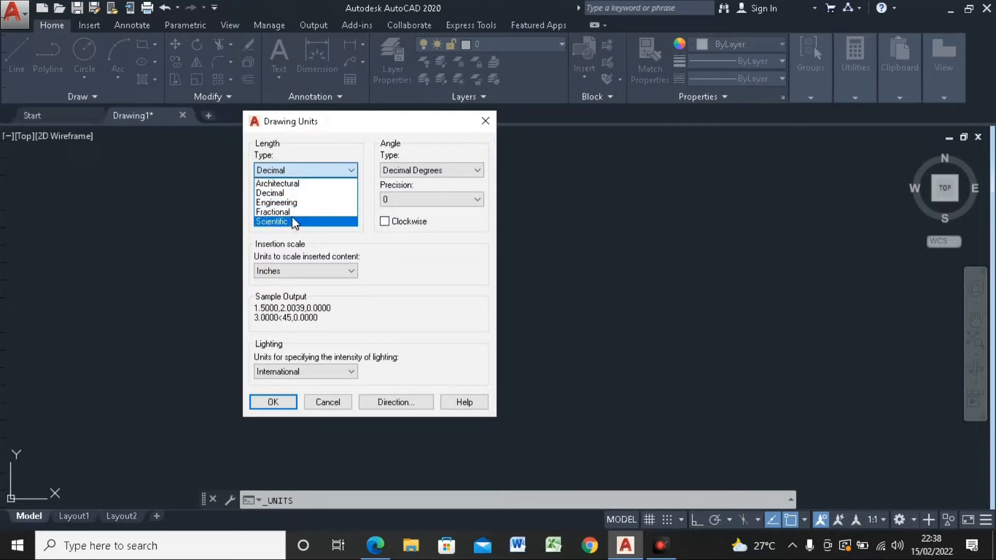
{"action": "left_click", "coordinate": [286, 182]}
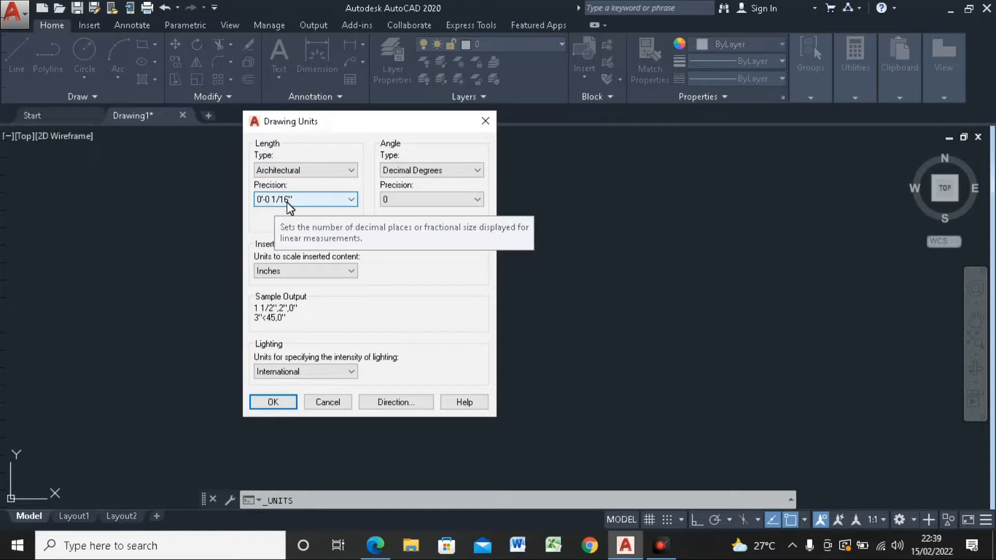
{"action": "left_click", "coordinate": [315, 170]}
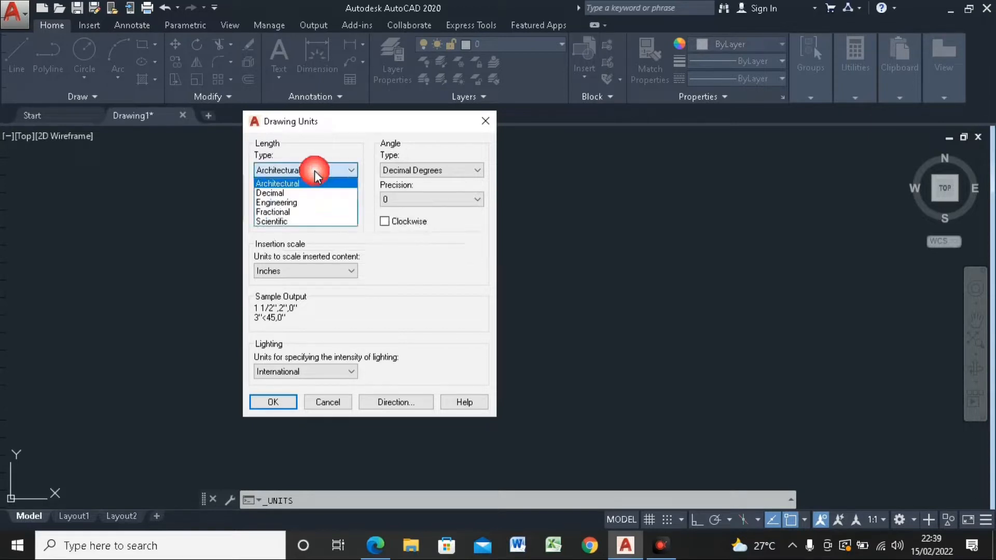
{"action": "left_click", "coordinate": [292, 193]}
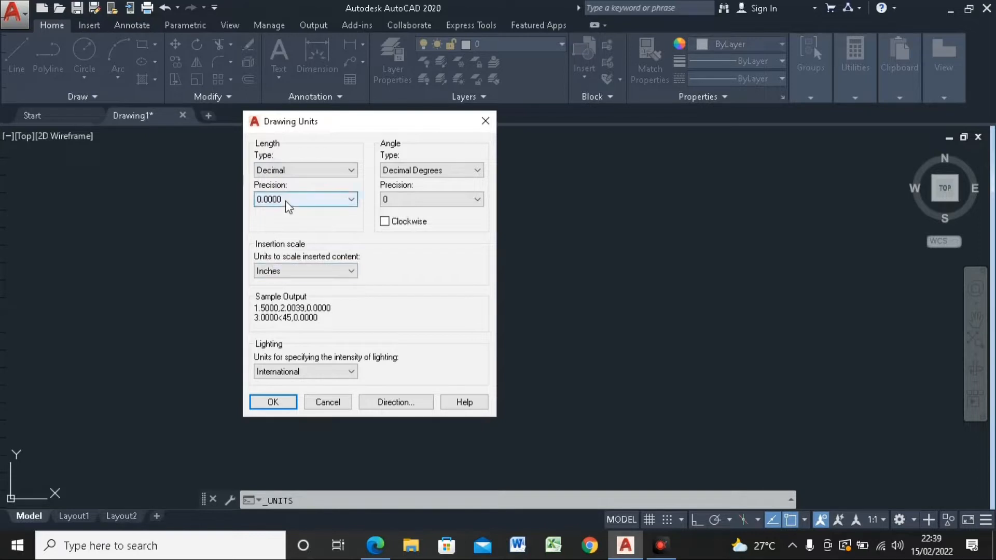
{"action": "left_click", "coordinate": [301, 170]}
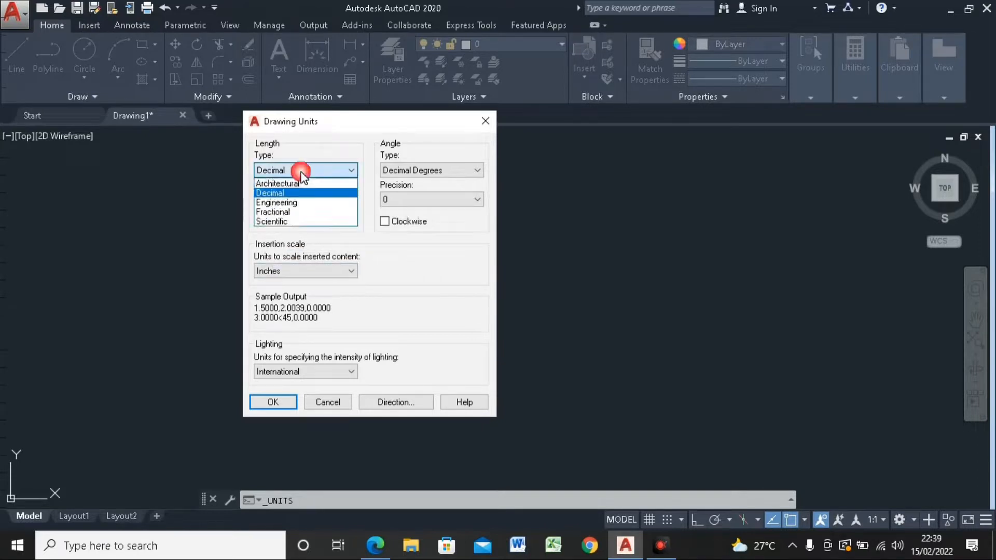
{"action": "left_click", "coordinate": [297, 202]}
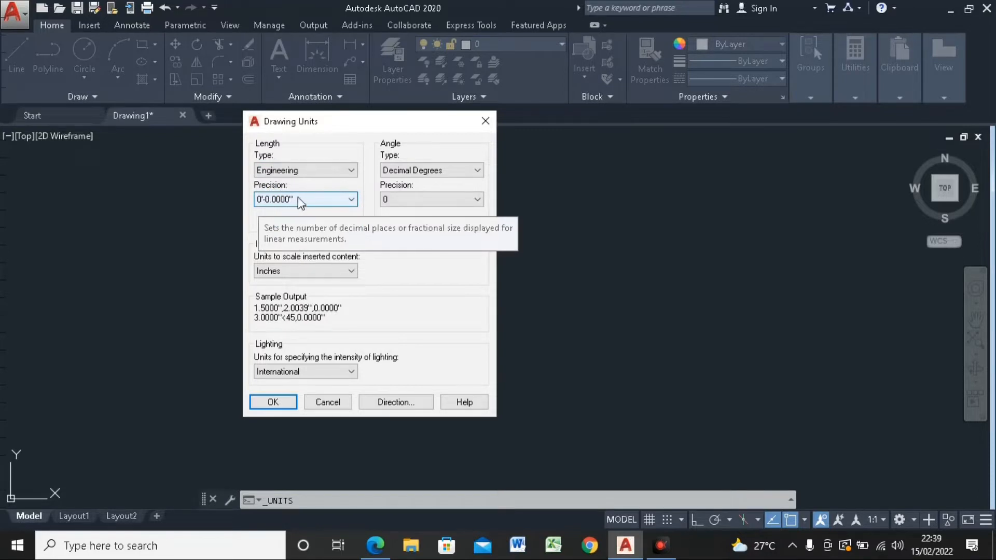
{"action": "left_click", "coordinate": [311, 169]}
{"action": "left_click", "coordinate": [290, 212]}
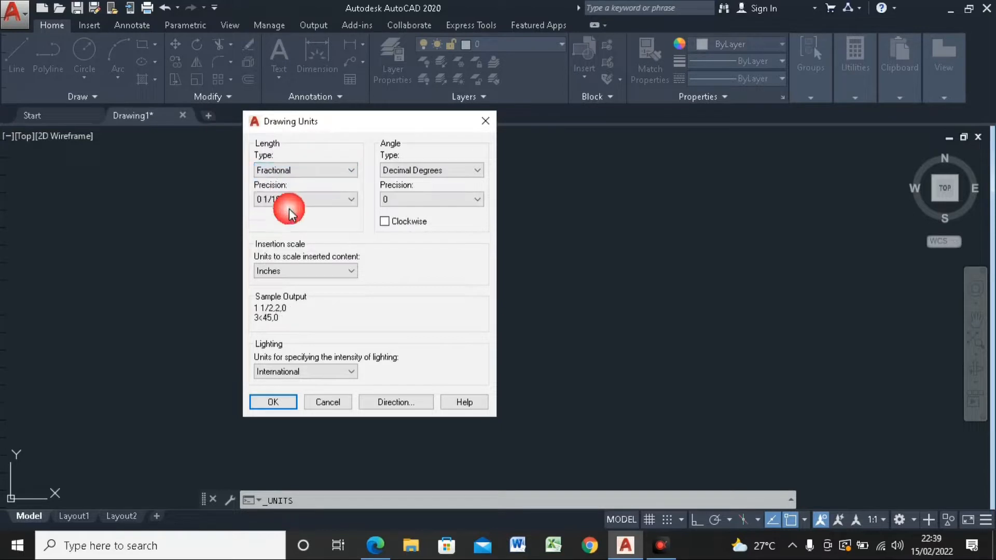
{"action": "left_click", "coordinate": [300, 169]}
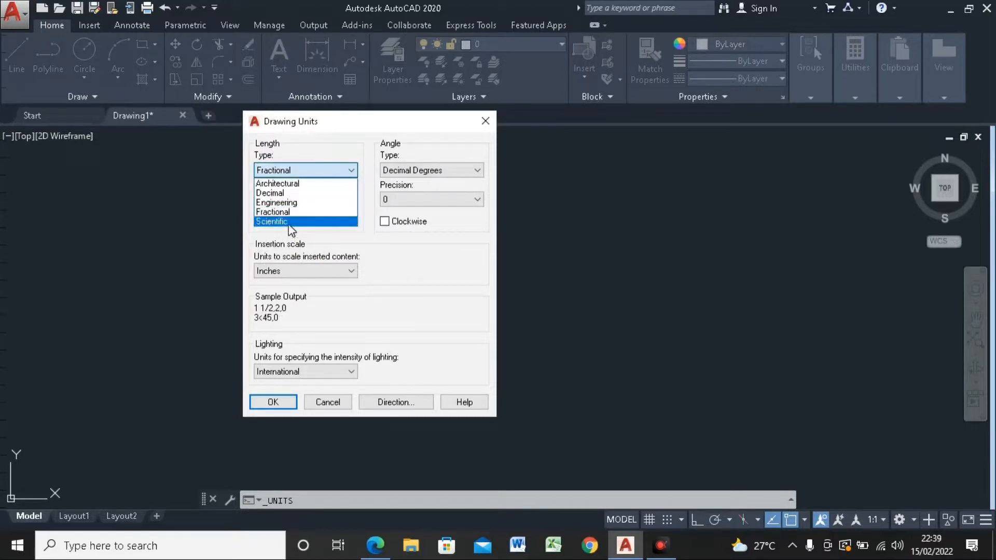
{"action": "left_click", "coordinate": [289, 221]}
{"action": "left_click", "coordinate": [303, 169]}
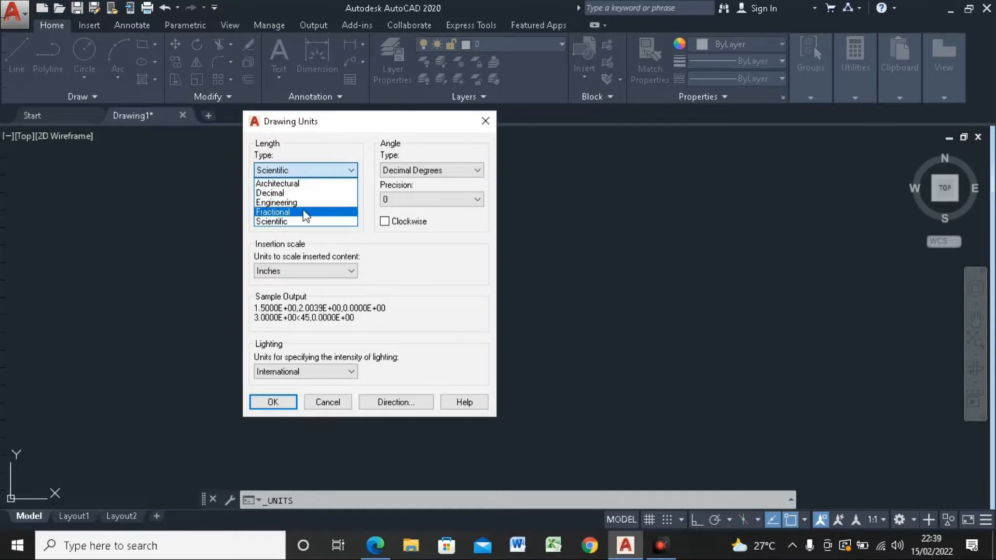
{"action": "left_click", "coordinate": [280, 193]}
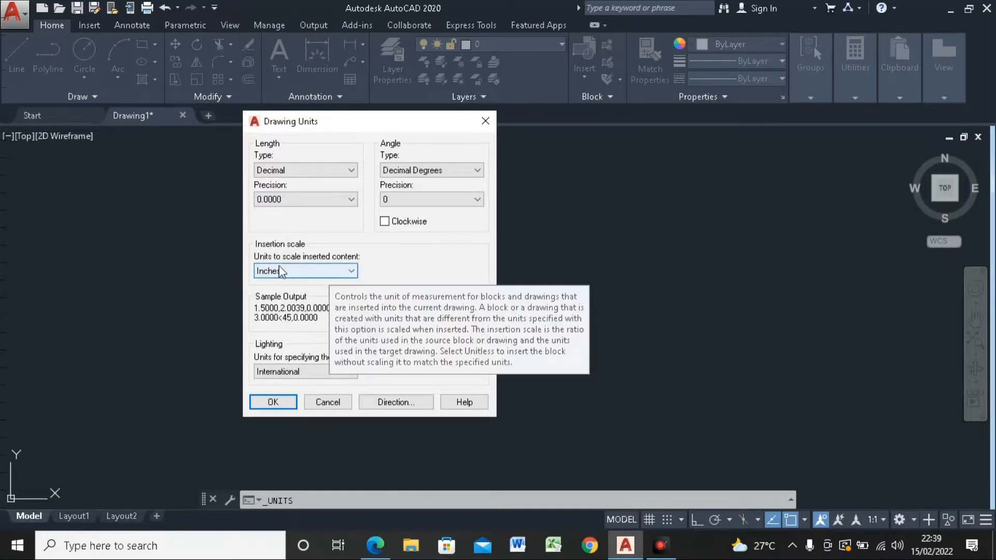
Step: Set the insertion scale units to Centimeters and accept the drawing units
{"action": "left_click", "coordinate": [318, 271]}
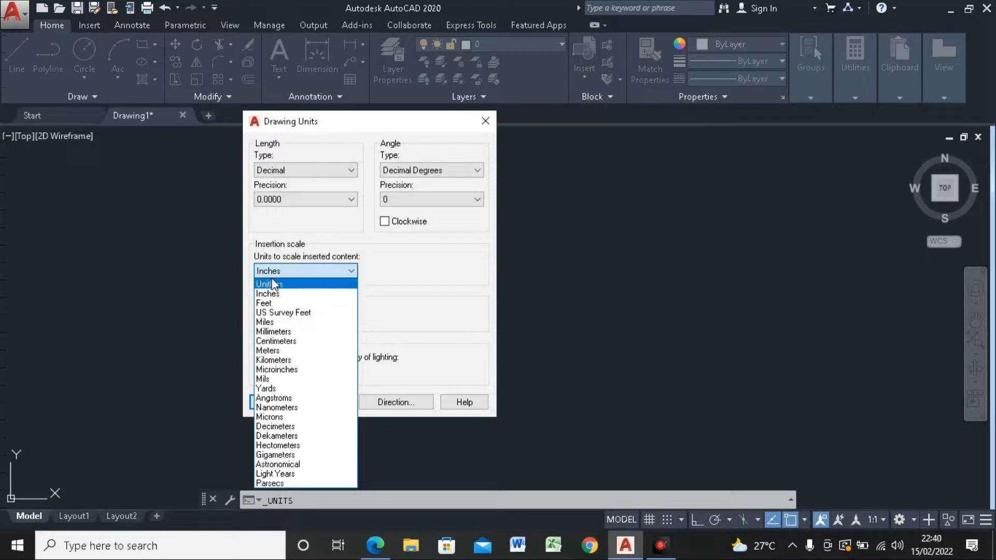
{"action": "left_click", "coordinate": [295, 342]}
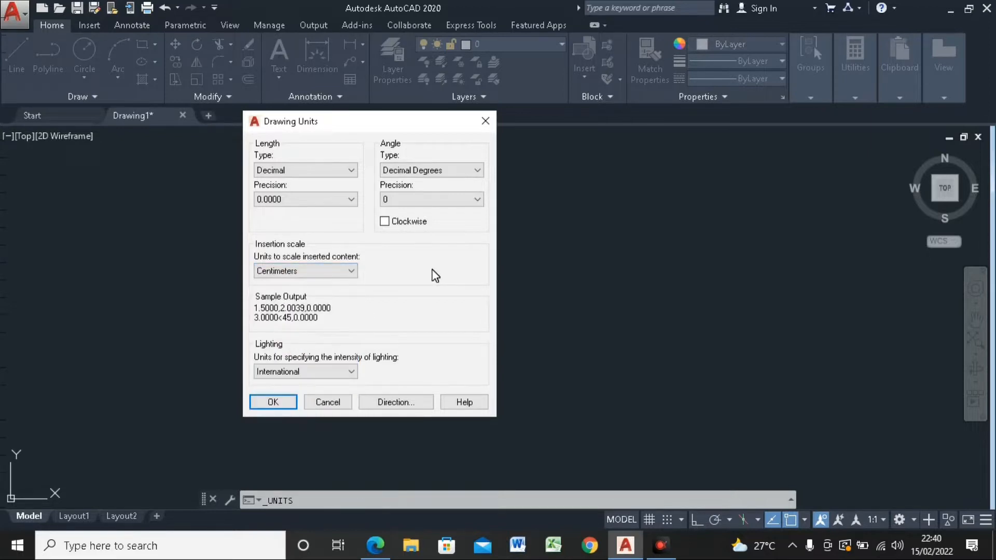
{"action": "left_click", "coordinate": [283, 404]}
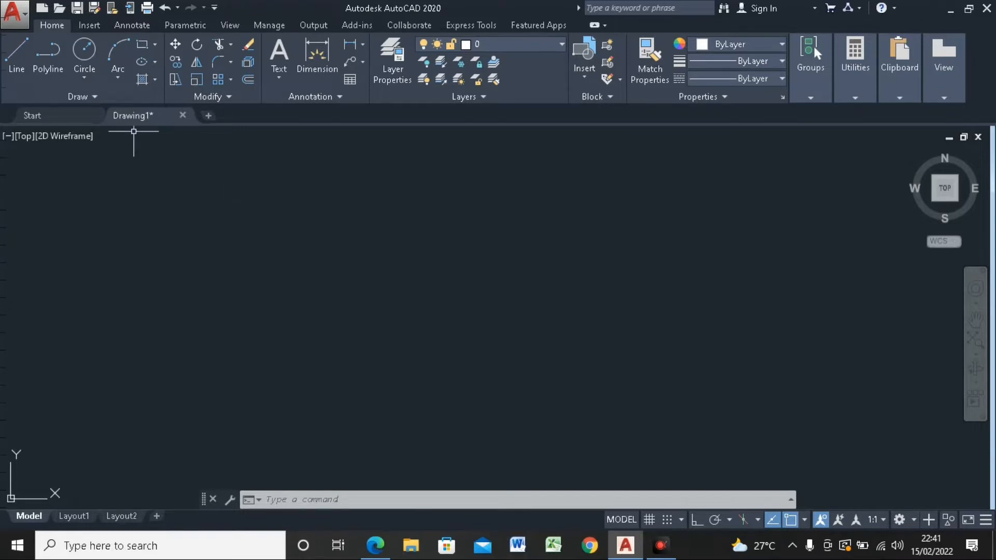
Step: Draw a vertical line 300 units long upward from a free point in the drawing area with Ortho mode on
{"action": "left_click", "coordinate": [17, 56]}
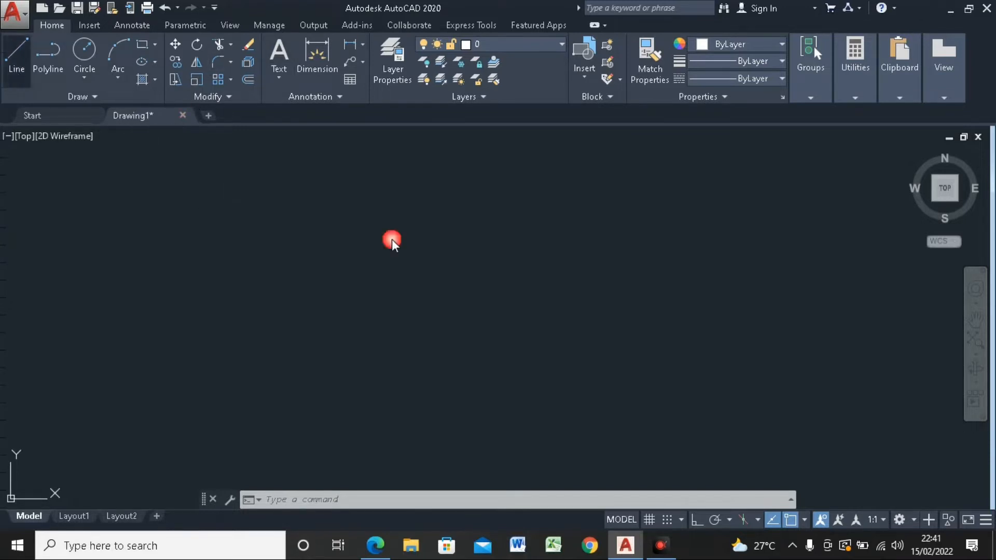
{"action": "left_click", "coordinate": [305, 344]}
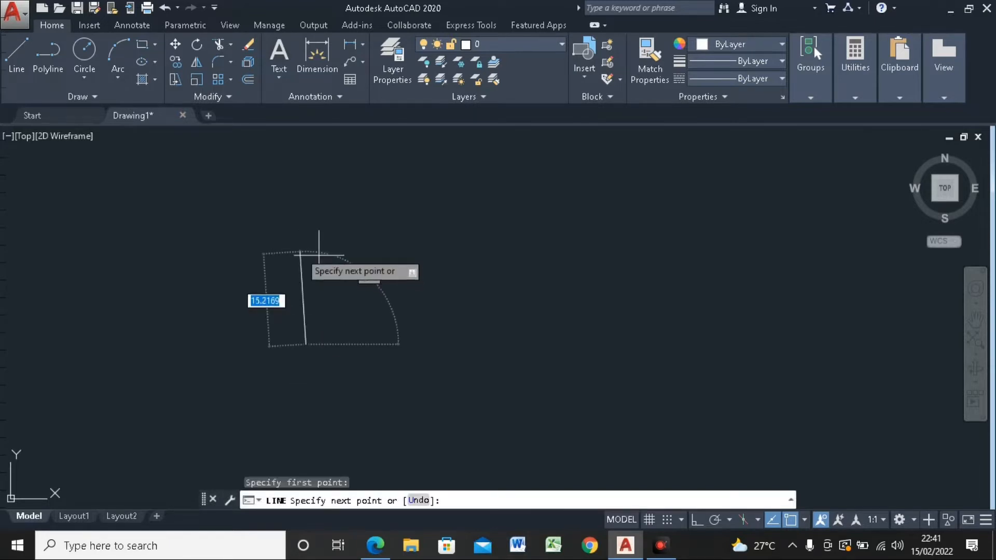
{"action": "left_click", "coordinate": [696, 523]}
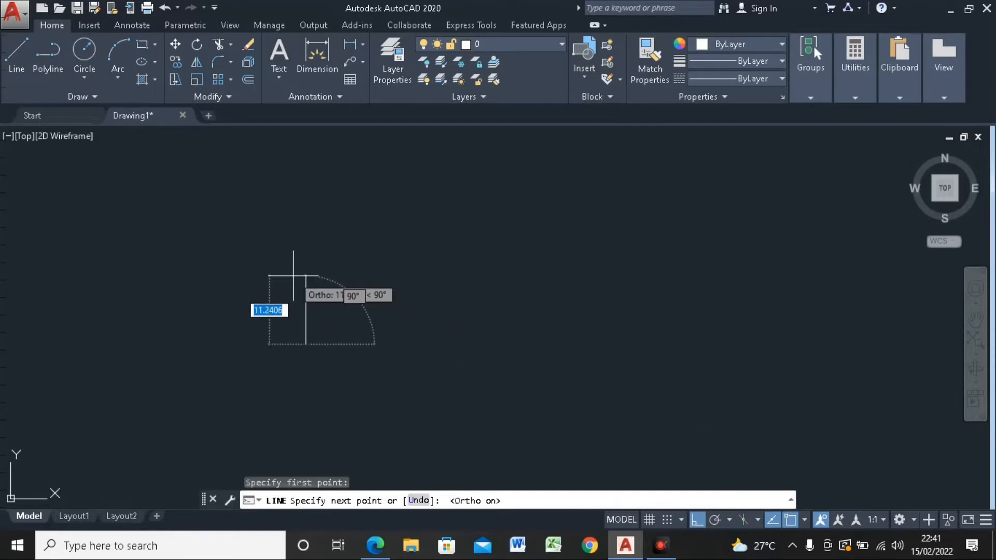
{"action": "middle_click_drag", "start_coordinate": [297, 270], "coordinate": [474, 282]}
{"action": "scroll", "coordinate": [482, 252], "scroll_direction": "up", "scroll_amount": 2}
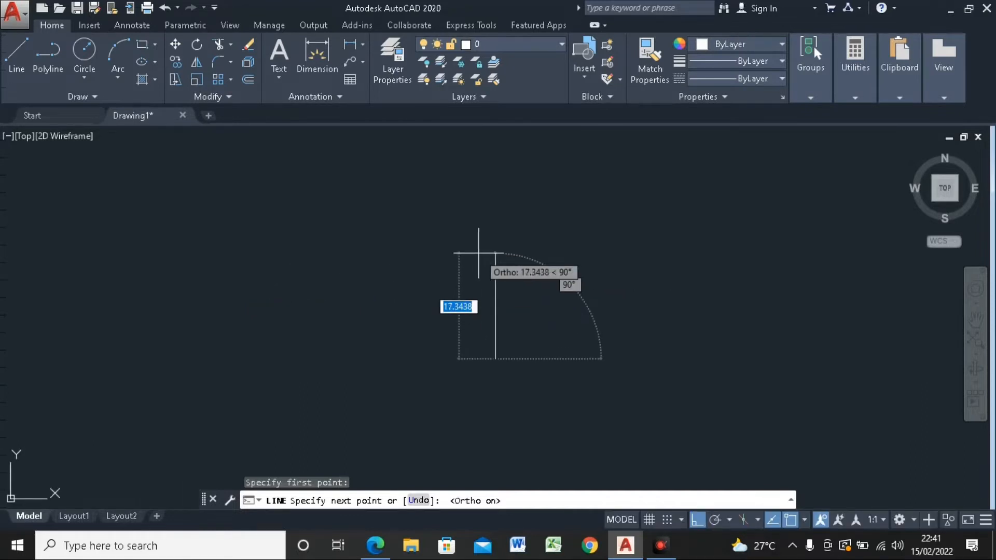
{"action": "type", "text": "3"}
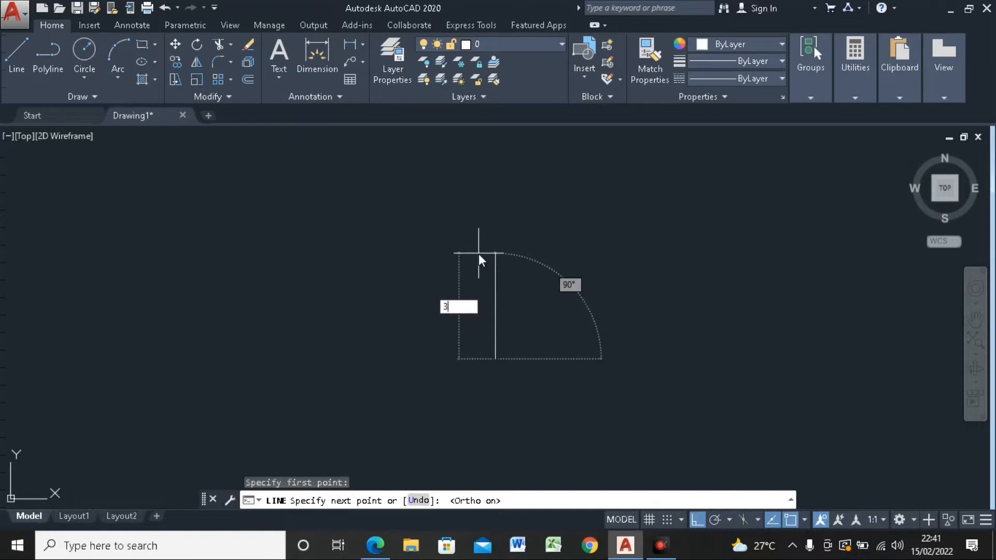
{"action": "type", "text": "00"}
{"action": "key", "text": "Return"}
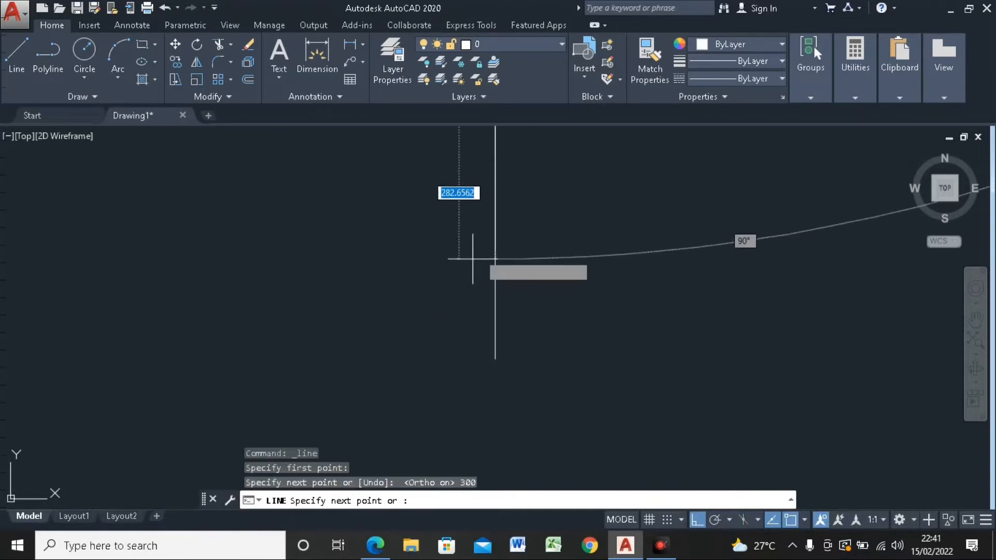
{"action": "scroll", "coordinate": [471, 260], "scroll_direction": "down", "scroll_amount": 2}
{"action": "scroll", "coordinate": [499, 283], "scroll_direction": "down", "scroll_amount": 4}
{"action": "mouse_move", "coordinate": [522, 265]}
{"action": "middle_mouse_down"}
{"action": "mouse_move", "coordinate": [510, 408]}
{"action": "mouse_move", "coordinate": [457, 252]}
{"action": "mouse_move", "coordinate": [457, 303]}
{"action": "middle_mouse_up"}
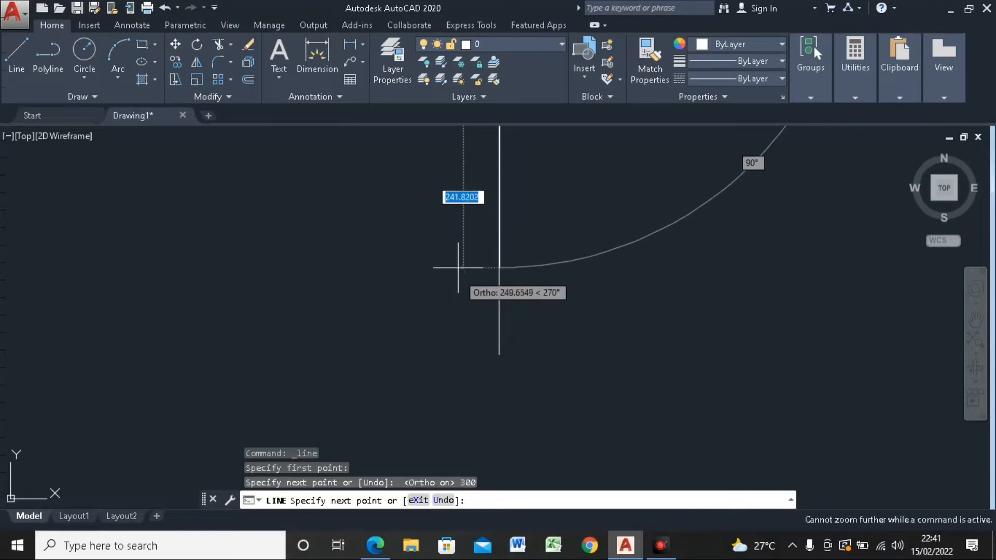
{"action": "scroll", "coordinate": [458, 263], "scroll_direction": "down", "scroll_amount": 2}
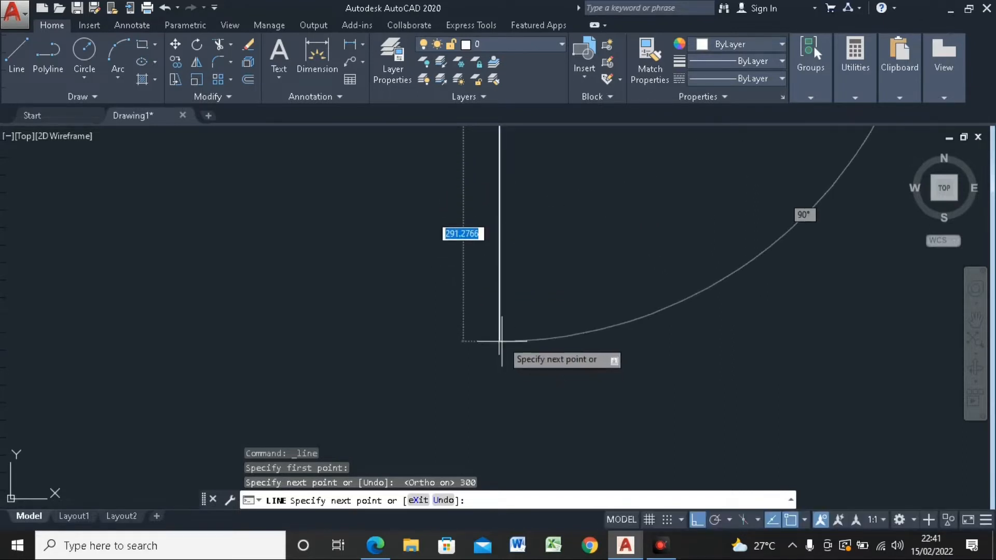
{"action": "key", "text": "Escape"}
{"action": "scroll", "coordinate": [500, 334], "scroll_direction": "down", "scroll_amount": 4}
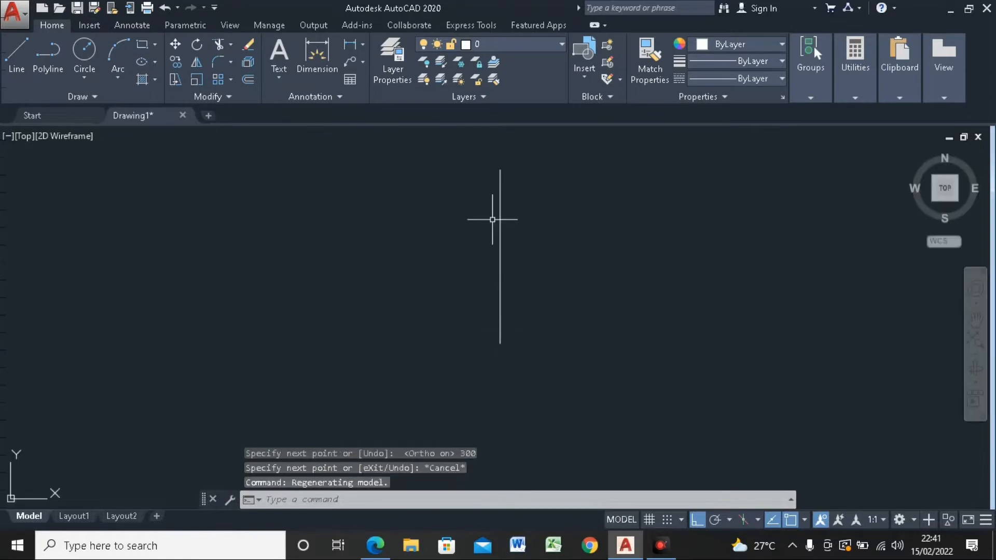
Step: Draw a 1000-unit horizontal base leftward from the vertical line's lower end, followed by a 300-unit vertical wall upward
{"action": "scroll", "coordinate": [491, 212], "scroll_direction": "up", "scroll_amount": 2}
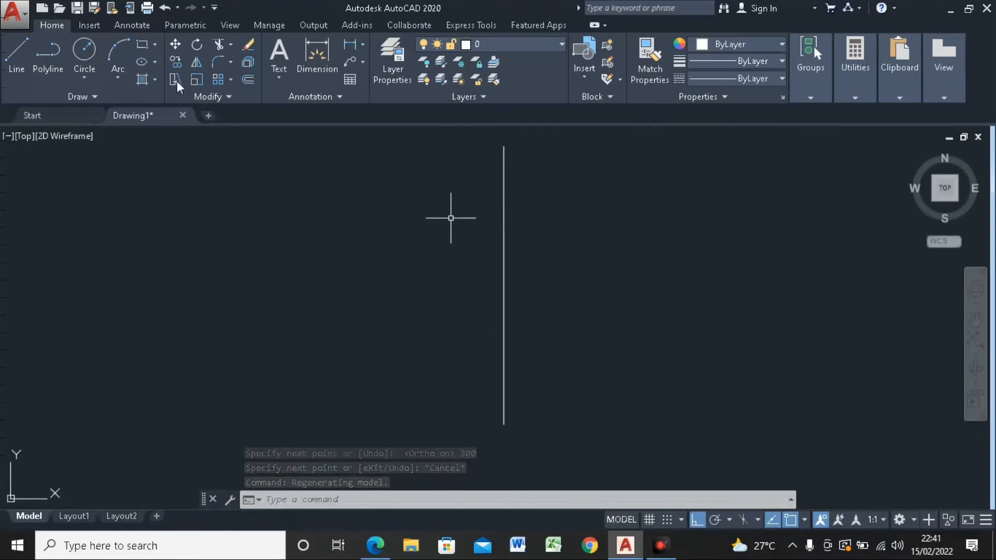
{"action": "left_click", "coordinate": [21, 65]}
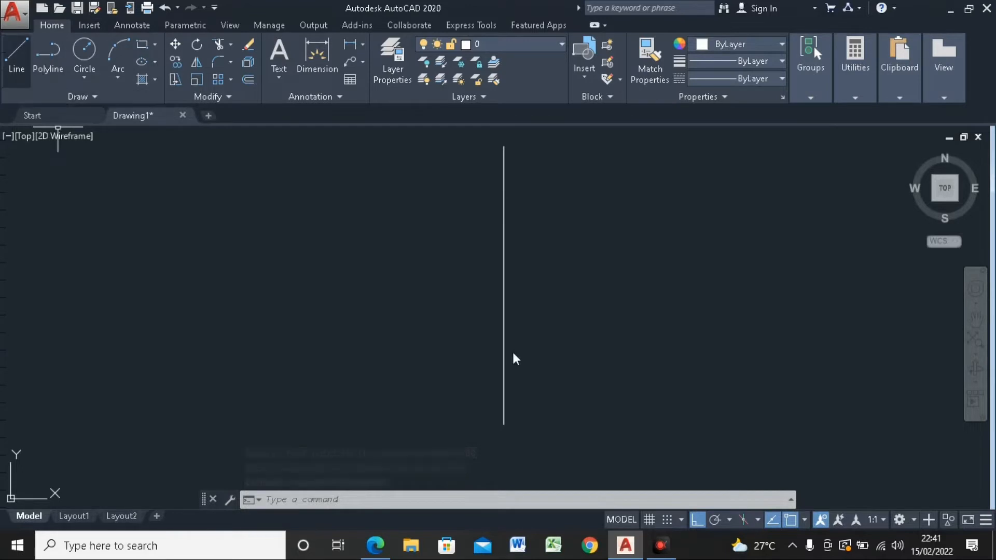
{"action": "left_click", "coordinate": [503, 424]}
{"action": "scroll", "coordinate": [502, 424], "scroll_direction": "down", "scroll_amount": 1}
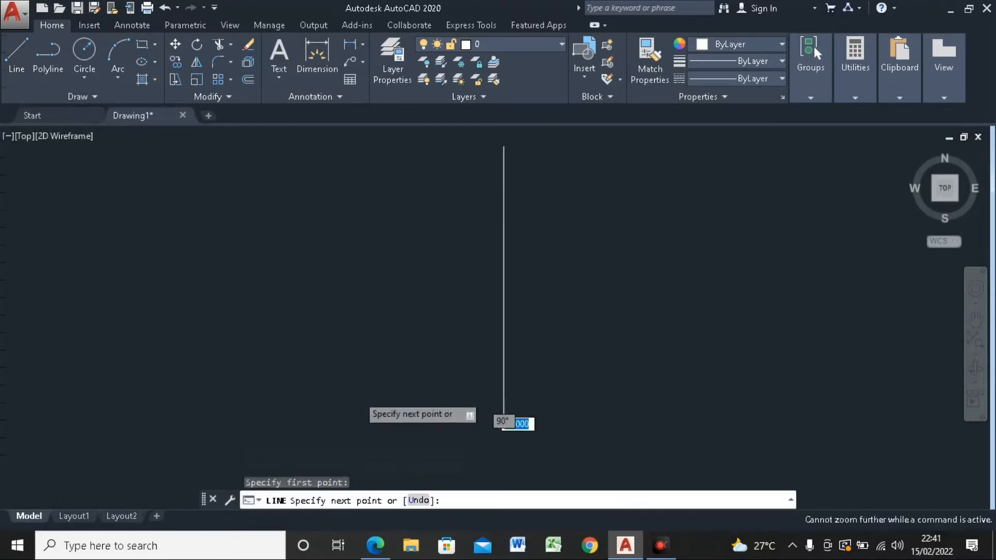
{"action": "scroll", "coordinate": [503, 424], "scroll_direction": "down", "scroll_amount": 4}
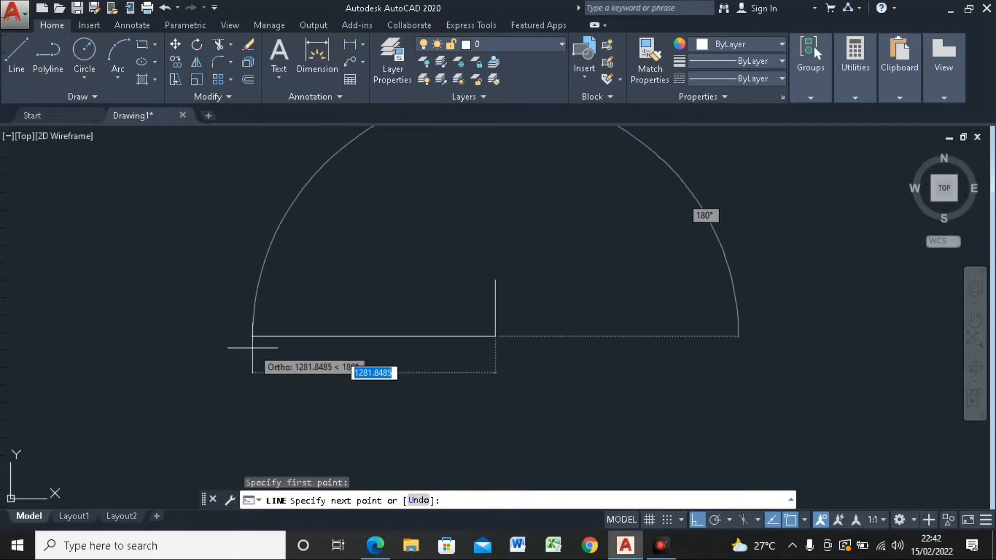
{"action": "type", "text": "1000"}
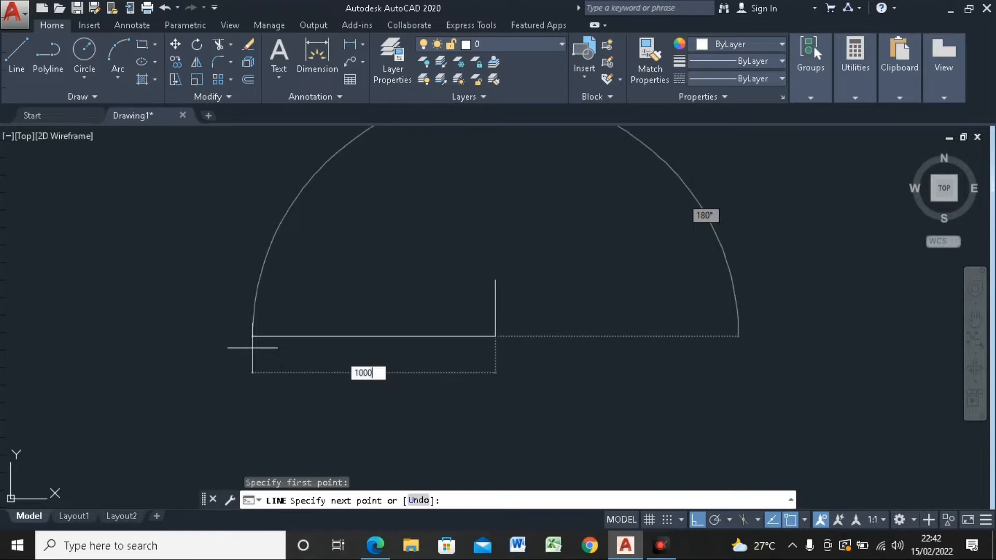
{"action": "key", "text": "Return"}
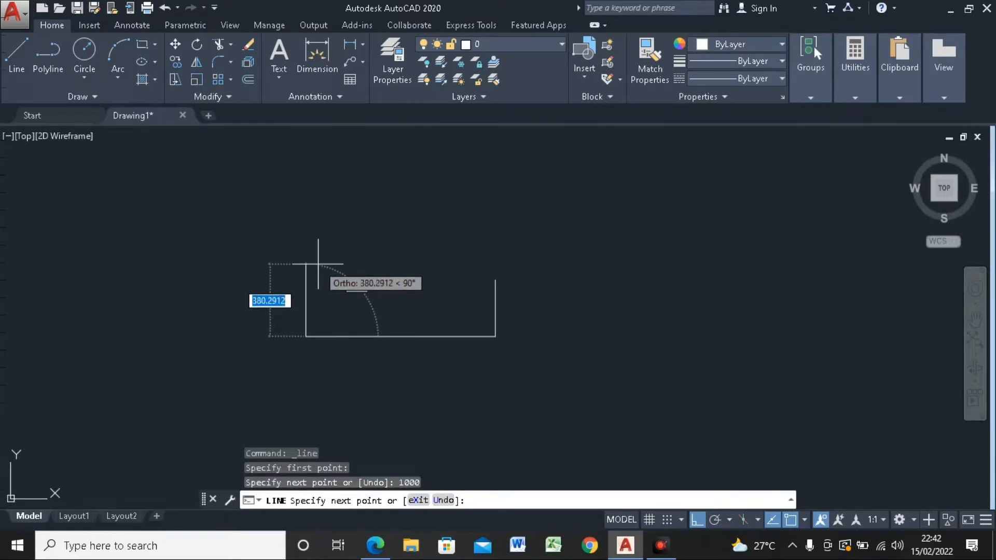
{"action": "type", "text": "300"}
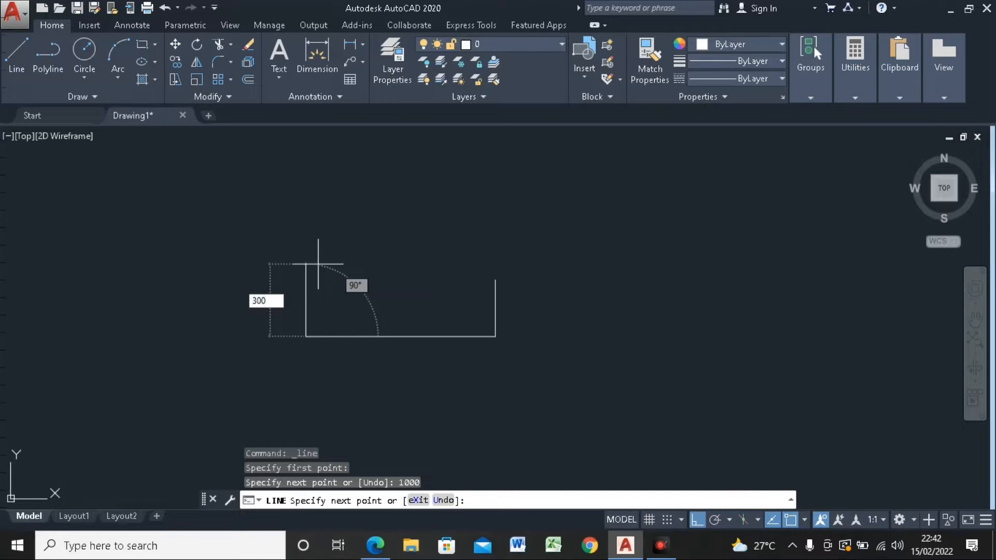
{"action": "key", "text": "Return"}
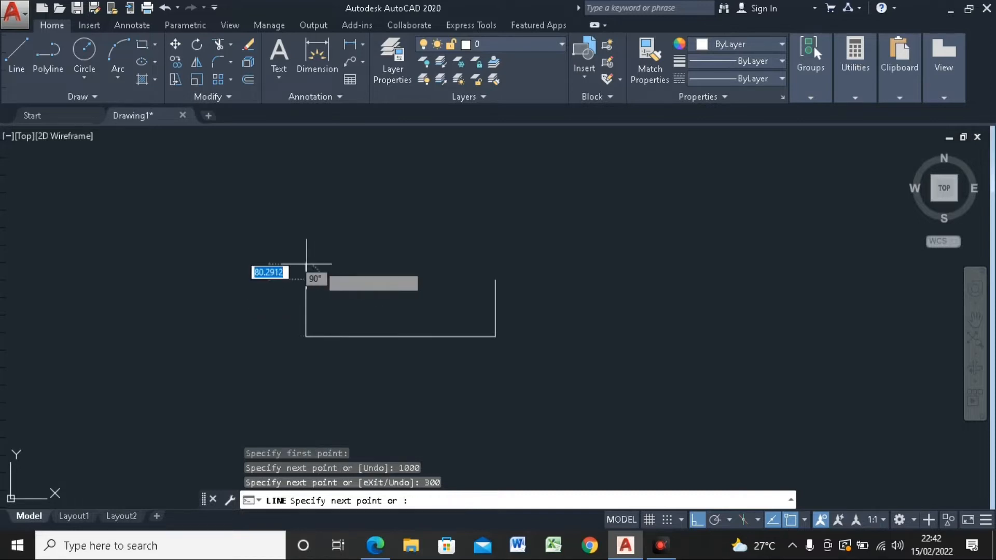
Step: Try a roof from the left wall's top with Ortho off, using segments about 434 units at 32° and 672 units at 20°, and undo it
{"action": "left_click", "coordinate": [16, 61]}
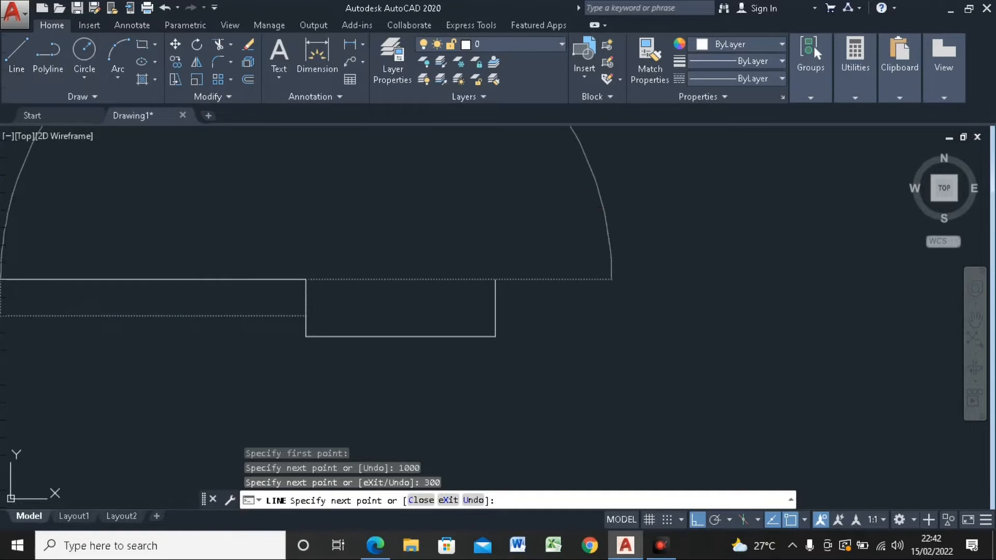
{"action": "left_click", "coordinate": [305, 279]}
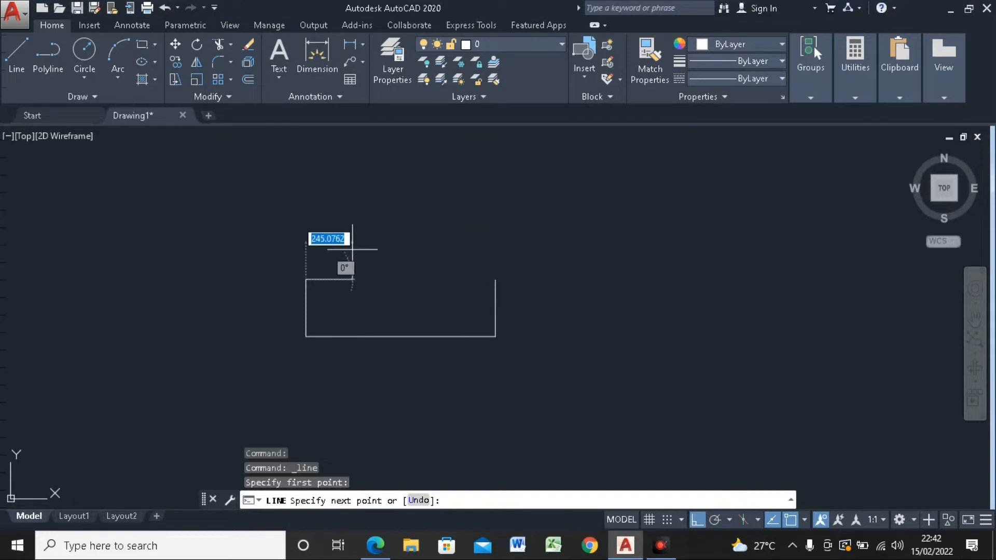
{"action": "left_click", "coordinate": [696, 520]}
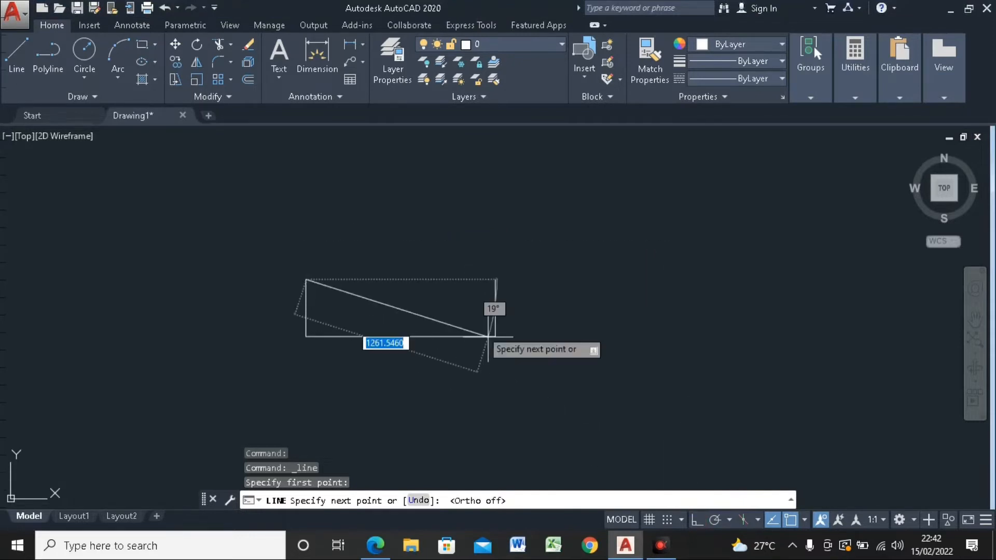
{"action": "left_click", "coordinate": [376, 236]}
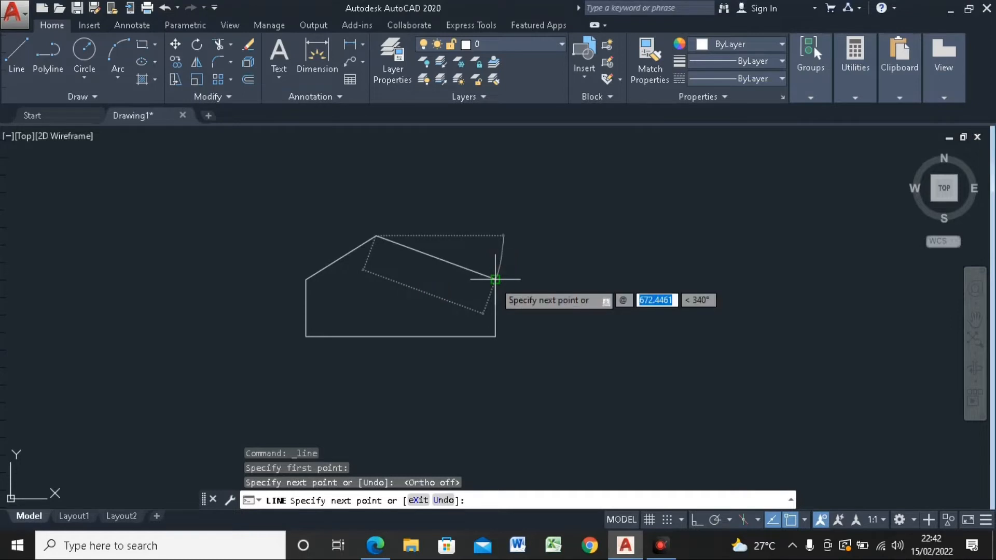
{"action": "type", "text": "672"}
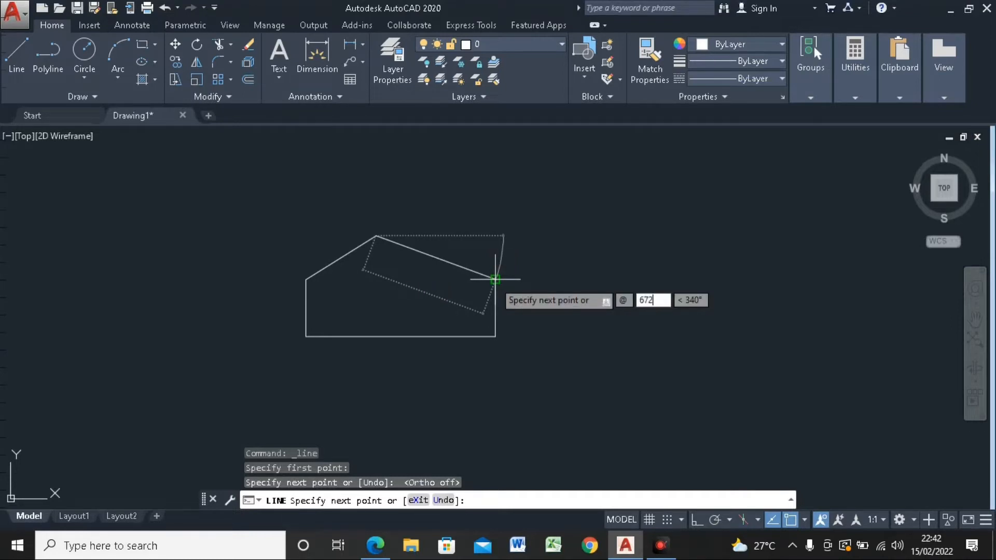
{"action": "key", "text": "Tab"}
{"action": "type", "text": "20"}
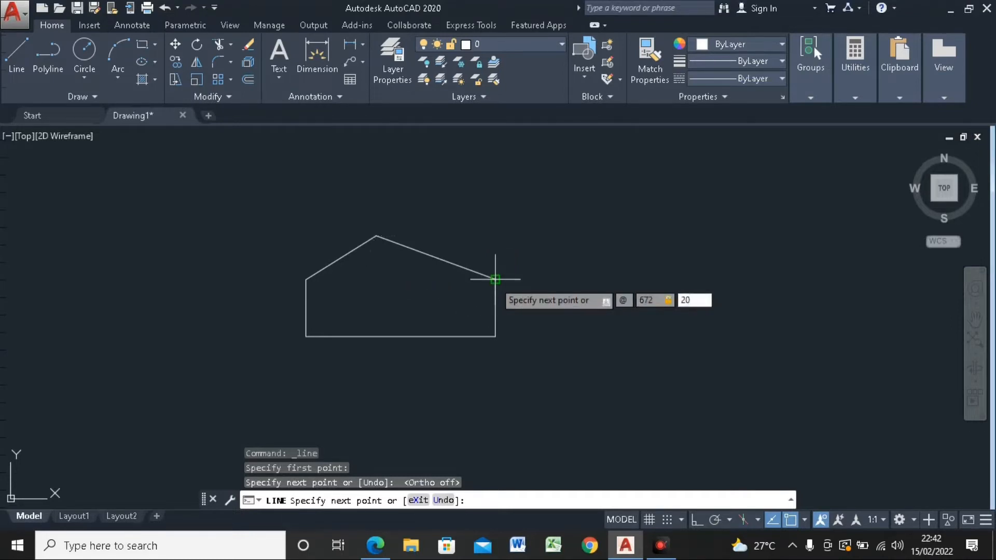
{"action": "key", "text": "Return"}
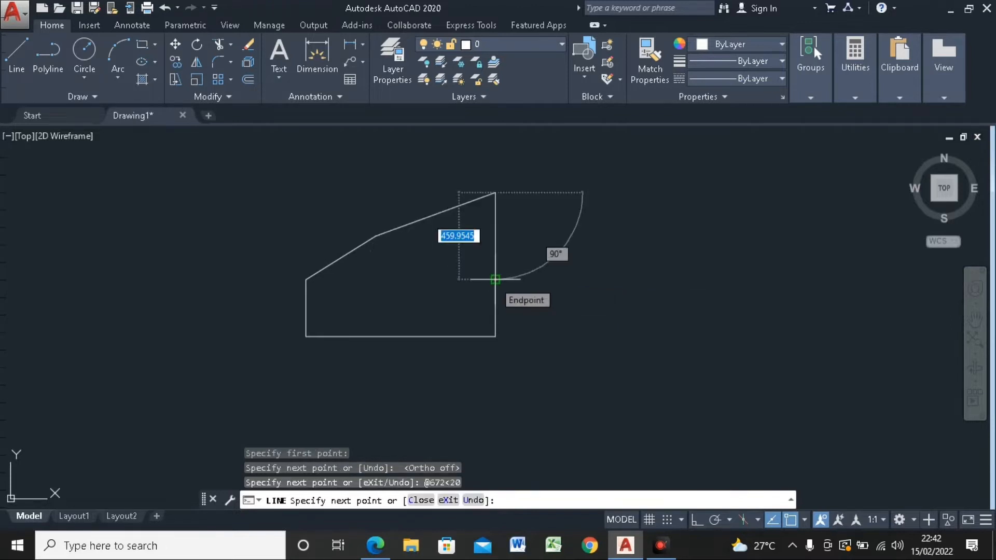
{"action": "key", "text": "Escape"}
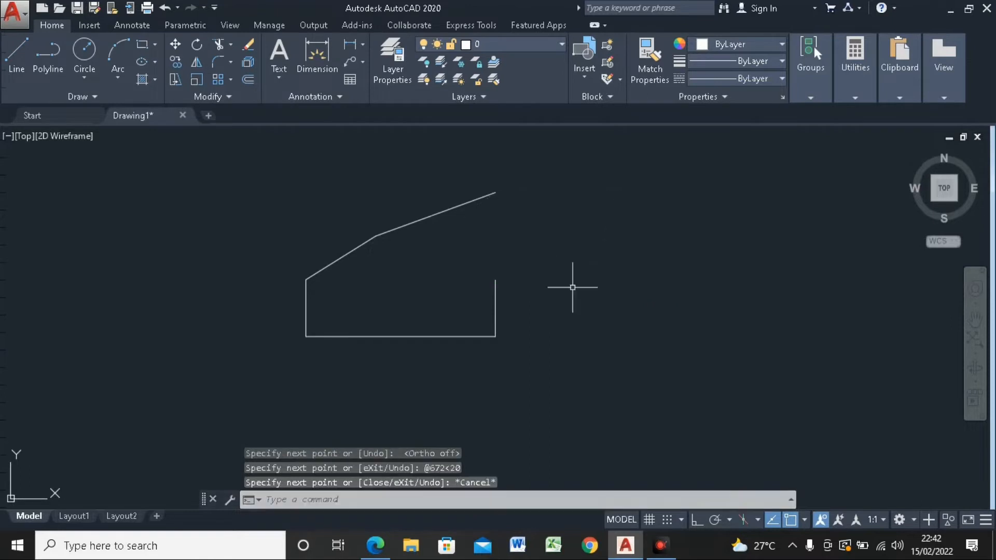
{"action": "key", "text": "ctrl+z"}
{"action": "key", "text": "F8"}
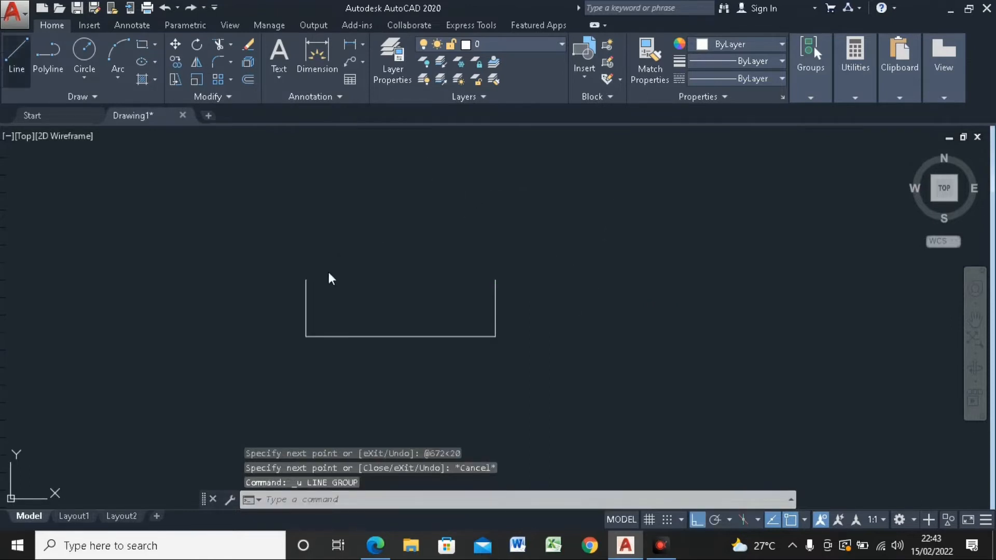
{"action": "type", "text": "l"}
{"action": "key", "text": "Return"}
{"action": "left_click", "coordinate": [306, 279]}
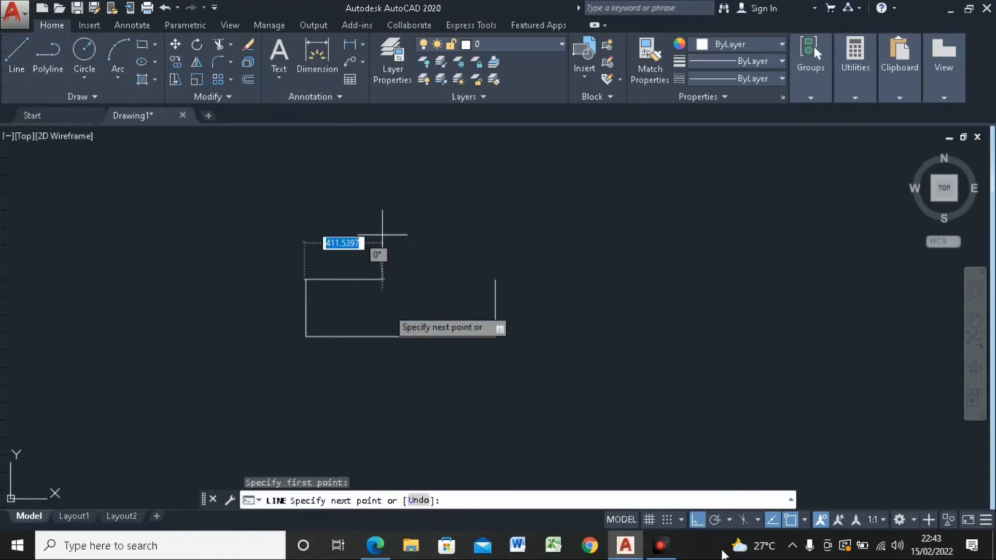
Step: With Ortho off, draw a roof slope 720 units long at 150° from the right wall's top and close it to the left wall's top
{"action": "left_click", "coordinate": [697, 524]}
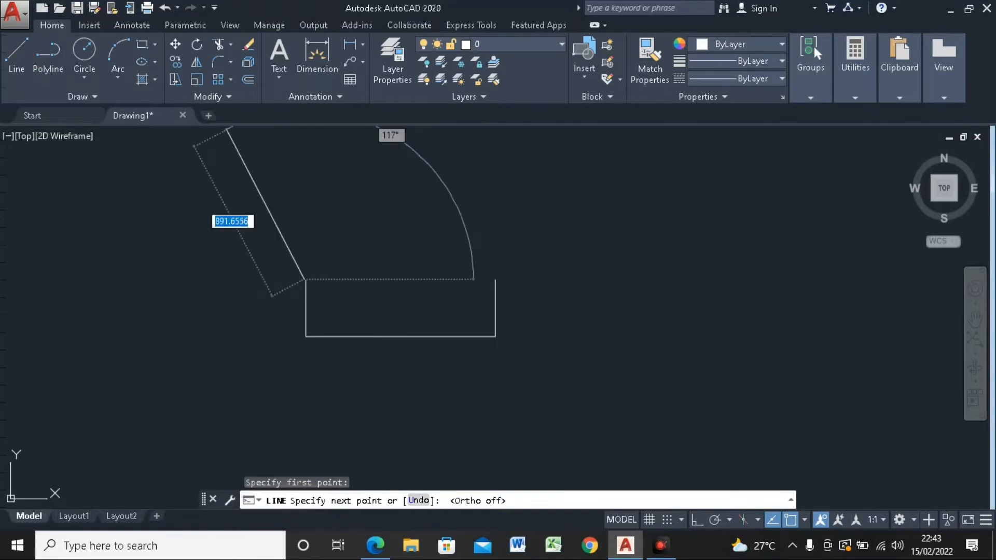
{"action": "left_click", "coordinate": [16, 52]}
{"action": "left_click", "coordinate": [497, 280]}
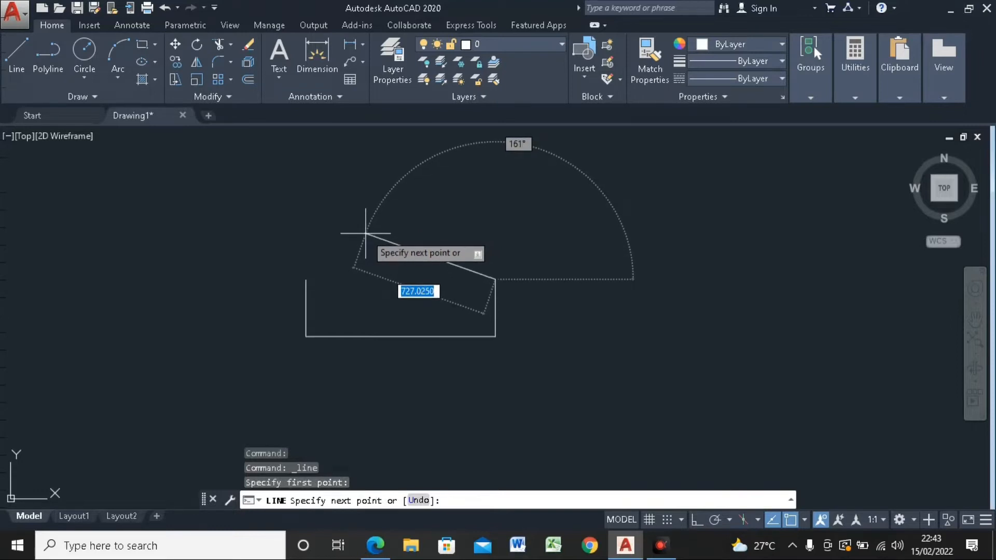
{"action": "type", "text": "7"}
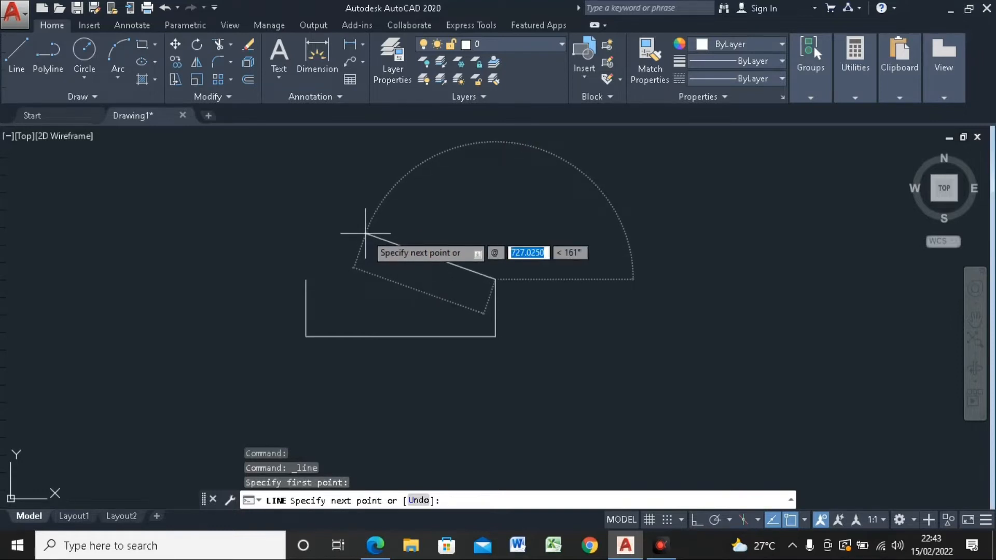
{"action": "type", "text": "4"}
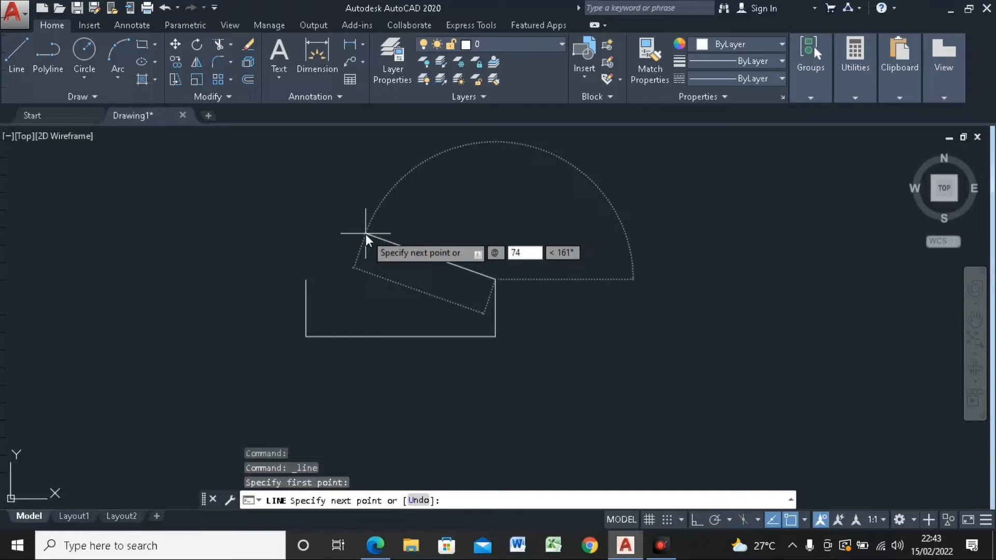
{"action": "key", "text": "BackSpace"}
{"action": "type", "text": "20"}
{"action": "key", "text": "Tab"}
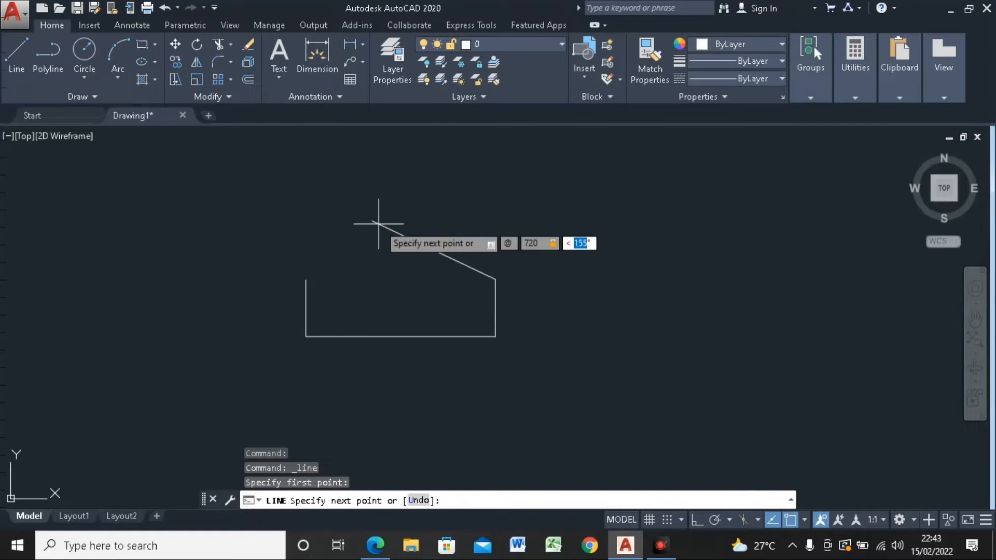
{"action": "type", "text": "150"}
{"action": "key", "text": "Return"}
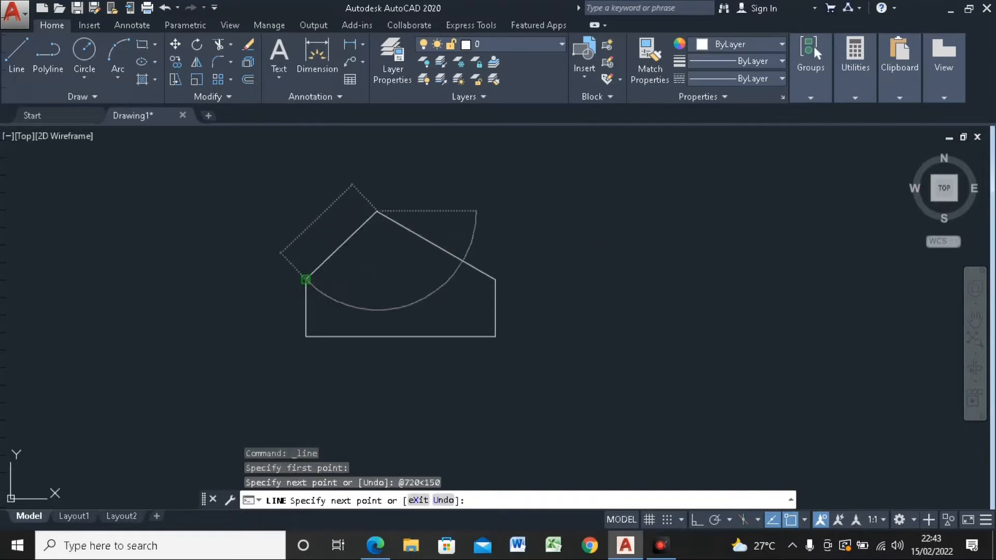
{"action": "left_click", "coordinate": [306, 280]}
{"action": "key", "text": "Escape"}
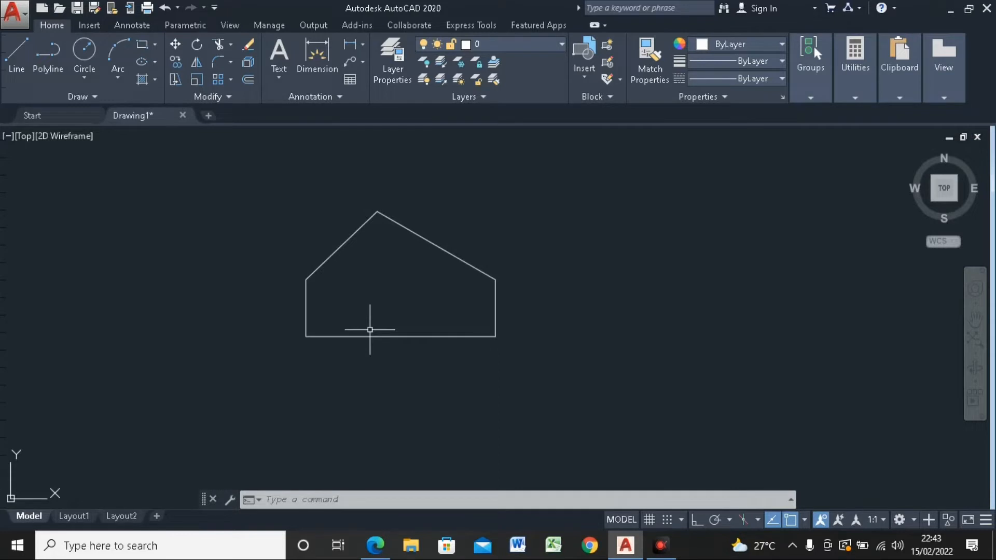
Step: Draw three connected freehand lines around the house: down its left side, along beneath the base, and slanting up past its right side
{"action": "scroll", "coordinate": [283, 290], "scroll_direction": "up", "scroll_amount": 4}
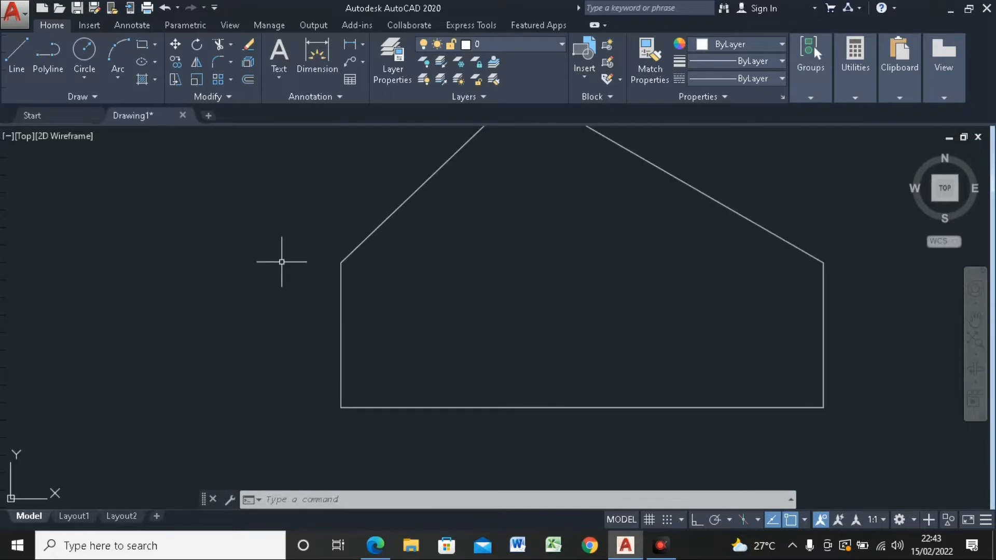
{"action": "scroll", "coordinate": [282, 262], "scroll_direction": "down", "scroll_amount": 4}
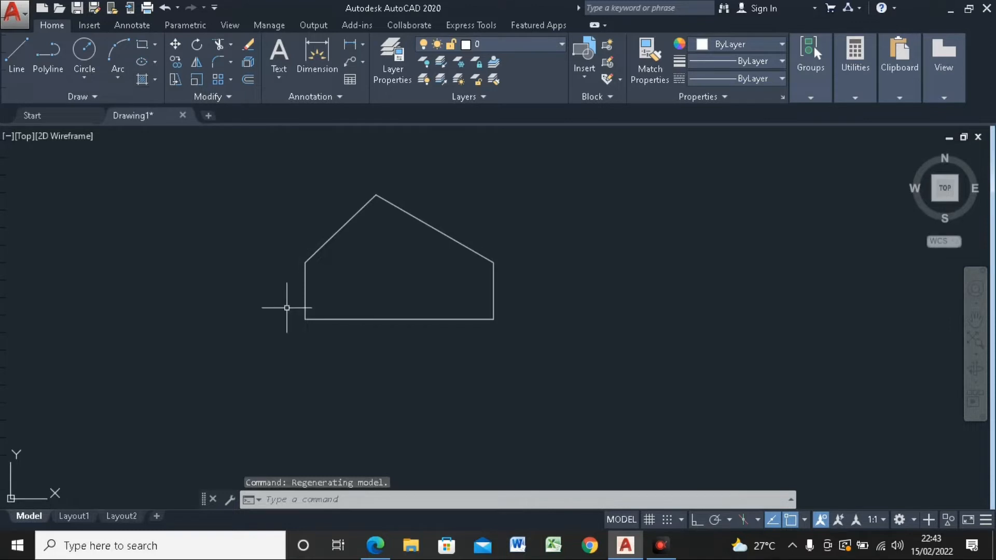
{"action": "left_click", "coordinate": [20, 69]}
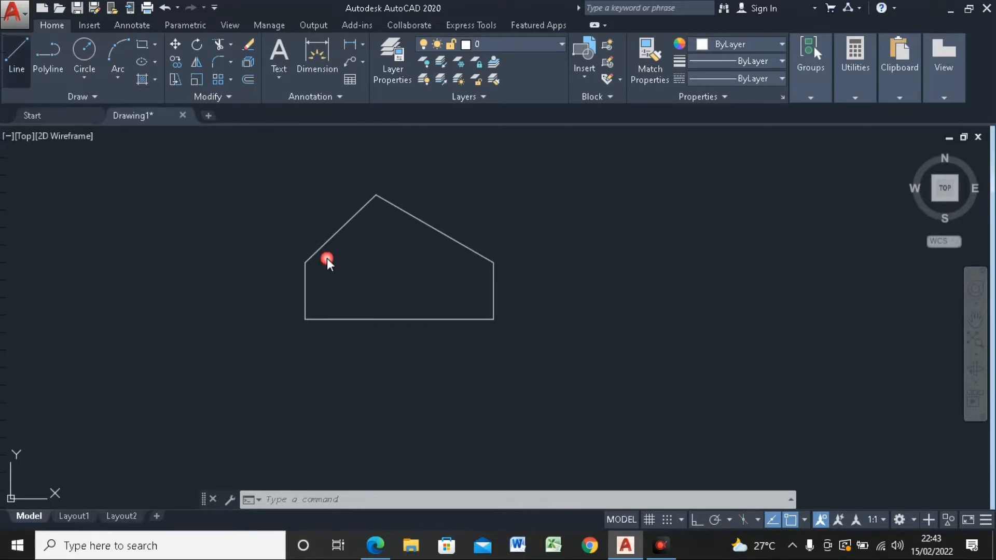
{"action": "left_click", "coordinate": [287, 252]}
{"action": "left_click", "coordinate": [288, 345]}
{"action": "left_click", "coordinate": [555, 341]}
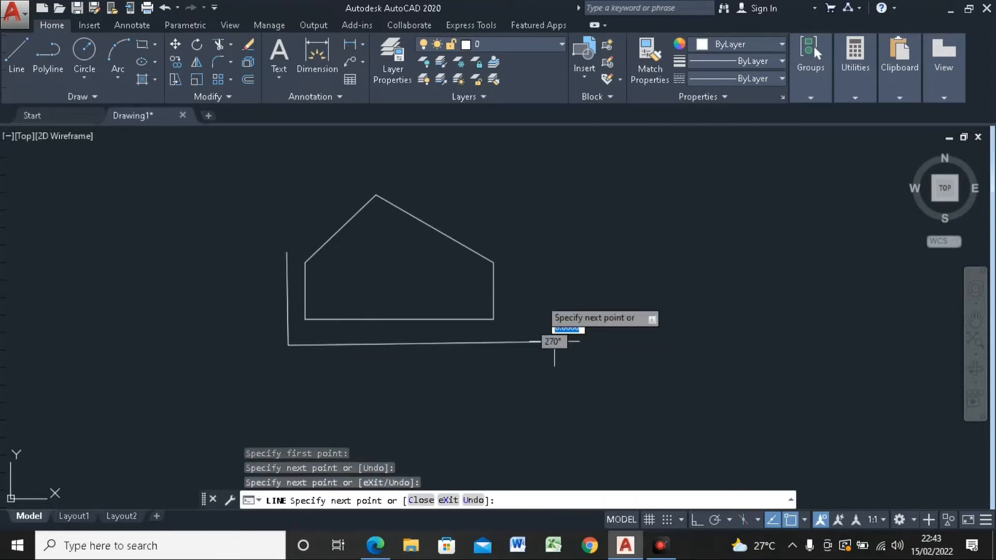
{"action": "left_click", "coordinate": [515, 230]}
{"action": "key", "text": "Escape"}
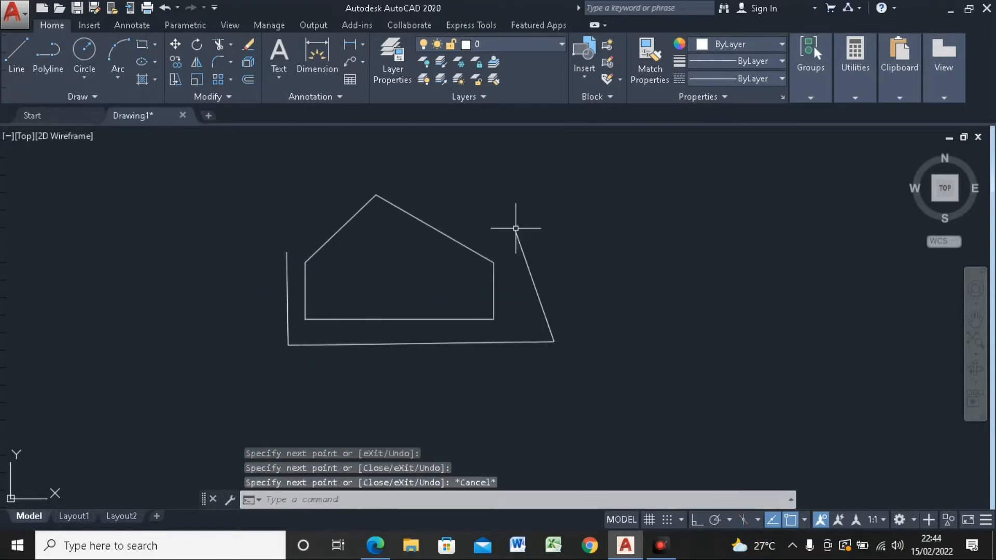
Step: Extend the lower ends of both roof slopes to the boundary lines on either side of the house
{"action": "left_click", "coordinate": [231, 45]}
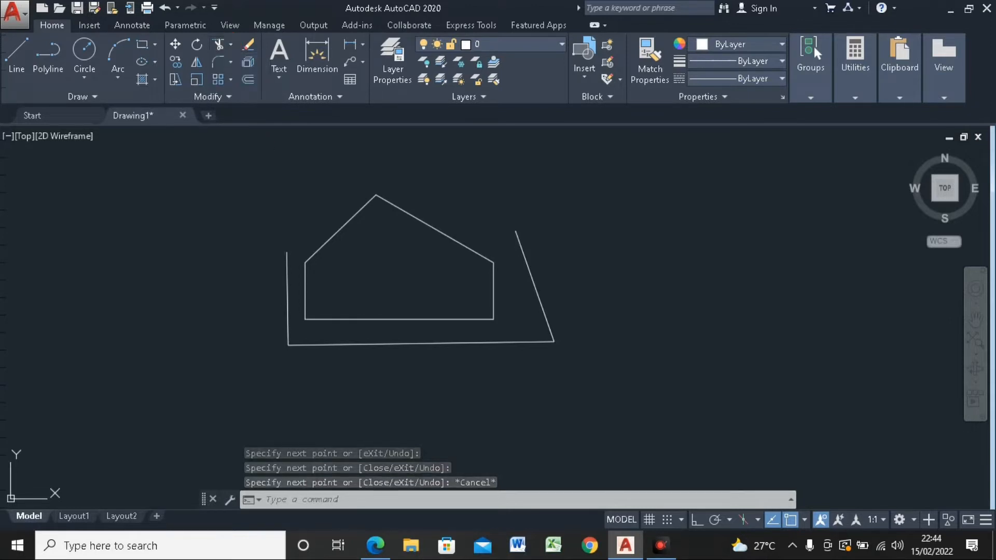
{"action": "left_click", "coordinate": [288, 273]}
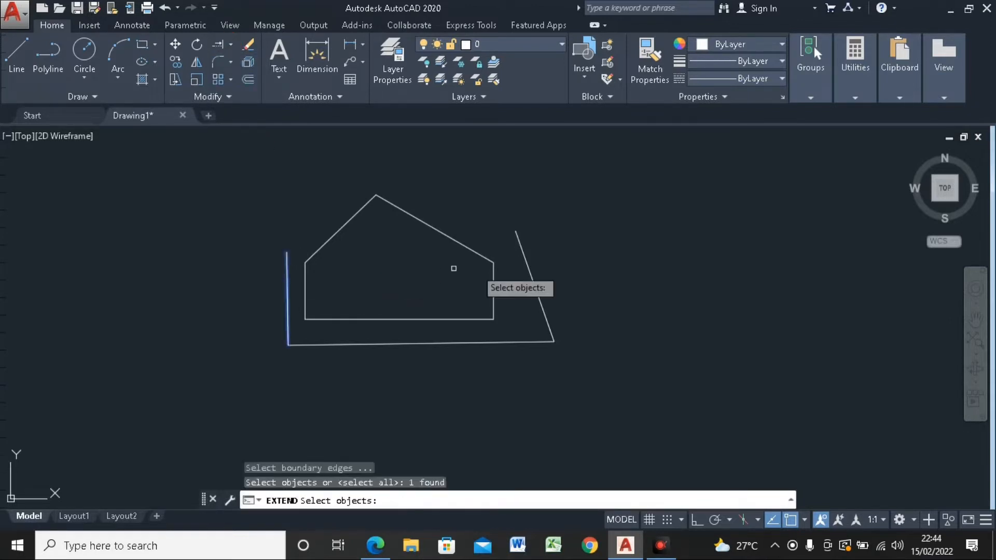
{"action": "left_click", "coordinate": [524, 257]}
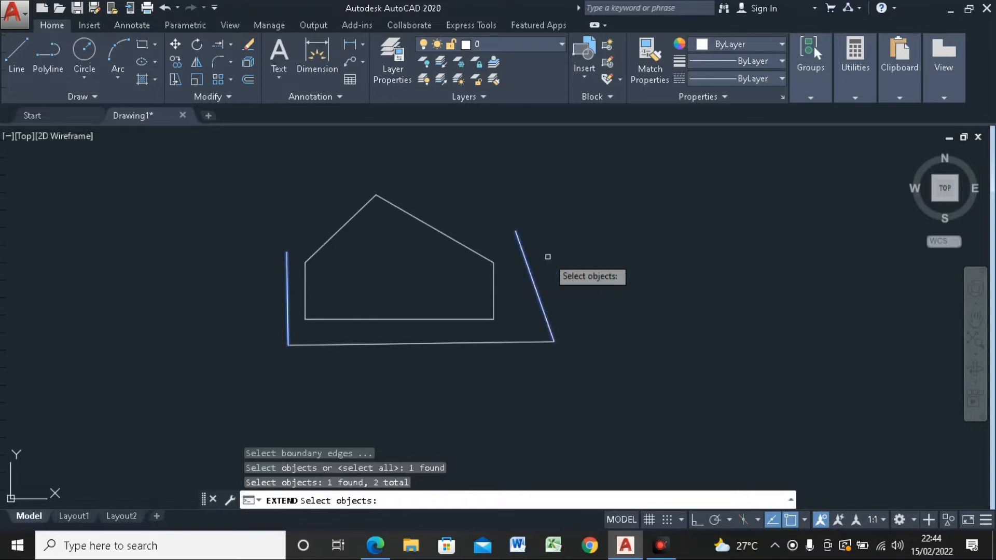
{"action": "key", "text": "Return"}
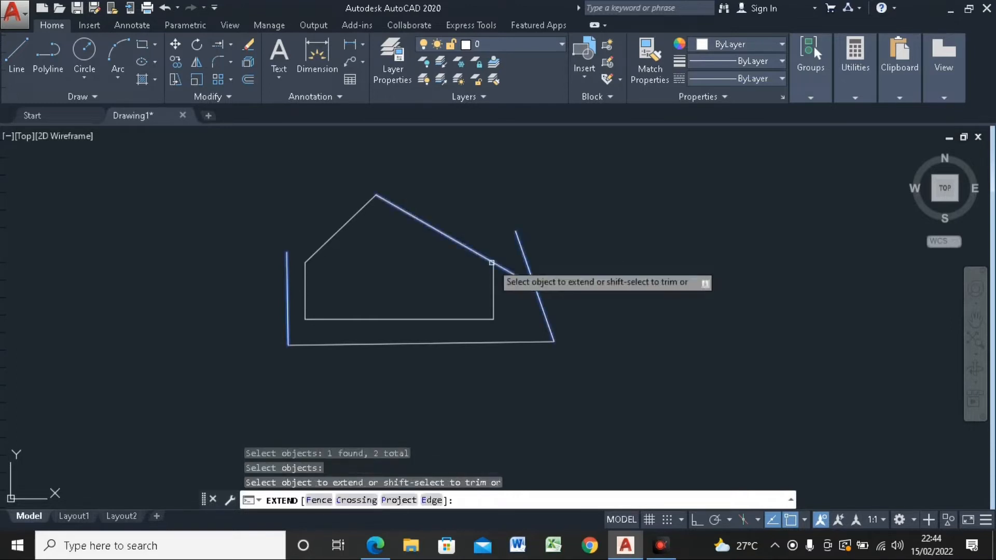
{"action": "left_click", "coordinate": [492, 263]}
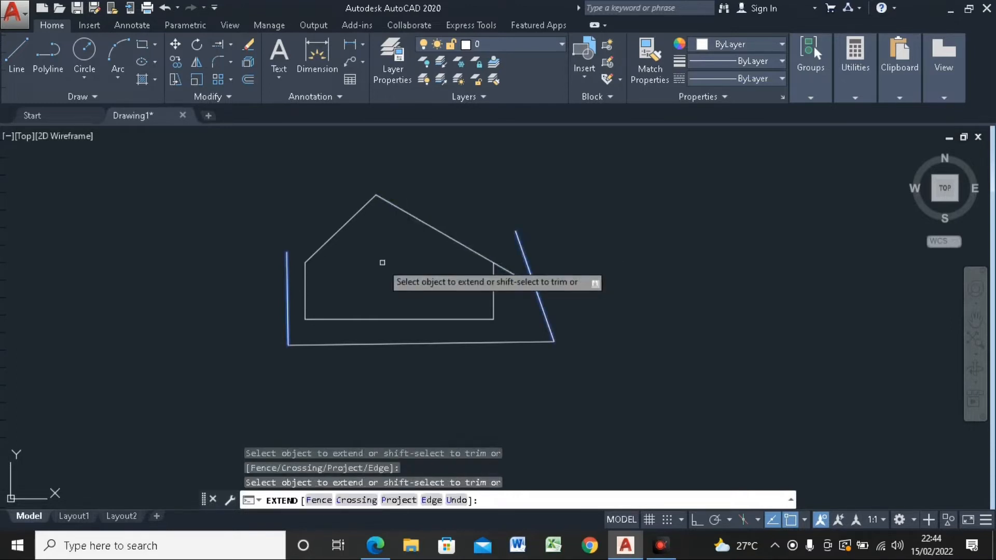
{"action": "left_click", "coordinate": [318, 251]}
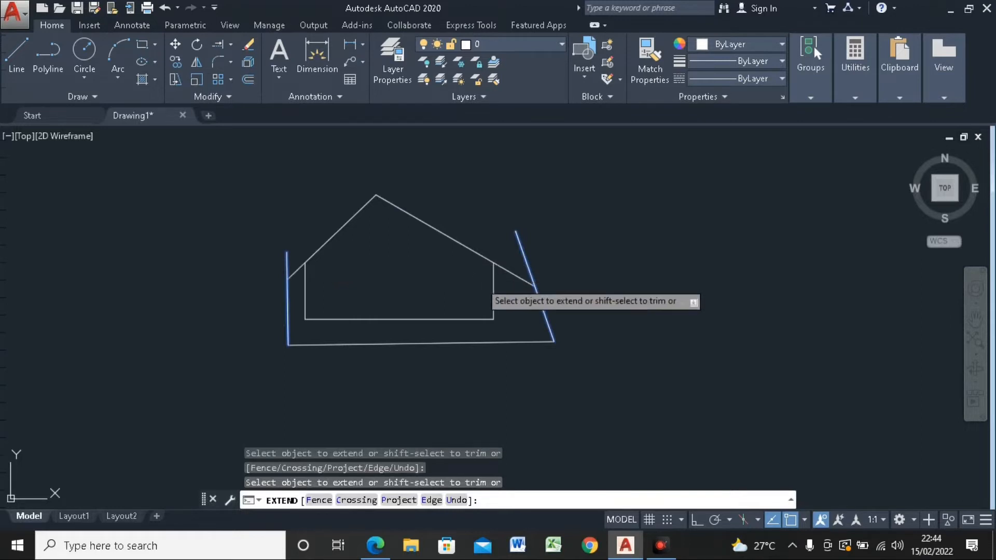
{"action": "key", "text": "Escape"}
Step: Delete the three boundary lines drawn around the house
{"action": "left_click", "coordinate": [596, 314]}
{"action": "left_click", "coordinate": [537, 352]}
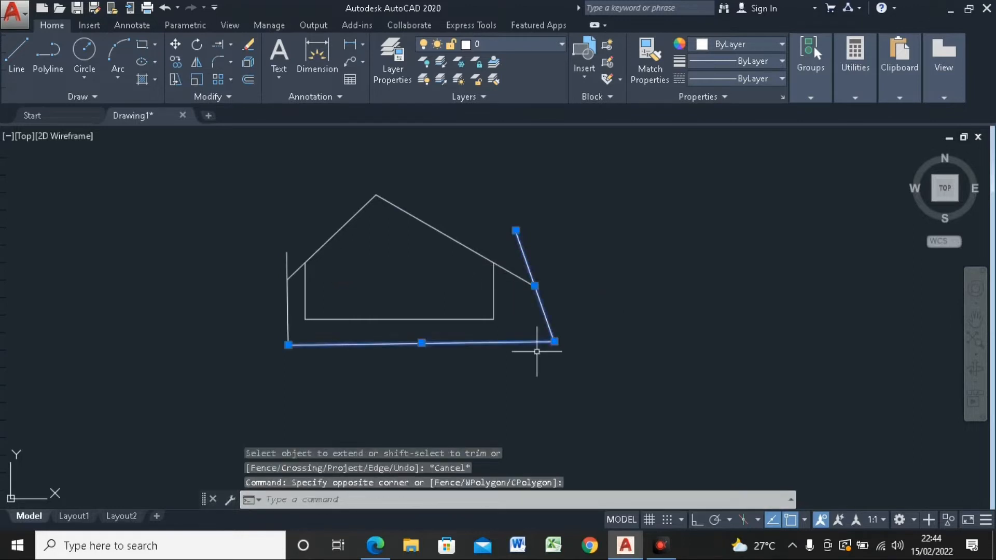
{"action": "key", "text": "Delete"}
{"action": "left_click", "coordinate": [262, 360]}
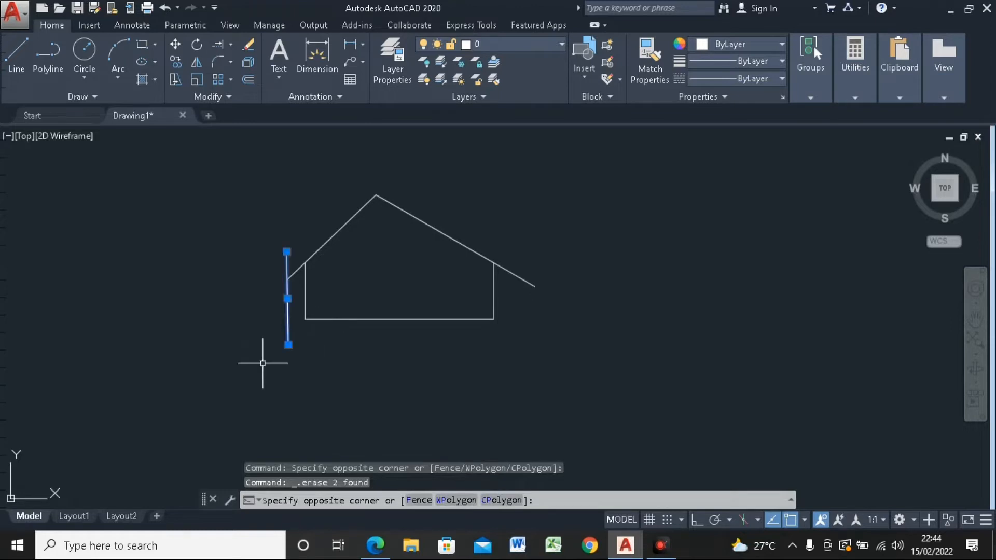
{"action": "key", "text": "Delete"}
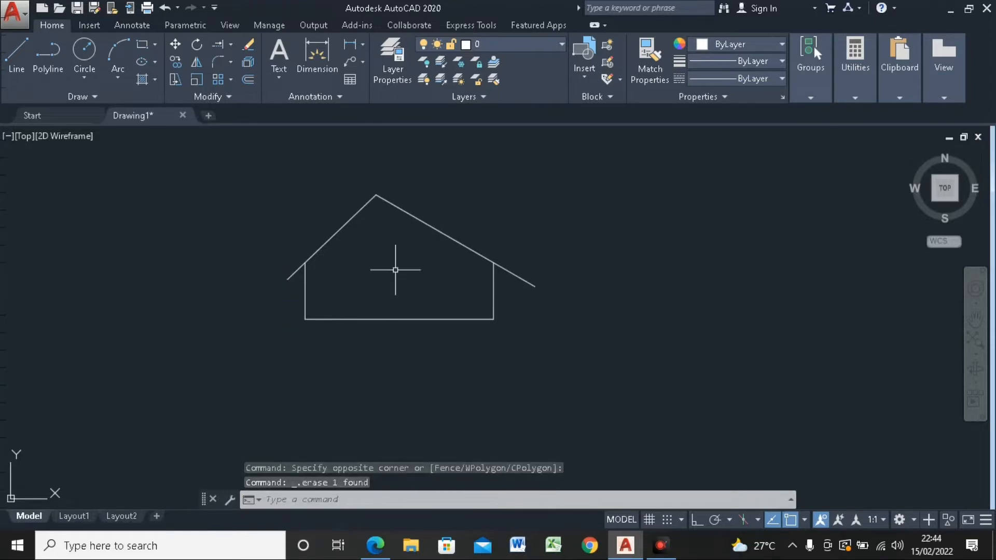
Step: With Ortho on, draw the chimney's left side as a 500-unit vertical line upward from the left roof slope
{"action": "middle_click_drag", "start_coordinate": [396, 270], "coordinate": [396, 289]}
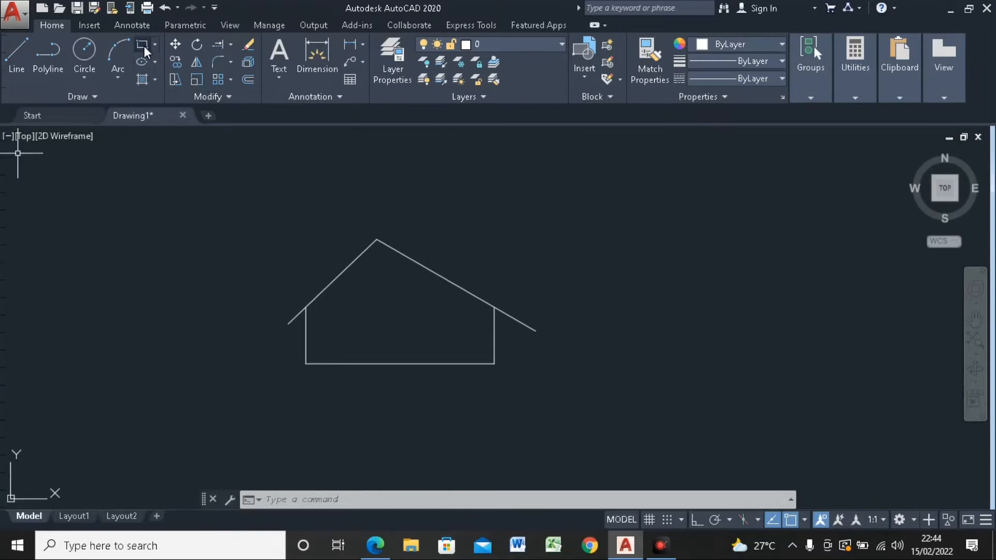
{"action": "left_click", "coordinate": [17, 52]}
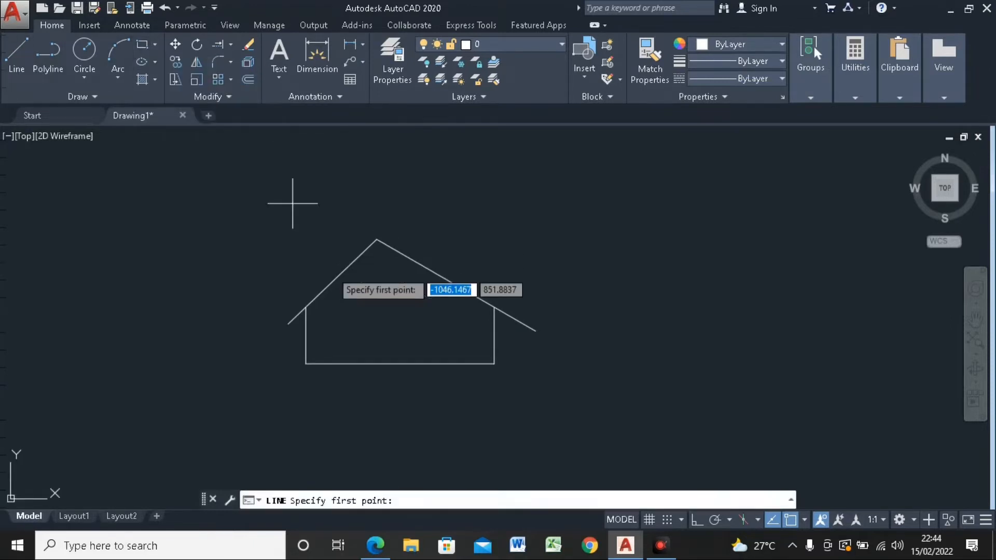
{"action": "left_click", "coordinate": [326, 289]}
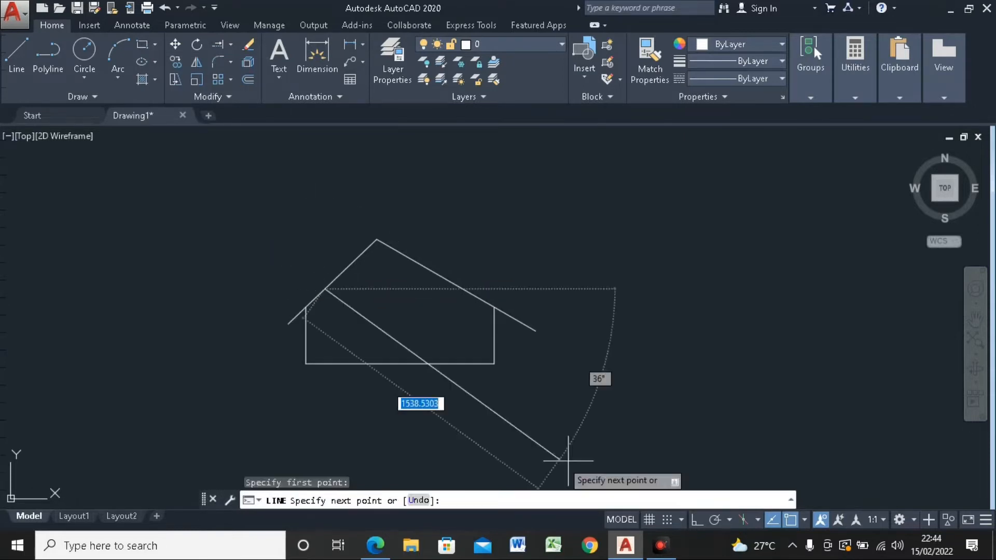
{"action": "left_click", "coordinate": [695, 523]}
{"action": "left_click", "coordinate": [695, 523]}
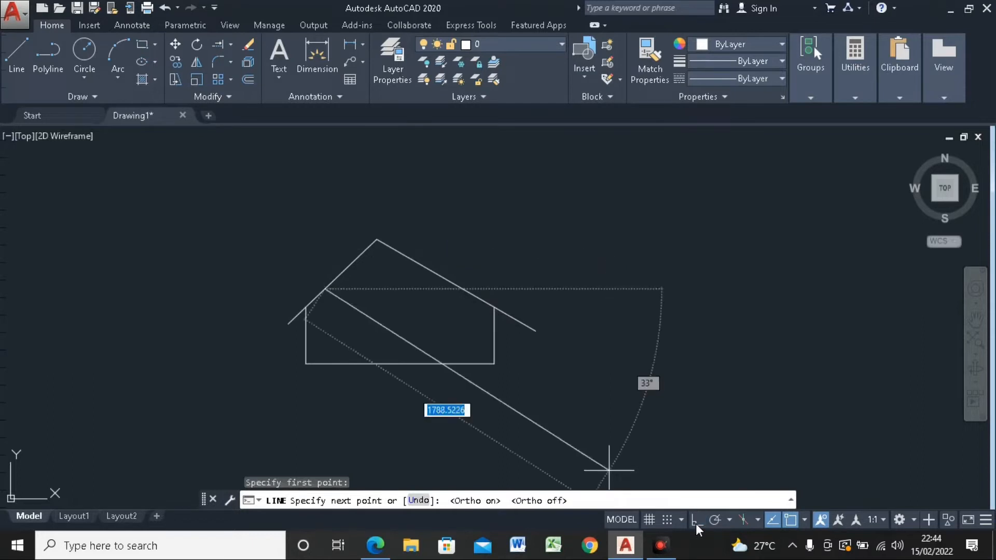
{"action": "left_click", "coordinate": [696, 523]}
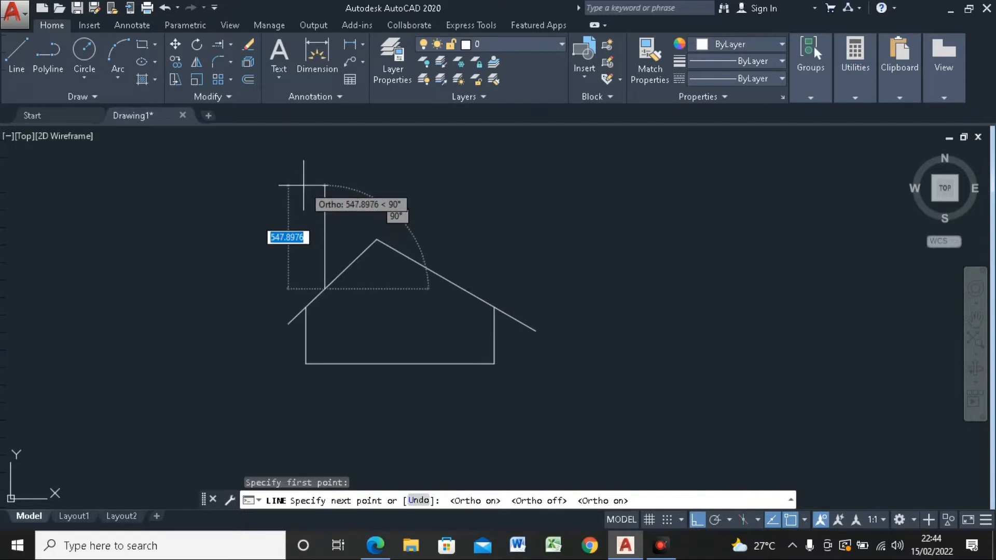
{"action": "type", "text": "300"}
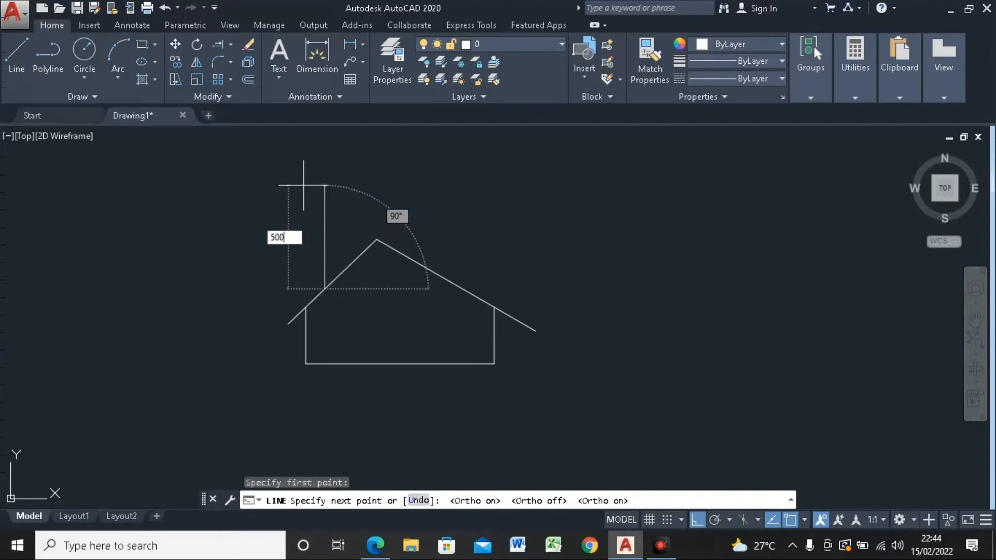
{"action": "key", "text": "Return"}
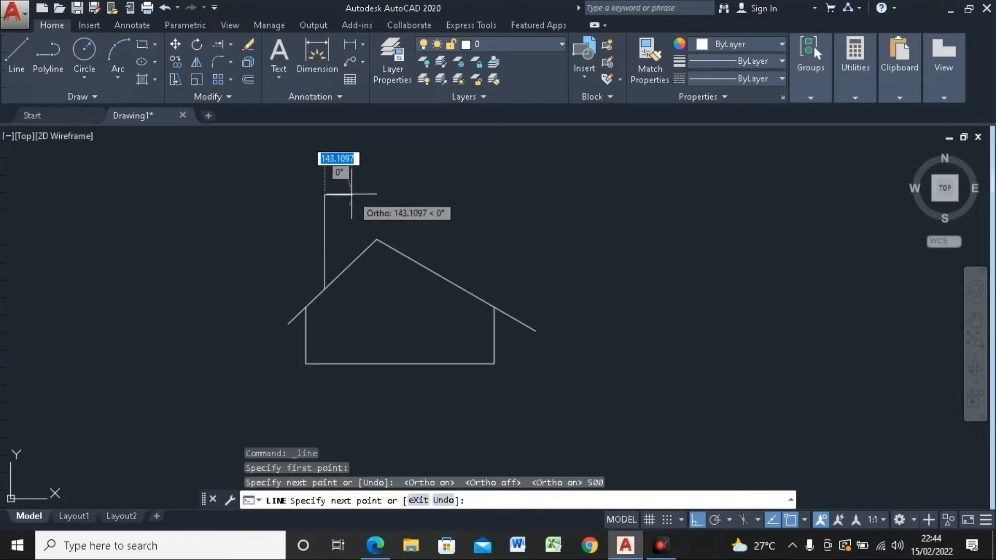
Step: Draw the chimney's top edge 130 units to the right, followed by a freehand vertical line down past the left roof slope
{"action": "type", "text": "130"}
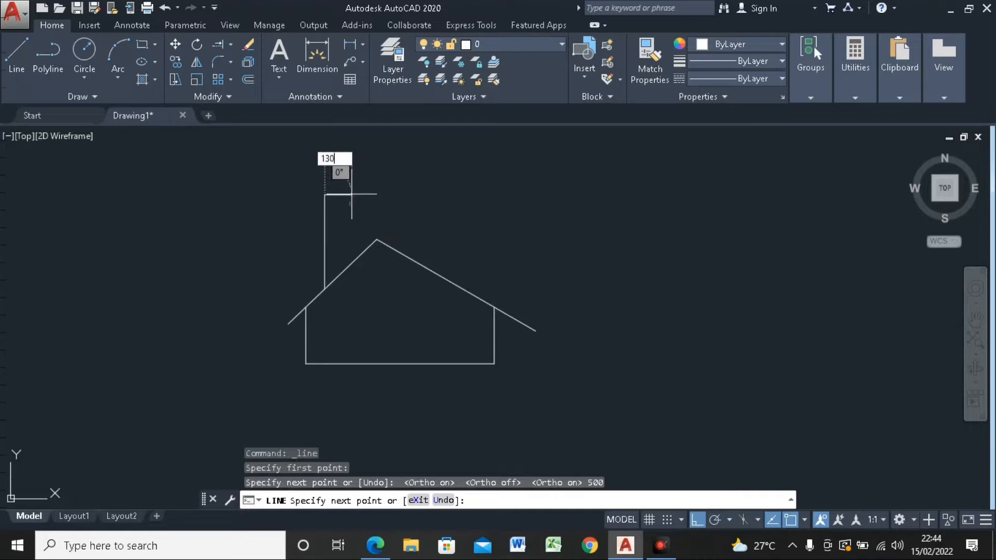
{"action": "key", "text": "Return"}
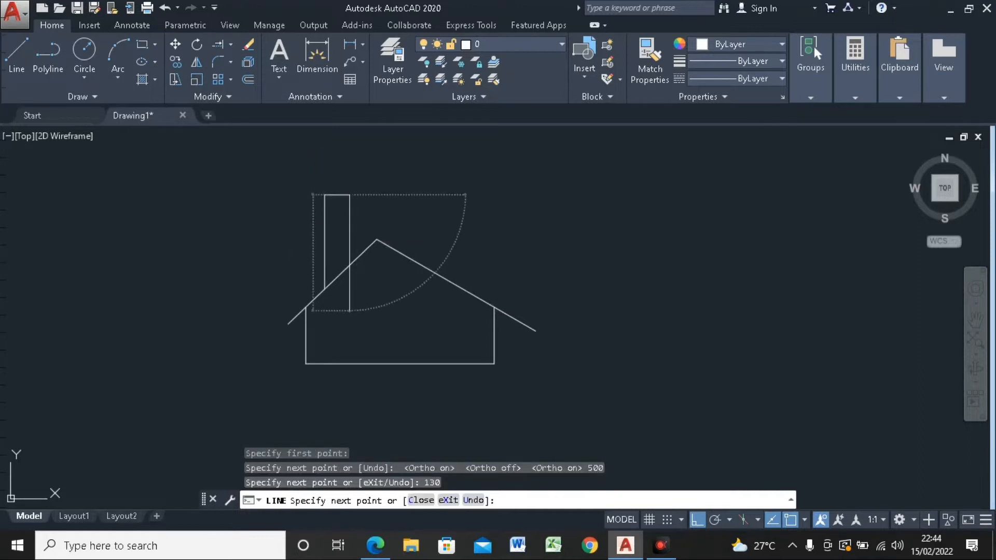
{"action": "key", "text": "Escape"}
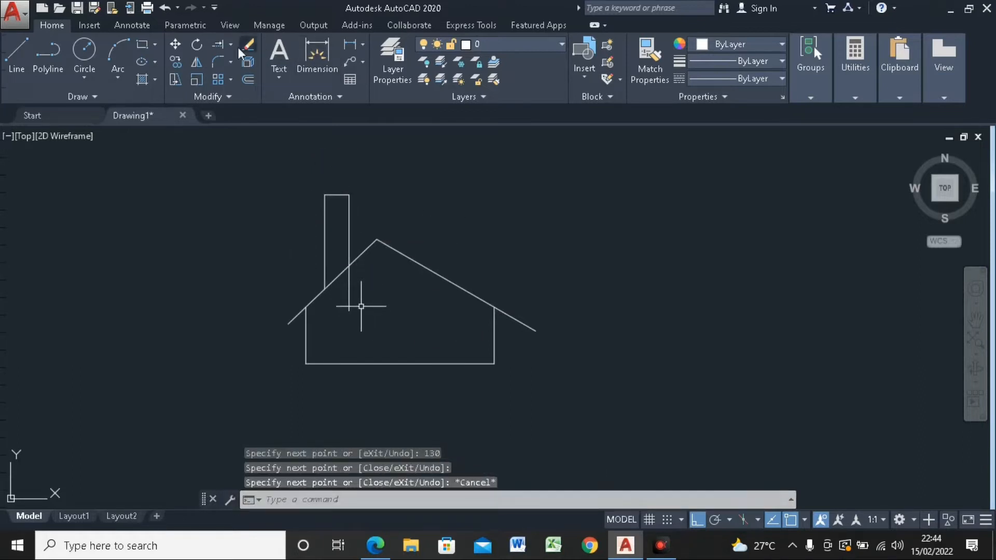
Step: Draw a 190 by 30 rectangle in the empty space to the right of the chimney's top
{"action": "left_click", "coordinate": [142, 44]}
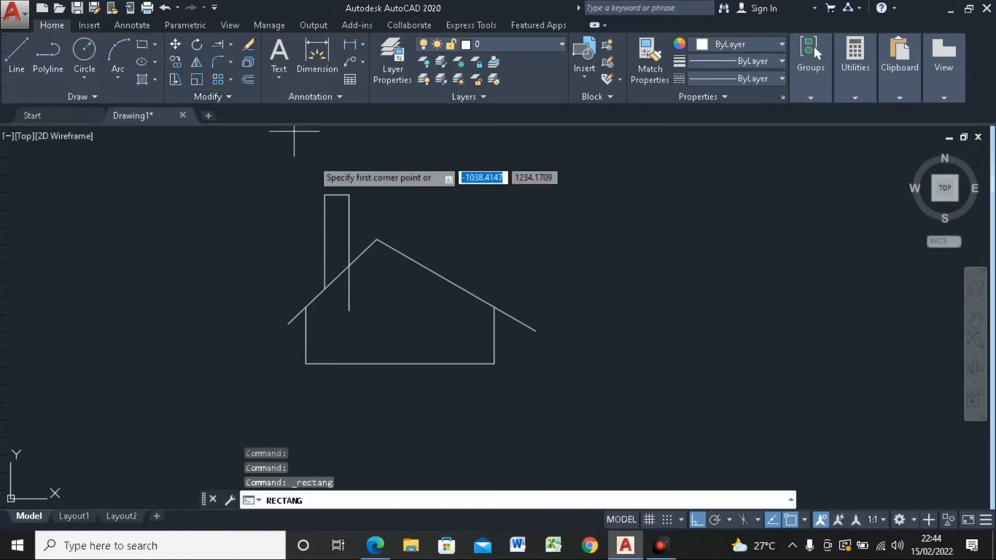
{"action": "scroll", "coordinate": [327, 194], "scroll_direction": "up", "scroll_amount": 2}
{"action": "scroll", "coordinate": [322, 193], "scroll_direction": "up", "scroll_amount": 2}
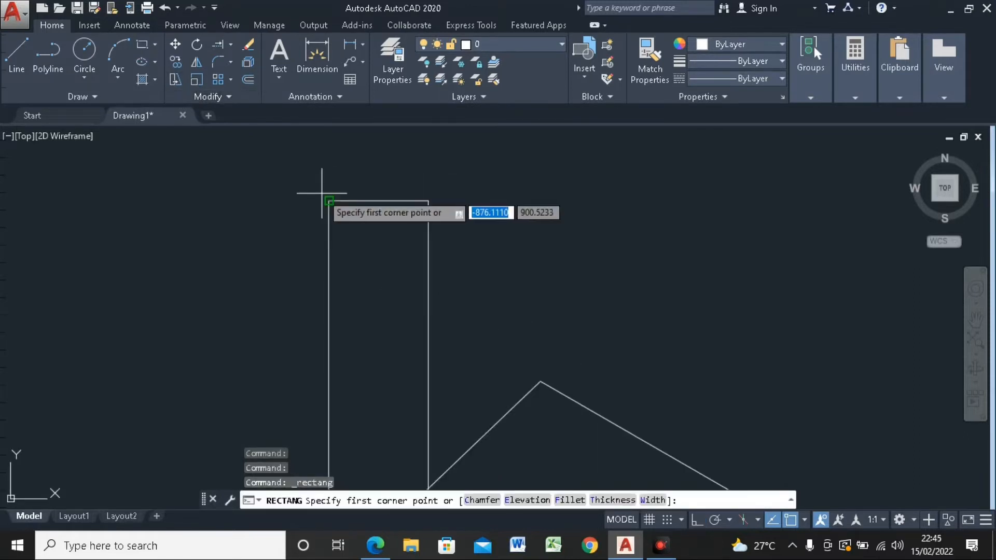
{"action": "scroll", "coordinate": [275, 197], "scroll_direction": "down", "scroll_amount": 2}
{"action": "left_click", "coordinate": [388, 190]}
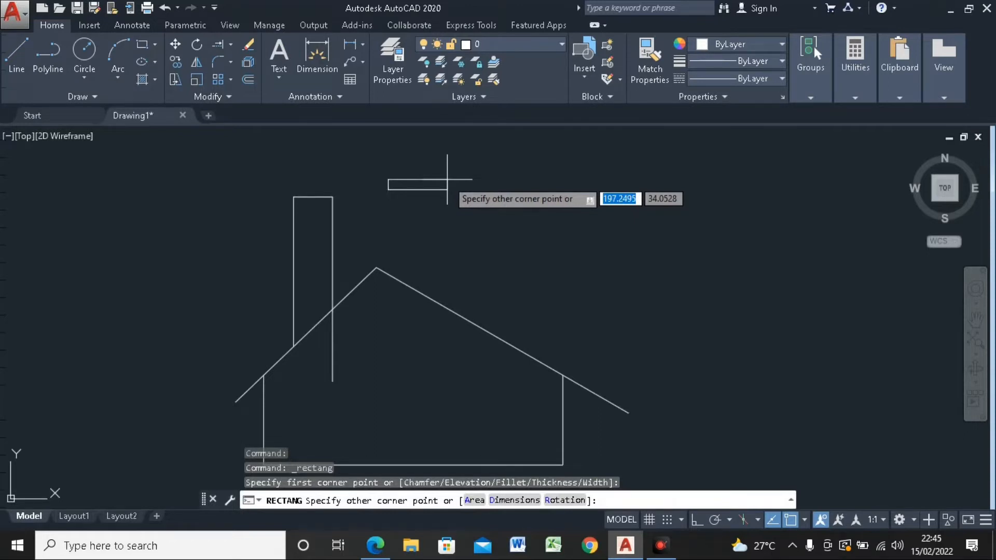
{"action": "type", "text": "@190"}
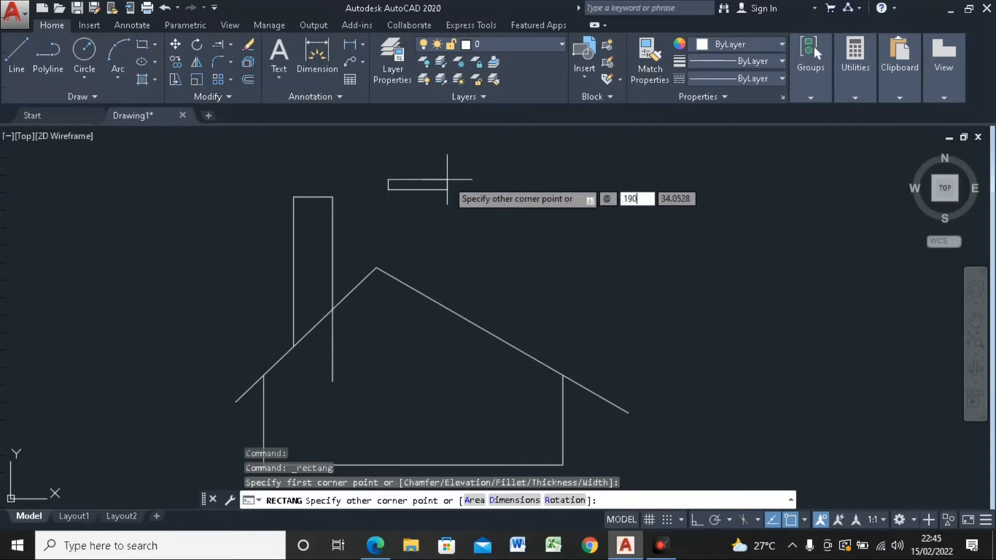
{"action": "key", "text": "Tab"}
{"action": "type", "text": "30"}
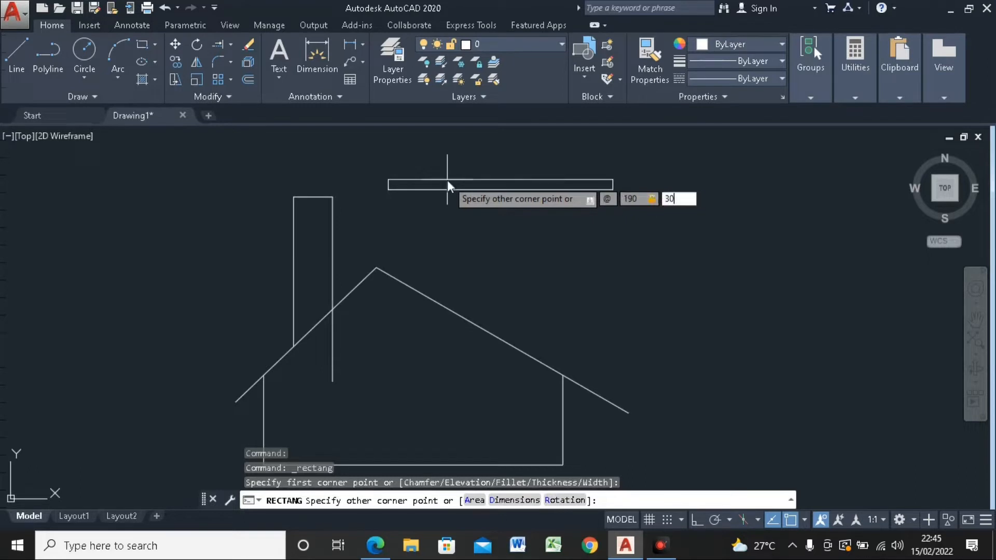
{"action": "key", "text": "Return"}
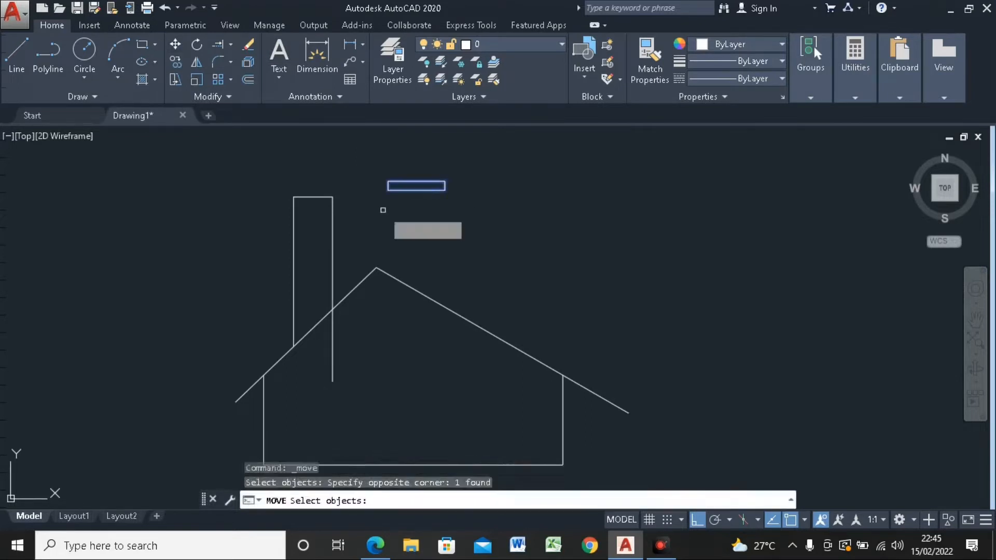
Step: Move the small rectangle by its bottom edge's midpoint onto the midpoint of the chimney's top edge
{"action": "key", "text": "Return"}
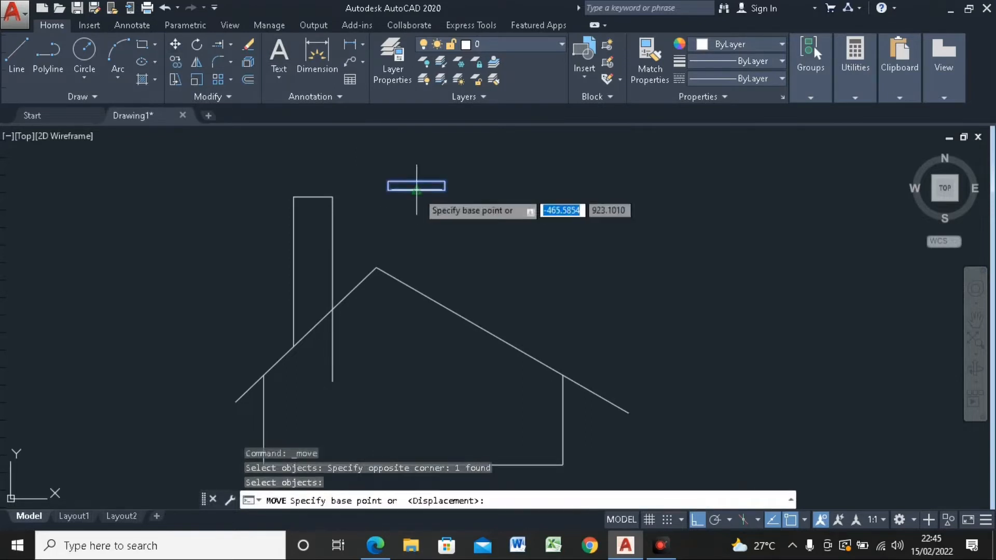
{"action": "left_click", "coordinate": [417, 189]}
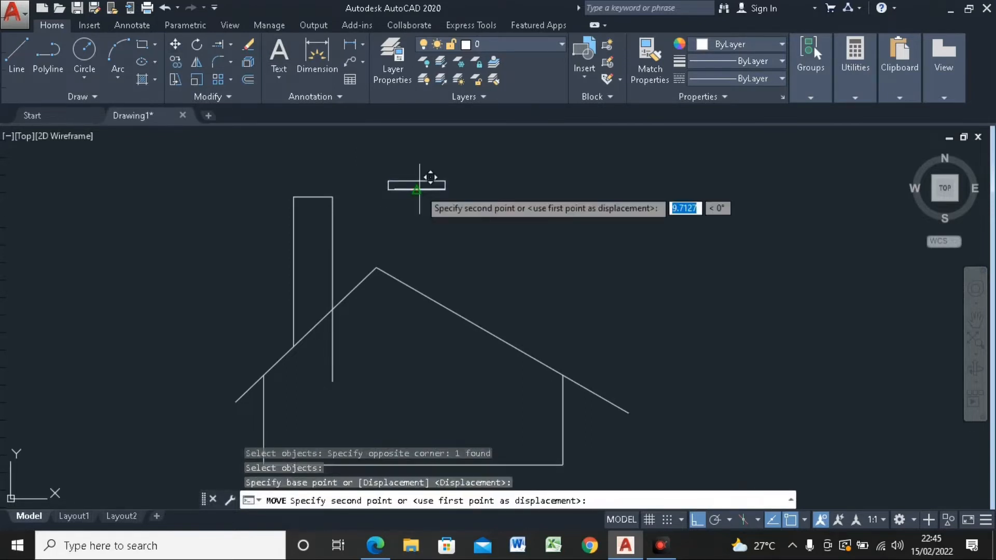
{"action": "left_click", "coordinate": [317, 193]}
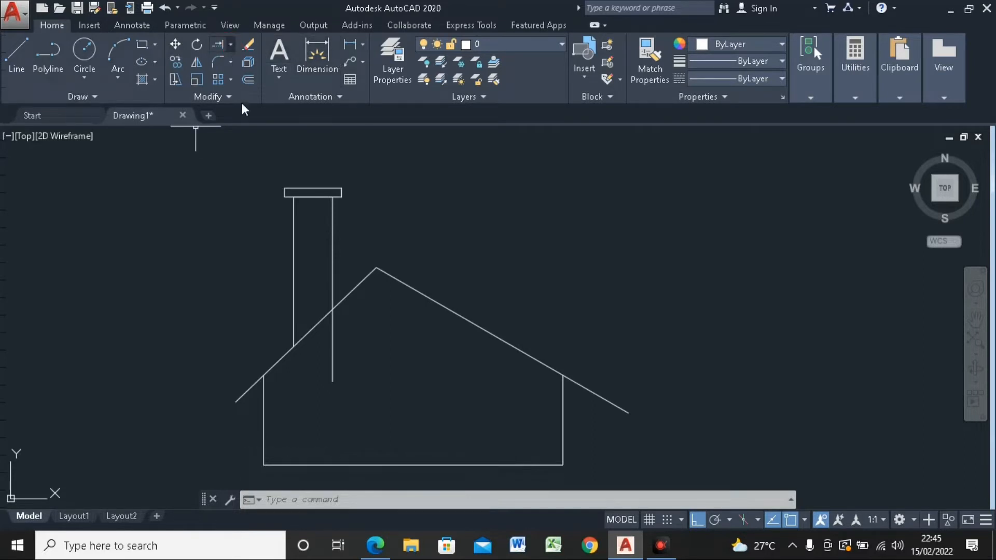
Step: Trim the part of the chimney's right line below the left roof slope, using the slope as the cutting edge
{"action": "left_click", "coordinate": [230, 44]}
{"action": "left_click", "coordinate": [239, 61]}
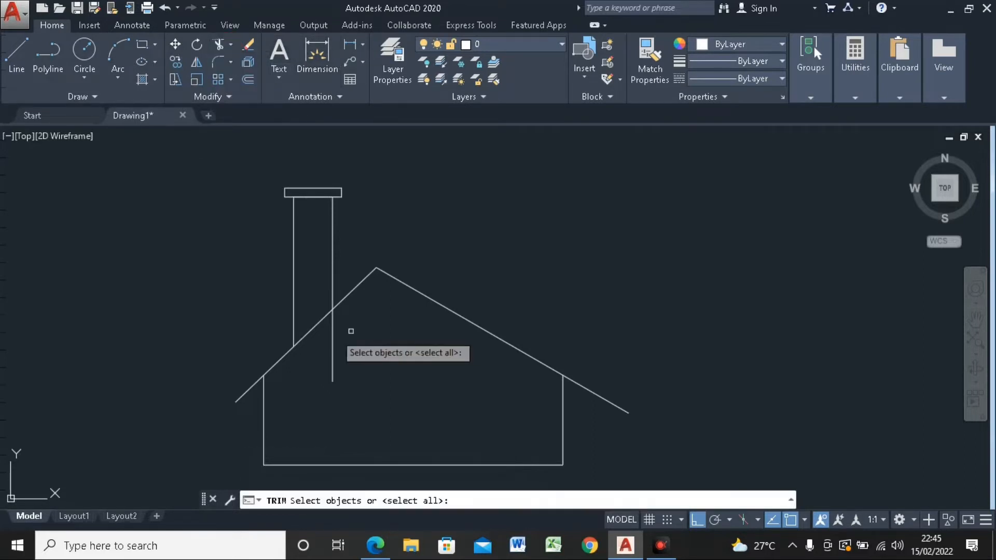
{"action": "left_click", "coordinate": [341, 306]}
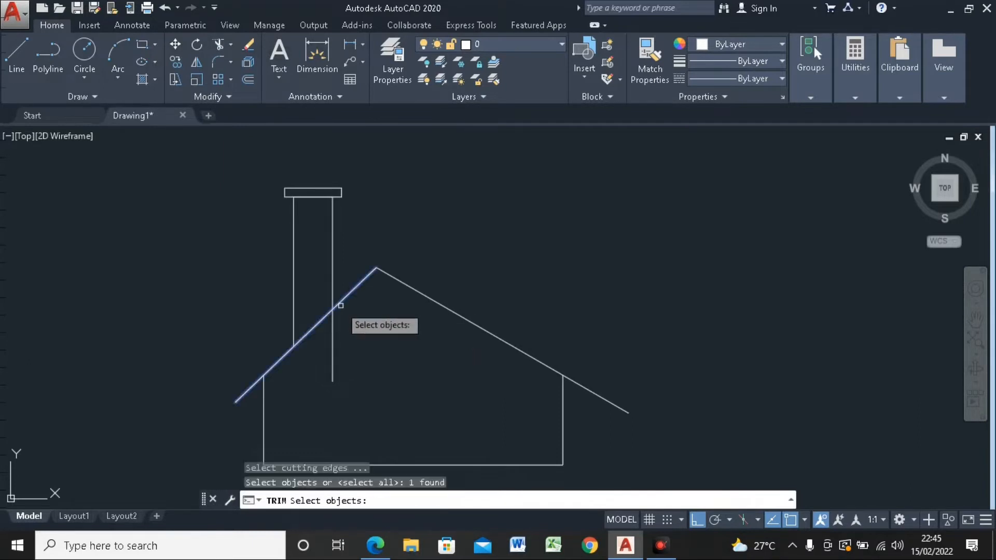
{"action": "key", "text": "Return"}
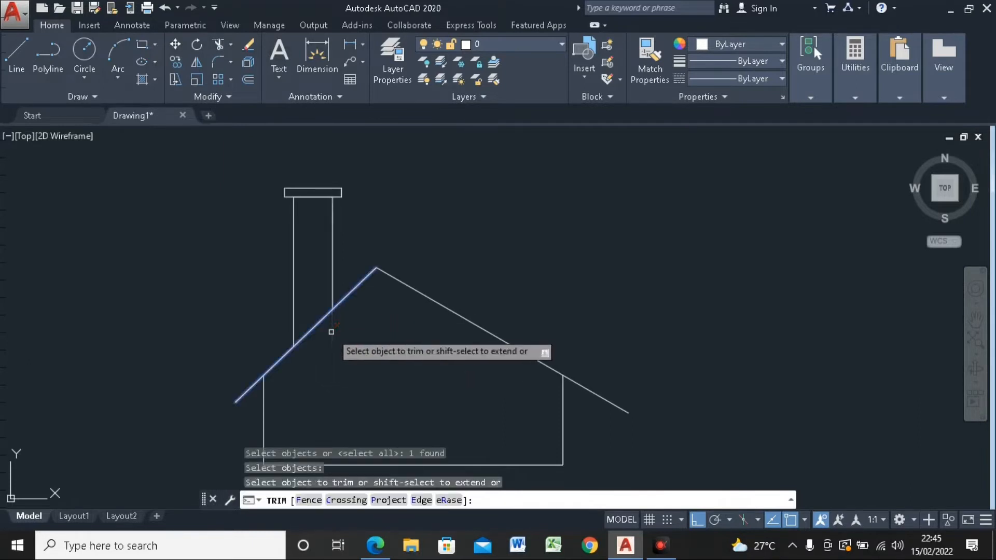
{"action": "left_click", "coordinate": [331, 332]}
{"action": "scroll", "coordinate": [375, 264], "scroll_direction": "down", "scroll_amount": 2}
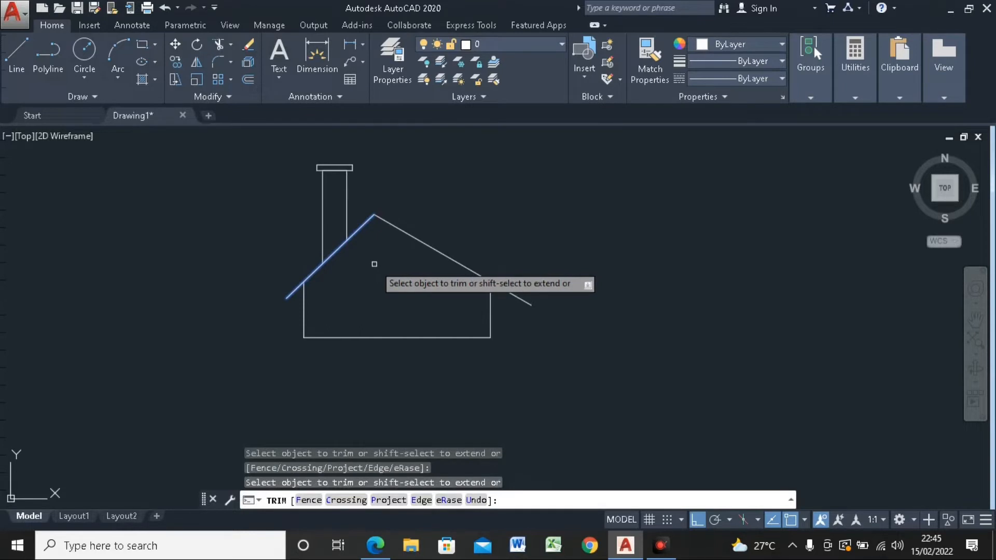
{"action": "key", "text": "Escape"}
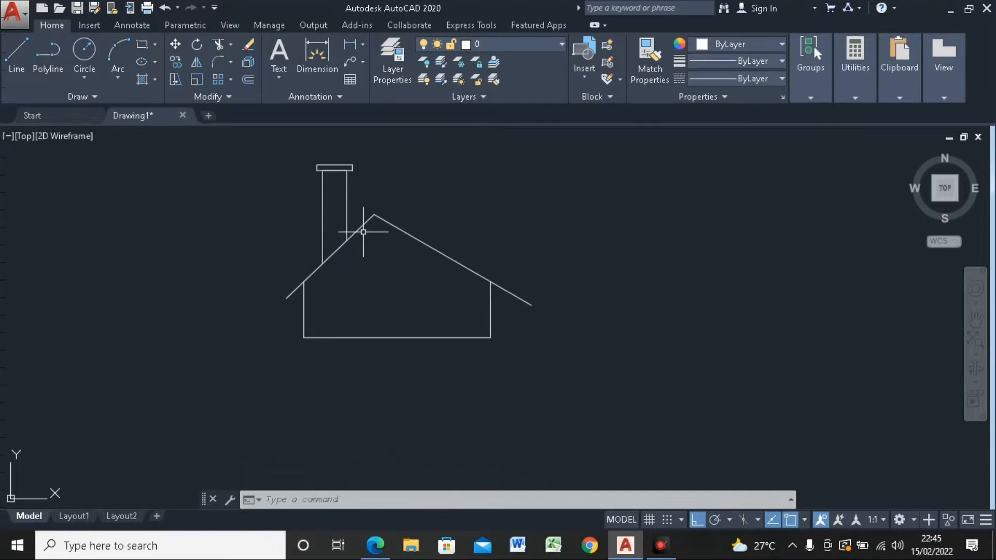
Step: Draw a 1300 by 30 base slab rectangle extending left and down from the lower right corner of the house wall
{"action": "left_click", "coordinate": [142, 44]}
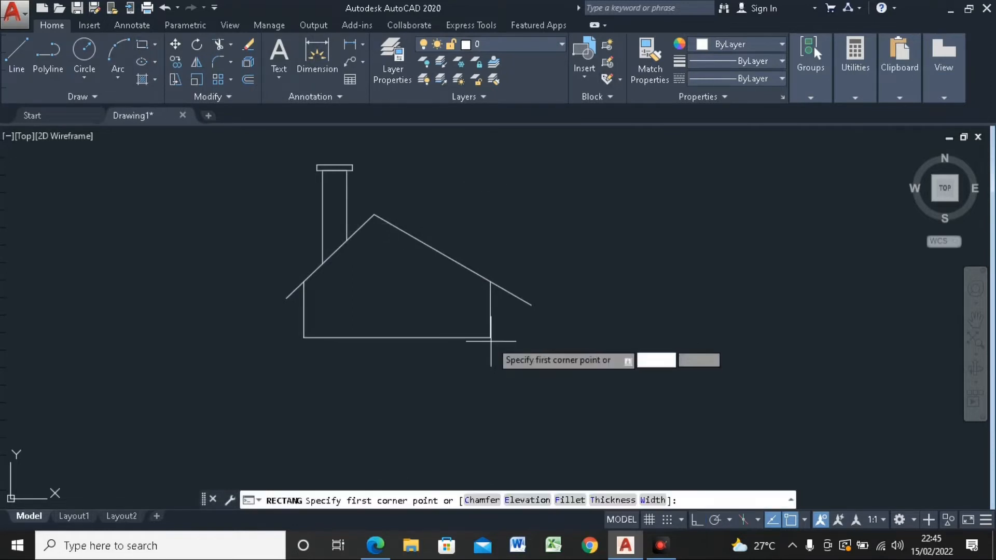
{"action": "left_click", "coordinate": [490, 338]}
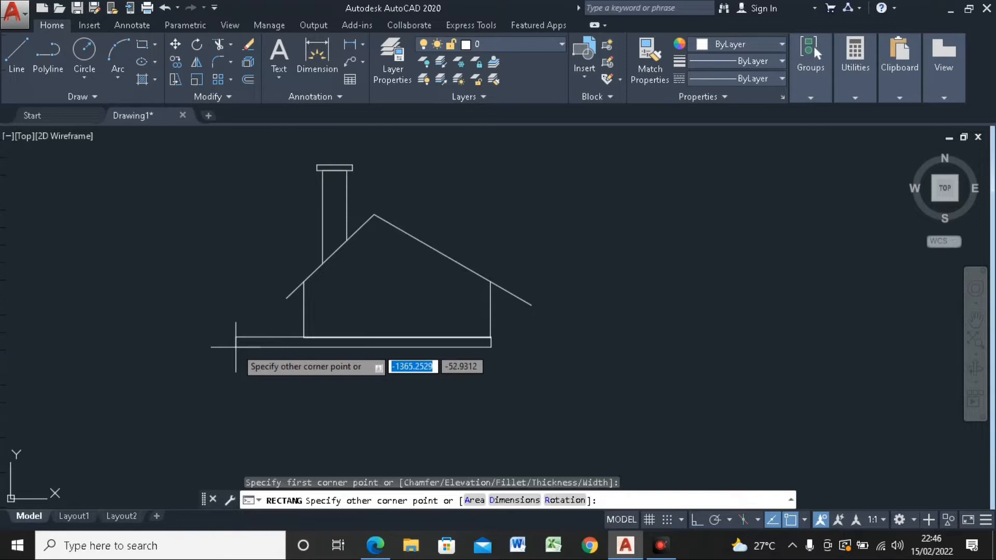
{"action": "type", "text": "@-139"}
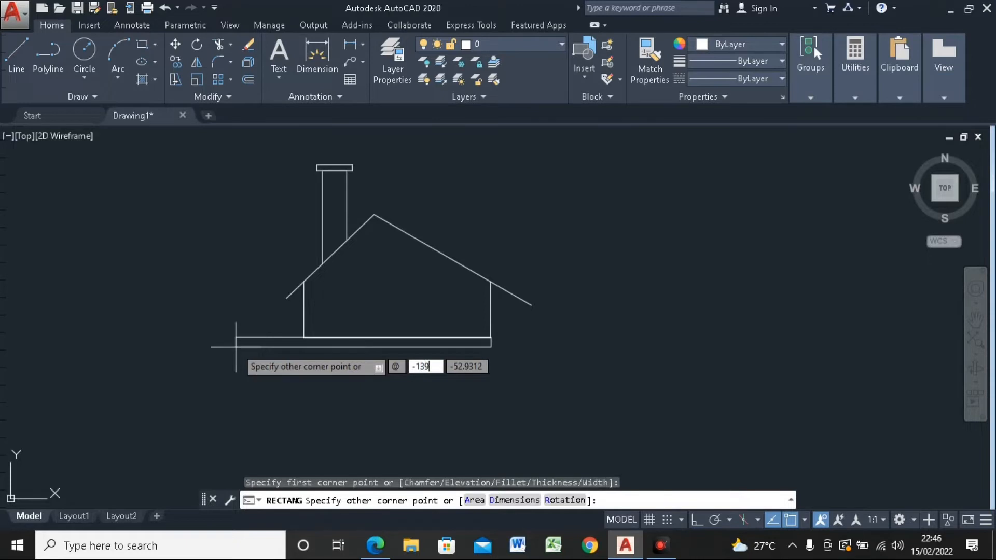
{"action": "left_click", "coordinate": [427, 369]}
{"action": "key", "text": "BackSpace"}
{"action": "type", "text": "00"}
{"action": "key", "text": "Tab"}
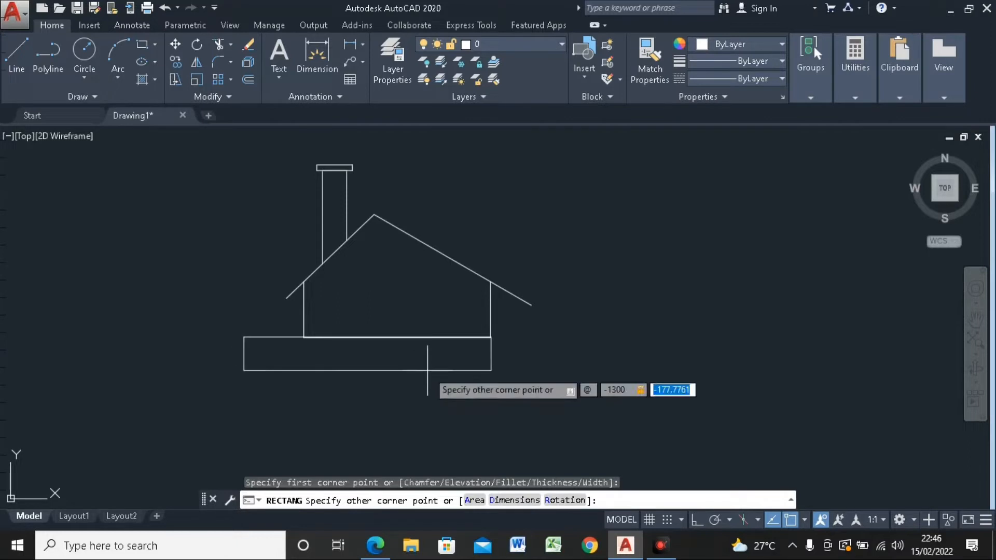
{"action": "type", "text": "-"}
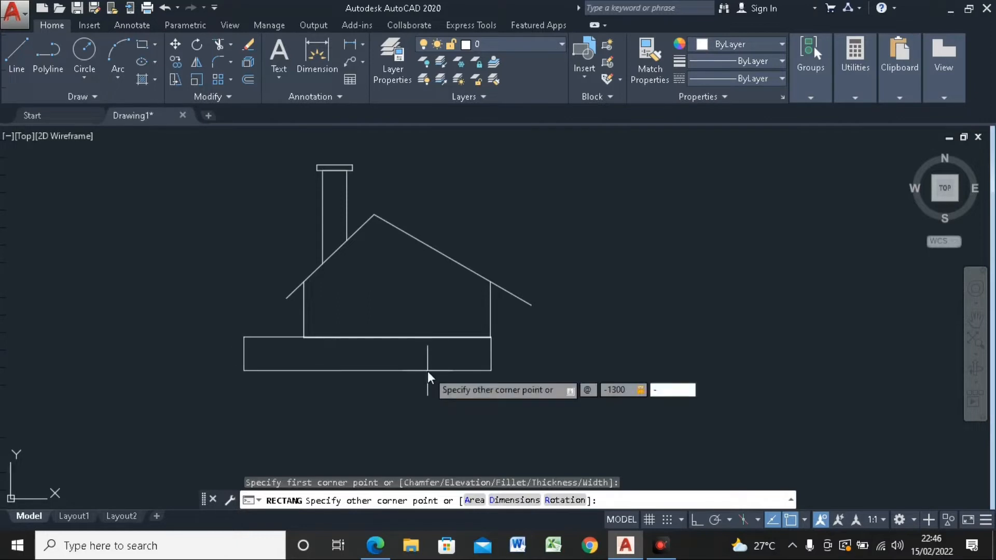
{"action": "type", "text": "30"}
{"action": "key", "text": "Return"}
{"action": "key", "text": "F8"}
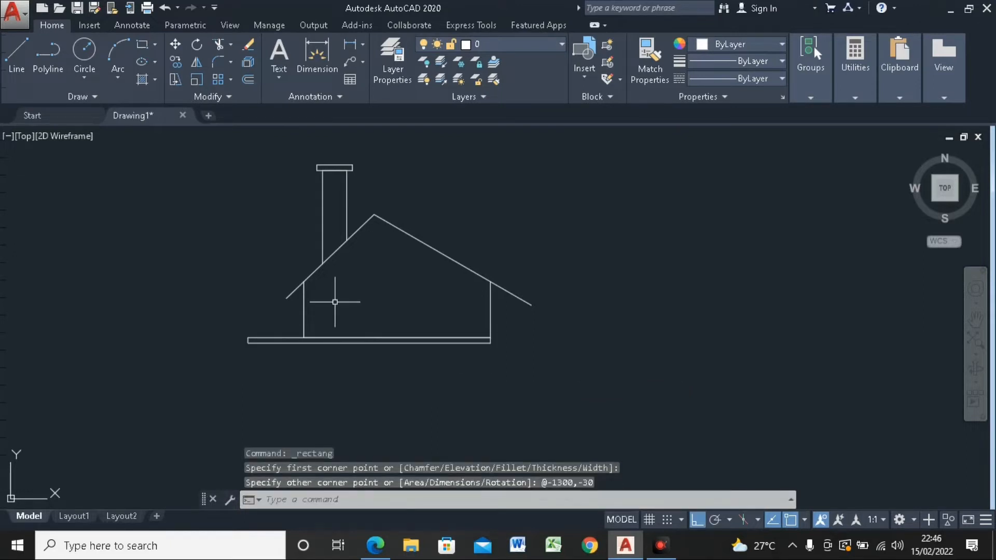
Step: Join the right and left roof slopes into one polyline
{"action": "scroll", "coordinate": [342, 270], "scroll_direction": "up", "scroll_amount": 2}
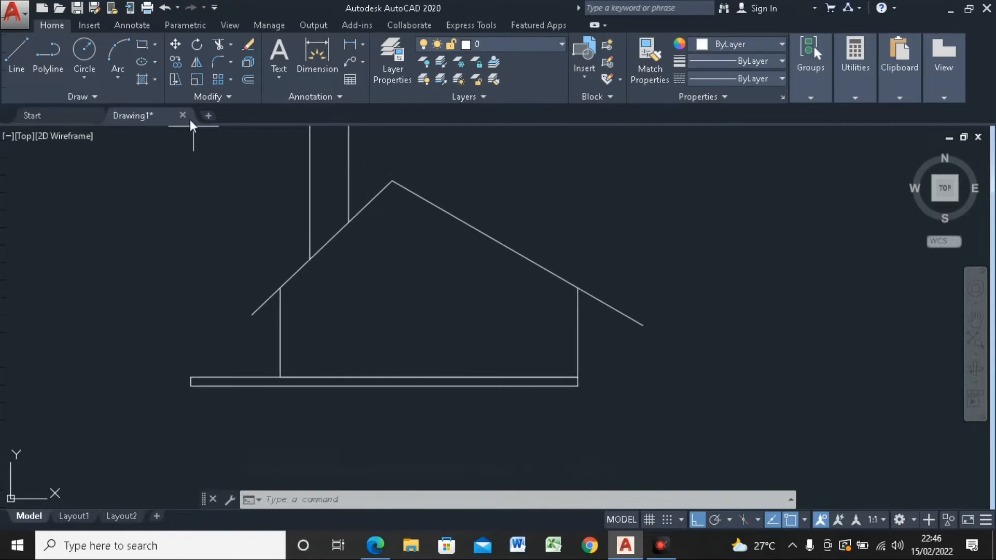
{"action": "left_click", "coordinate": [247, 79]}
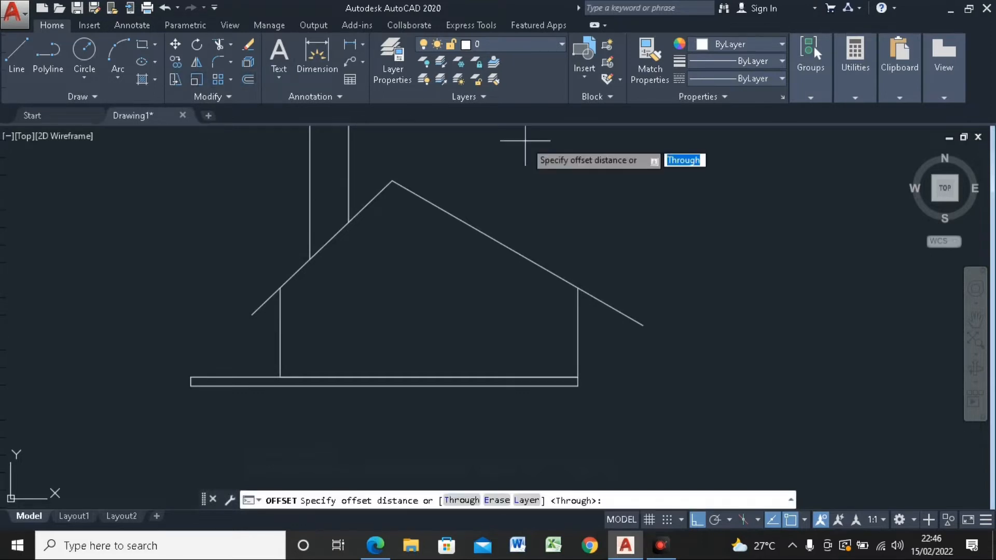
{"action": "key", "text": "Escape"}
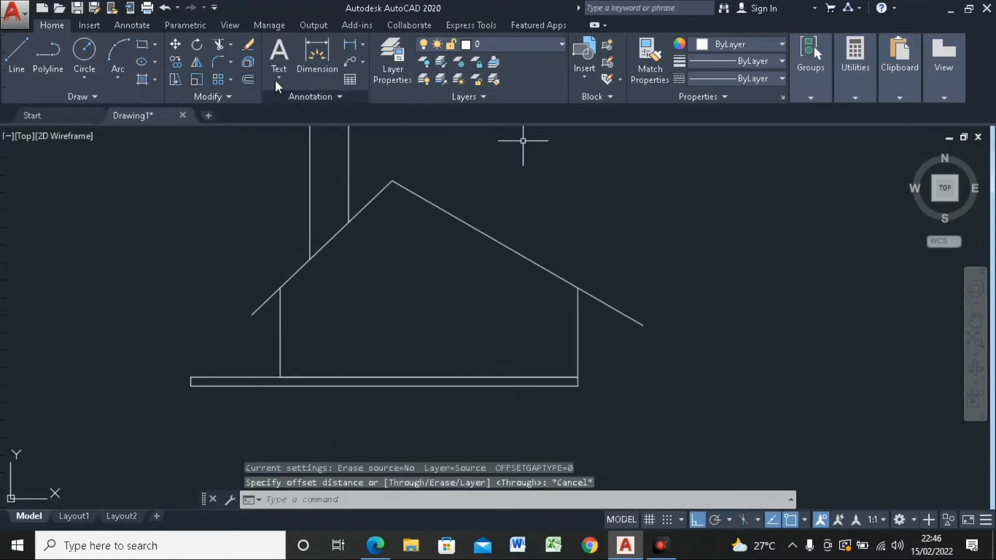
{"action": "left_click", "coordinate": [207, 98]}
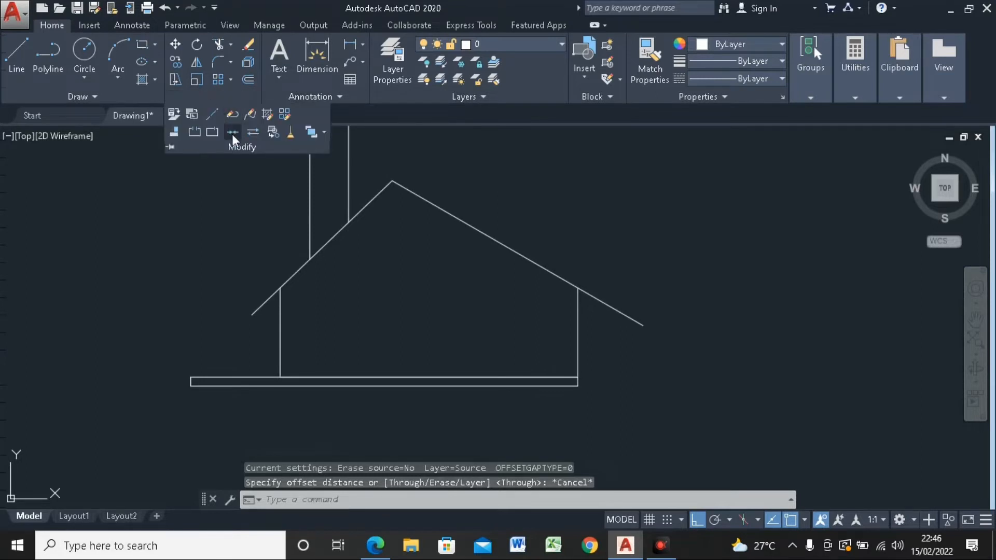
{"action": "left_click", "coordinate": [232, 134]}
{"action": "left_click", "coordinate": [415, 194]}
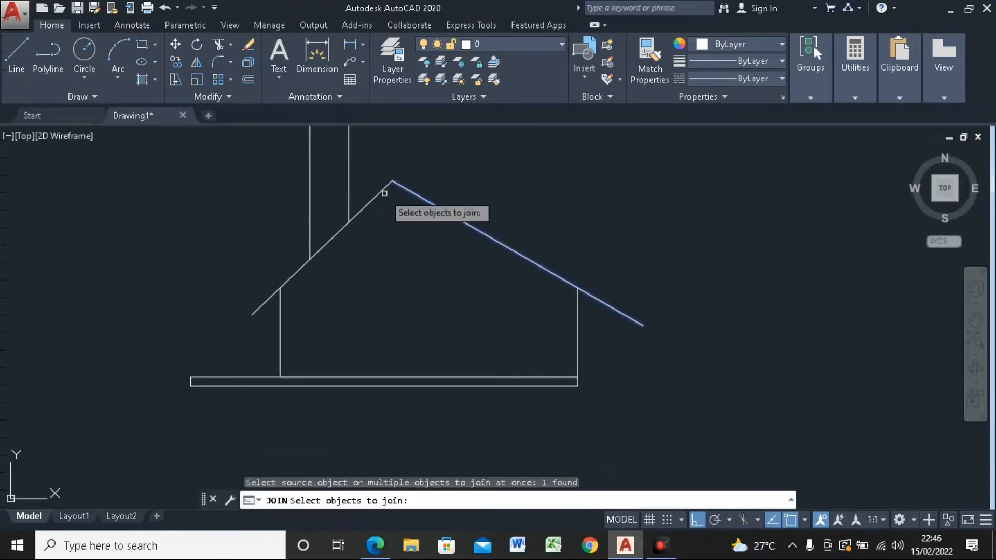
{"action": "left_click", "coordinate": [382, 192]}
{"action": "key", "text": "Return"}
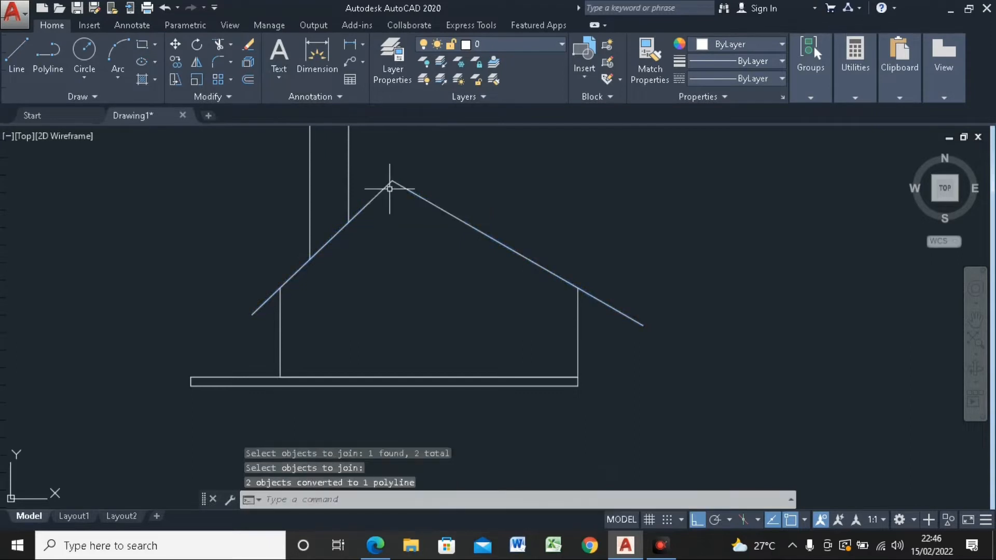
Step: Offset the joined roof line 5 units toward the inside of the house
{"action": "left_click", "coordinate": [248, 80]}
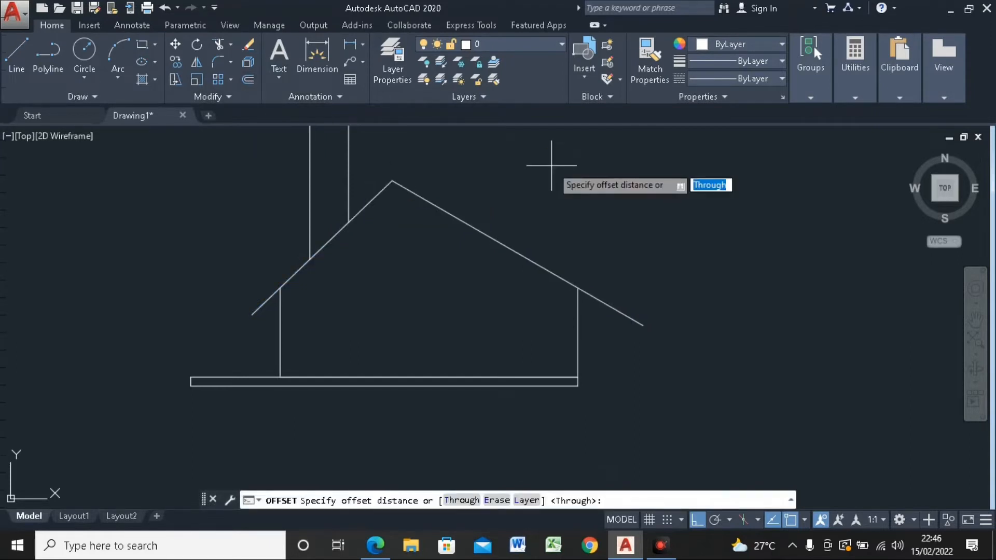
{"action": "type", "text": "5"}
{"action": "key", "text": "Return"}
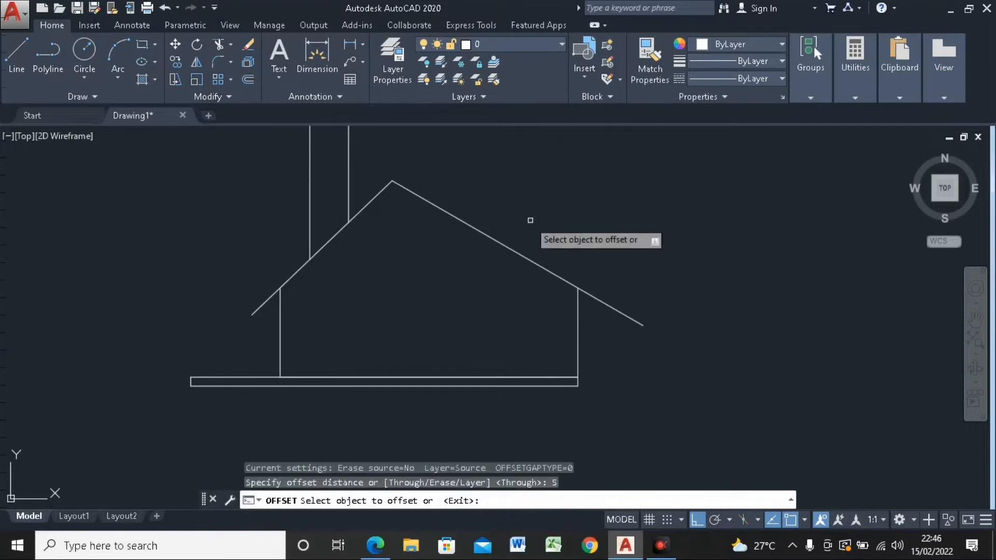
{"action": "left_click", "coordinate": [488, 236]}
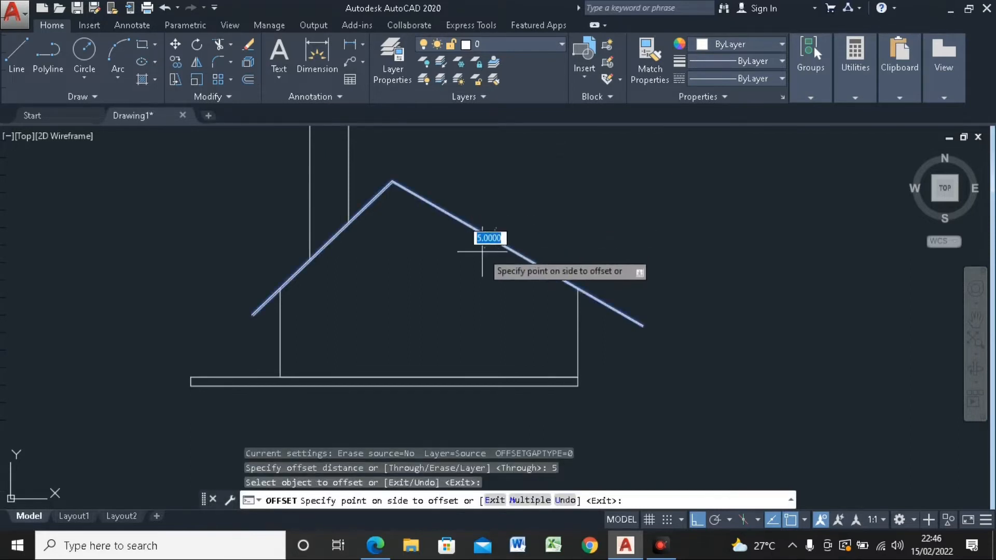
{"action": "left_click", "coordinate": [481, 251]}
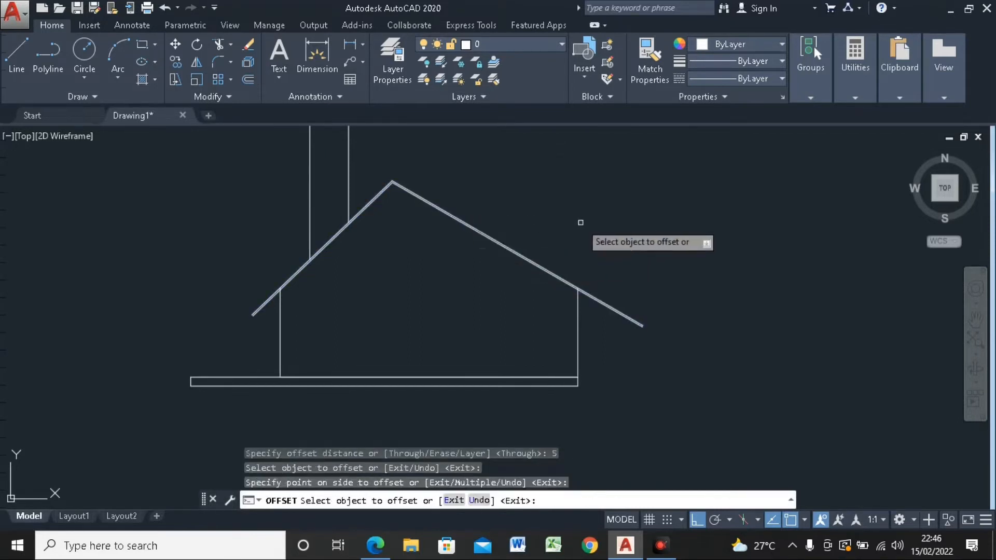
{"action": "key", "text": "Escape"}
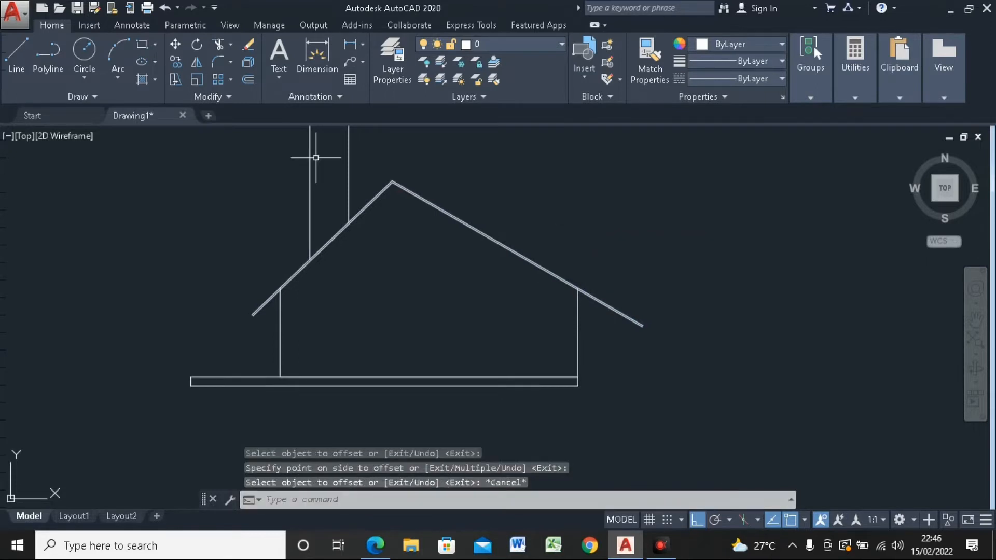
Step: Close the left eave with a short line between the ends of the two parallel roof lines
{"action": "left_click", "coordinate": [16, 62]}
{"action": "scroll", "coordinate": [272, 333], "scroll_direction": "up", "scroll_amount": 6}
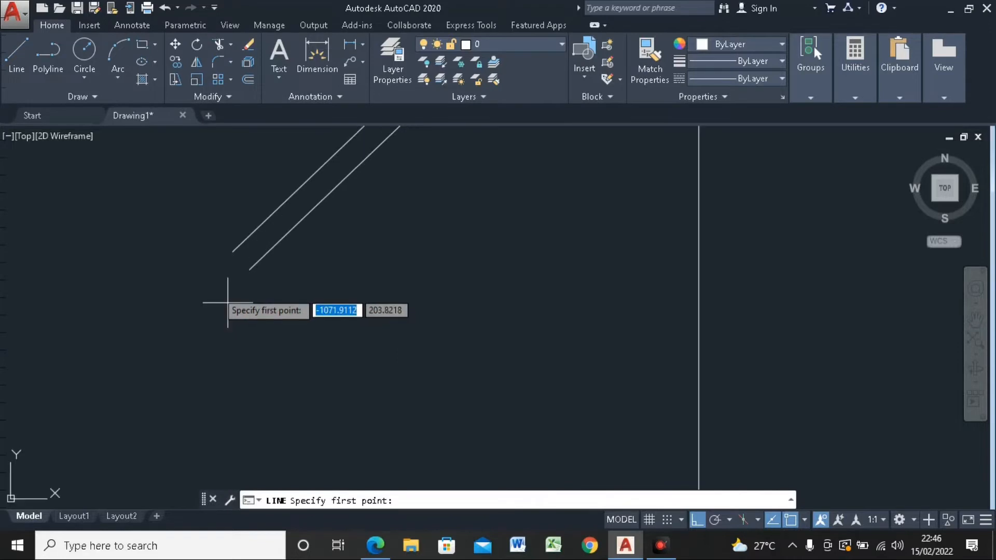
{"action": "left_click", "coordinate": [228, 248]}
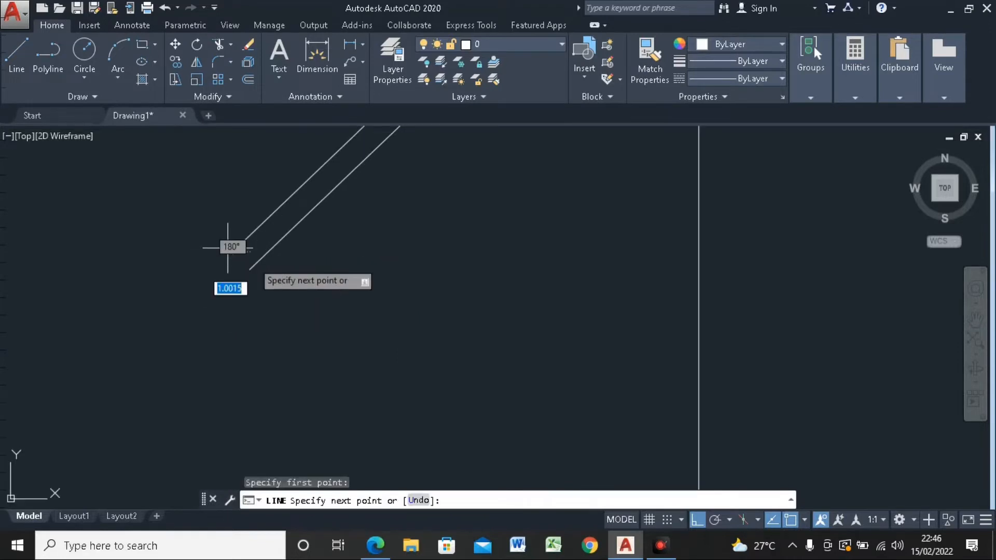
{"action": "left_click", "coordinate": [249, 269]}
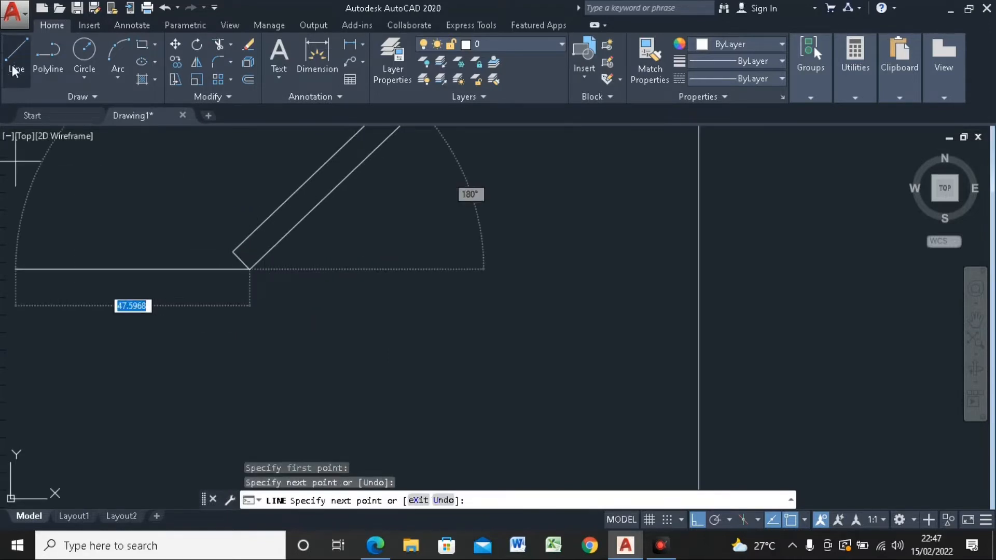
{"action": "key", "text": "Escape"}
Step: Close the right eave with a short line between the ends of the two parallel roof lines
{"action": "scroll", "coordinate": [123, 216], "scroll_direction": "down", "scroll_amount": 7}
{"action": "middle_click_drag", "start_coordinate": [514, 232], "coordinate": [514, 232]}
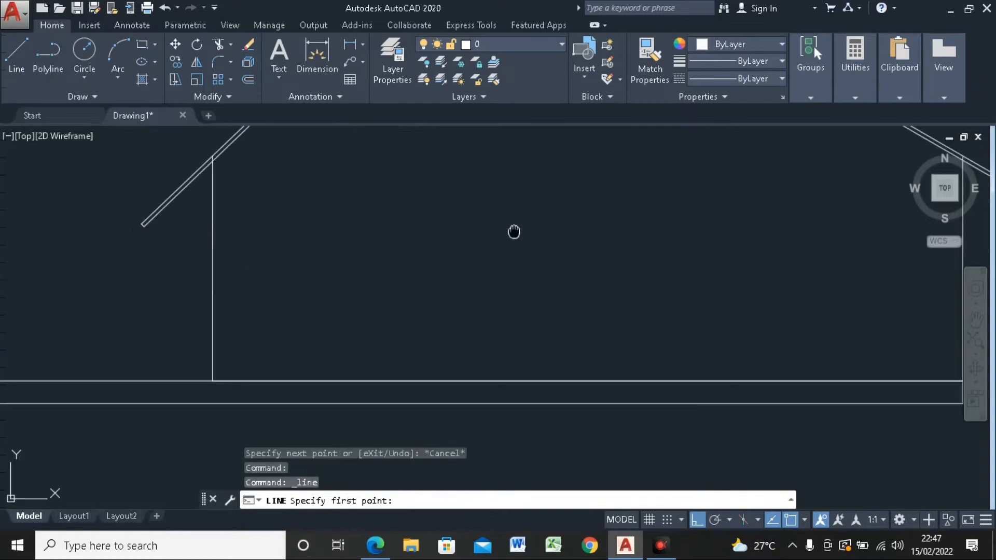
{"action": "scroll", "coordinate": [441, 267], "scroll_direction": "down", "scroll_amount": 4}
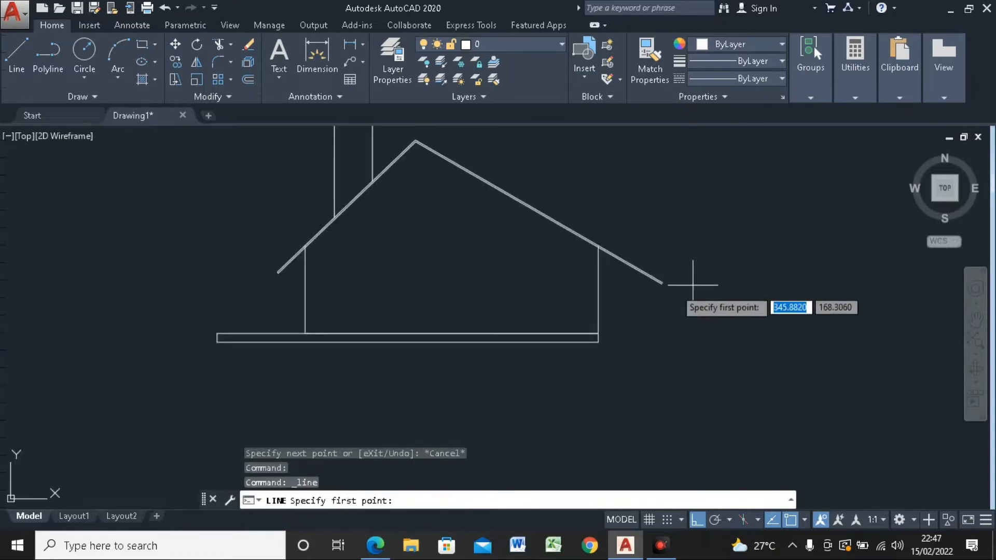
{"action": "scroll", "coordinate": [622, 267], "scroll_direction": "up", "scroll_amount": 5}
{"action": "left_click", "coordinate": [610, 269]}
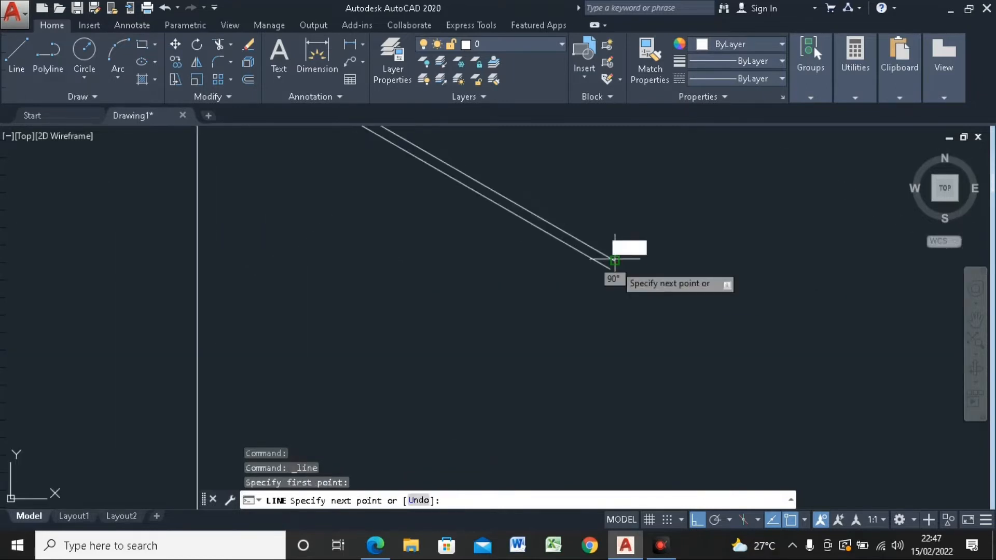
{"action": "left_click", "coordinate": [610, 268]}
{"action": "scroll", "coordinate": [738, 291], "scroll_direction": "down", "scroll_amount": 4}
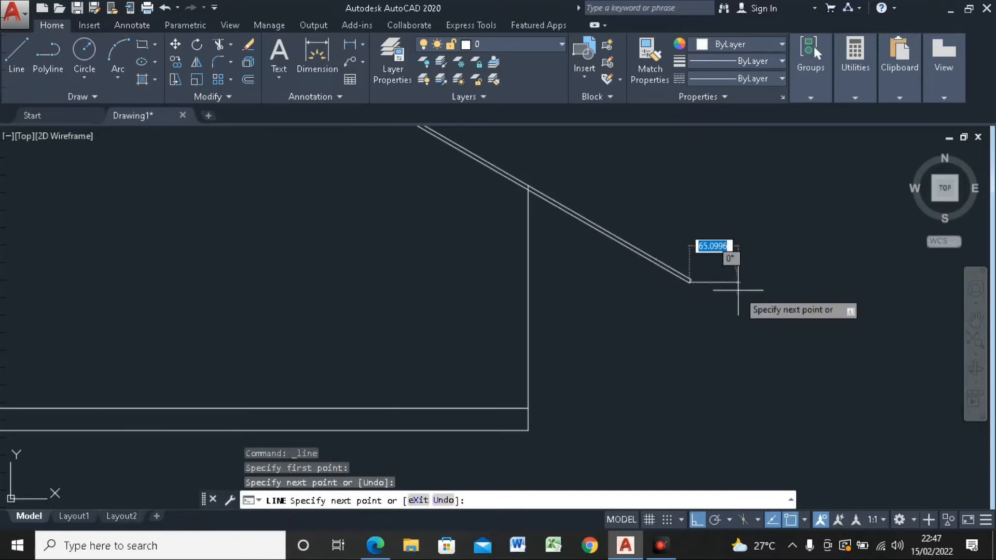
{"action": "scroll", "coordinate": [738, 290], "scroll_direction": "down", "scroll_amount": 4}
{"action": "key", "text": "Escape"}
Step: Draw a 60 by 140 window pane rectangle inside the left part of the house wall
{"action": "scroll", "coordinate": [683, 272], "scroll_direction": "up", "scroll_amount": 4}
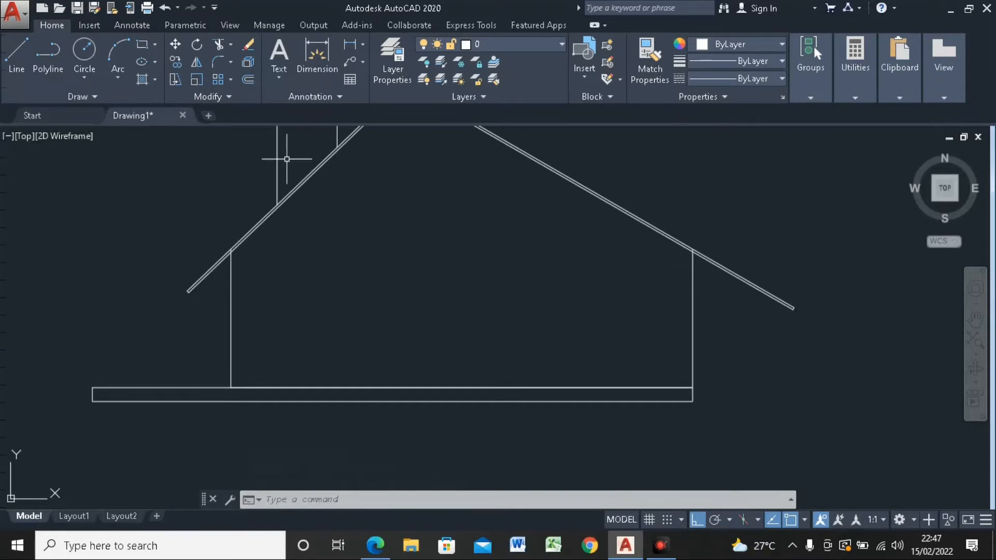
{"action": "left_click", "coordinate": [141, 45]}
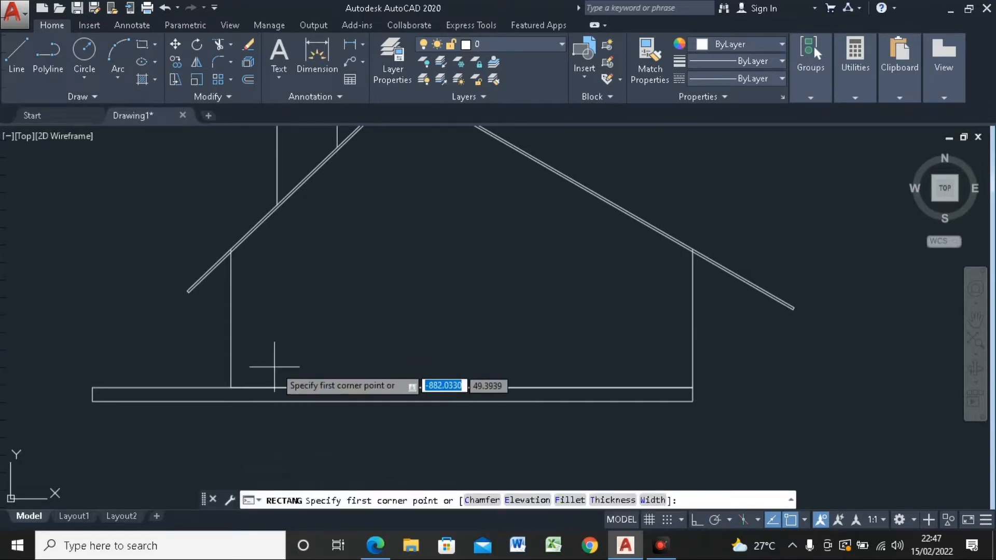
{"action": "left_click", "coordinate": [295, 327]}
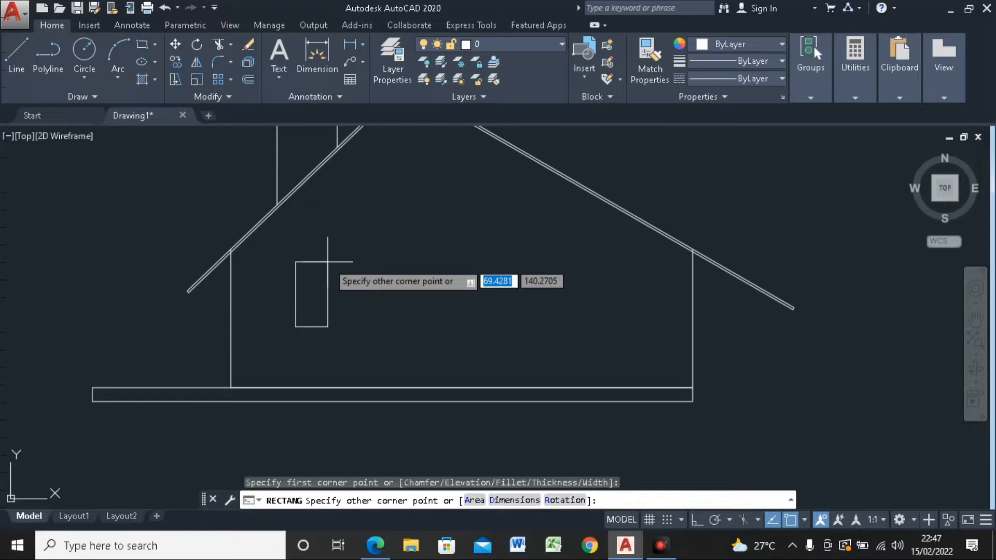
{"action": "type", "text": "@"}
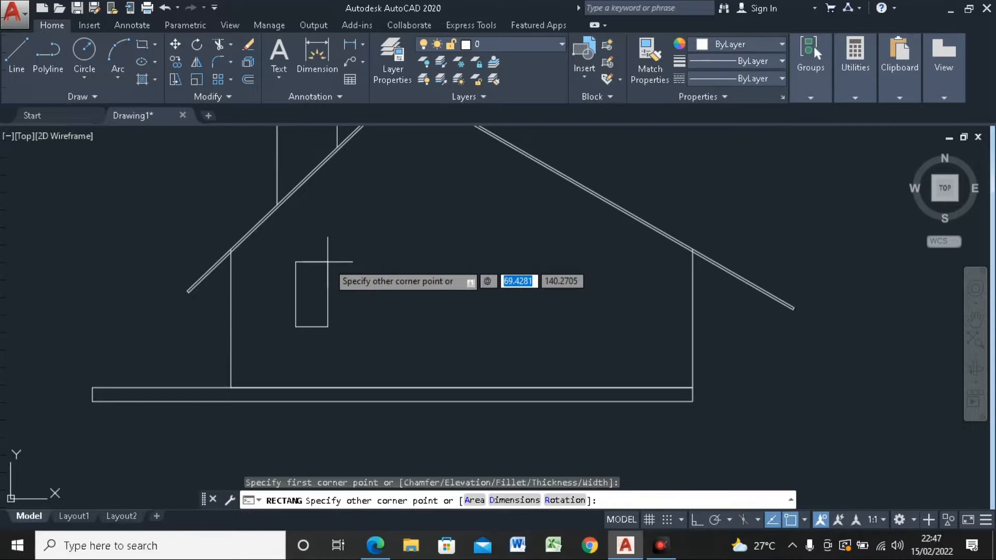
{"action": "type", "text": "60"}
{"action": "key", "text": "Tab"}
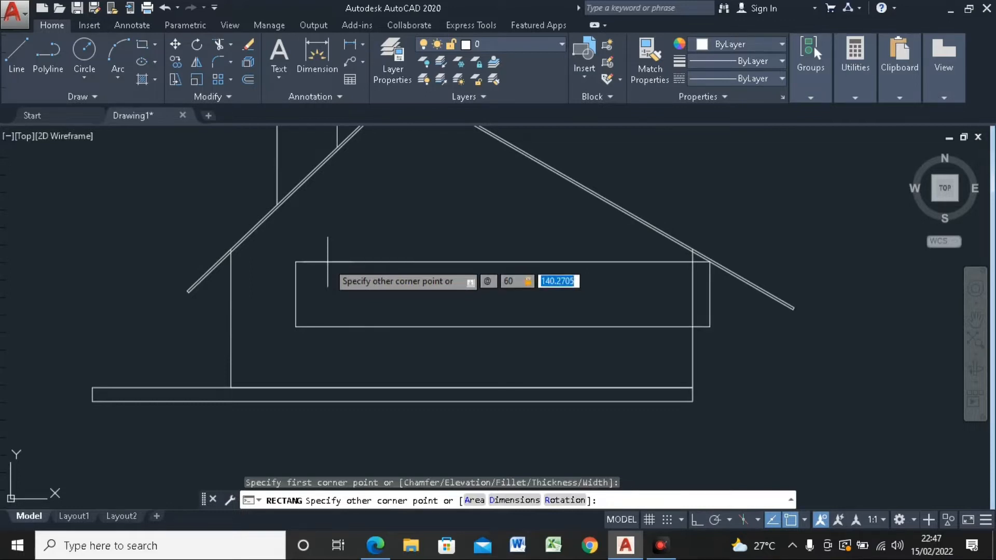
{"action": "type", "text": "140"}
{"action": "key", "text": "Return"}
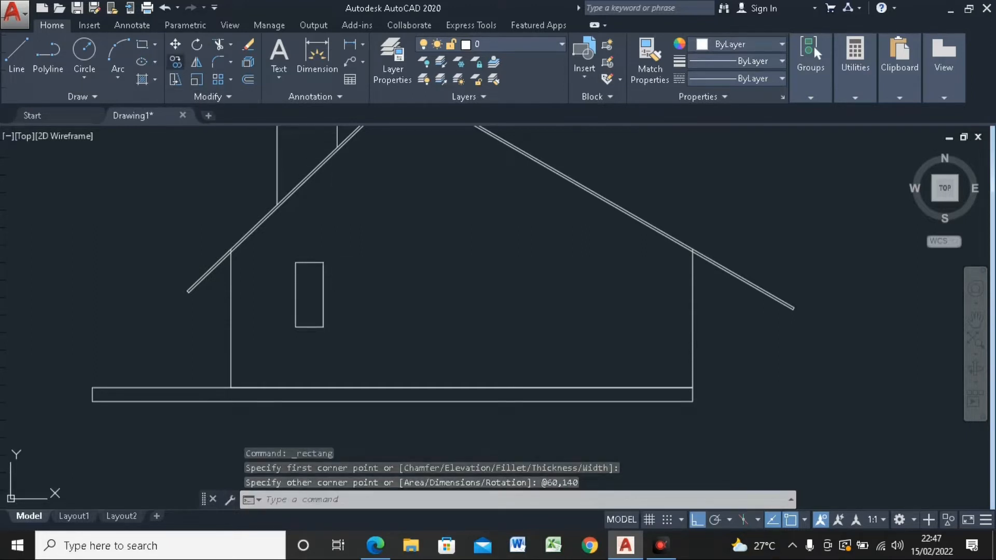
Step: Copy the window pane from its lower left corner twice to the right, placing the panes edge to edge
{"action": "left_click", "coordinate": [176, 61]}
{"action": "left_click", "coordinate": [355, 246]}
{"action": "left_click", "coordinate": [296, 338]}
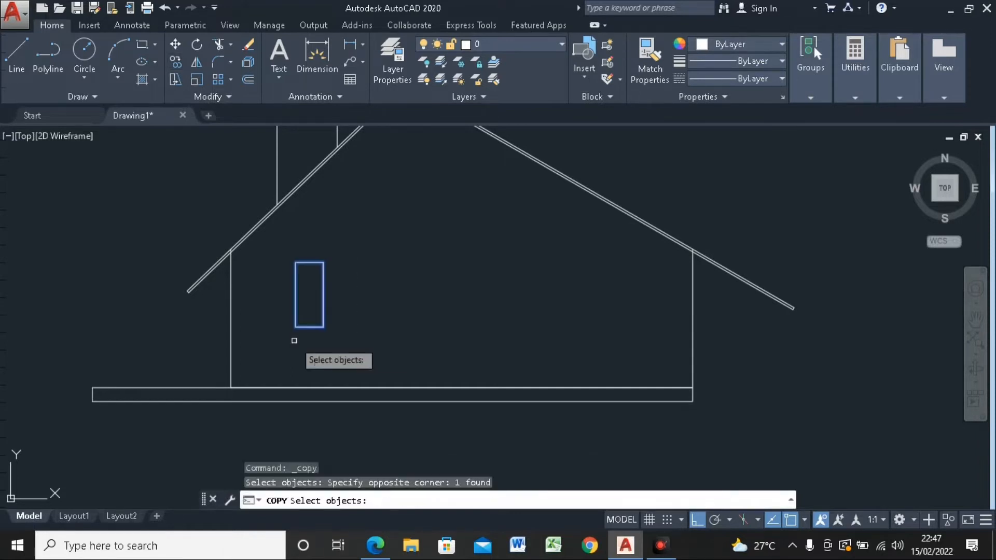
{"action": "key", "text": "Return"}
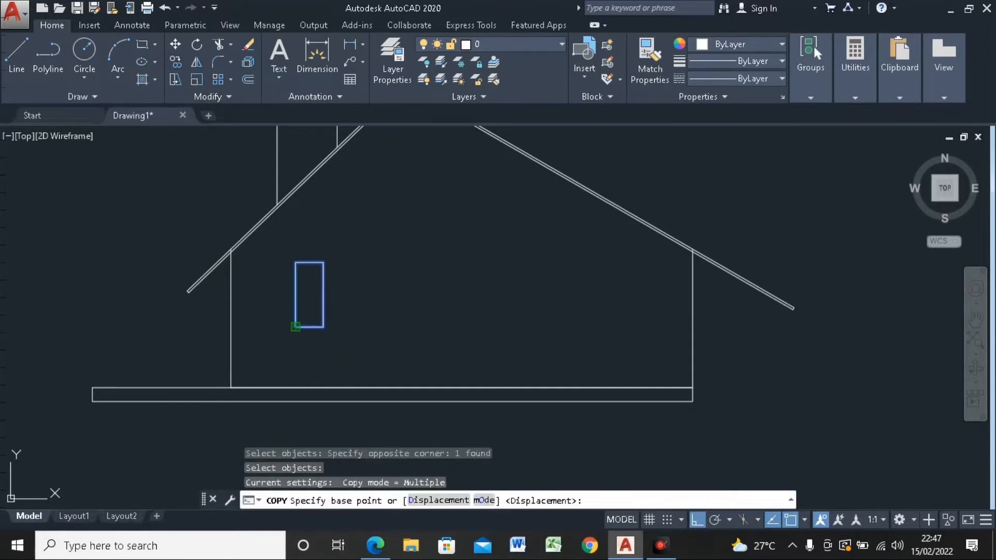
{"action": "left_click", "coordinate": [296, 327]}
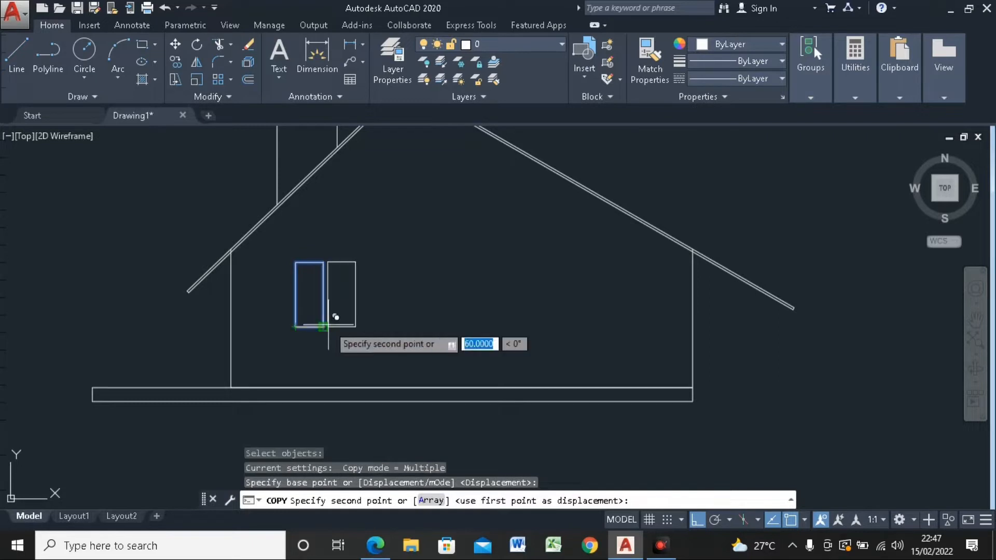
{"action": "left_click", "coordinate": [326, 327]}
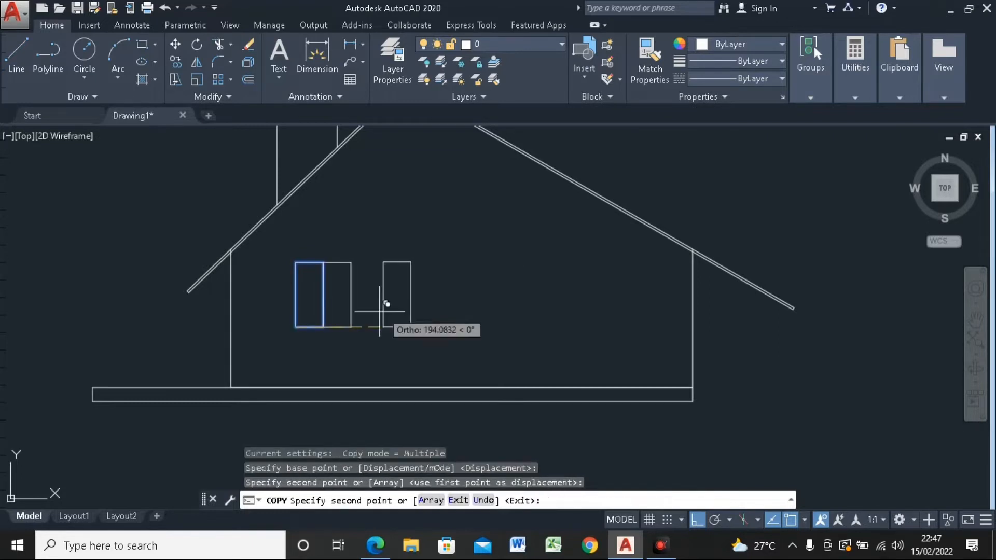
{"action": "left_click", "coordinate": [352, 311]}
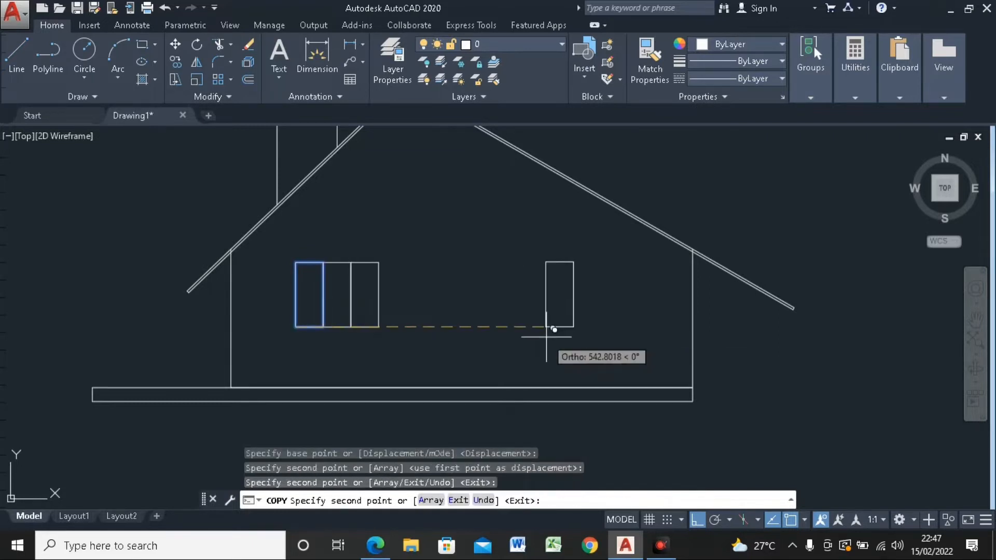
Step: Draw a 250 cm horizontal guide line to the right from the midpoint of the three-pane window's right edge
{"action": "key", "text": "Escape"}
{"action": "scroll", "coordinate": [447, 318], "scroll_direction": "down", "scroll_amount": 5}
{"action": "scroll", "coordinate": [474, 292], "scroll_direction": "up", "scroll_amount": 5}
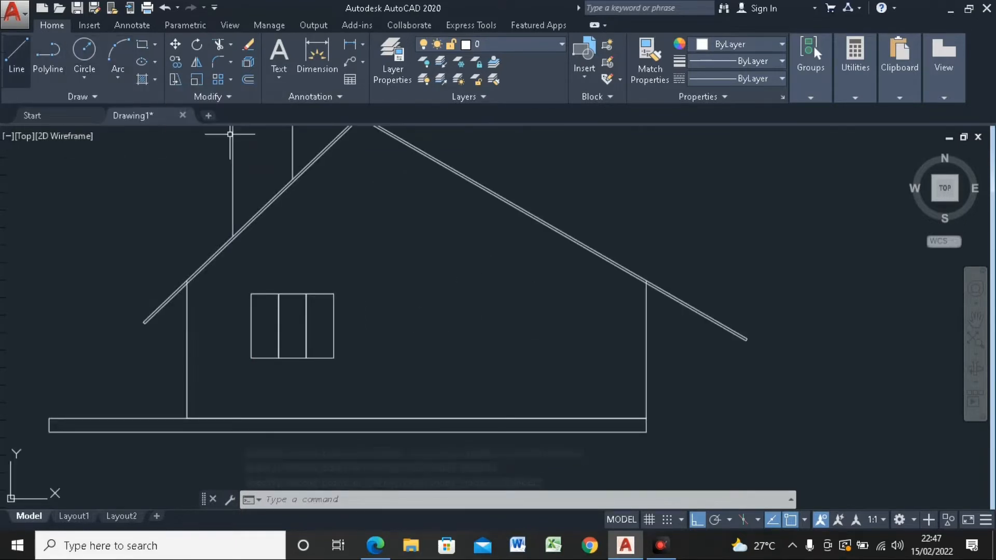
{"action": "key", "text": "l"}
{"action": "key", "text": "Return"}
{"action": "left_click", "coordinate": [334, 326]}
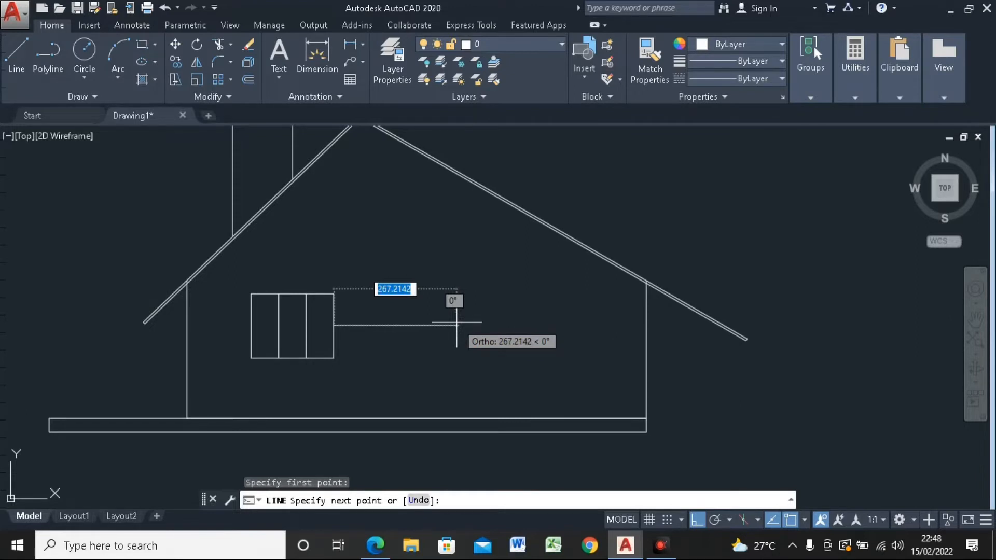
{"action": "type", "text": "250"}
{"action": "key", "text": "Return"}
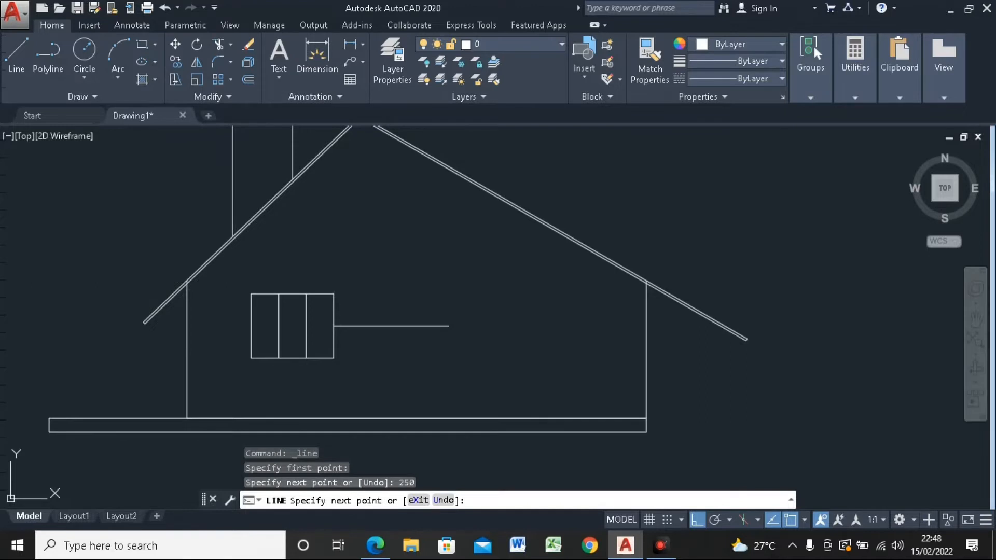
{"action": "key", "text": "Escape"}
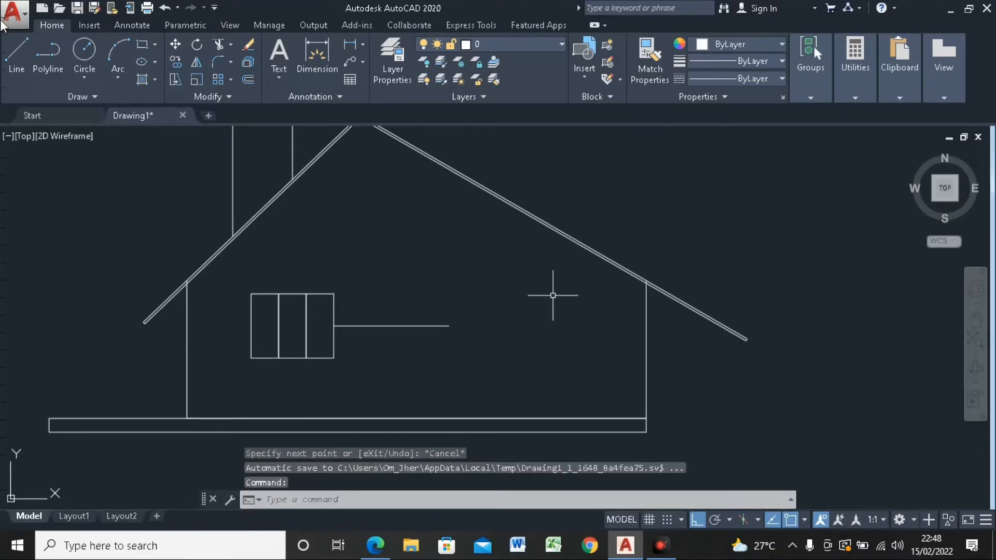
Step: Draw a 200 cm vertical guide line straight down from the roof peak
{"action": "left_click", "coordinate": [18, 57]}
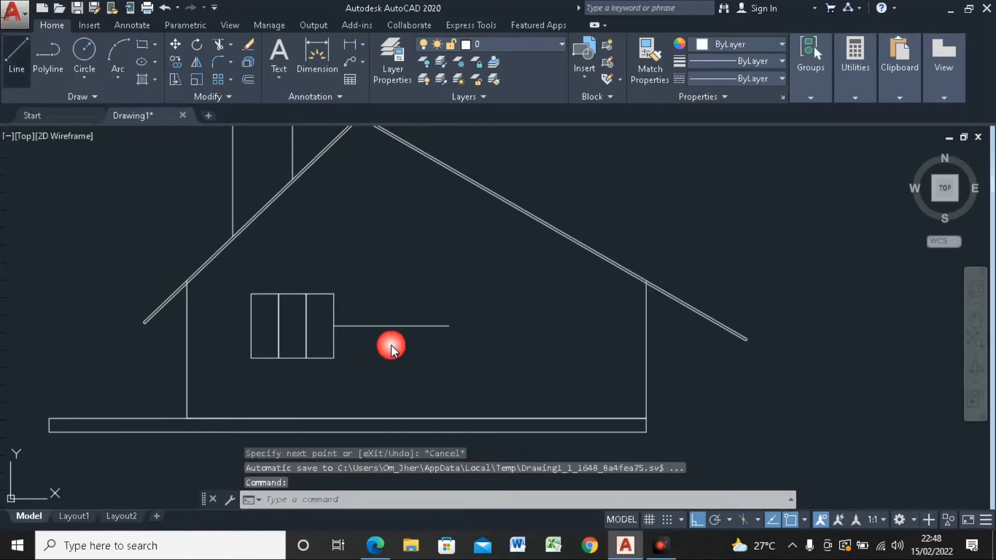
{"action": "middle_click_drag", "start_coordinate": [379, 321], "coordinate": [403, 364]}
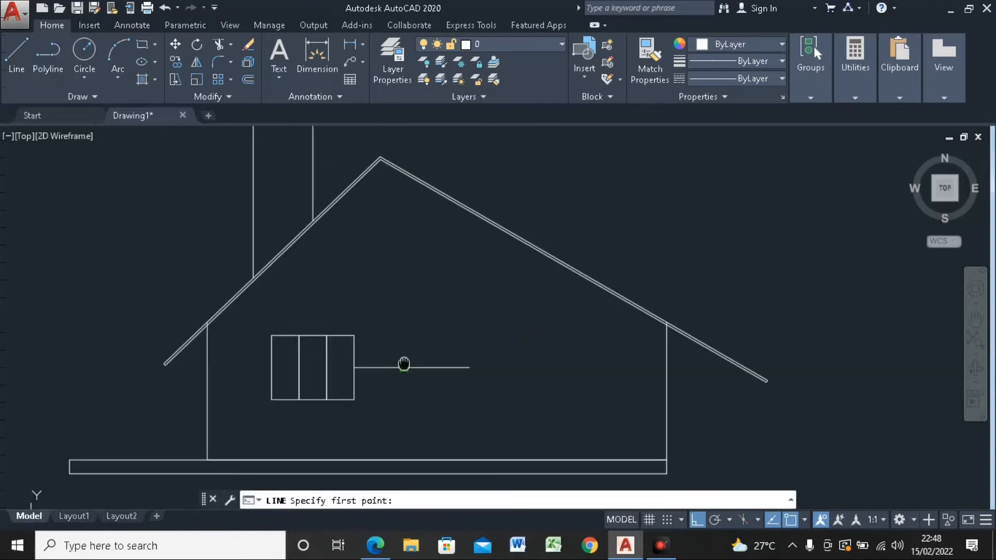
{"action": "left_click", "coordinate": [383, 158]}
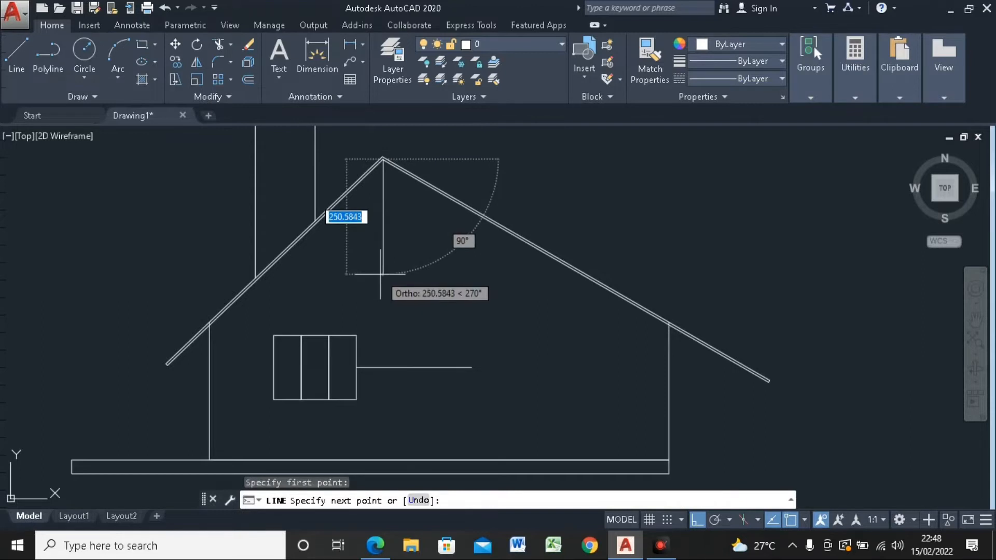
{"action": "type", "text": "200"}
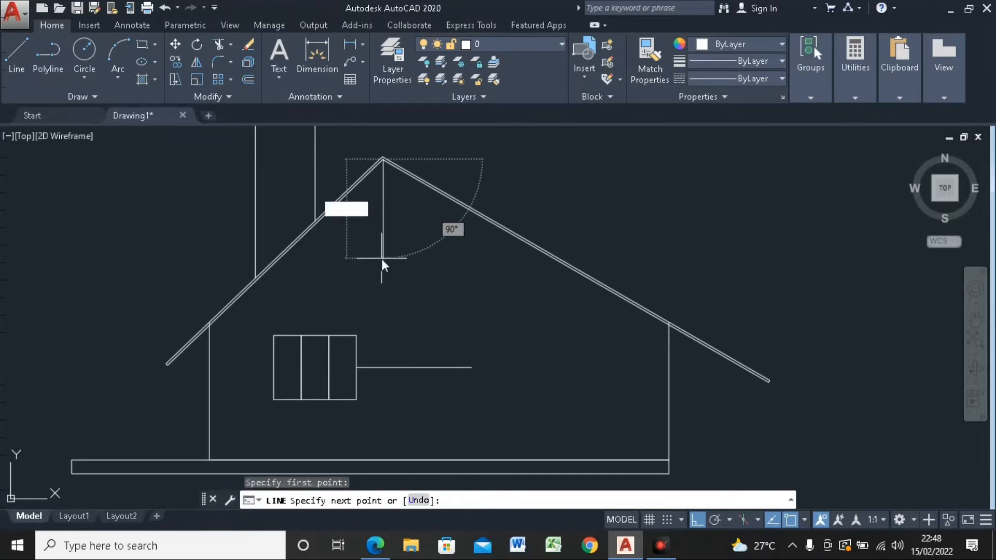
{"action": "key", "text": "Return"}
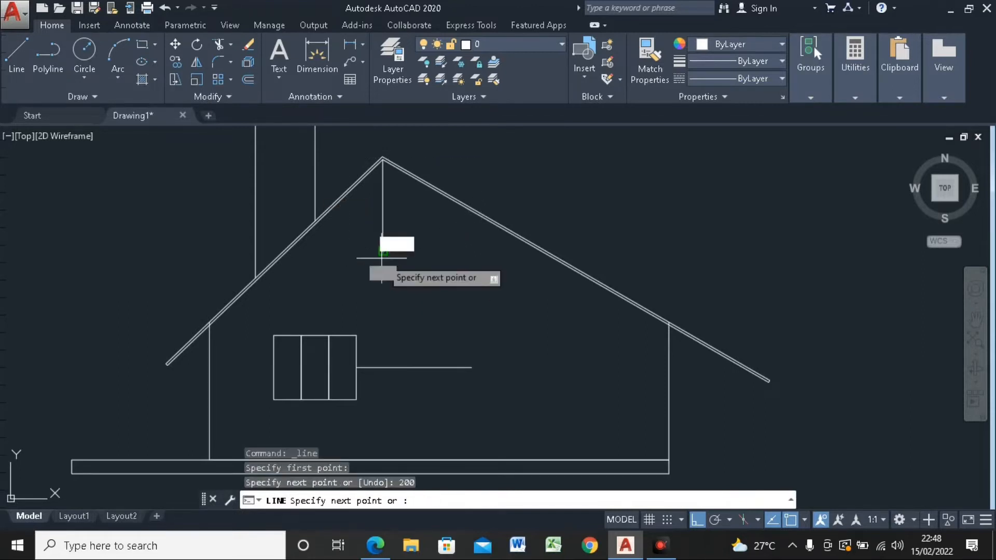
{"action": "key", "text": "Escape"}
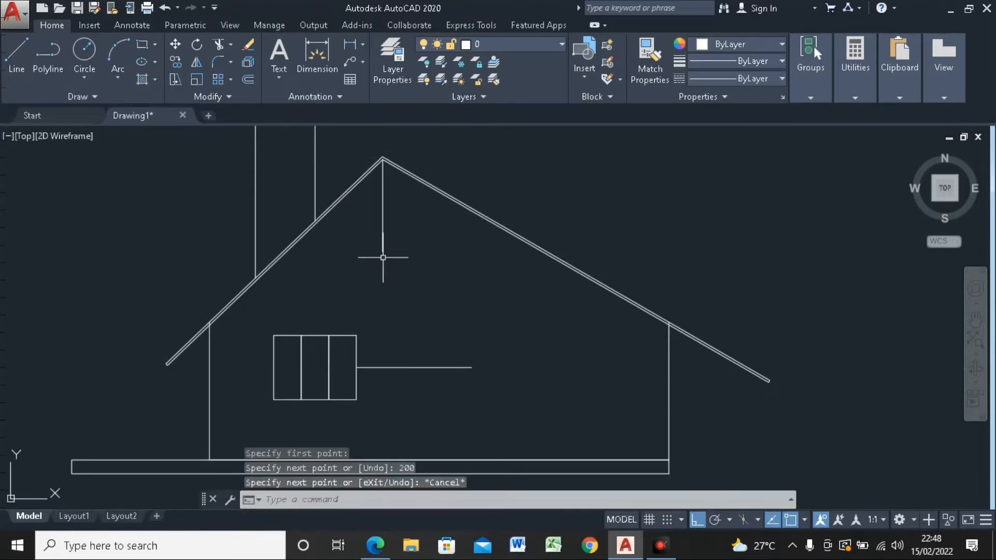
Step: Draw a circle of diameter 90 centred on the vertical guide line's lower end, and erase that guide line
{"action": "left_click", "coordinate": [86, 70]}
{"action": "left_click", "coordinate": [114, 137]}
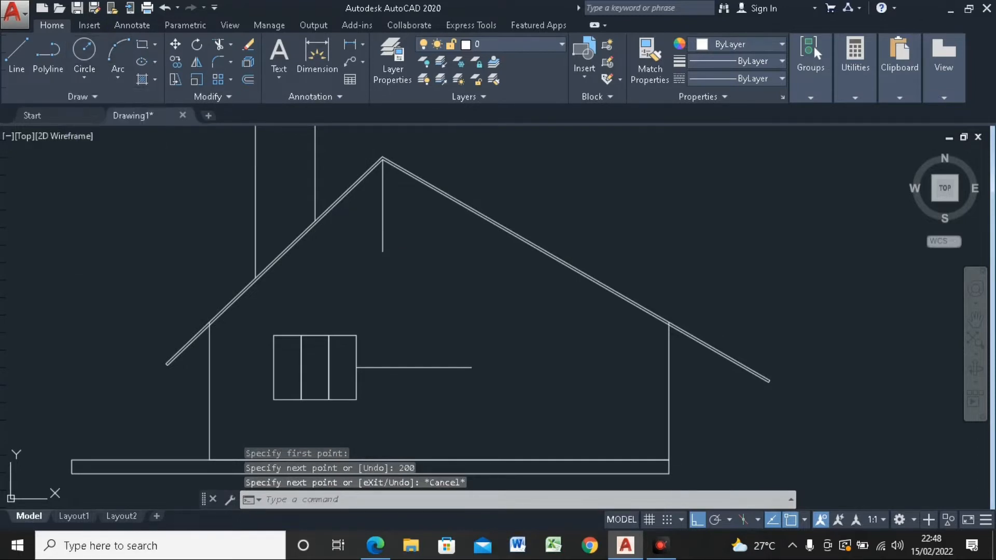
{"action": "left_click", "coordinate": [382, 252]}
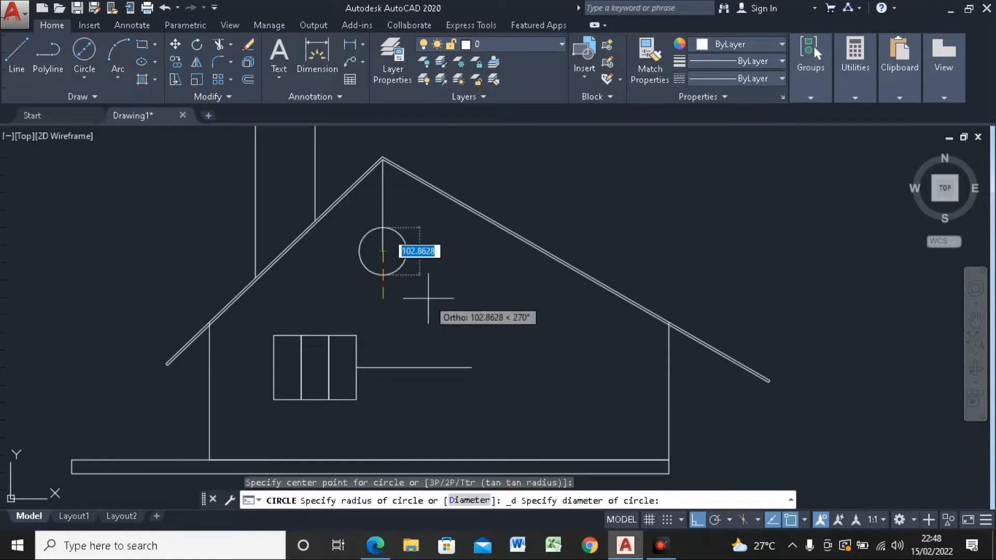
{"action": "type", "text": "90"}
{"action": "key", "text": "Return"}
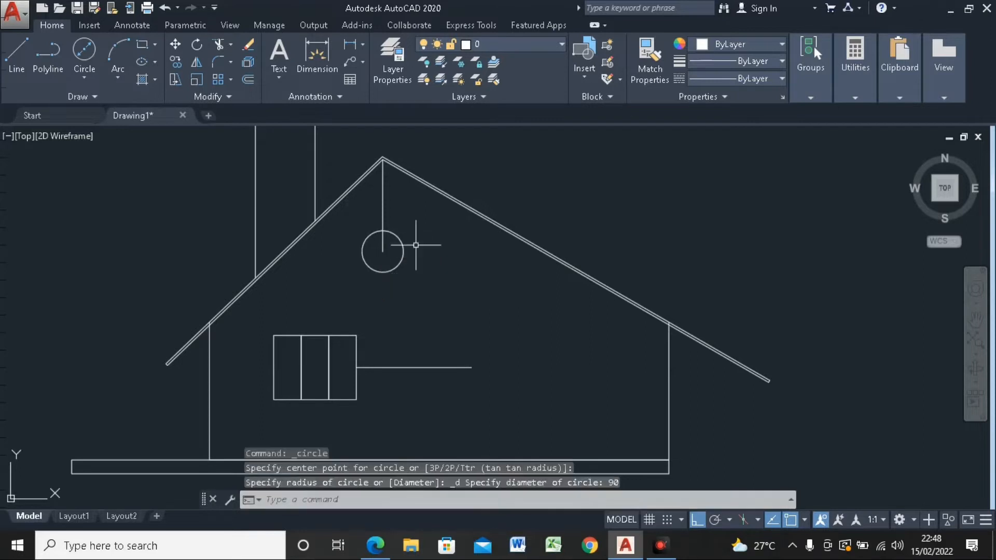
{"action": "left_click", "coordinate": [382, 208]}
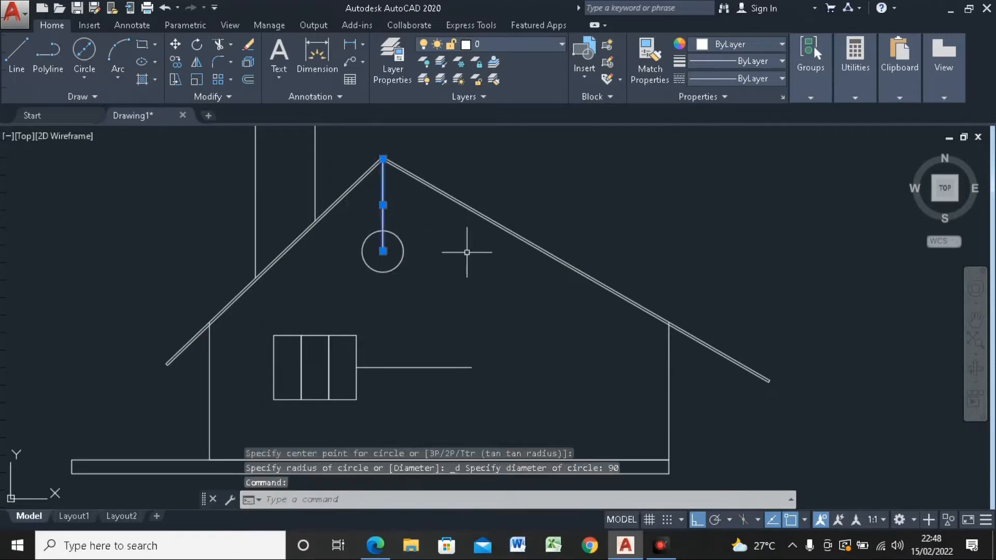
{"action": "key", "text": "Delete"}
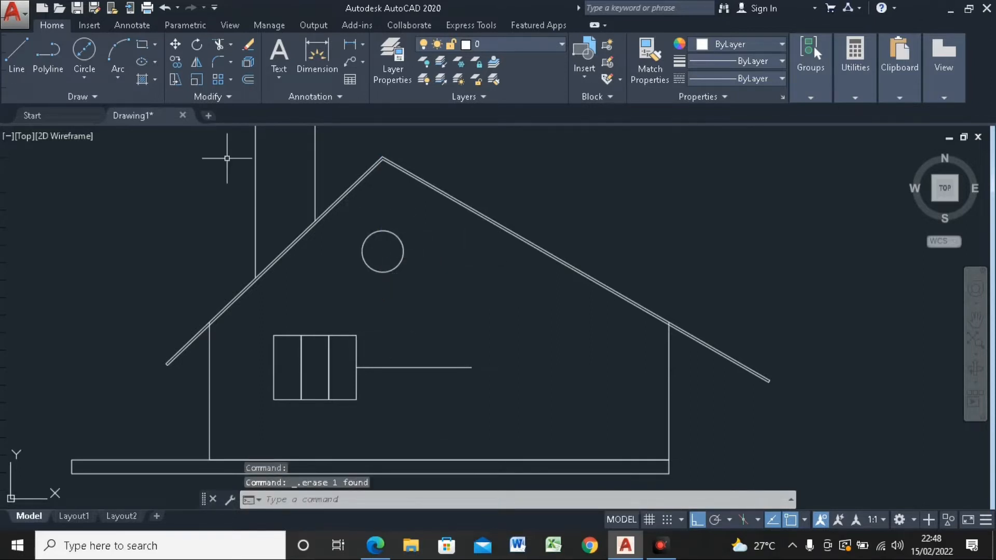
Step: Copy the three-pane window from its left edge midpoint to the right end of the horizontal guide line
{"action": "left_click", "coordinate": [176, 61]}
{"action": "left_click", "coordinate": [281, 354]}
{"action": "left_click_drag", "start_coordinate": [255, 325], "coordinate": [394, 411]}
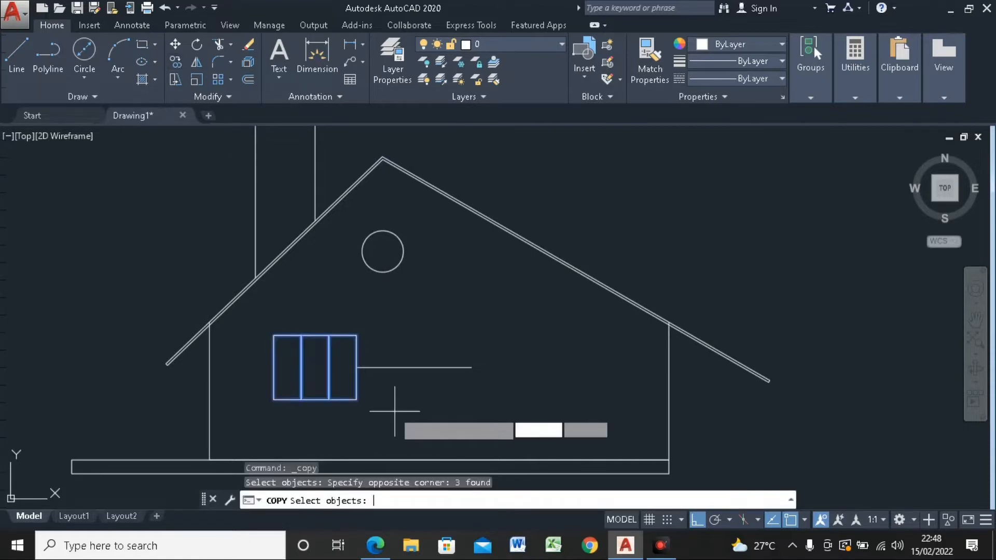
{"action": "key", "text": "Return"}
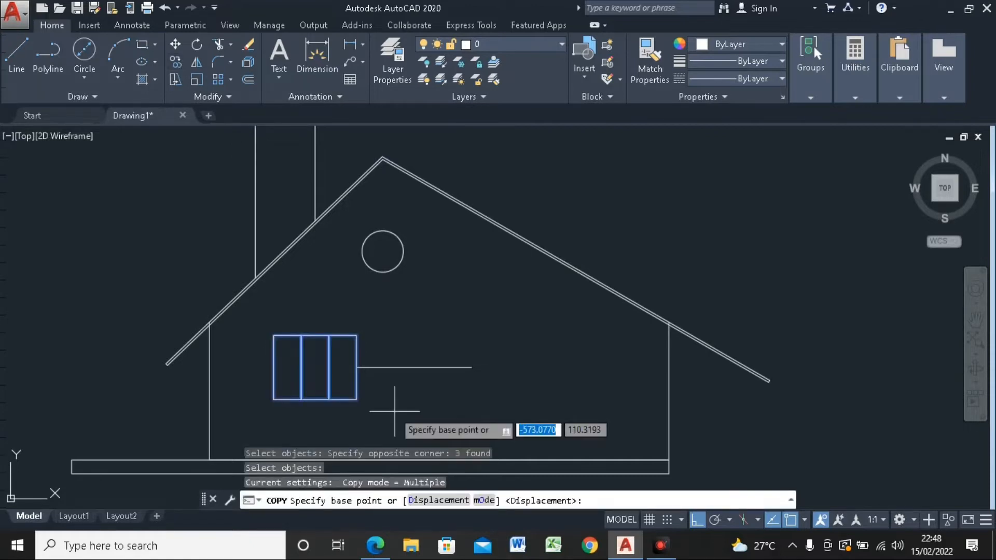
{"action": "left_click", "coordinate": [272, 367]}
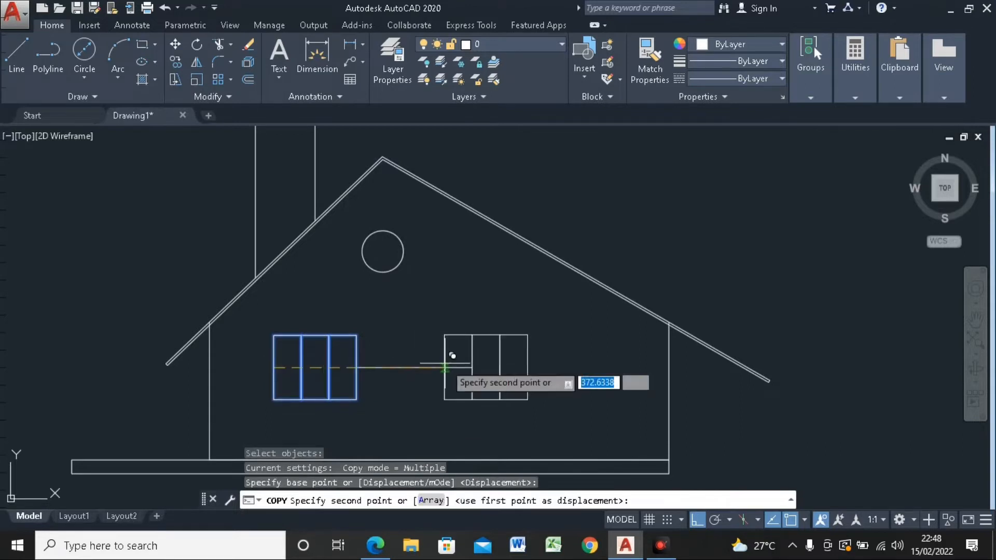
{"action": "left_click", "coordinate": [470, 368]}
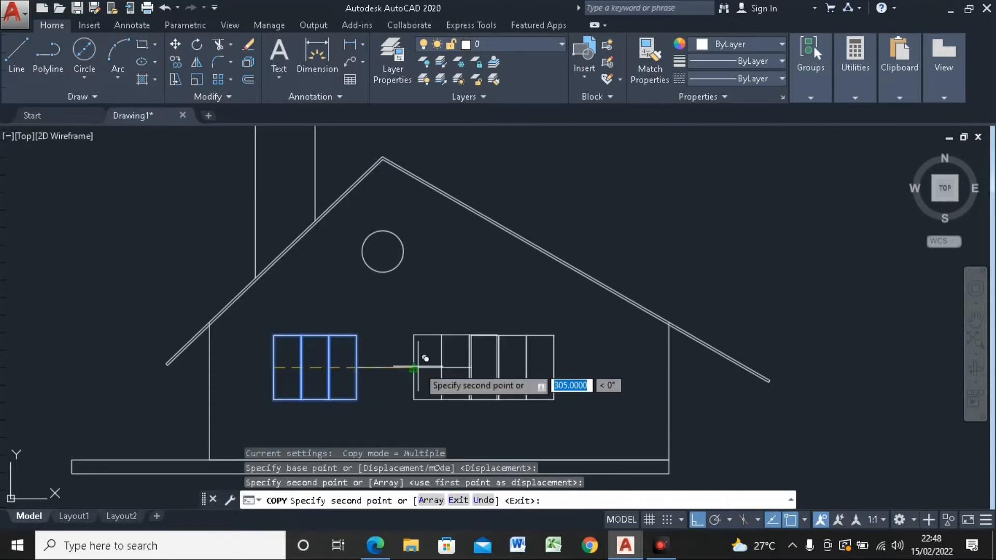
{"action": "key", "text": "Escape"}
Step: Erase the horizontal guide line between the two windows
{"action": "left_click", "coordinate": [400, 354]}
{"action": "left_click", "coordinate": [390, 383]}
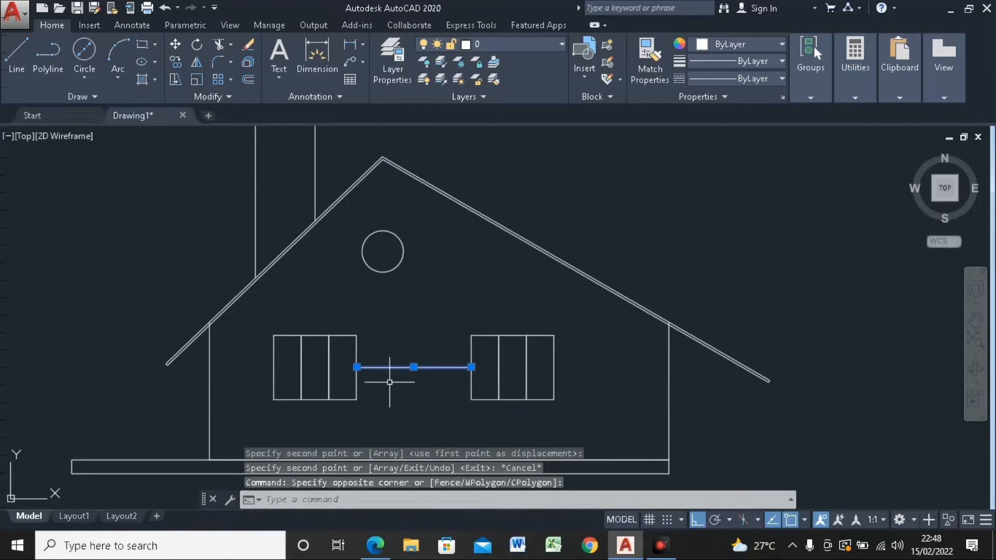
{"action": "key", "text": "Delete"}
Step: Hatch the house wall around the windows and circle with the AR-B816 brick pattern
{"action": "scroll", "coordinate": [390, 382], "scroll_direction": "down", "scroll_amount": 4}
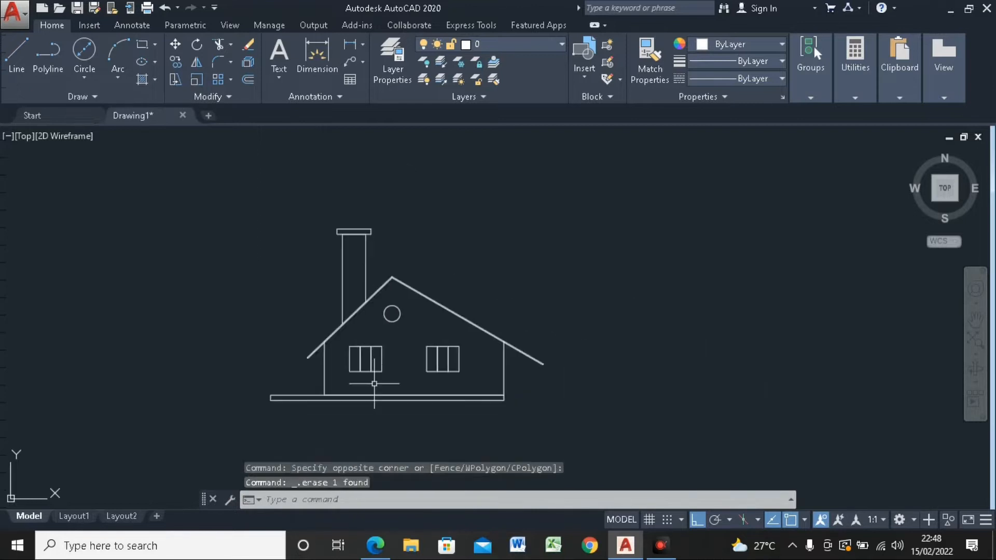
{"action": "scroll", "coordinate": [374, 384], "scroll_direction": "up", "scroll_amount": 2}
{"action": "scroll", "coordinate": [374, 384], "scroll_direction": "down", "scroll_amount": 2}
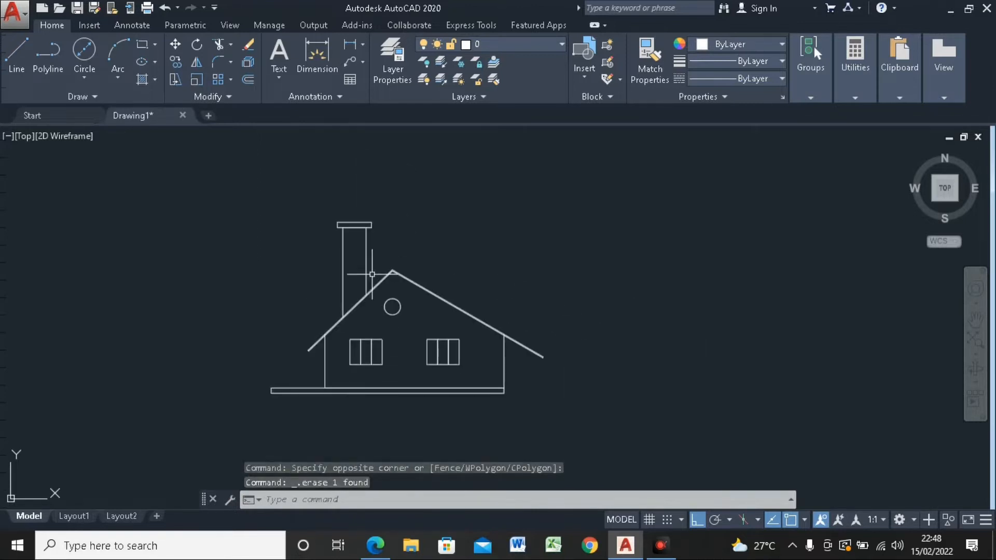
{"action": "scroll", "coordinate": [357, 308], "scroll_direction": "up", "scroll_amount": 2}
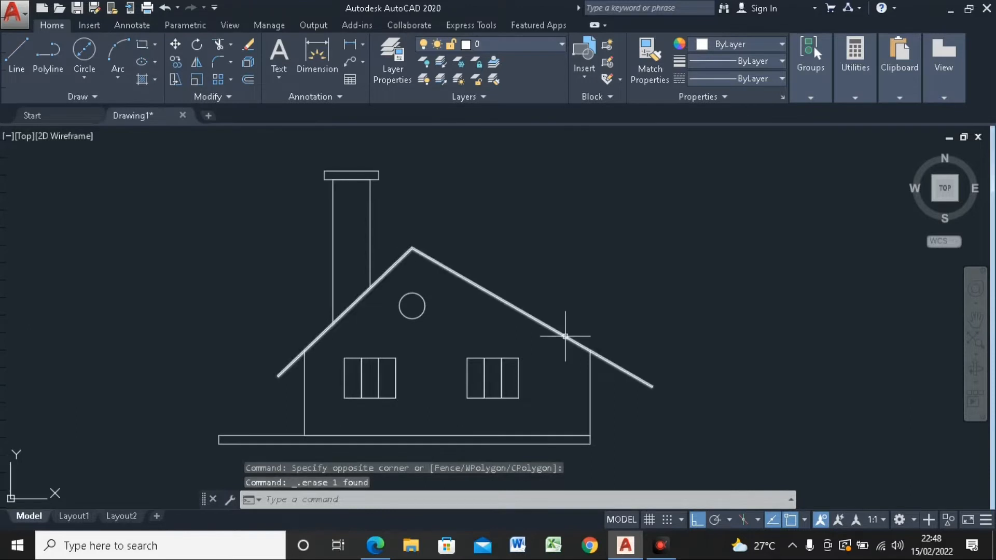
{"action": "left_click", "coordinate": [154, 80]}
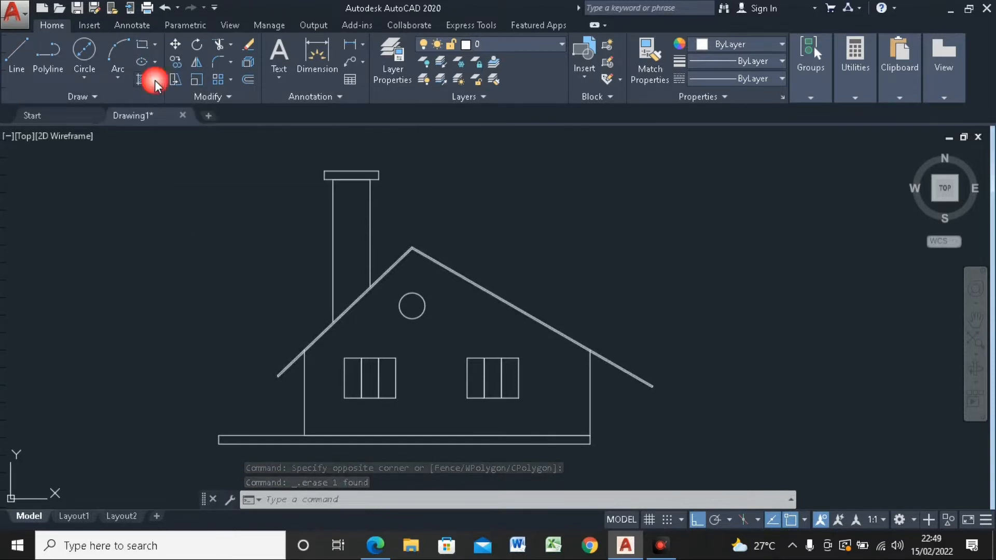
{"action": "left_click", "coordinate": [156, 98]}
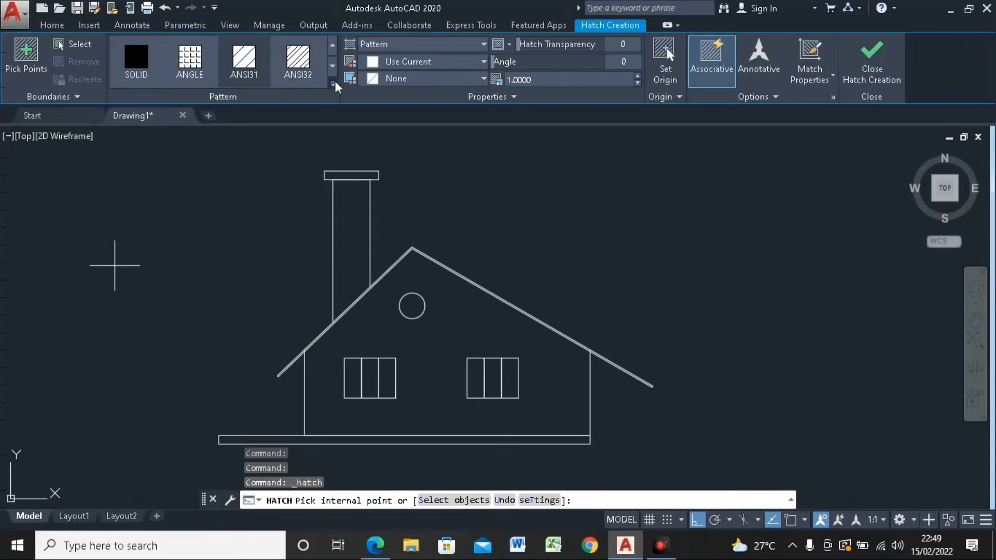
{"action": "left_click", "coordinate": [334, 84]}
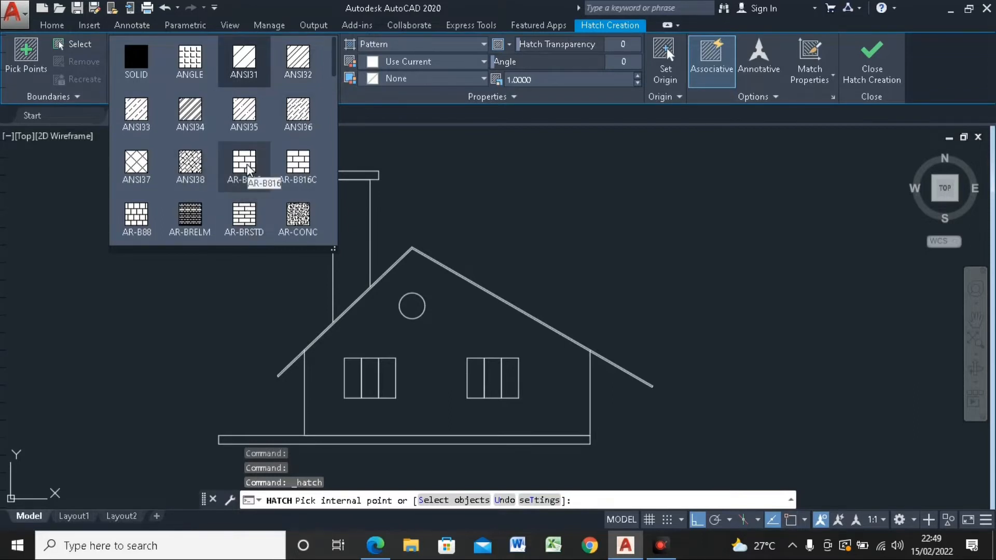
{"action": "left_click", "coordinate": [248, 169]}
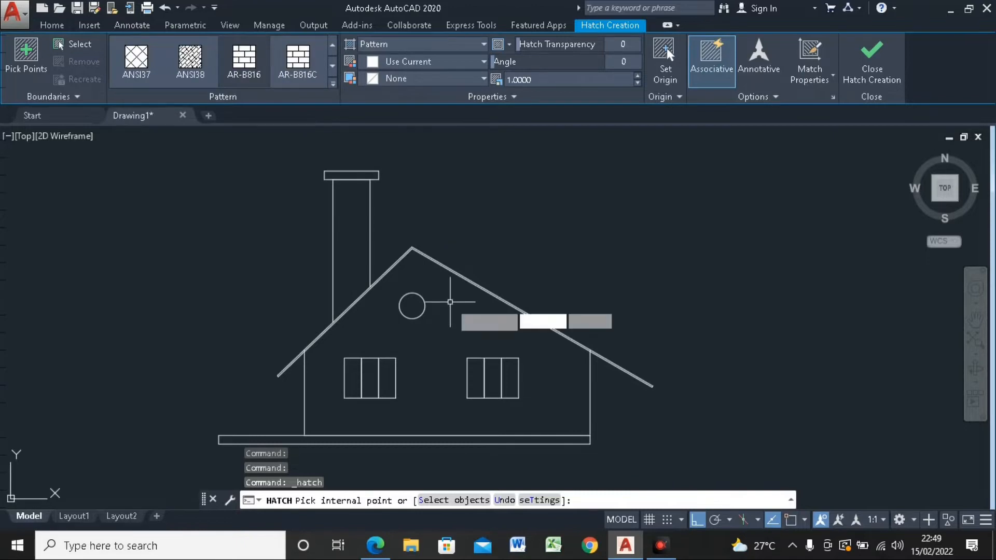
{"action": "left_click", "coordinate": [455, 300]}
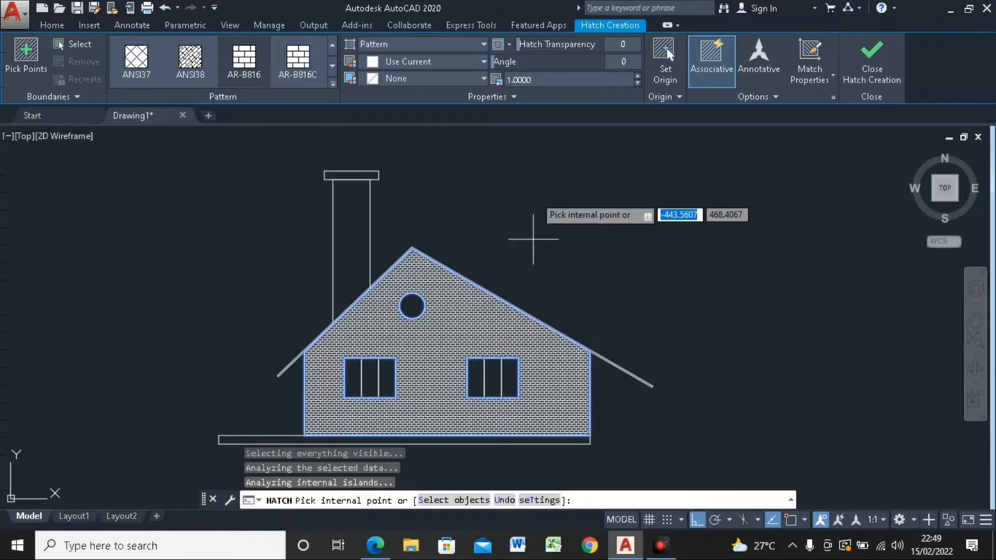
Step: Set the wall hatch's scale to 2
{"action": "scroll", "coordinate": [535, 195], "scroll_direction": "up", "scroll_amount": 2}
{"action": "scroll", "coordinate": [536, 140], "scroll_direction": "down", "scroll_amount": 2}
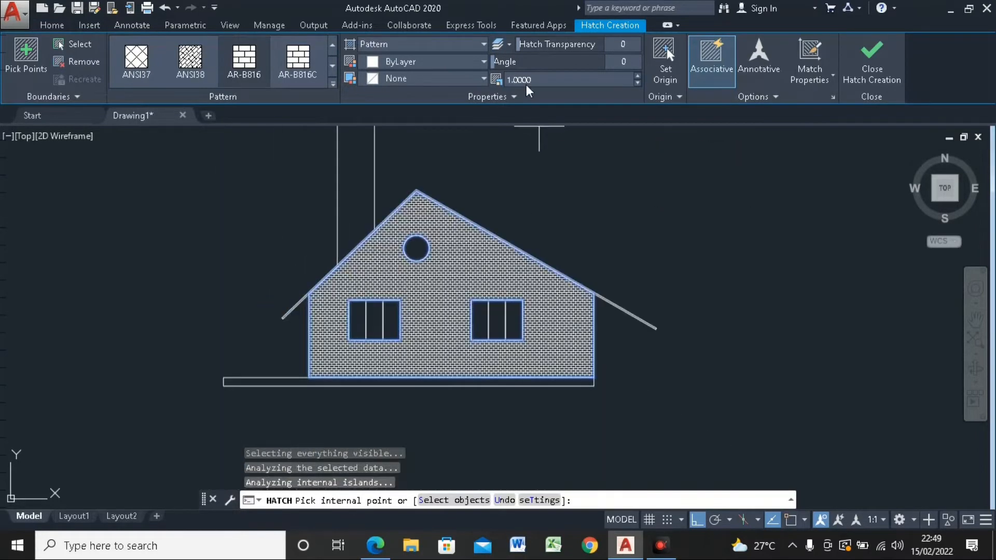
{"action": "type", "text": "2"}
{"action": "left_click", "coordinate": [536, 102]}
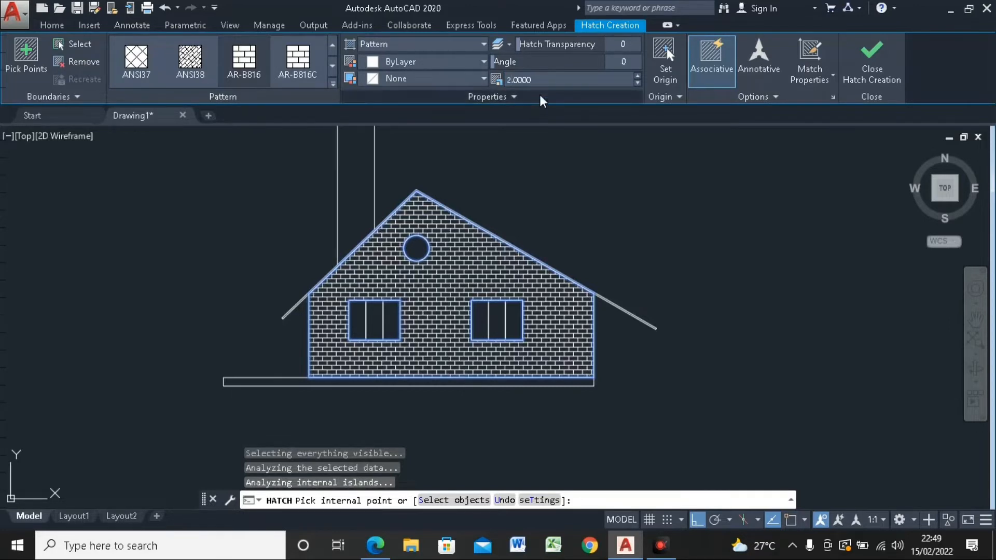
Step: Set the wall hatch's scale to 3 and finish the hatch
{"action": "left_click_drag", "start_coordinate": [538, 82], "coordinate": [484, 95]}
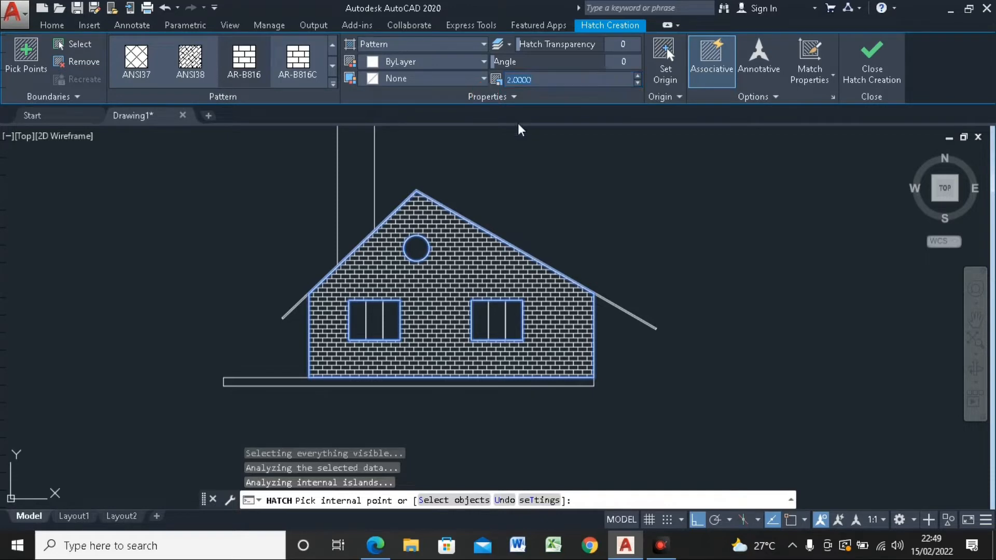
{"action": "type", "text": "3"}
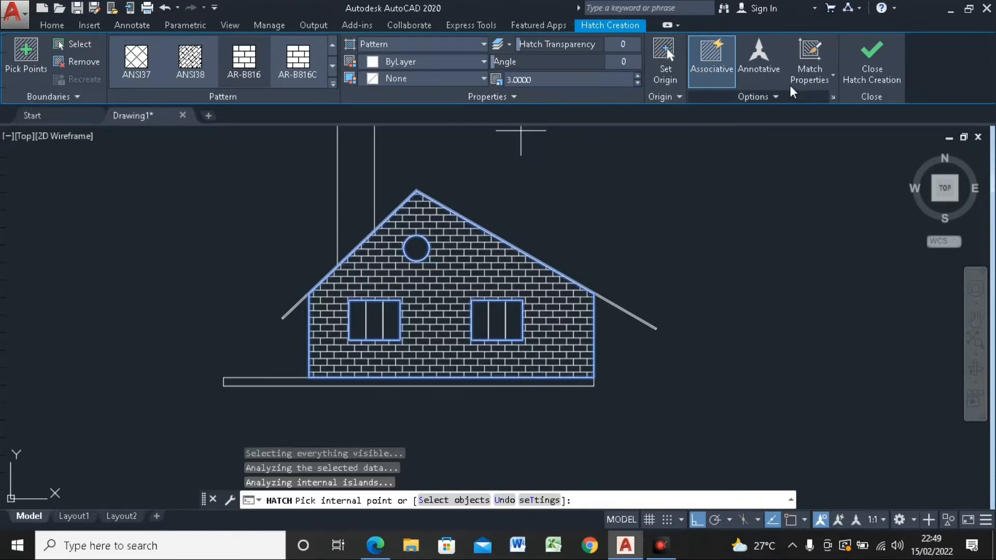
{"action": "left_click", "coordinate": [876, 62]}
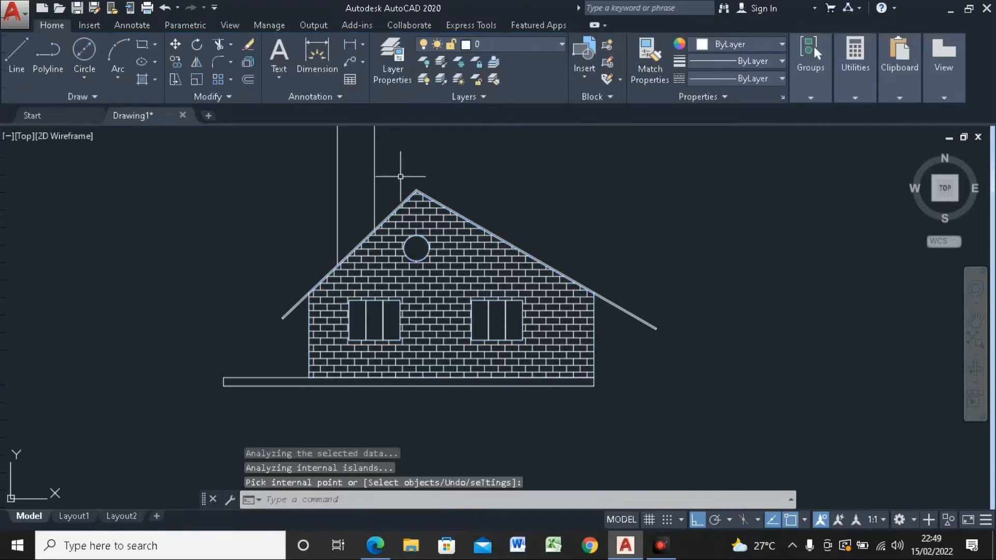
Step: Hatch the chimney shaft with the ANSI38 pattern at a scale of 10
{"action": "middle_click_drag", "start_coordinate": [401, 176], "coordinate": [441, 247]}
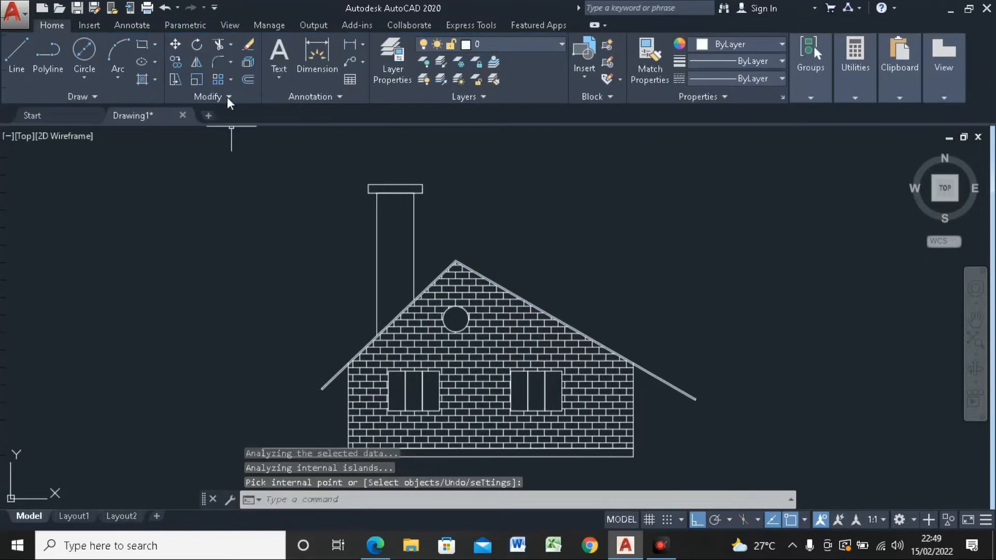
{"action": "left_click", "coordinate": [154, 79]}
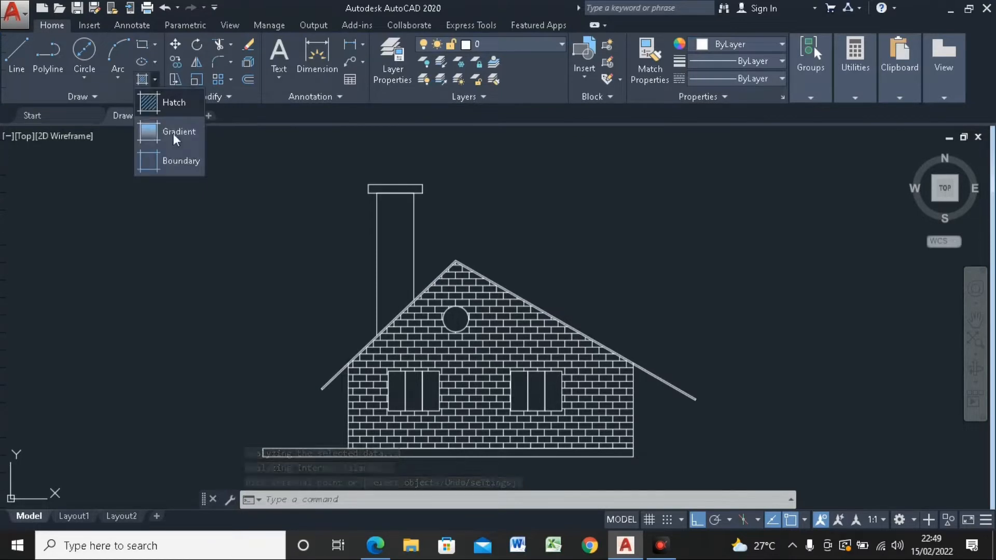
{"action": "left_click", "coordinate": [157, 101]}
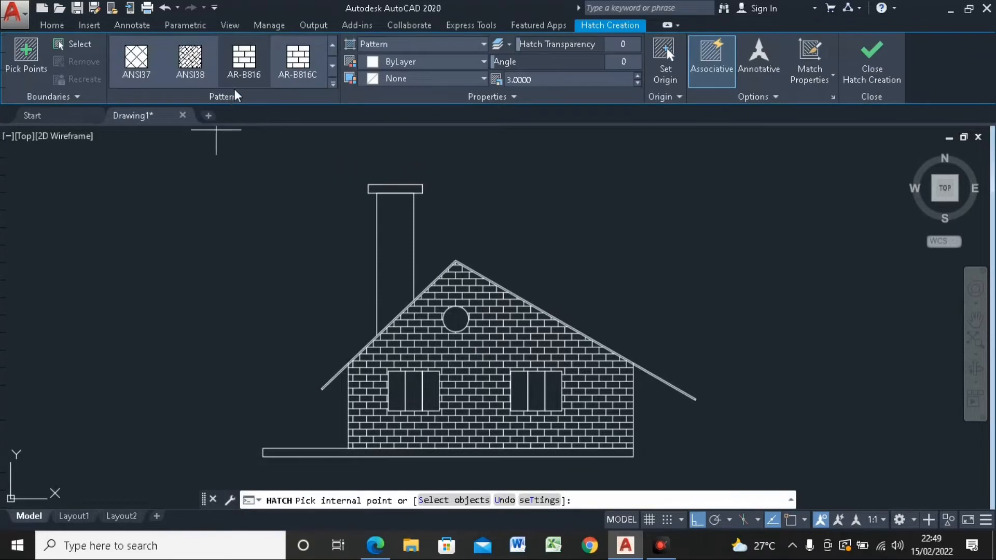
{"action": "left_click", "coordinate": [189, 72]}
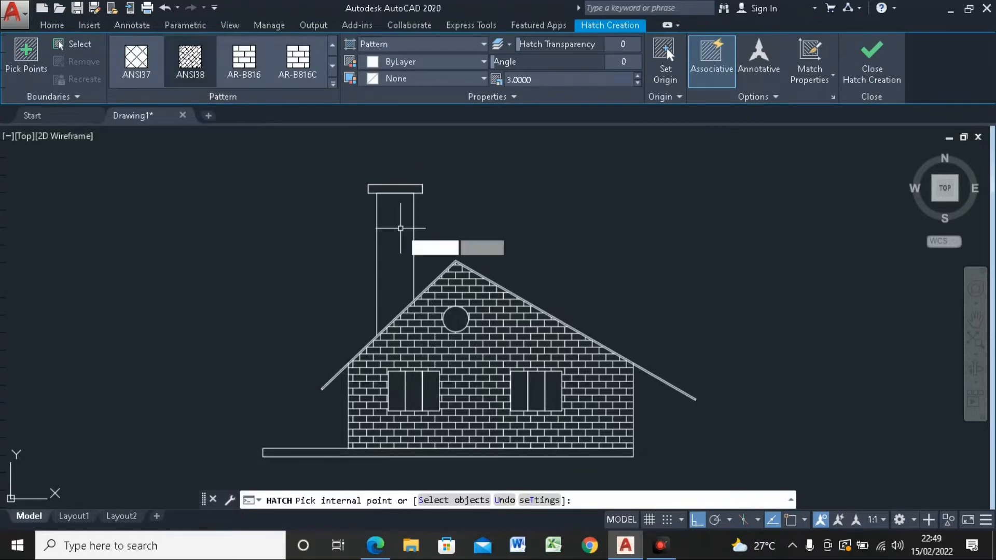
{"action": "left_click", "coordinate": [399, 234]}
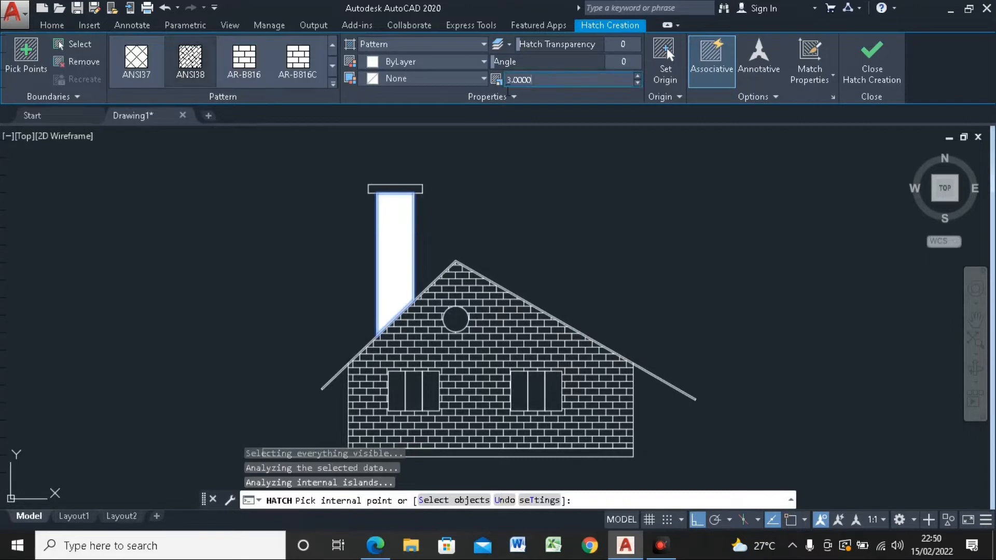
{"action": "left_click_drag", "start_coordinate": [507, 89], "coordinate": [540, 134]}
{"action": "type", "text": "10"}
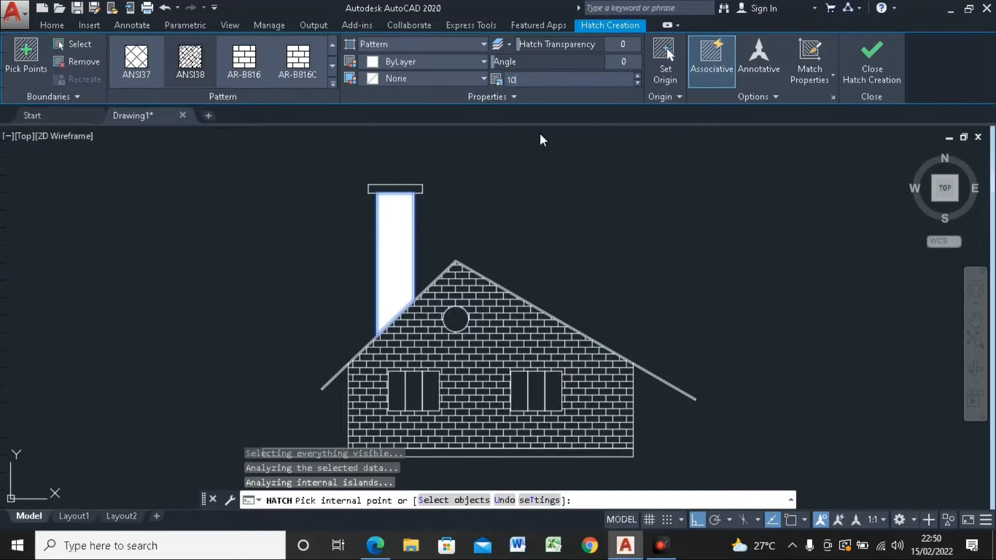
{"action": "key", "text": "Return"}
{"action": "scroll", "coordinate": [446, 195], "scroll_direction": "down", "scroll_amount": 2}
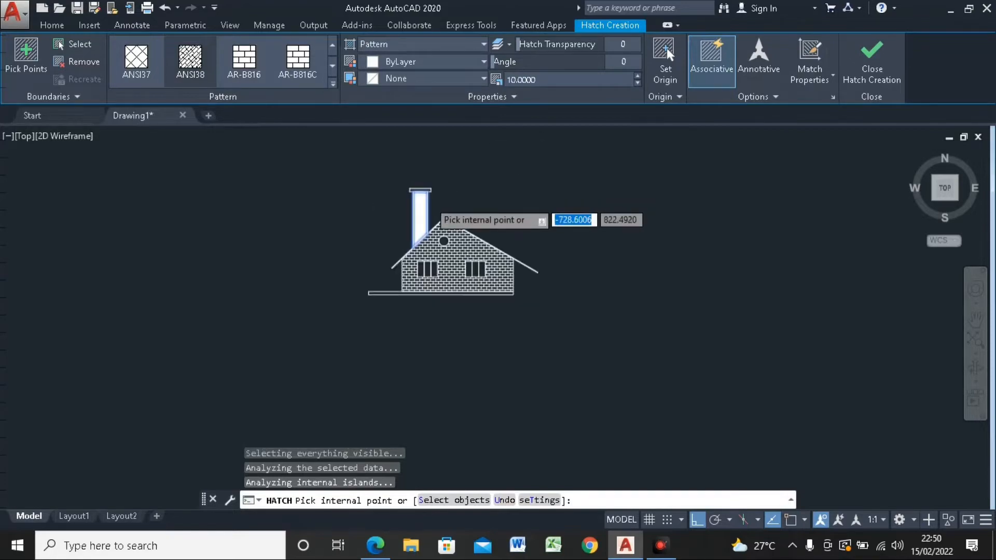
{"action": "scroll", "coordinate": [389, 207], "scroll_direction": "up", "scroll_amount": 6}
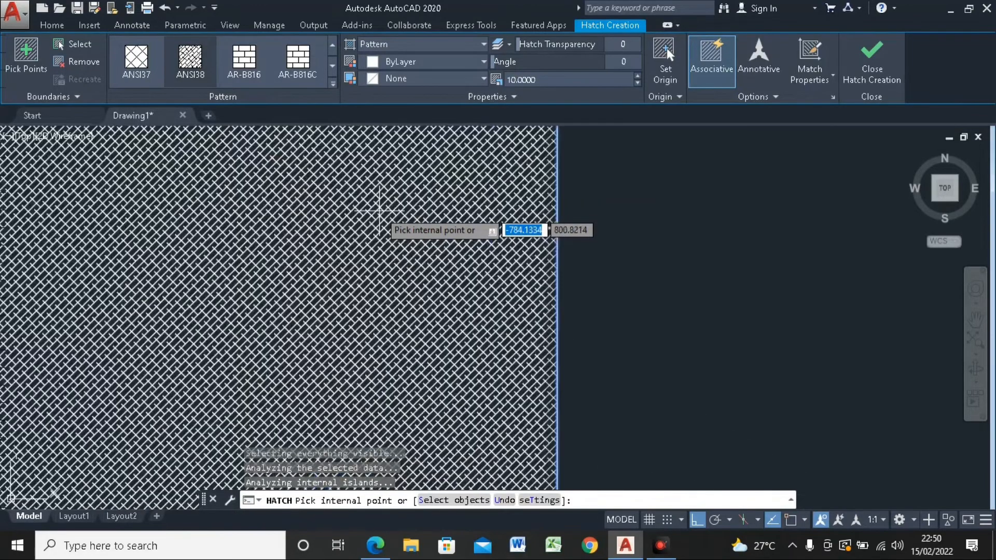
{"action": "scroll", "coordinate": [402, 210], "scroll_direction": "down", "scroll_amount": 1}
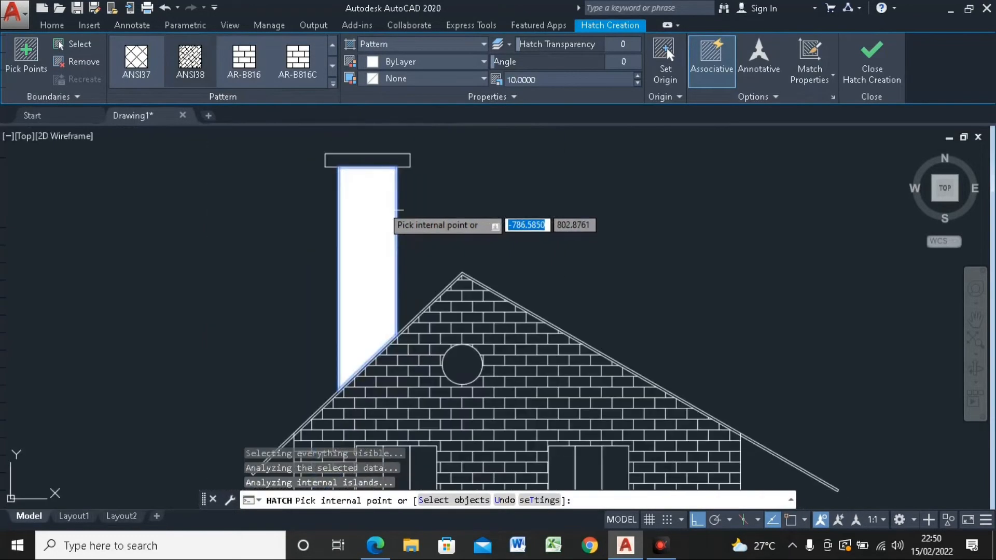
Step: Set the chimney hatch's scale to 50 and check its density
{"action": "left_click", "coordinate": [537, 89]}
{"action": "type", "text": "50"}
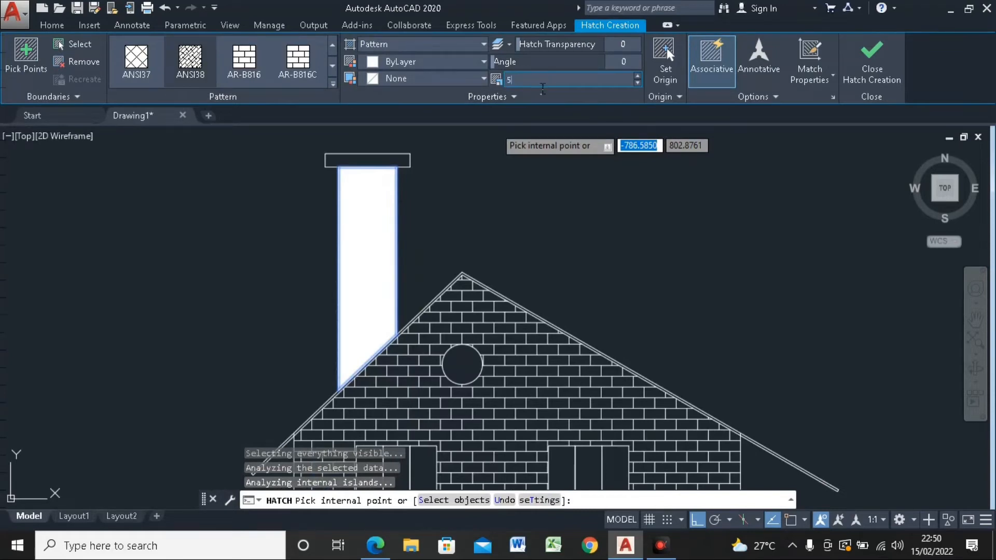
{"action": "key", "text": "Return"}
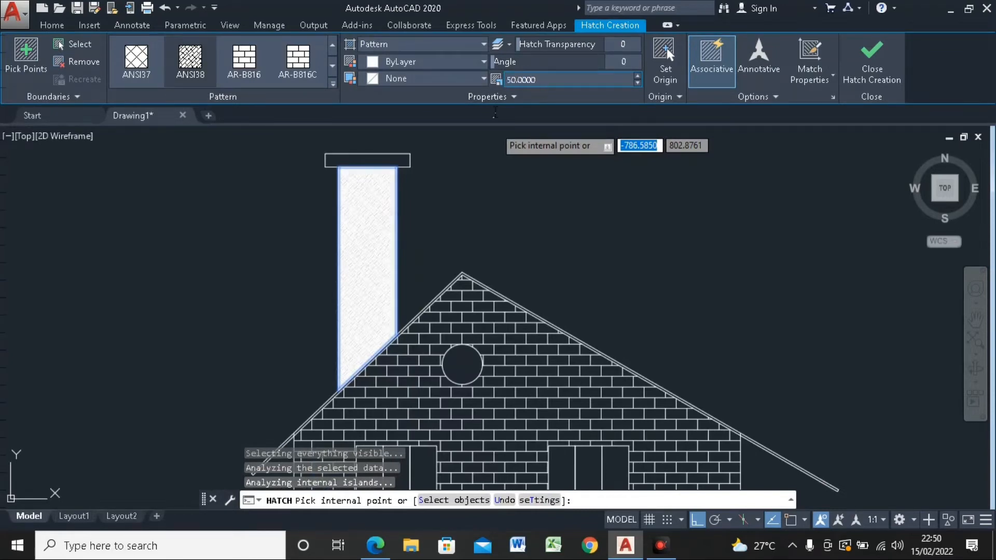
{"action": "scroll", "coordinate": [371, 193], "scroll_direction": "up", "scroll_amount": 2}
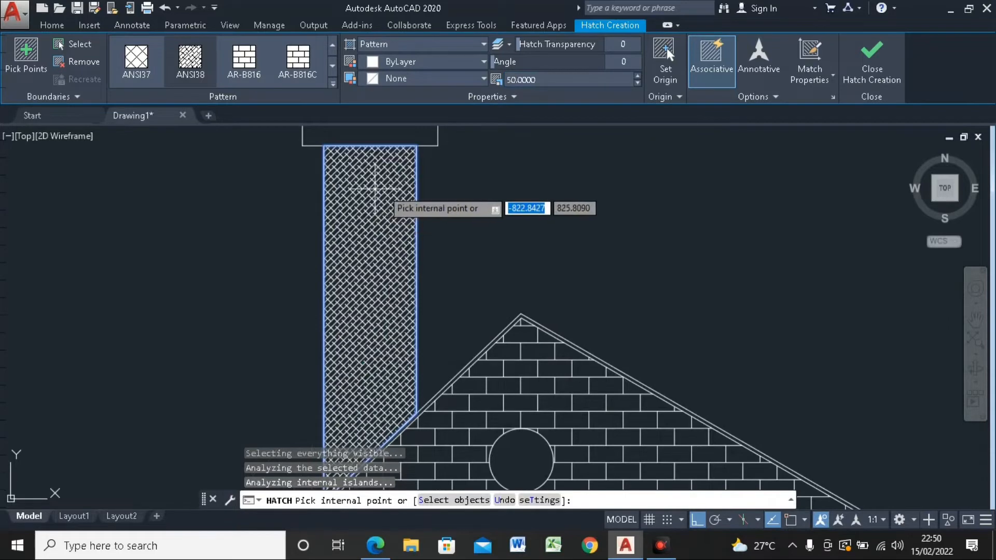
{"action": "scroll", "coordinate": [389, 188], "scroll_direction": "down", "scroll_amount": 3}
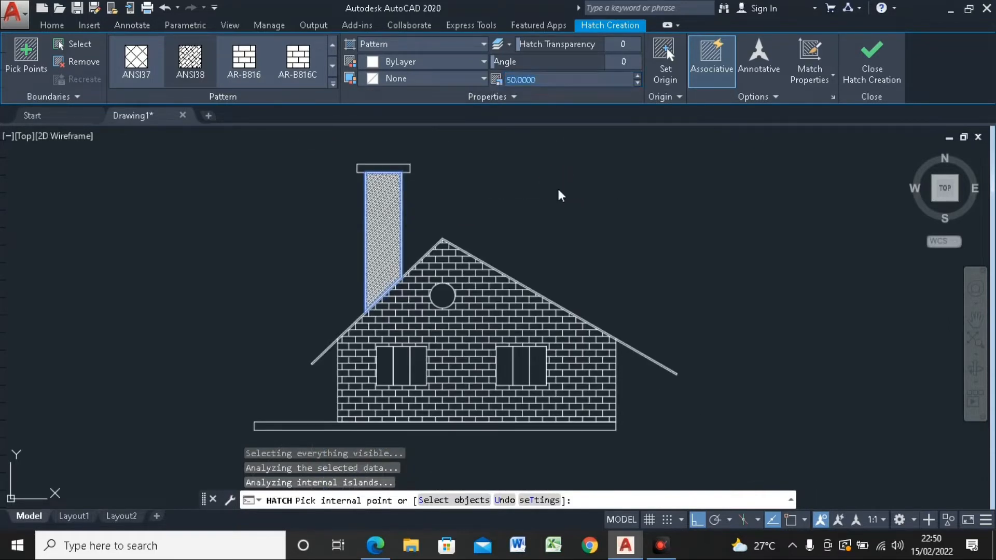
Step: Set the chimney hatch's scale to 70
{"action": "type", "text": "70"}
{"action": "key", "text": "Return"}
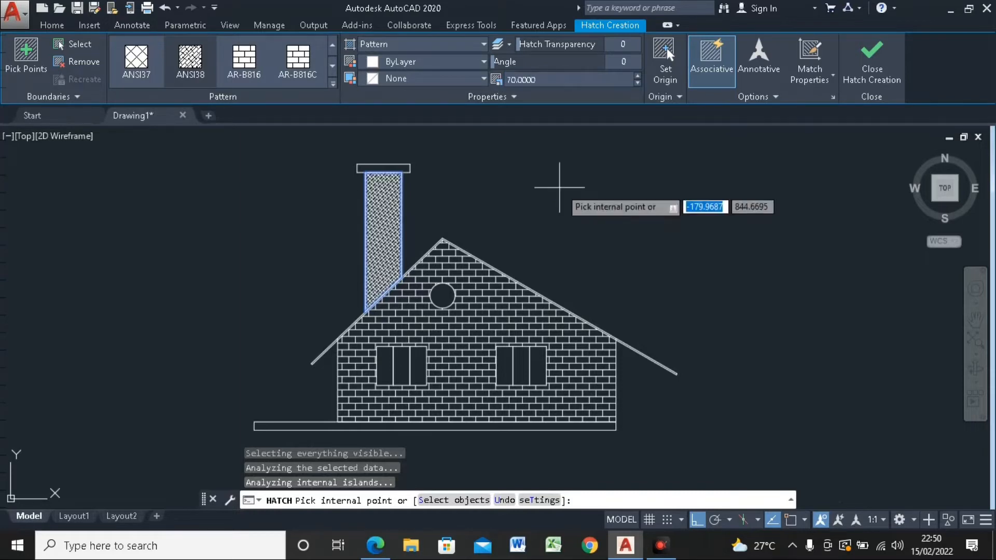
{"action": "scroll", "coordinate": [519, 196], "scroll_direction": "up", "scroll_amount": 2}
{"action": "scroll", "coordinate": [521, 196], "scroll_direction": "down", "scroll_amount": 4}
{"action": "scroll", "coordinate": [498, 162], "scroll_direction": "up", "scroll_amount": 4}
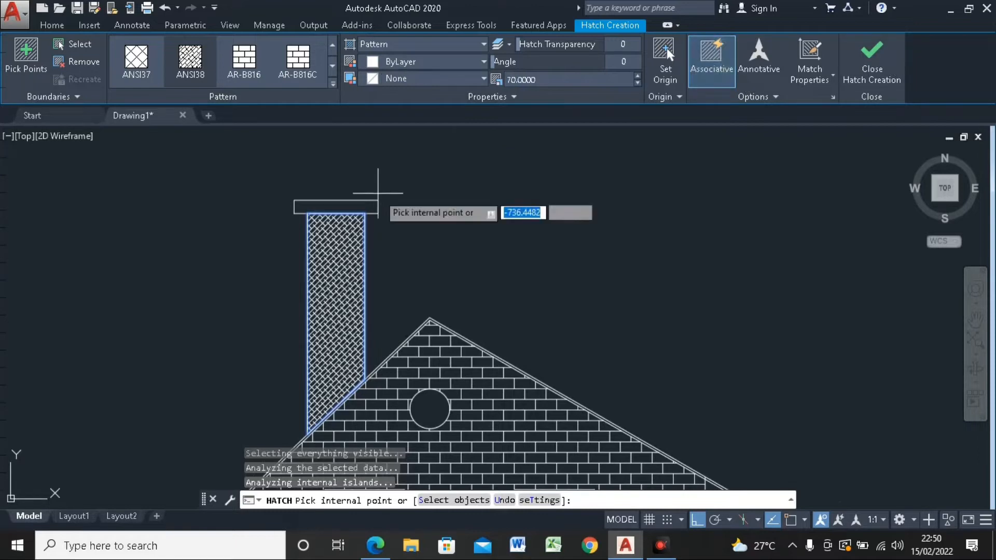
Step: Try the SOLID pattern on the chimney hatch, undo it and leave the hatch command
{"action": "left_click", "coordinate": [333, 84]}
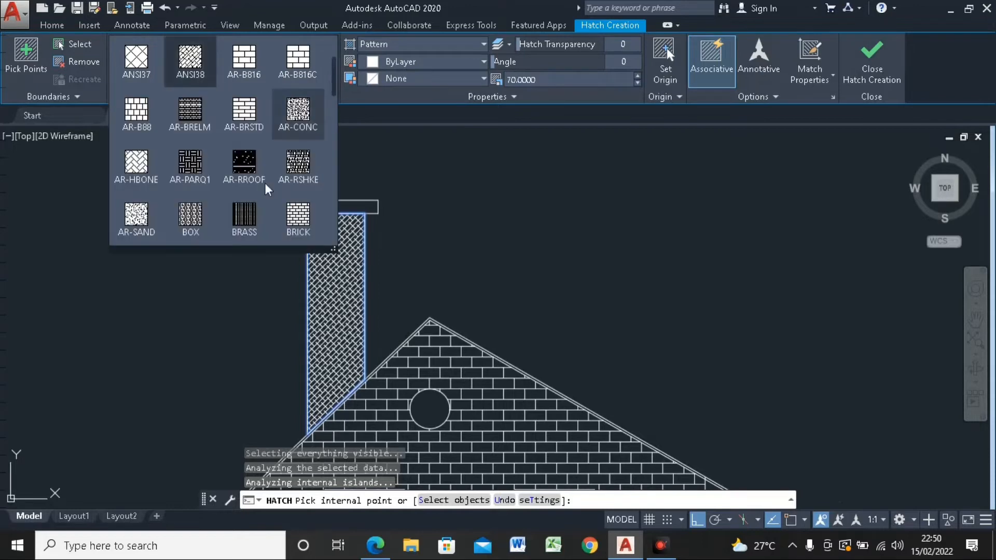
{"action": "mouse_move", "coordinate": [335, 81]}
{"action": "left_mouse_down"}
{"action": "mouse_move", "coordinate": [338, 118]}
{"action": "mouse_move", "coordinate": [298, 72]}
{"action": "mouse_move", "coordinate": [281, 73]}
{"action": "mouse_move", "coordinate": [337, 45]}
{"action": "left_mouse_up"}
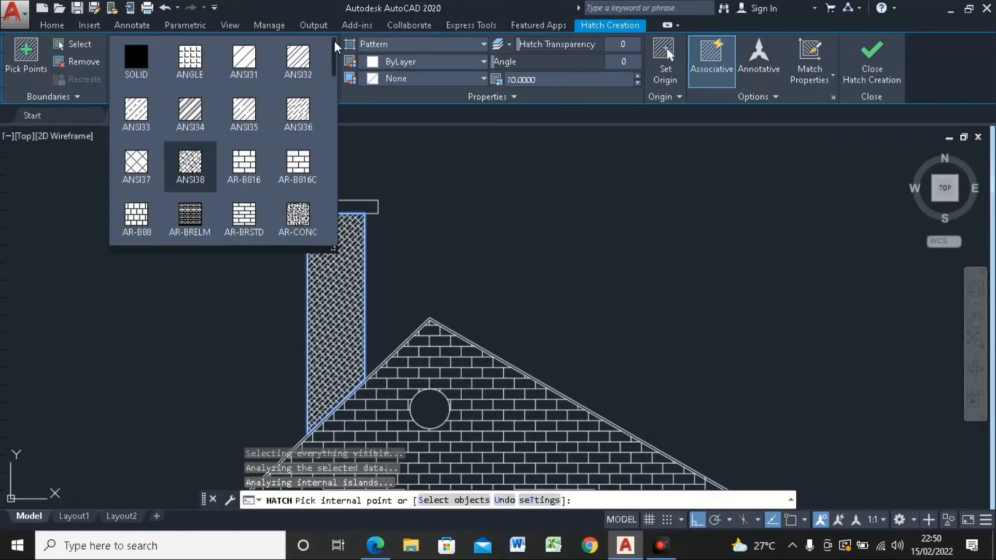
{"action": "left_click", "coordinate": [137, 75]}
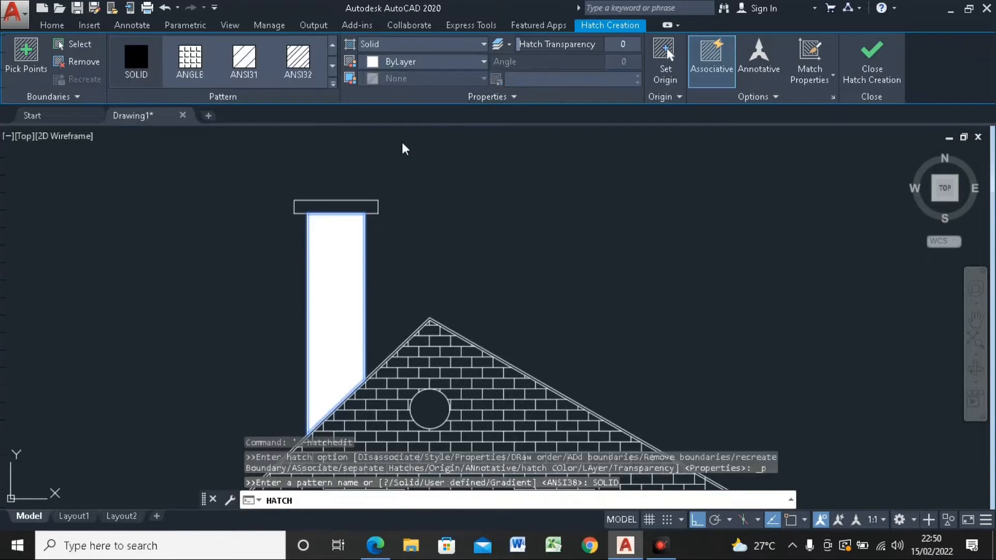
{"action": "key", "text": "ctrl+z"}
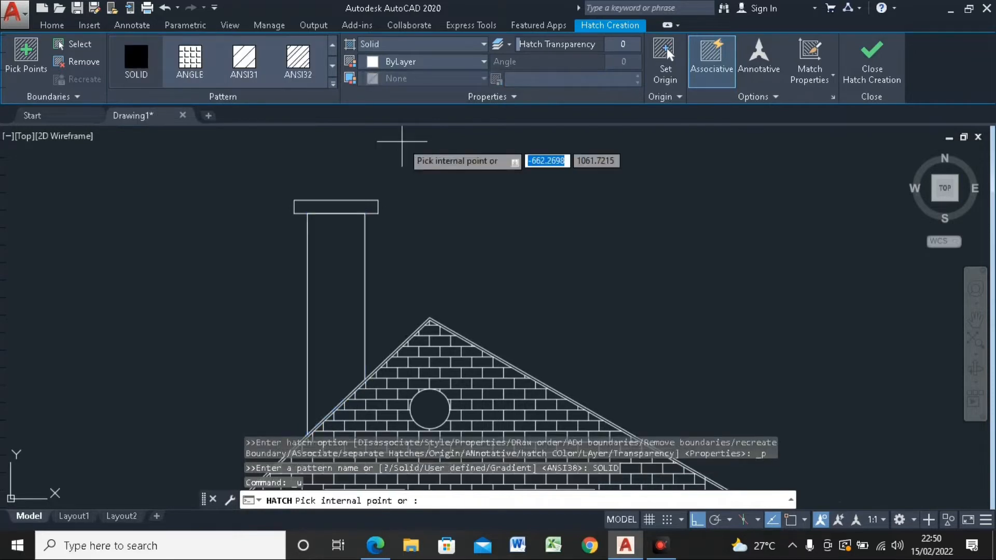
{"action": "key", "text": "Escape"}
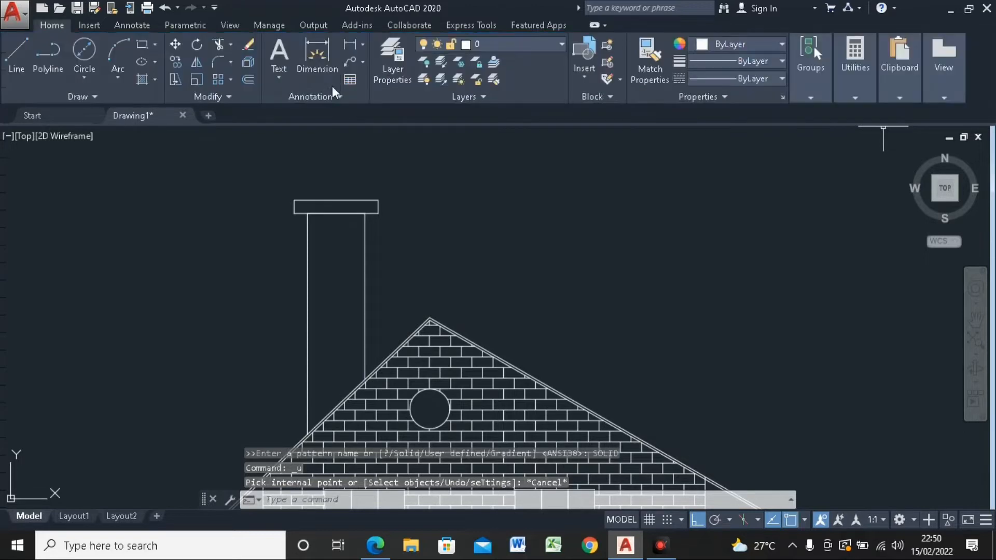
Step: Hatch the chimney shaft again with the ANSI38 pattern and finish the hatch
{"action": "left_click", "coordinate": [317, 62]}
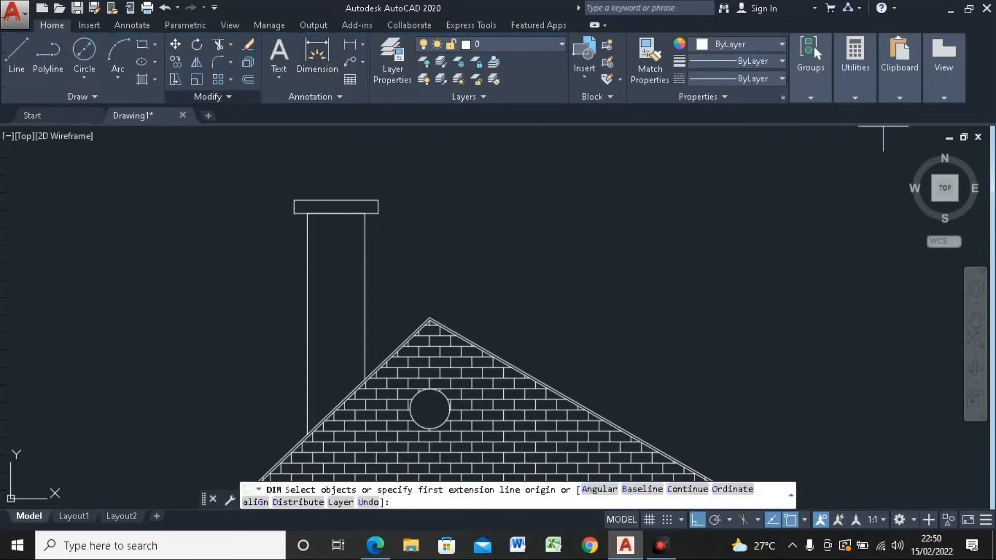
{"action": "left_click", "coordinate": [154, 83]}
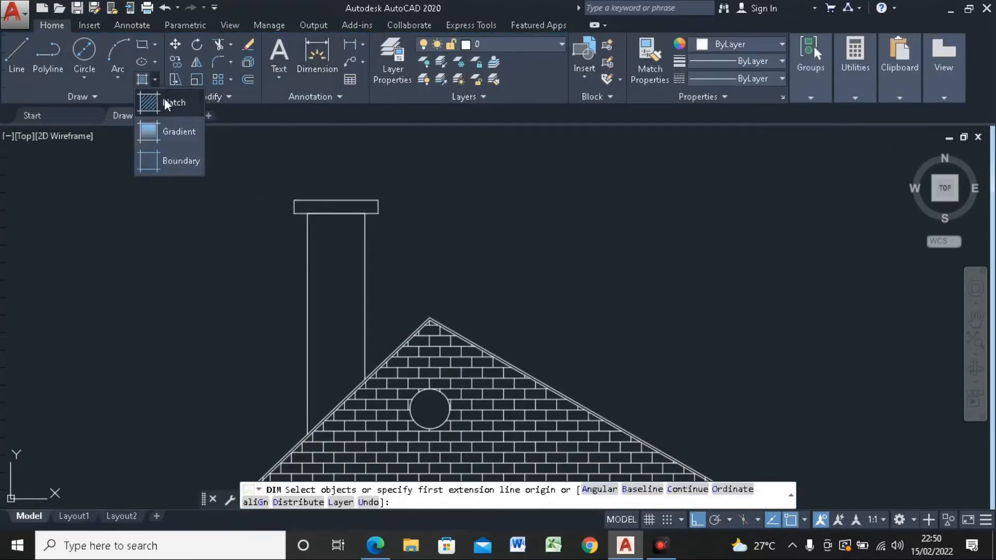
{"action": "left_click", "coordinate": [164, 102]}
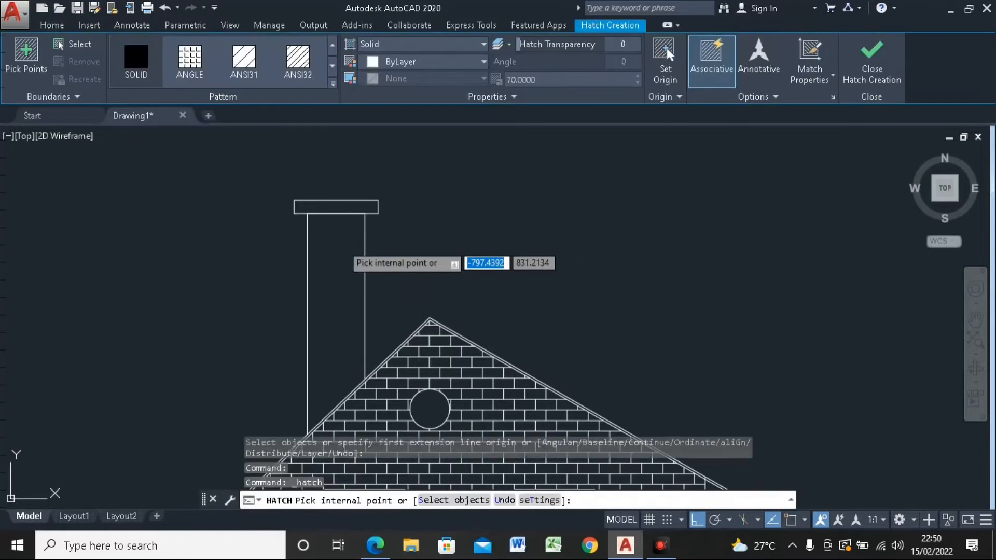
{"action": "left_click", "coordinate": [342, 246]}
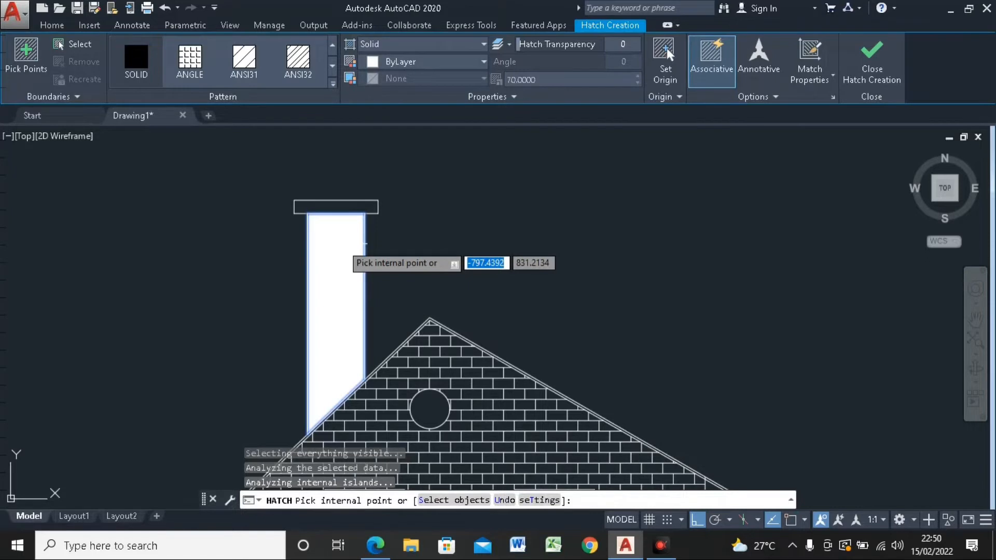
{"action": "left_click", "coordinate": [334, 83]}
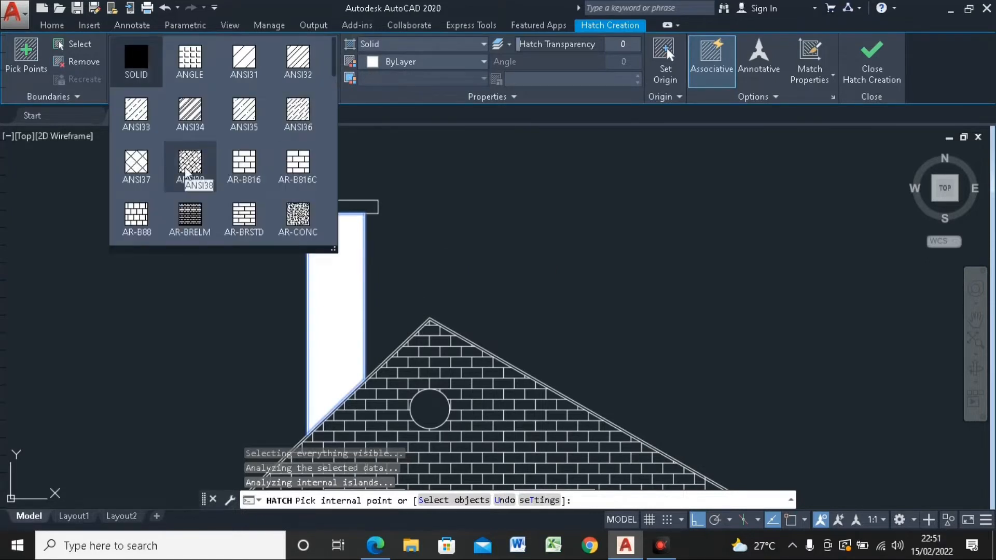
{"action": "left_click", "coordinate": [186, 172]}
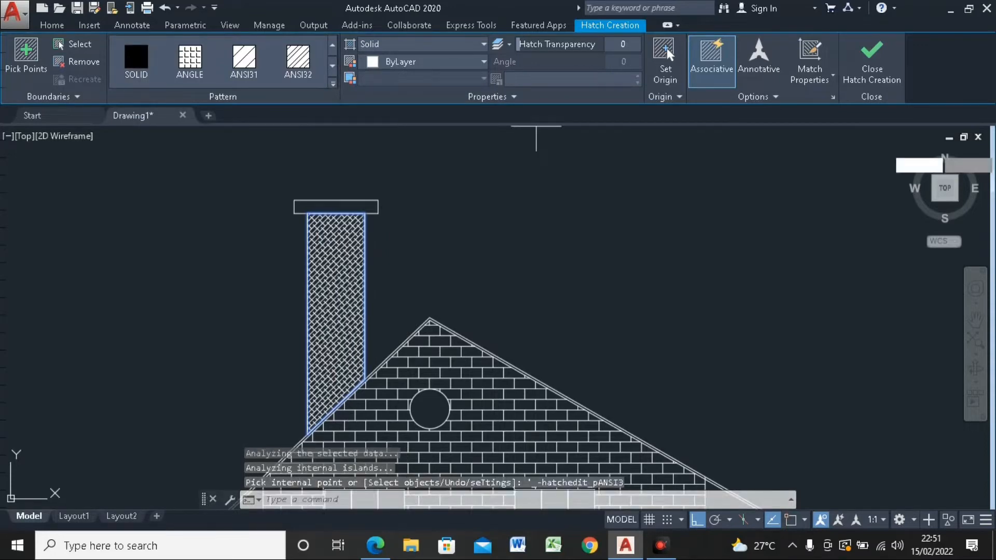
{"action": "left_click", "coordinate": [872, 80]}
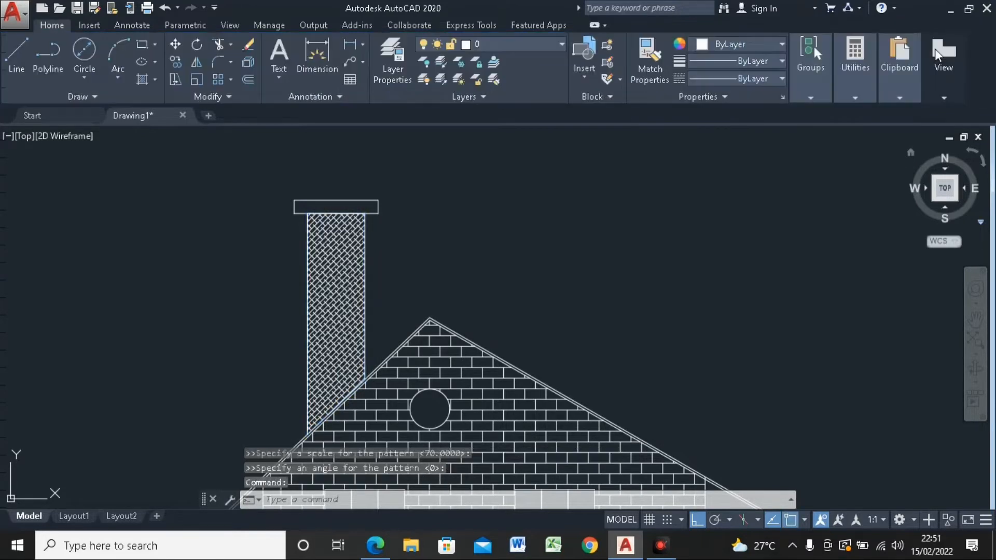
{"action": "left_click", "coordinate": [938, 54]}
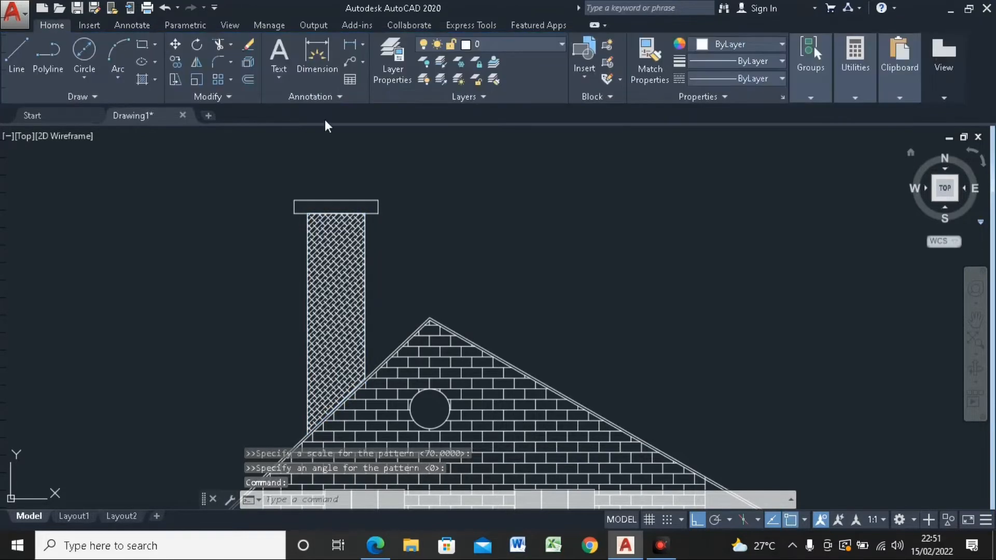
Step: Fill the chimney cap with a SOLID hatch in the orange color 242,103,34
{"action": "left_click", "coordinate": [155, 79]}
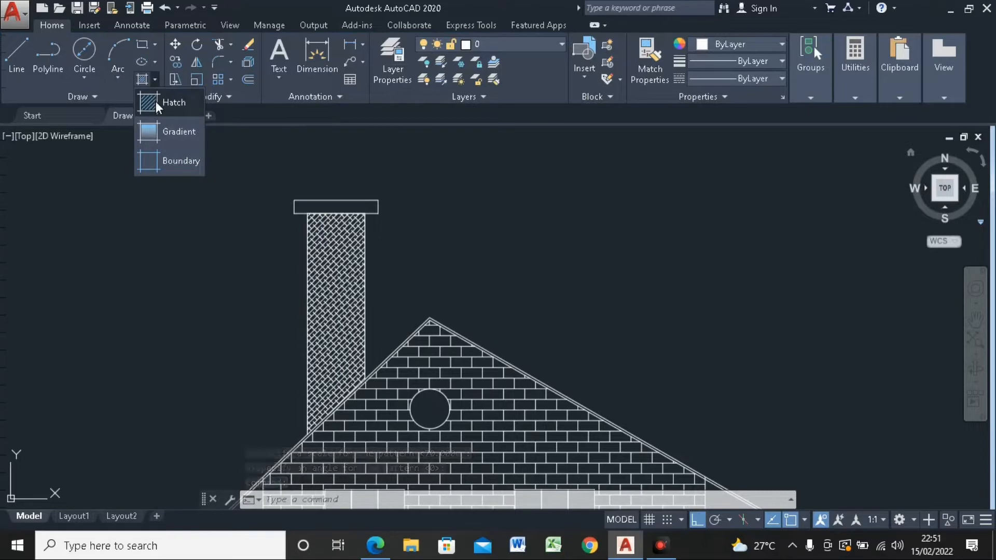
{"action": "left_click", "coordinate": [357, 148]}
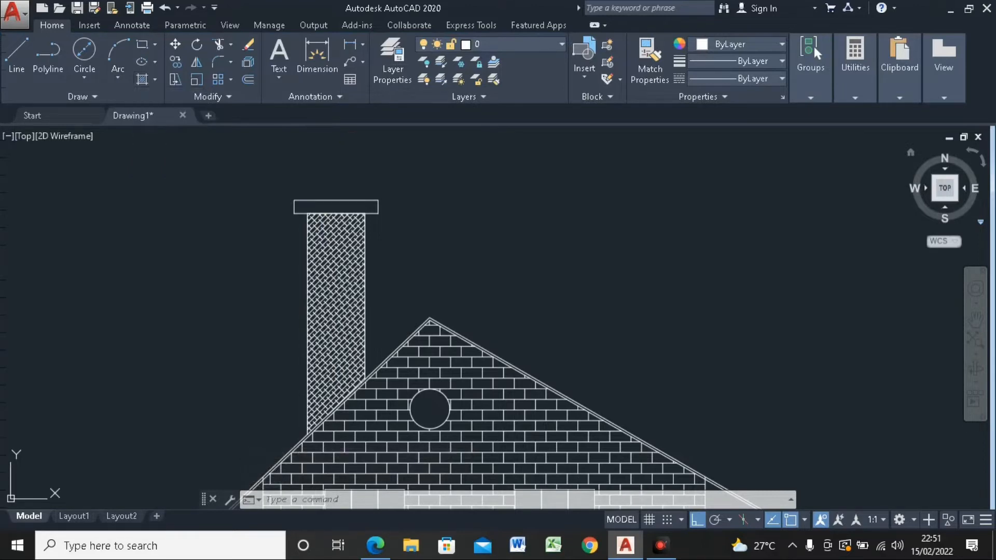
{"action": "scroll", "coordinate": [356, 148], "scroll_direction": "down", "scroll_amount": 2}
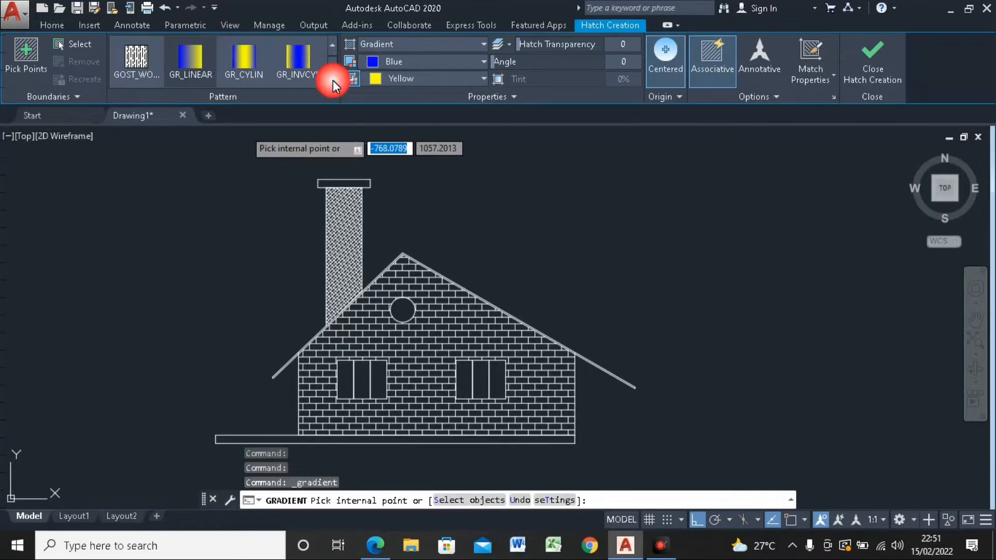
{"action": "left_click", "coordinate": [332, 80]}
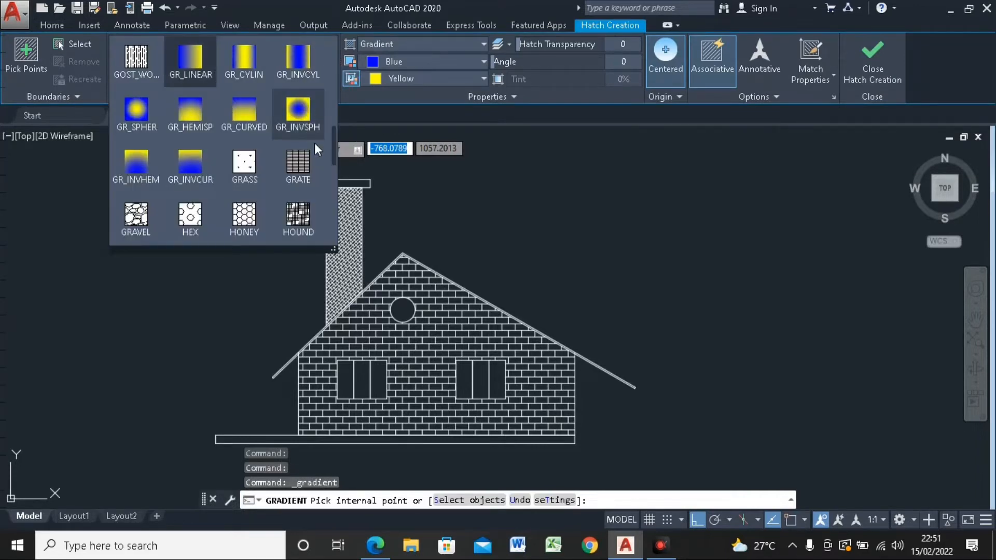
{"action": "scroll", "coordinate": [330, 132], "scroll_direction": "up", "scroll_amount": 8}
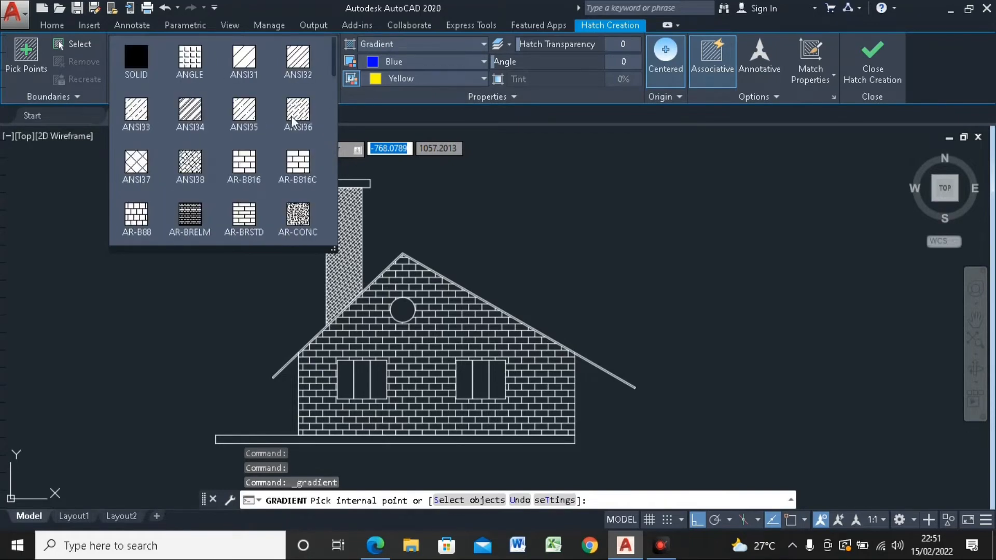
{"action": "left_click", "coordinate": [139, 64]}
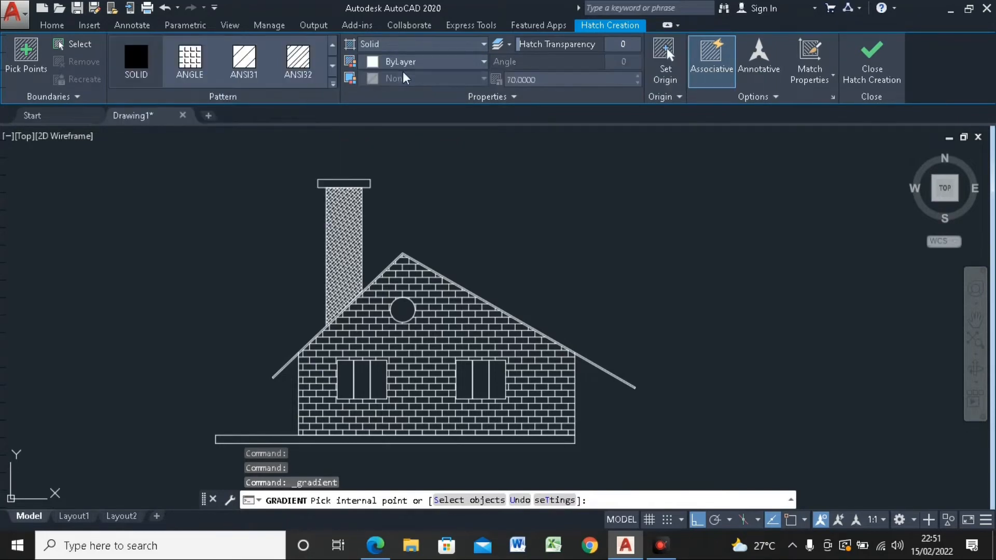
{"action": "left_click", "coordinate": [434, 63]}
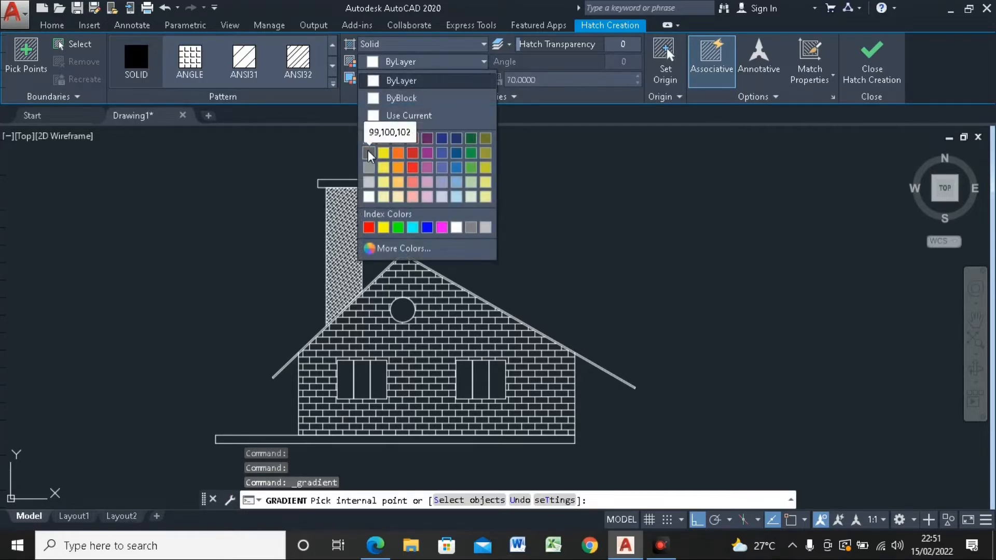
{"action": "left_click", "coordinate": [398, 152]}
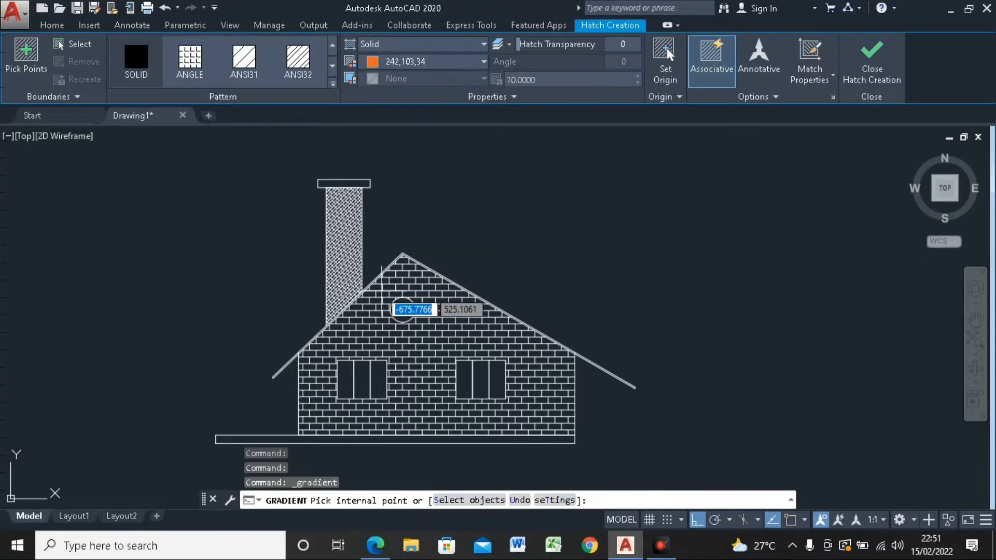
{"action": "scroll", "coordinate": [348, 191], "scroll_direction": "up", "scroll_amount": 6}
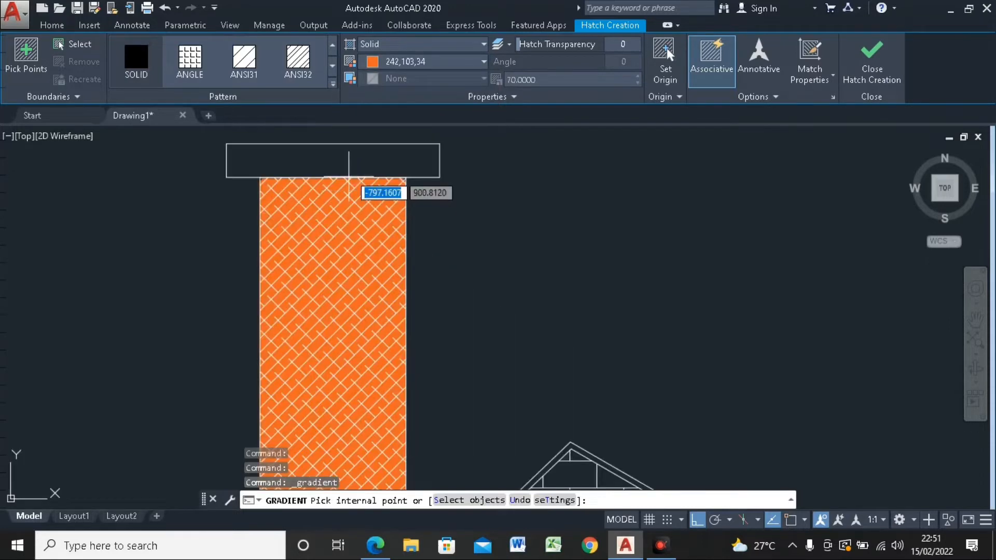
{"action": "left_click", "coordinate": [352, 165]}
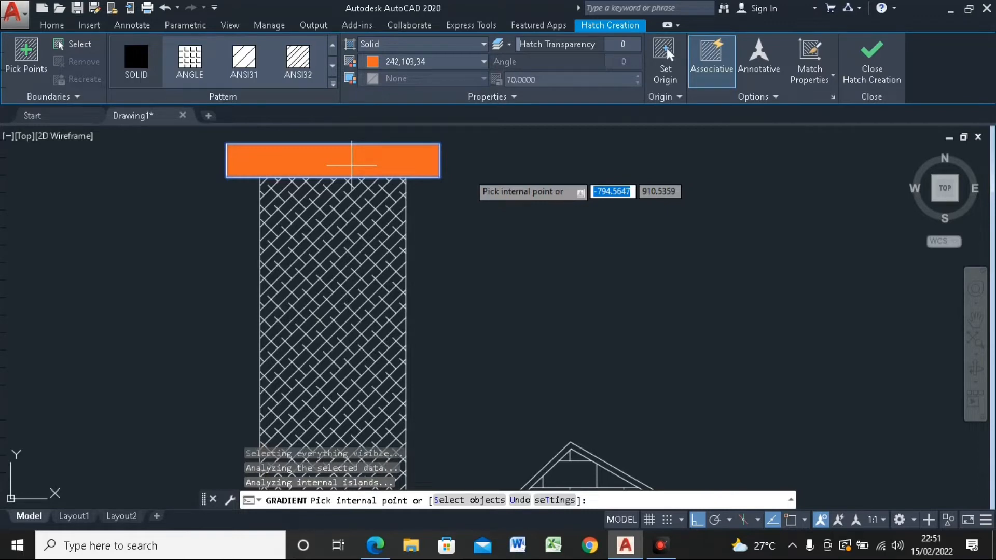
Step: Try to fill the roof band at the ridge with the same solid orange and finish the hatch
{"action": "scroll", "coordinate": [723, 333], "scroll_direction": "down", "scroll_amount": 3}
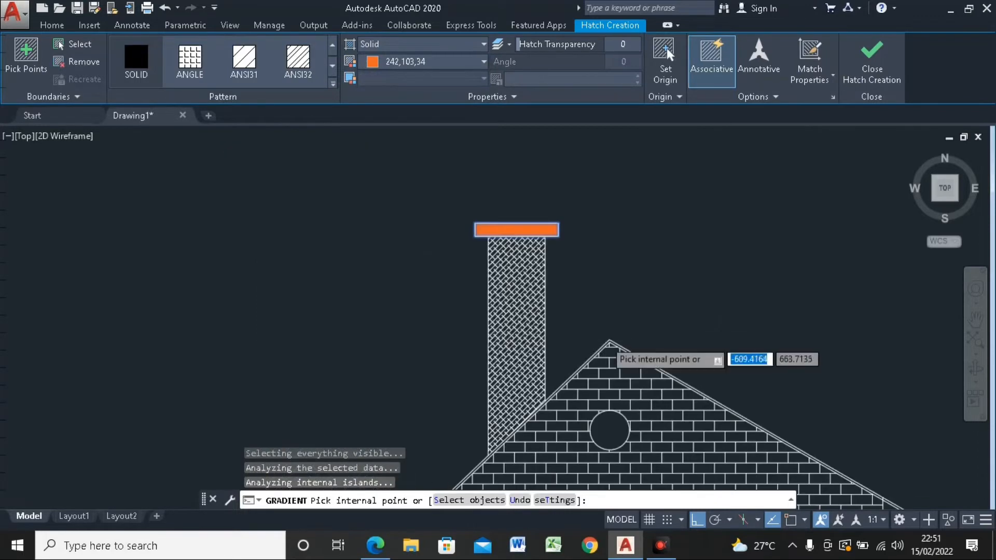
{"action": "scroll", "coordinate": [604, 339], "scroll_direction": "up", "scroll_amount": 6}
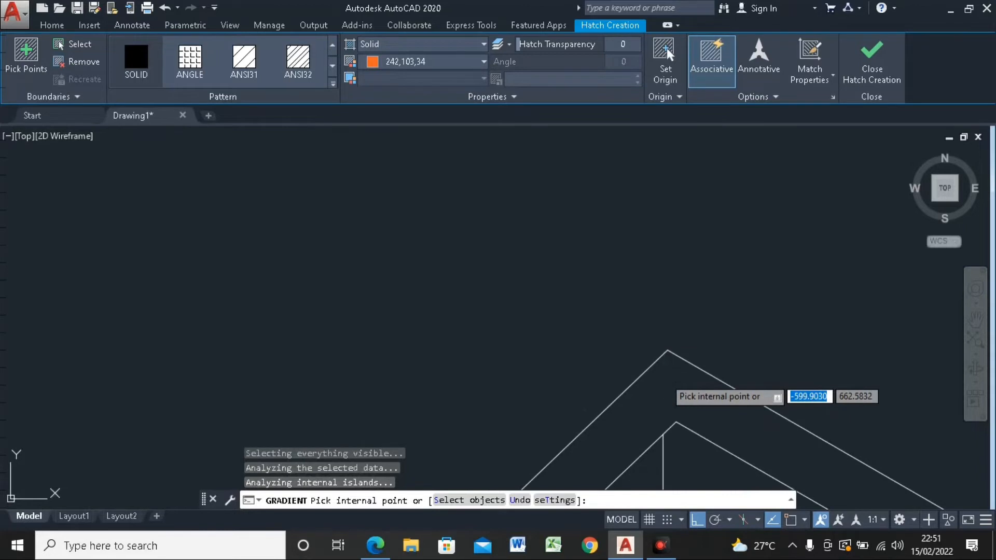
{"action": "left_click", "coordinate": [669, 378]}
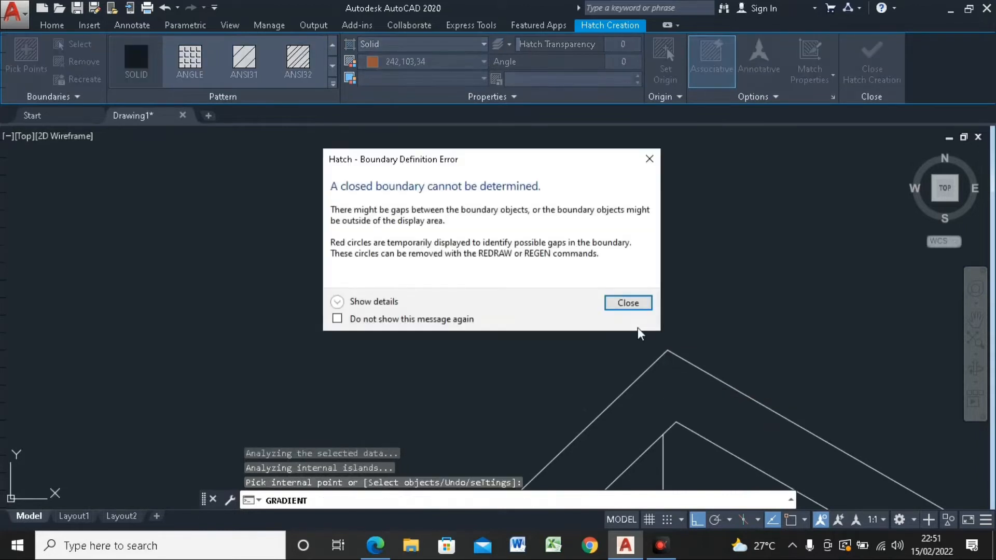
{"action": "left_click", "coordinate": [629, 304]}
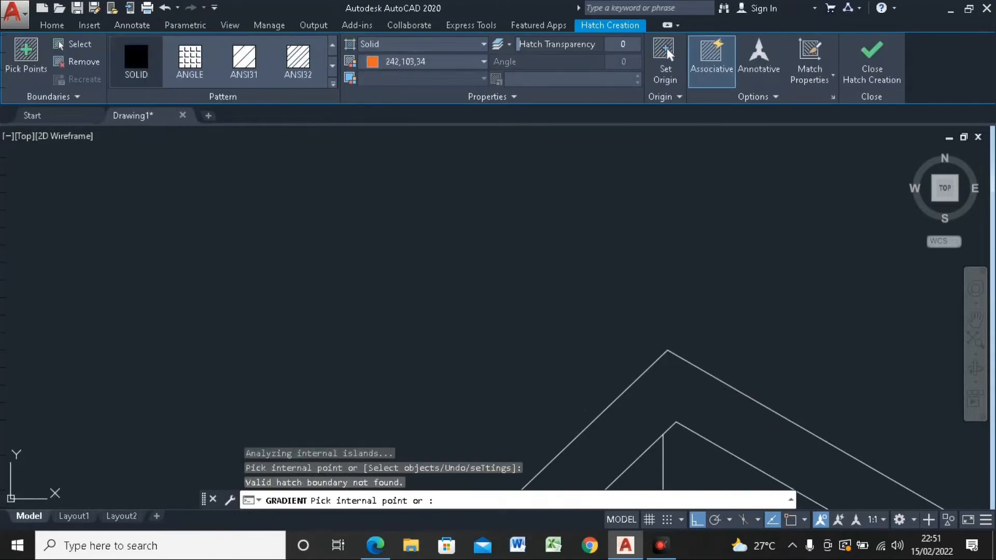
{"action": "scroll", "coordinate": [537, 248], "scroll_direction": "down", "scroll_amount": 5}
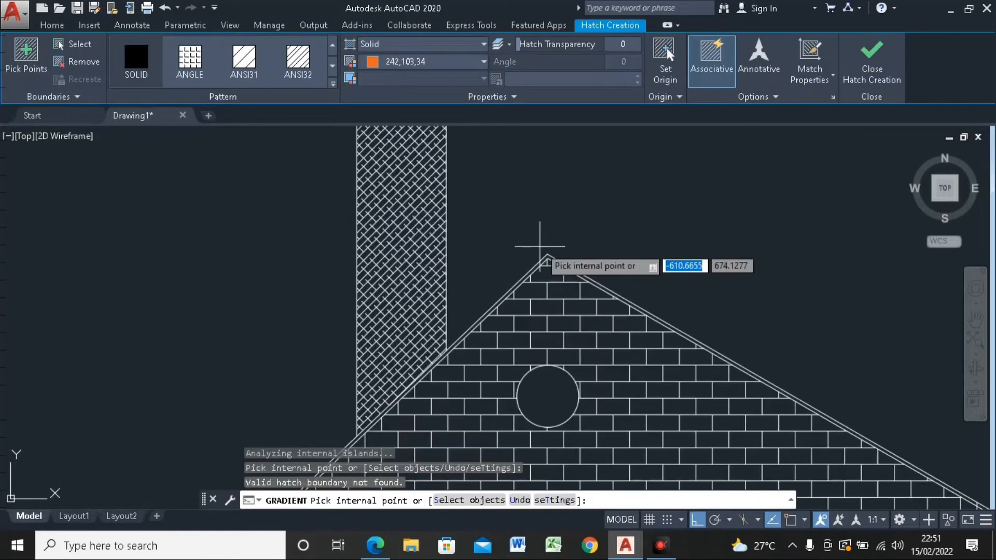
{"action": "left_click", "coordinate": [880, 75]}
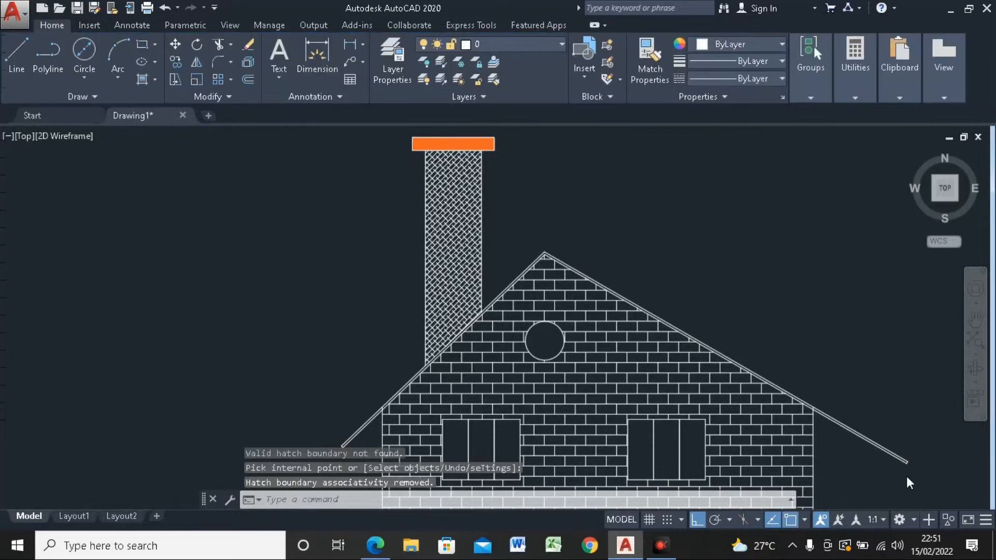
Step: Delete the short line closing the lower end of the roof band at the right eave
{"action": "scroll", "coordinate": [907, 389], "scroll_direction": "up", "scroll_amount": 8}
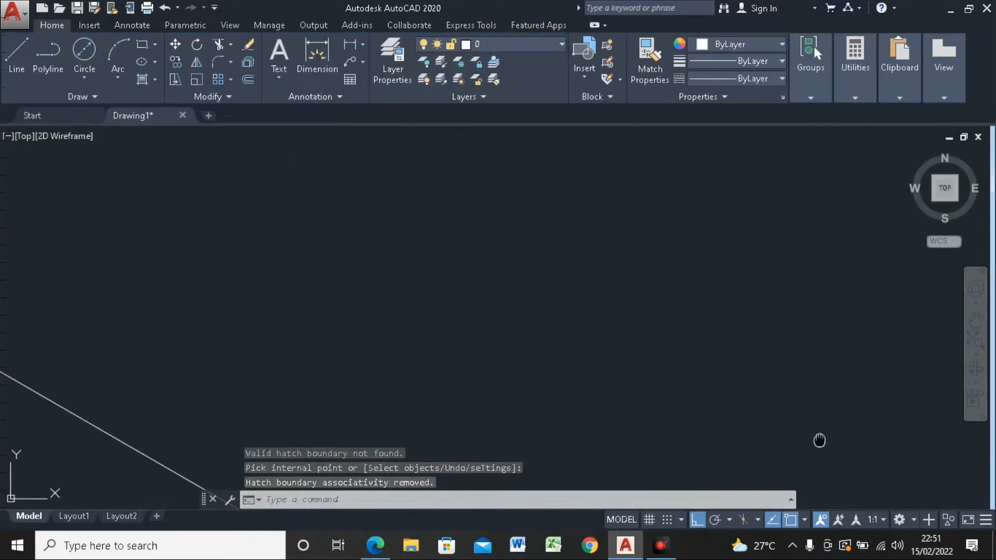
{"action": "middle_click_drag", "start_coordinate": [819, 441], "coordinate": [975, 255]}
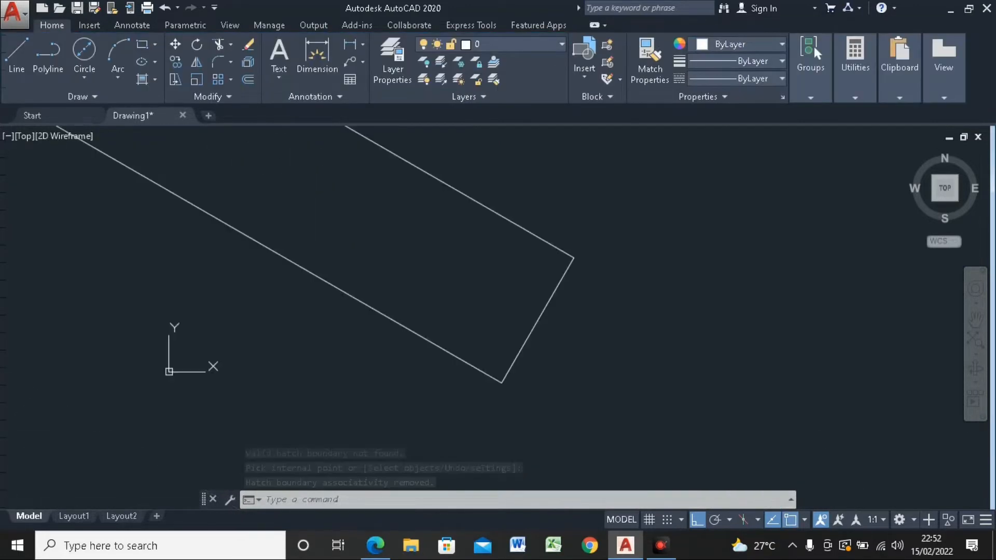
{"action": "left_click", "coordinate": [541, 314]}
{"action": "key", "text": "Delete"}
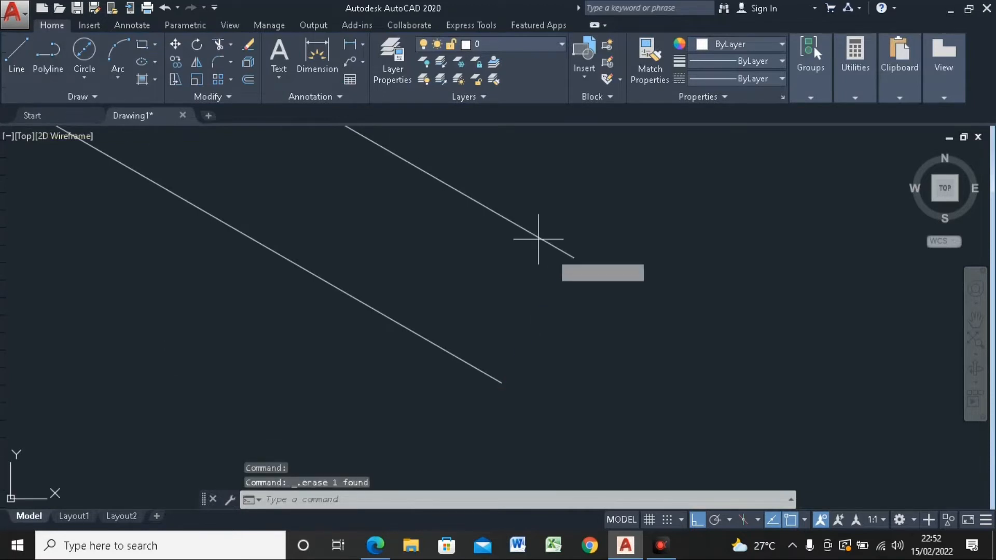
Step: Turn Ortho off and redraw the right eave's closing line between the ends of the two roof lines
{"action": "left_click", "coordinate": [573, 257]}
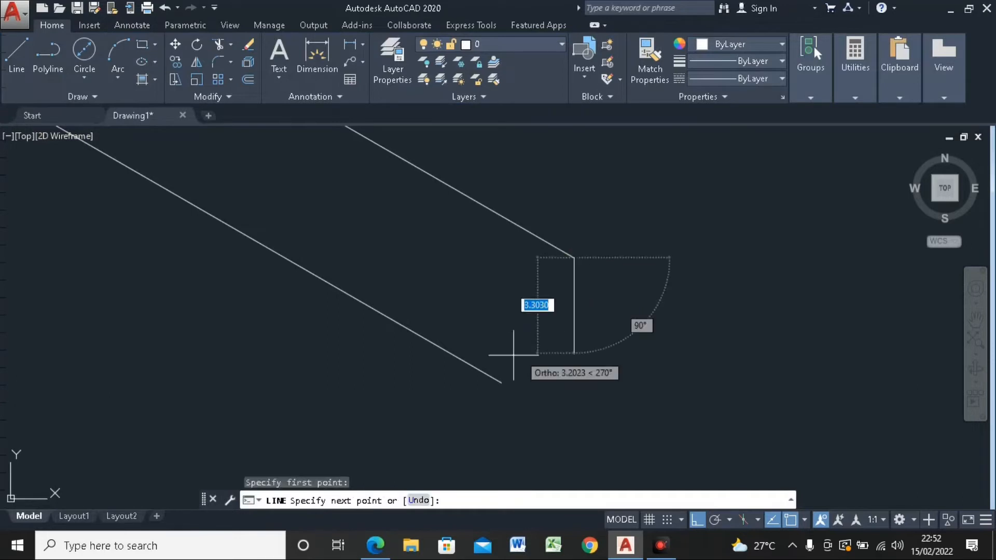
{"action": "left_click", "coordinate": [697, 521]}
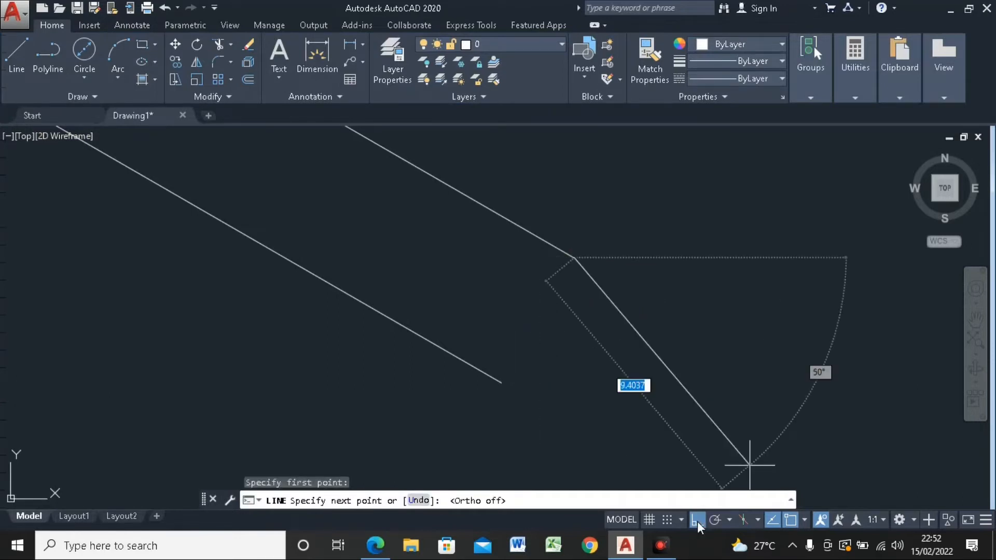
{"action": "left_click", "coordinate": [507, 382]}
{"action": "scroll", "coordinate": [628, 339], "scroll_direction": "down", "scroll_amount": 5}
{"action": "scroll", "coordinate": [629, 340], "scroll_direction": "down", "scroll_amount": 3}
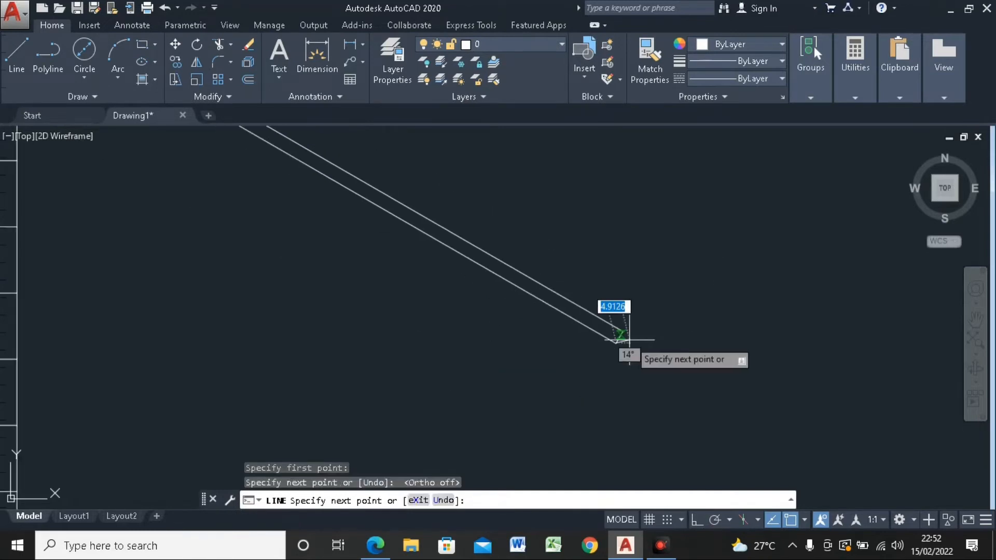
{"action": "key", "text": "Escape"}
{"action": "scroll", "coordinate": [538, 244], "scroll_direction": "down", "scroll_amount": 6}
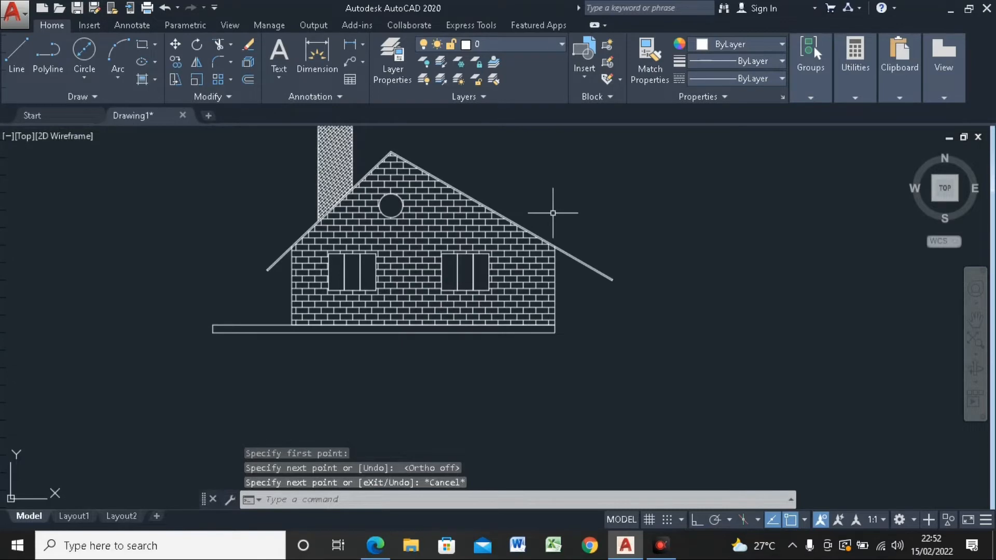
Step: Fill the roof band's right overhang with a SOLID hatch in color 242,103,34
{"action": "left_click", "coordinate": [142, 78]}
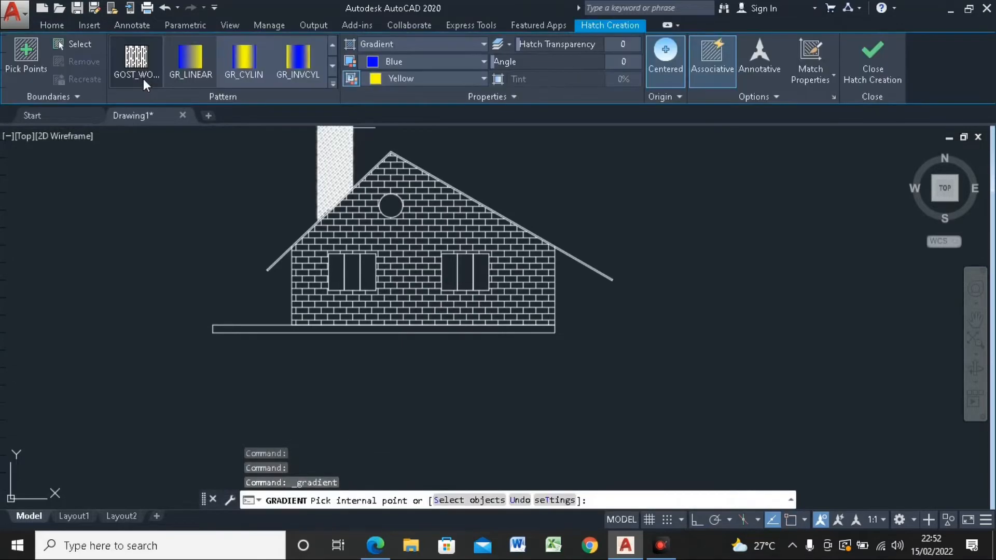
{"action": "left_click", "coordinate": [332, 83]}
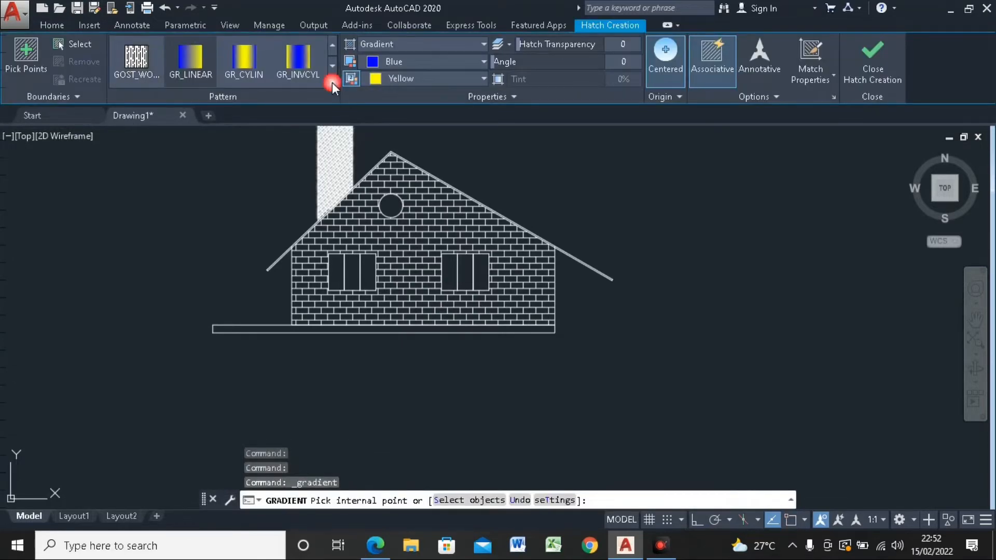
{"action": "scroll", "coordinate": [306, 117], "scroll_direction": "up", "scroll_amount": 4}
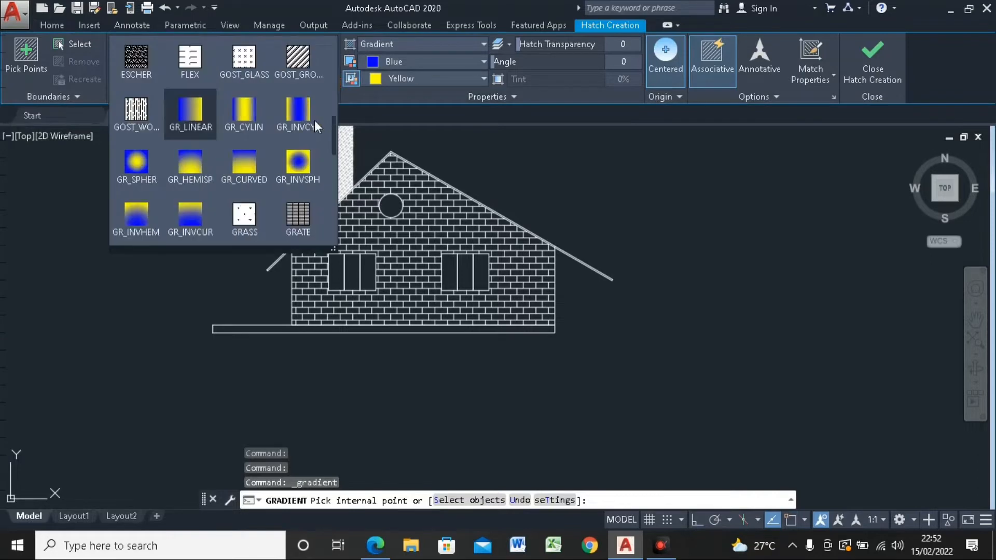
{"action": "scroll", "coordinate": [317, 118], "scroll_direction": "up", "scroll_amount": 5}
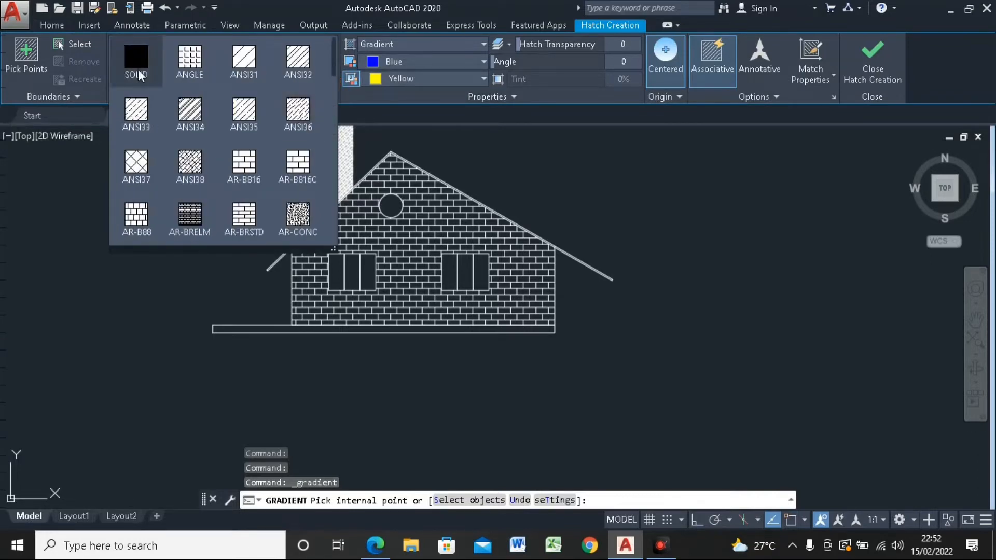
{"action": "left_click", "coordinate": [137, 67]}
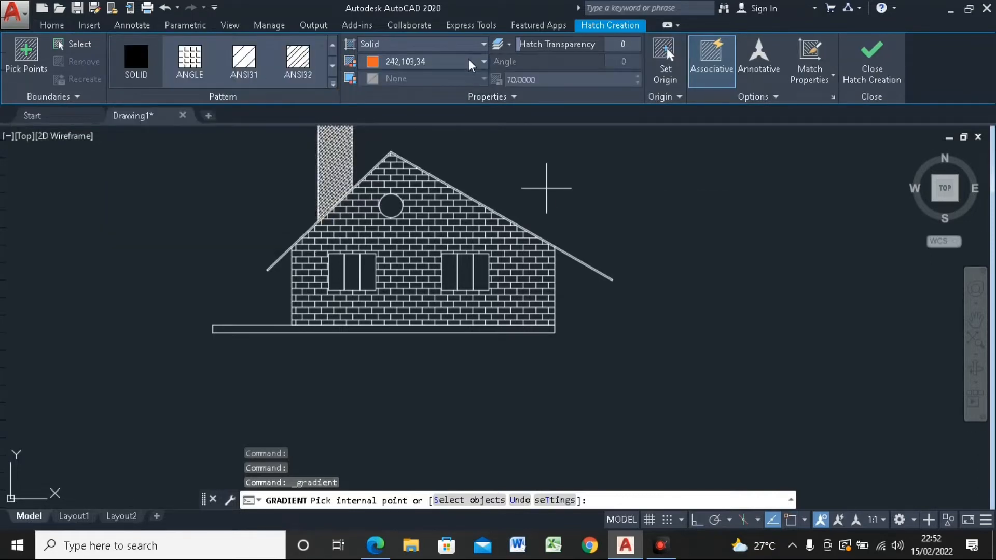
{"action": "scroll", "coordinate": [525, 187], "scroll_direction": "up", "scroll_amount": 6}
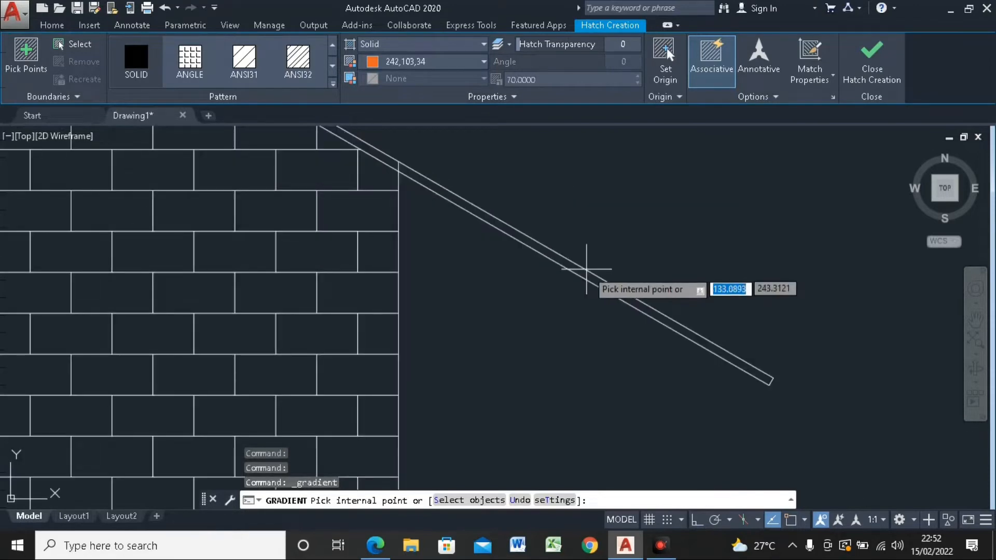
{"action": "scroll", "coordinate": [587, 270], "scroll_direction": "up", "scroll_amount": 2}
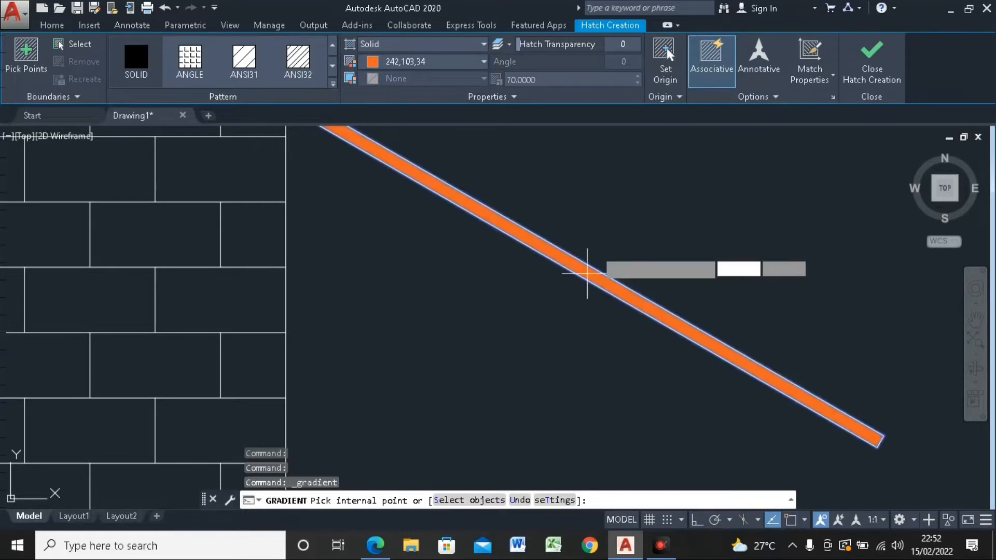
{"action": "left_click", "coordinate": [587, 273]}
Step: Fill the base slab below the brick wall with the same solid orange hatch
{"action": "scroll", "coordinate": [568, 145], "scroll_direction": "down", "scroll_amount": 8}
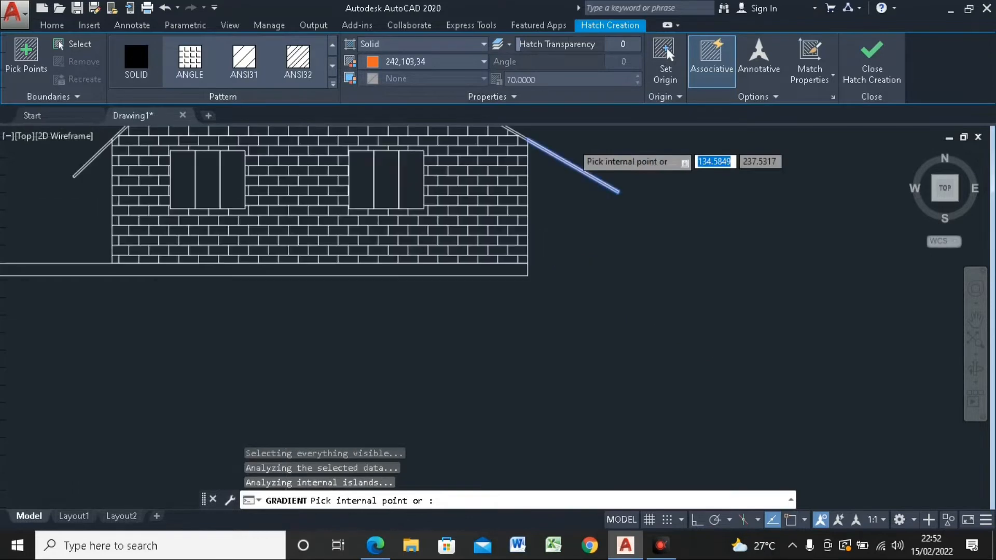
{"action": "scroll", "coordinate": [572, 147], "scroll_direction": "down", "scroll_amount": 4}
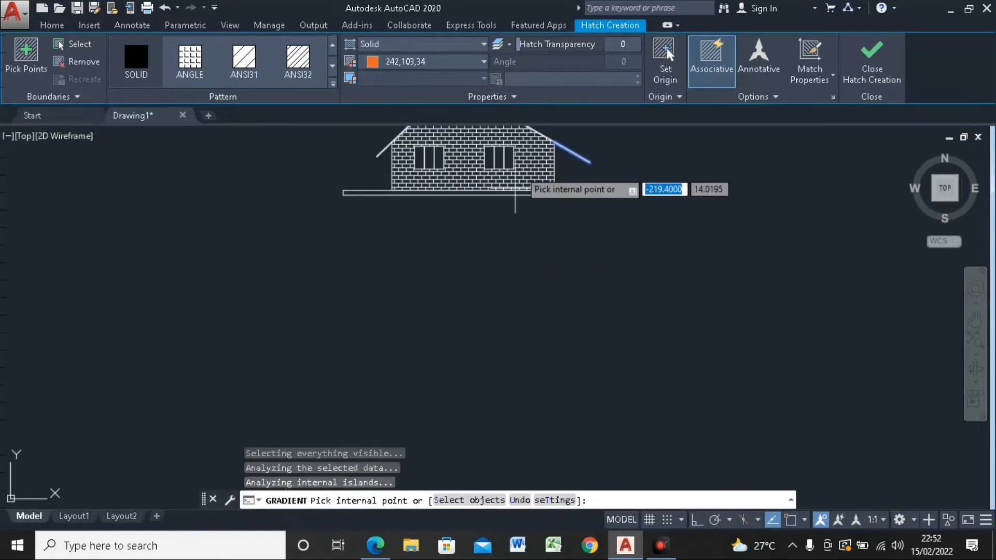
{"action": "scroll", "coordinate": [519, 174], "scroll_direction": "up", "scroll_amount": 6}
{"action": "scroll", "coordinate": [519, 175], "scroll_direction": "up", "scroll_amount": 6}
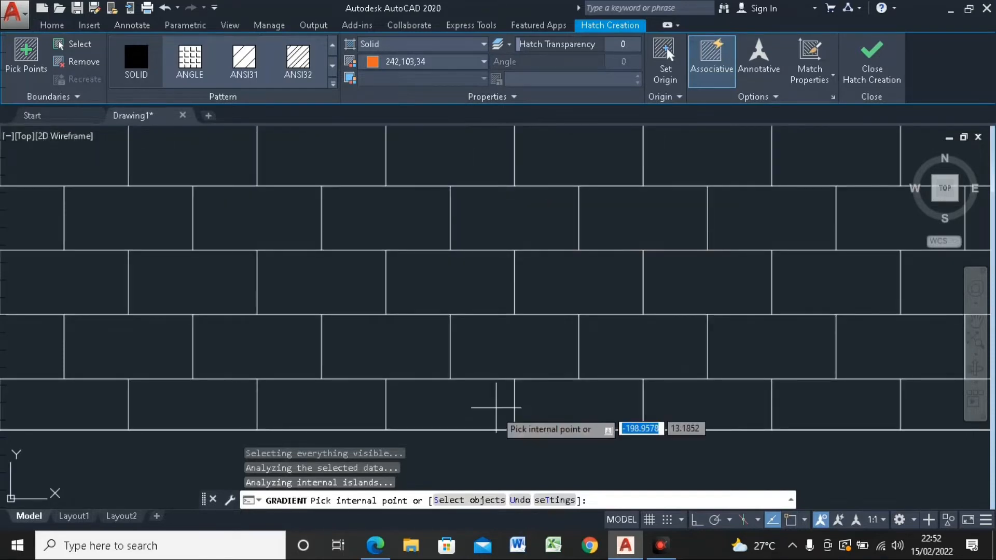
{"action": "scroll", "coordinate": [482, 367], "scroll_direction": "down", "scroll_amount": 2}
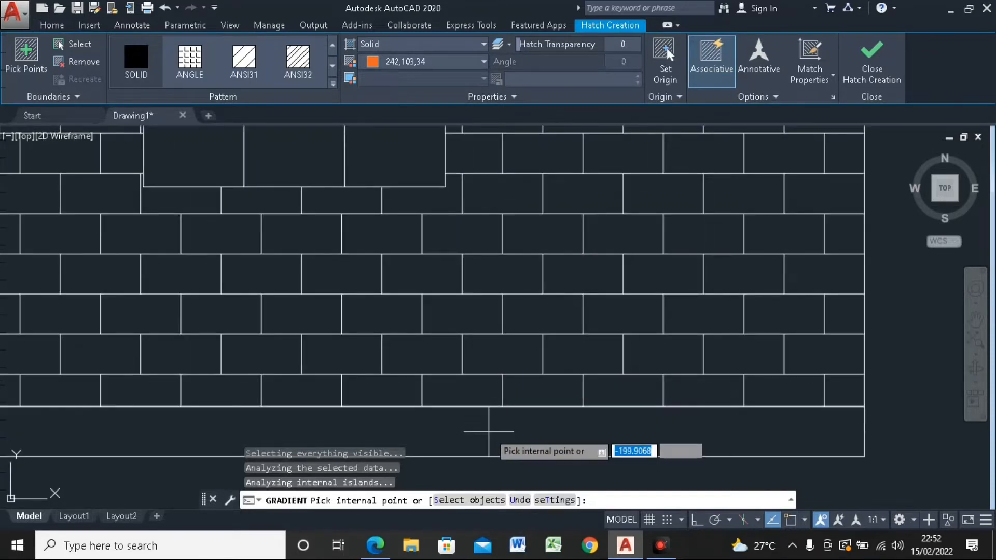
{"action": "left_click", "coordinate": [489, 431]}
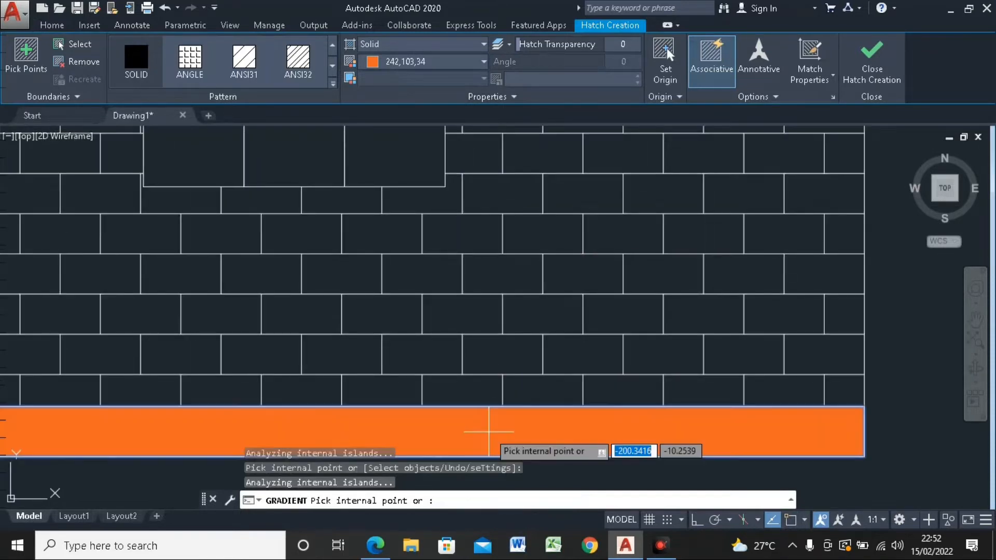
Step: Finish the solid orange hatch of the base slab
{"action": "left_click", "coordinate": [868, 78]}
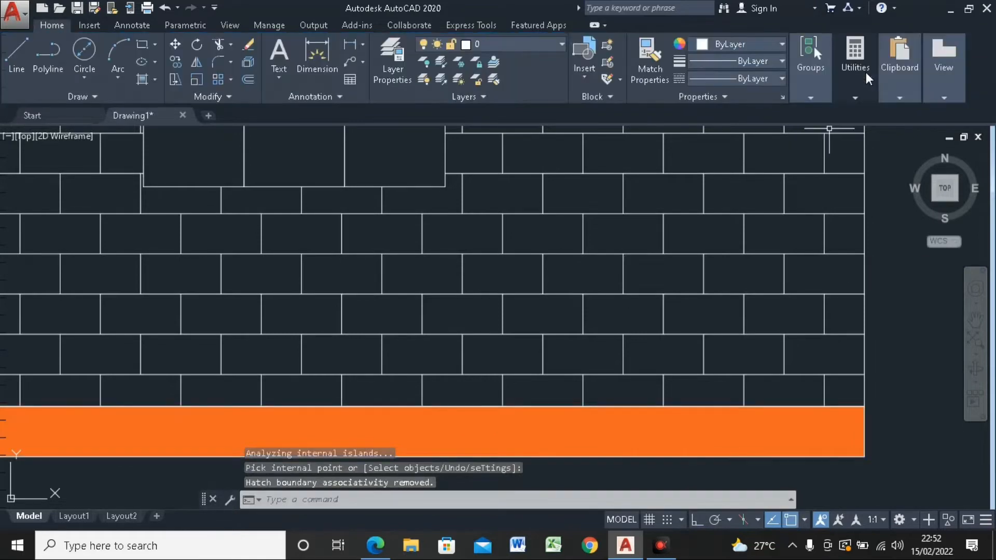
{"action": "scroll", "coordinate": [498, 229], "scroll_direction": "down", "scroll_amount": 6}
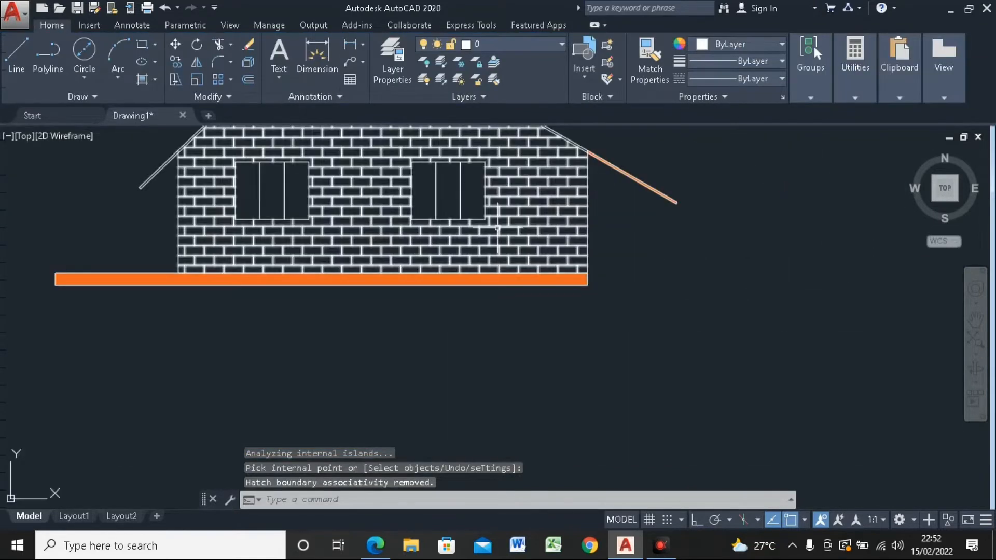
{"action": "mouse_move", "coordinate": [497, 228]}
{"action": "middle_mouse_down"}
{"action": "mouse_move", "coordinate": [512, 289]}
{"action": "mouse_move", "coordinate": [579, 350]}
{"action": "middle_mouse_up"}
{"action": "scroll", "coordinate": [552, 218], "scroll_direction": "down", "scroll_amount": 4}
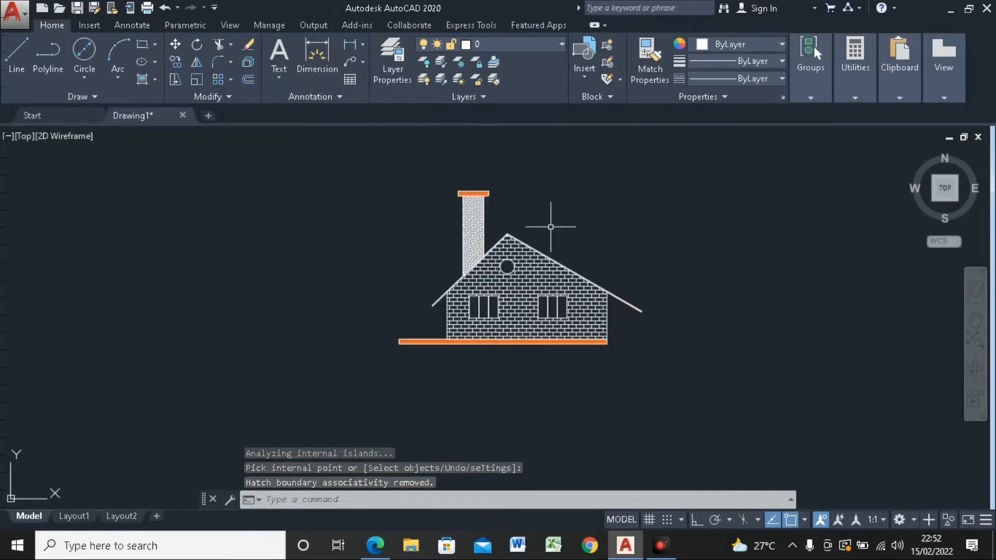
{"action": "scroll", "coordinate": [589, 251], "scroll_direction": "up", "scroll_amount": 2}
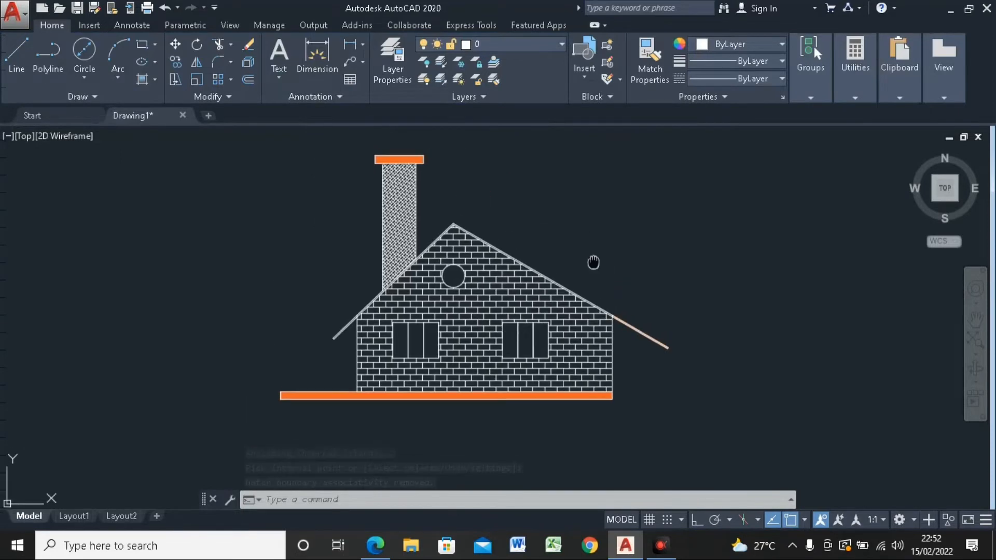
{"action": "middle_click_drag", "start_coordinate": [569, 246], "coordinate": [471, 269]}
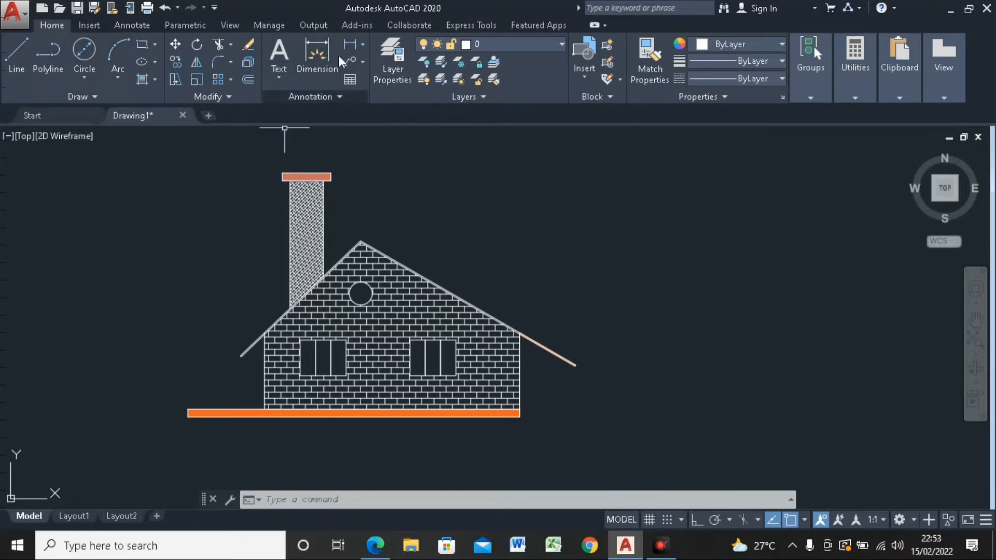
Step: Place a horizontal linear dimension below the base slab, measured between its two lower corners
{"action": "left_click", "coordinate": [363, 45]}
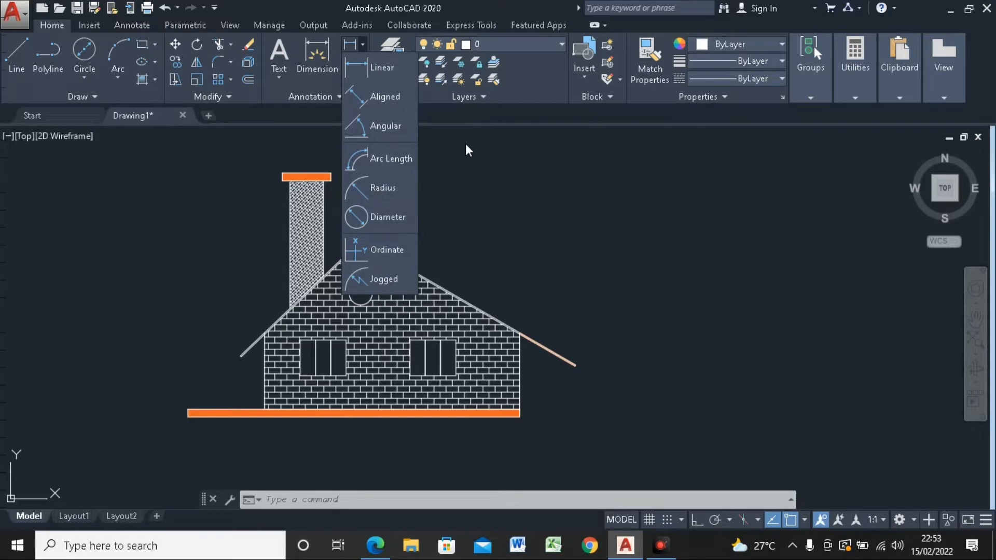
{"action": "left_click", "coordinate": [375, 68]}
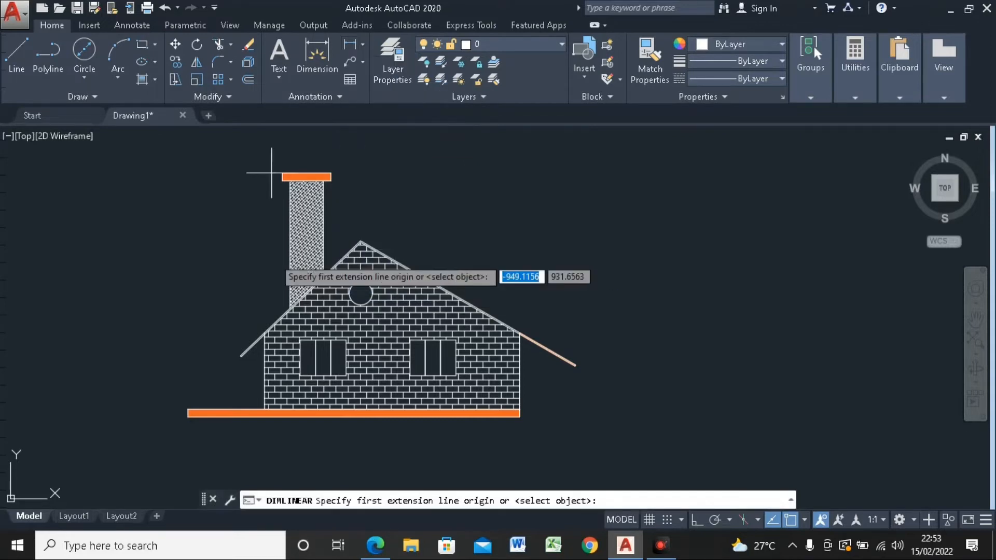
{"action": "middle_click_drag", "start_coordinate": [288, 361], "coordinate": [356, 240]}
{"action": "scroll", "coordinate": [280, 294], "scroll_direction": "up", "scroll_amount": 4}
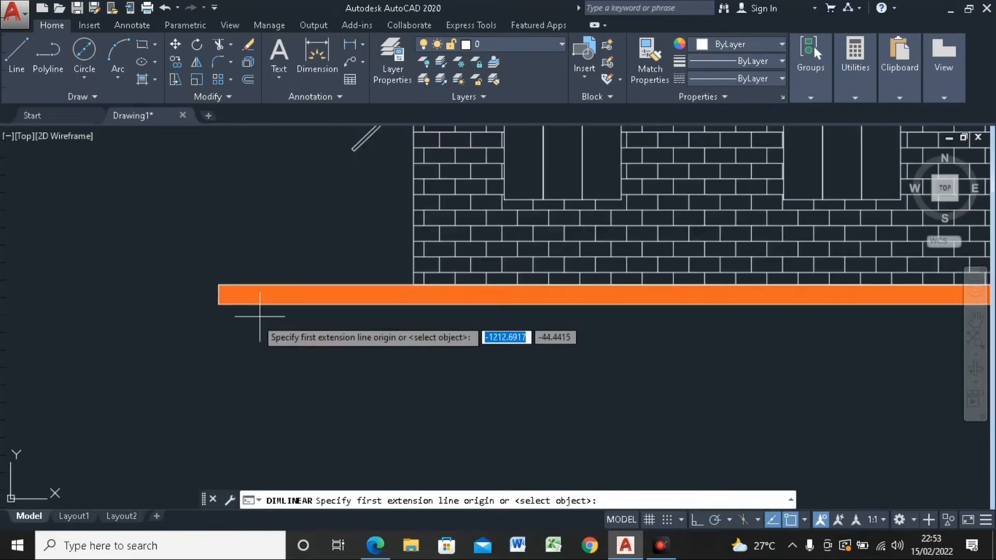
{"action": "left_click", "coordinate": [223, 304]}
{"action": "scroll", "coordinate": [223, 304], "scroll_direction": "down", "scroll_amount": 6}
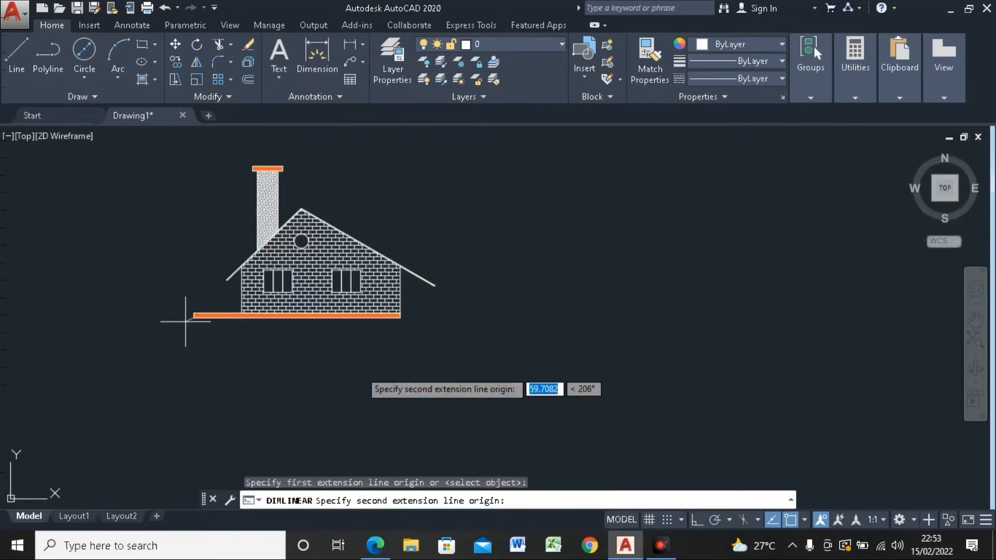
{"action": "scroll", "coordinate": [187, 319], "scroll_direction": "up", "scroll_amount": 5}
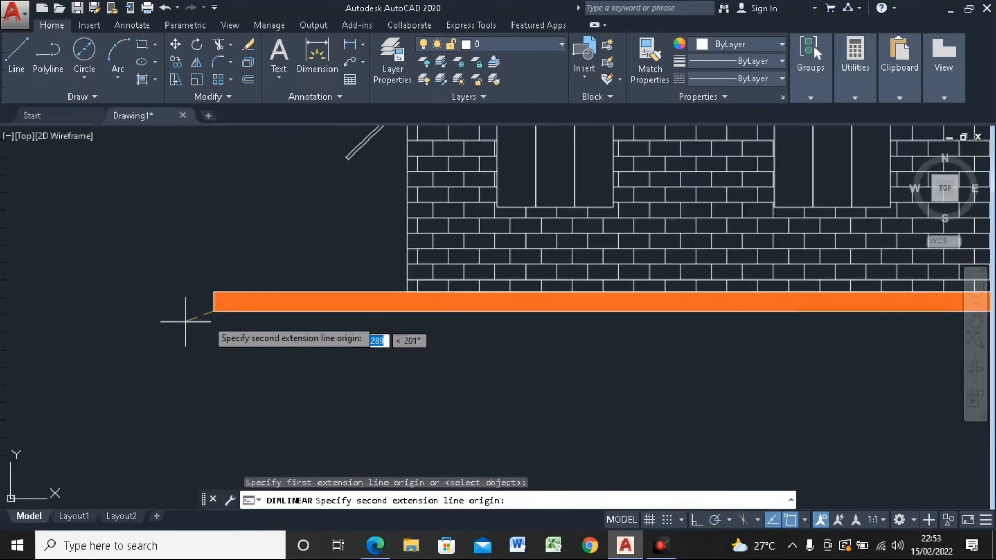
{"action": "scroll", "coordinate": [222, 322], "scroll_direction": "down", "scroll_amount": 7}
{"action": "scroll", "coordinate": [319, 338], "scroll_direction": "up", "scroll_amount": 6}
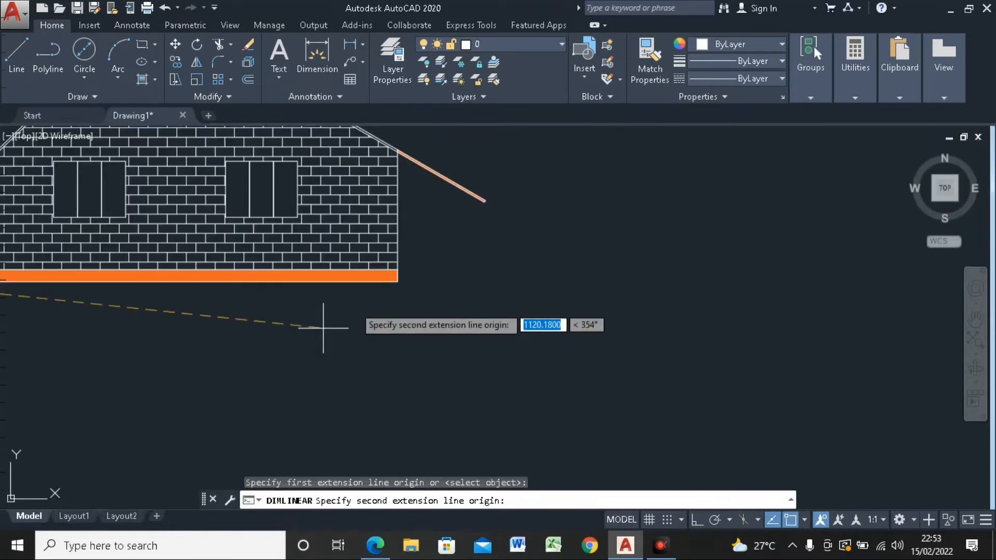
{"action": "left_click", "coordinate": [397, 282]}
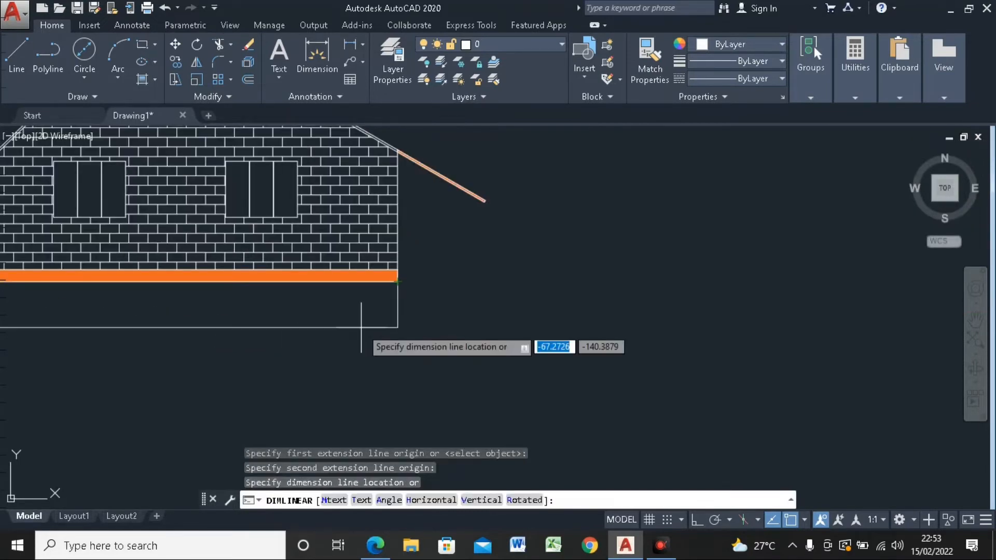
{"action": "scroll", "coordinate": [361, 327], "scroll_direction": "down", "scroll_amount": 4}
{"action": "left_click", "coordinate": [280, 324]}
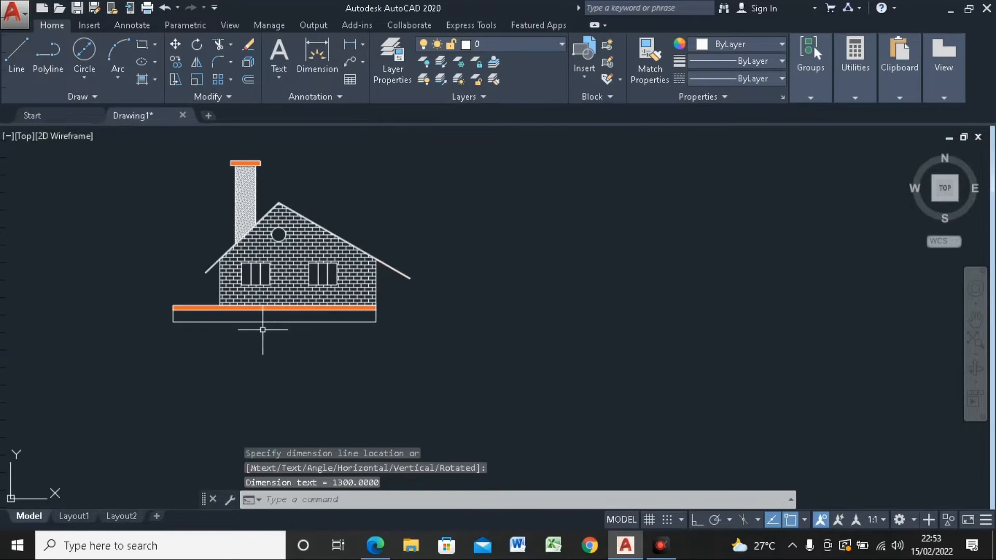
Step: Examine the text size and line ends of the new dimension below the base slab
{"action": "scroll", "coordinate": [256, 325], "scroll_direction": "up", "scroll_amount": 4}
{"action": "middle_click_drag", "start_coordinate": [349, 349], "coordinate": [361, 362]}
{"action": "scroll", "coordinate": [361, 362], "scroll_direction": "down", "scroll_amount": 3}
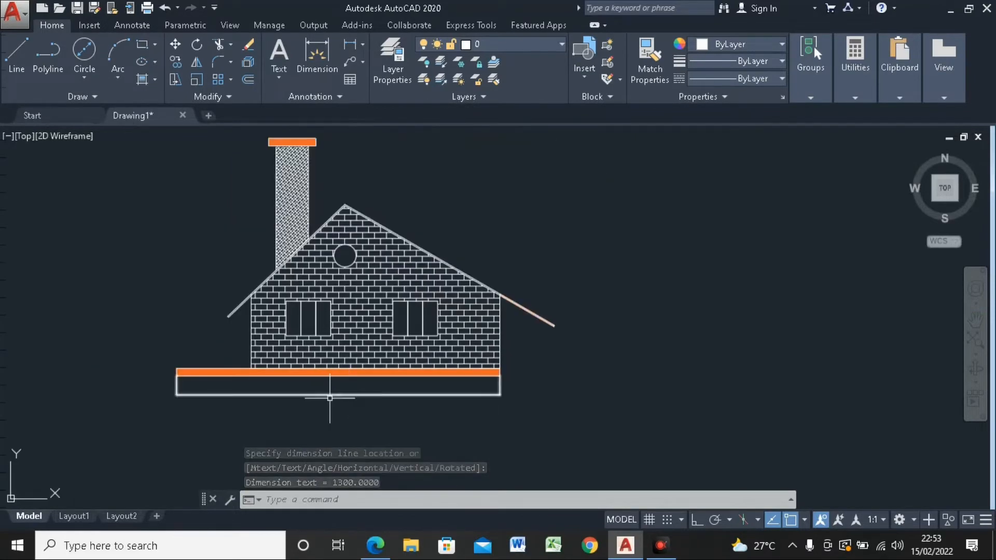
{"action": "scroll", "coordinate": [350, 393], "scroll_direction": "up", "scroll_amount": 8}
{"action": "scroll", "coordinate": [439, 382], "scroll_direction": "up", "scroll_amount": 5}
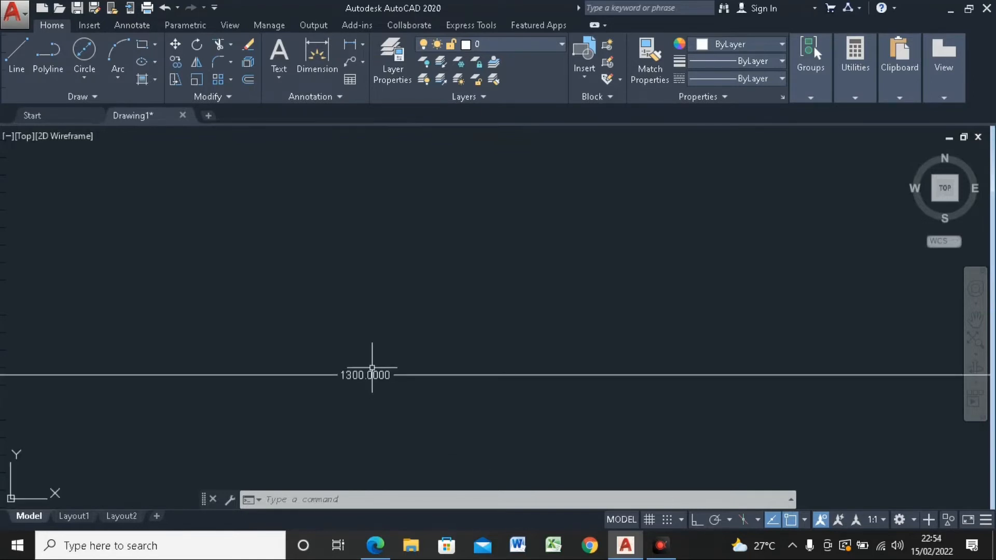
{"action": "scroll", "coordinate": [372, 368], "scroll_direction": "down", "scroll_amount": 10}
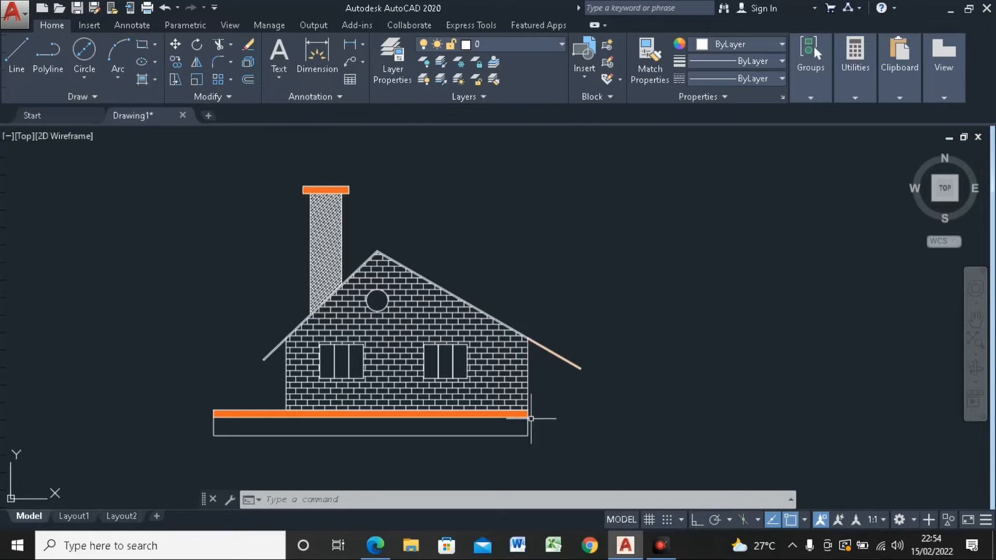
Step: Delete the linear dimension below the base slab
{"action": "middle_click_drag", "start_coordinate": [533, 410], "coordinate": [553, 389]}
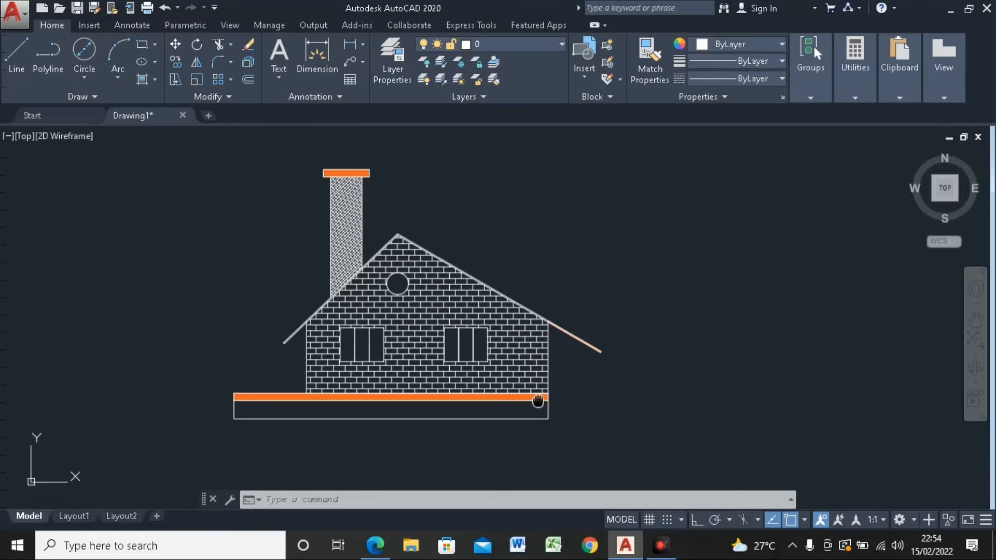
{"action": "left_click", "coordinate": [404, 414]}
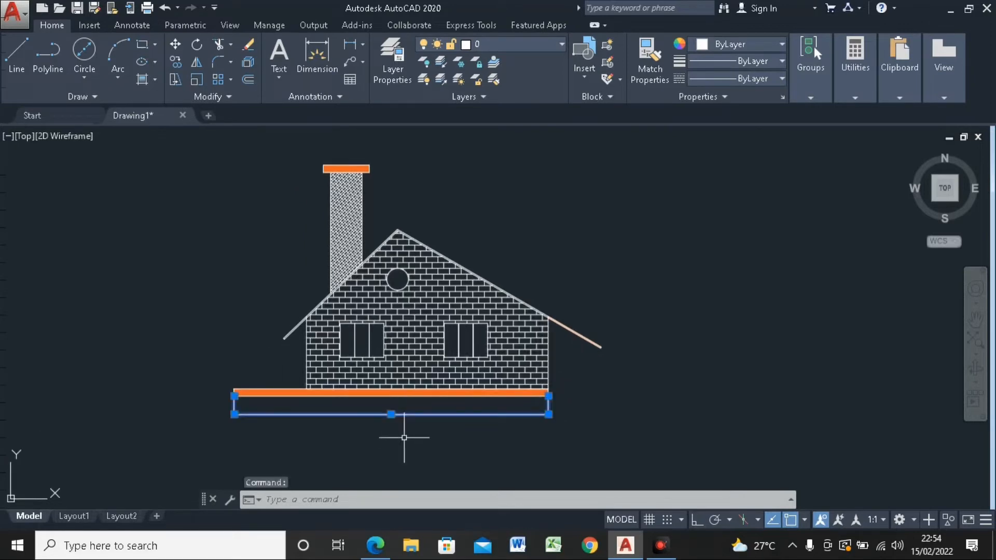
{"action": "key", "text": "Delete"}
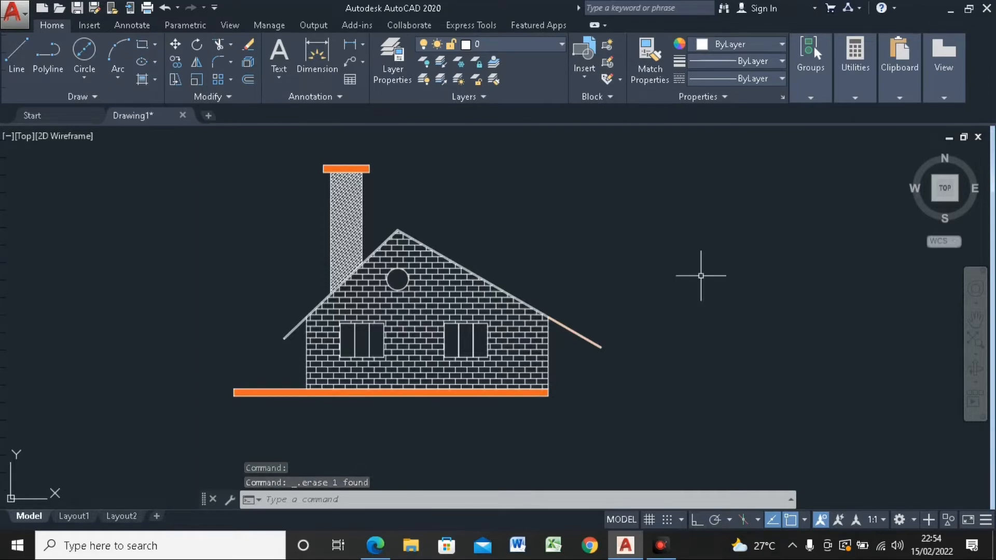
Step: Create a new dimension style named latihan, based on Standard and used for all dimensions
{"action": "middle_click_drag", "start_coordinate": [701, 275], "coordinate": [652, 270]}
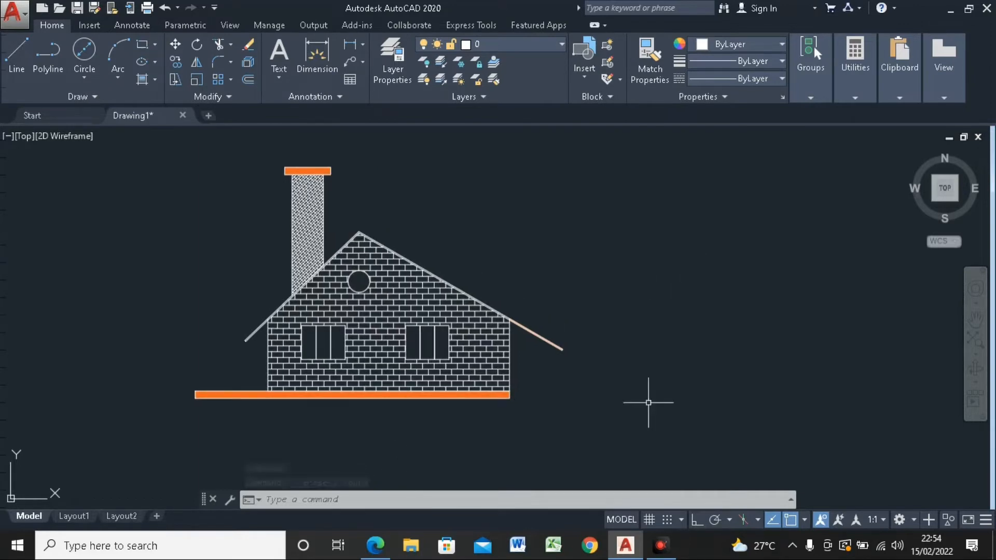
{"action": "type", "text": "D"}
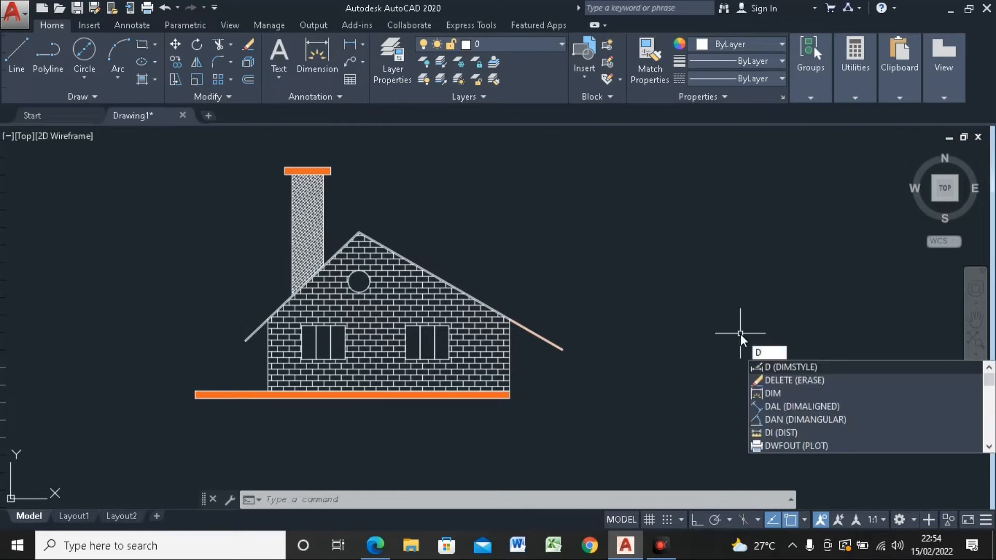
{"action": "left_click", "coordinate": [804, 365]}
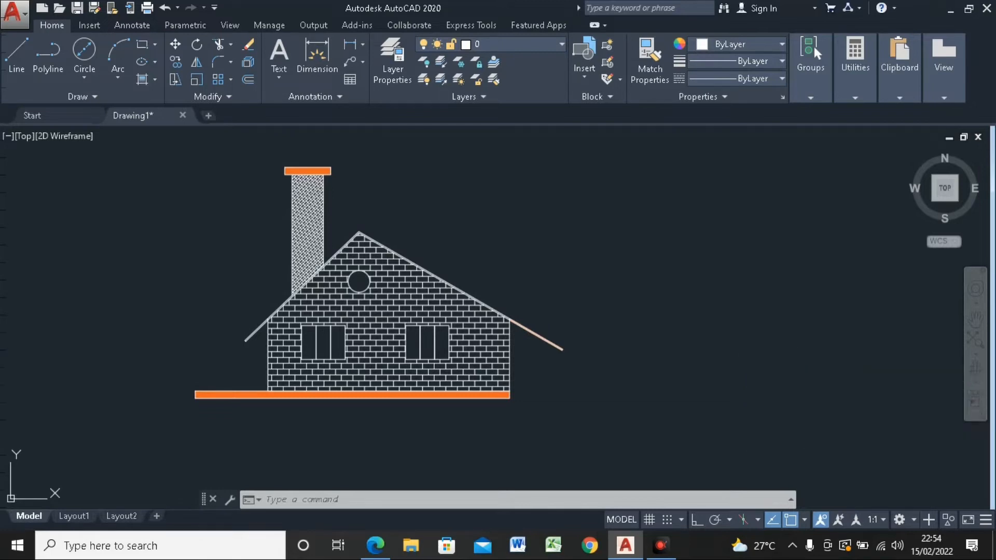
{"action": "left_click_drag", "start_coordinate": [442, 146], "coordinate": [626, 192]}
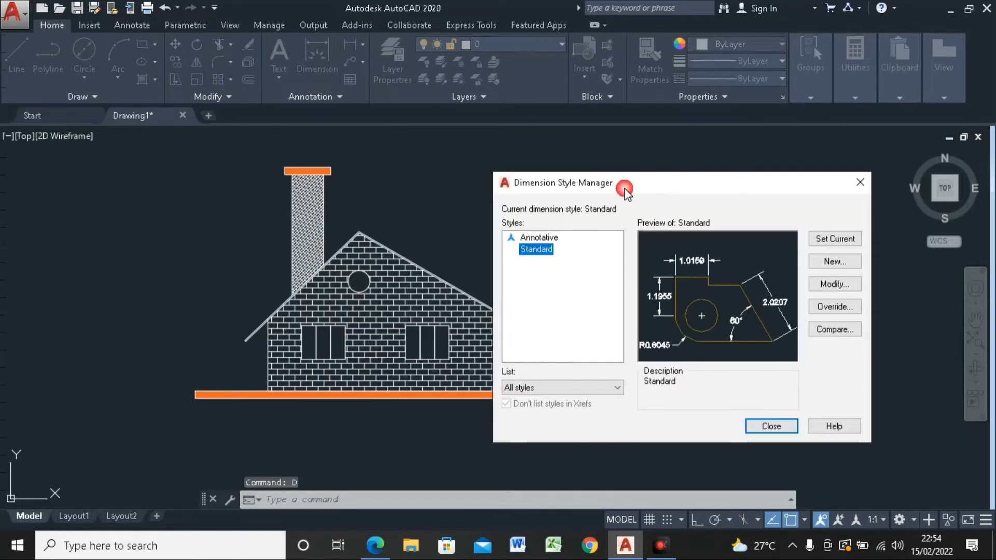
{"action": "left_click_drag", "start_coordinate": [696, 191], "coordinate": [681, 178]}
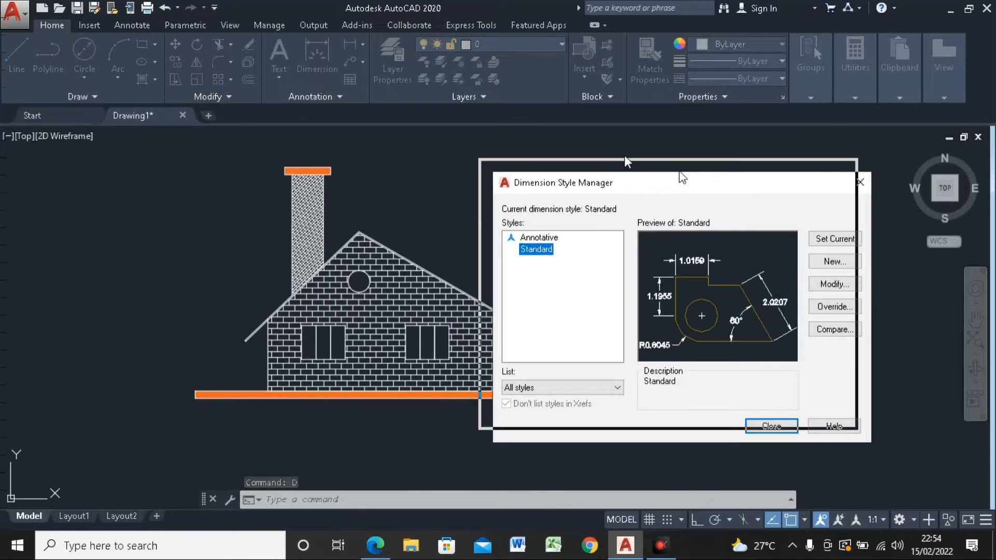
{"action": "left_click_drag", "start_coordinate": [625, 162], "coordinate": [626, 162]}
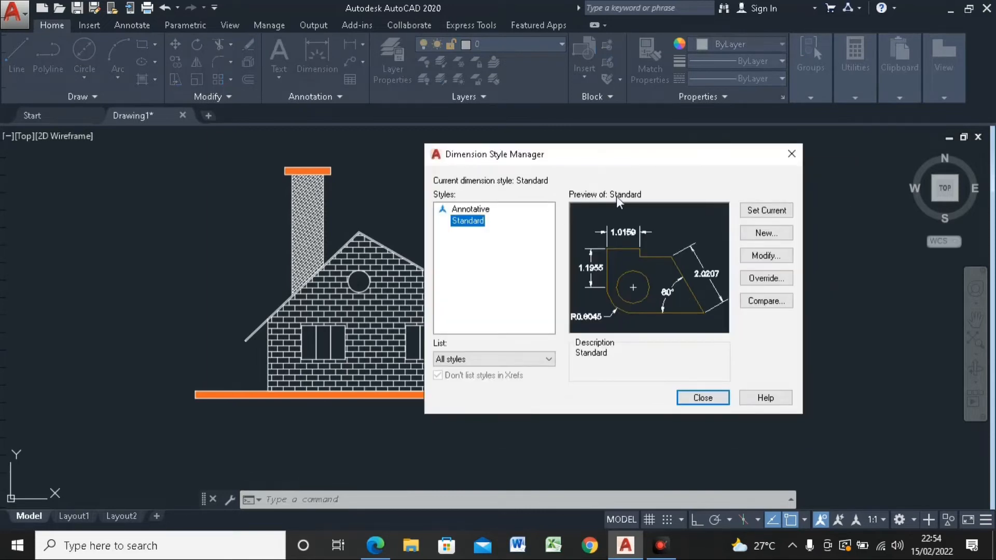
{"action": "left_click", "coordinate": [766, 233]}
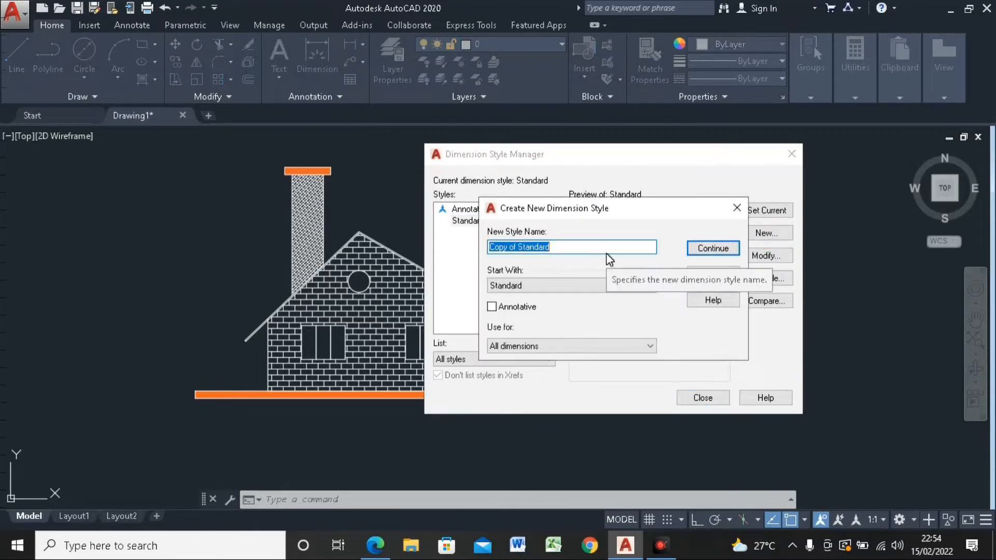
{"action": "type", "text": "la"}
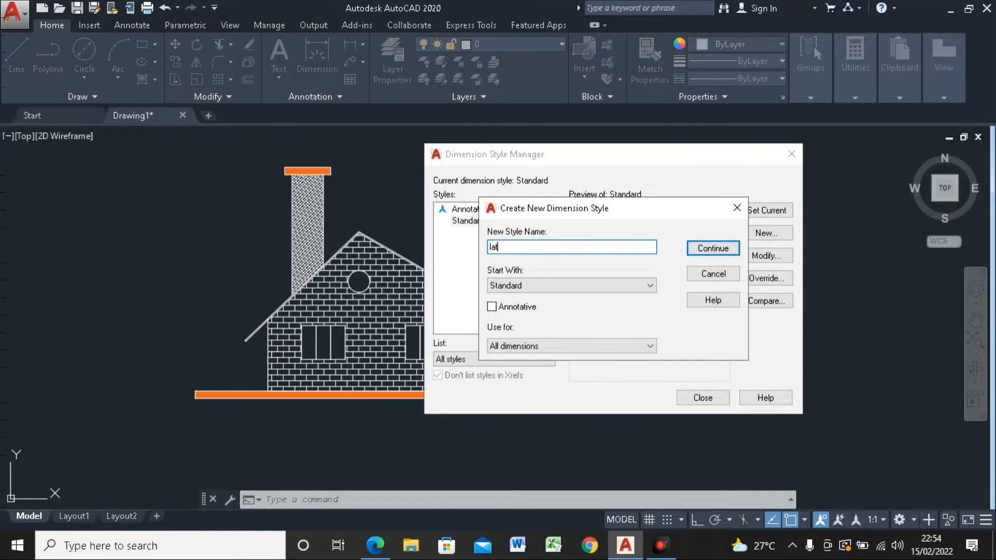
{"action": "type", "text": "tihan"}
{"action": "left_click", "coordinate": [712, 249]}
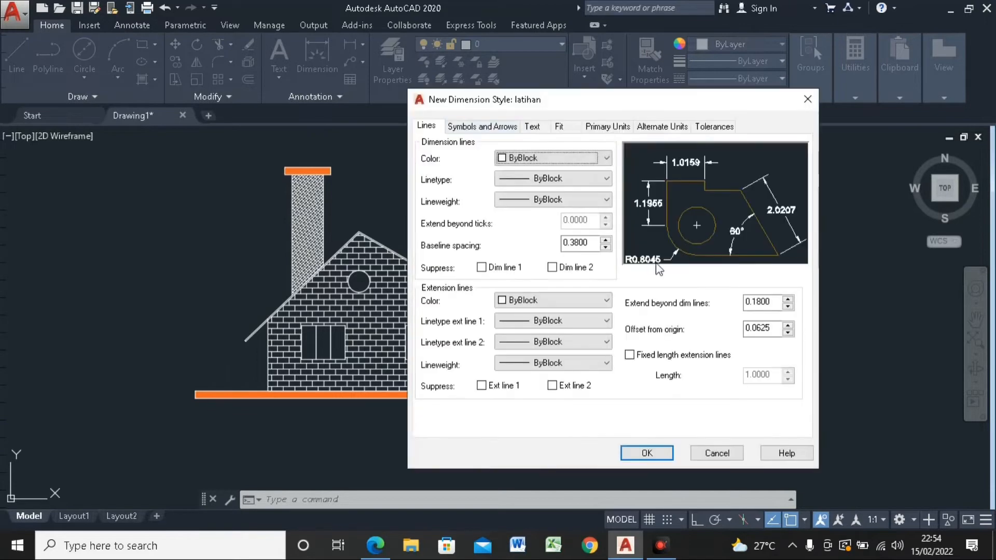
Step: Set the latihan style's dimension lines to color White, linetype ByLayer and lineweight ByLayer
{"action": "left_click_drag", "start_coordinate": [526, 100], "coordinate": [644, 108]}
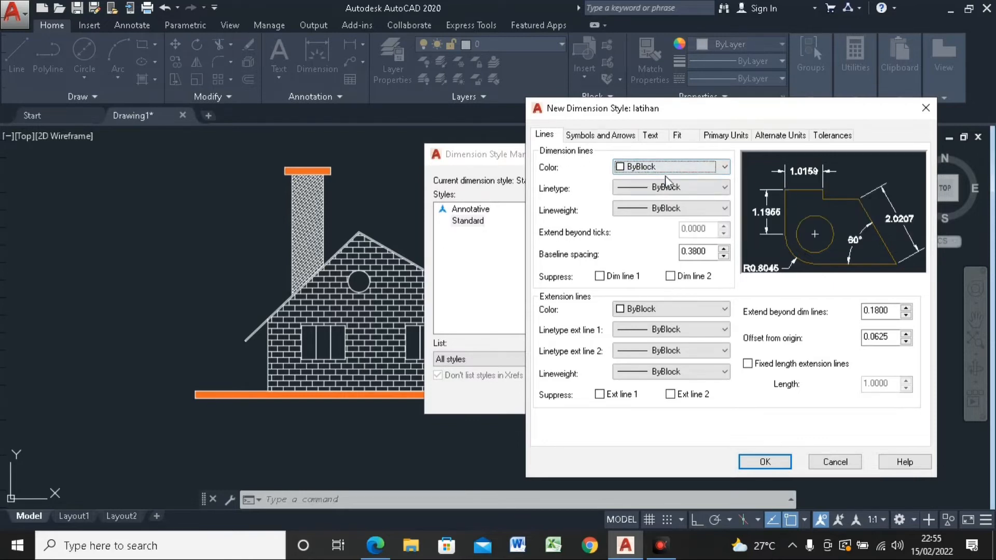
{"action": "left_click", "coordinate": [723, 167]}
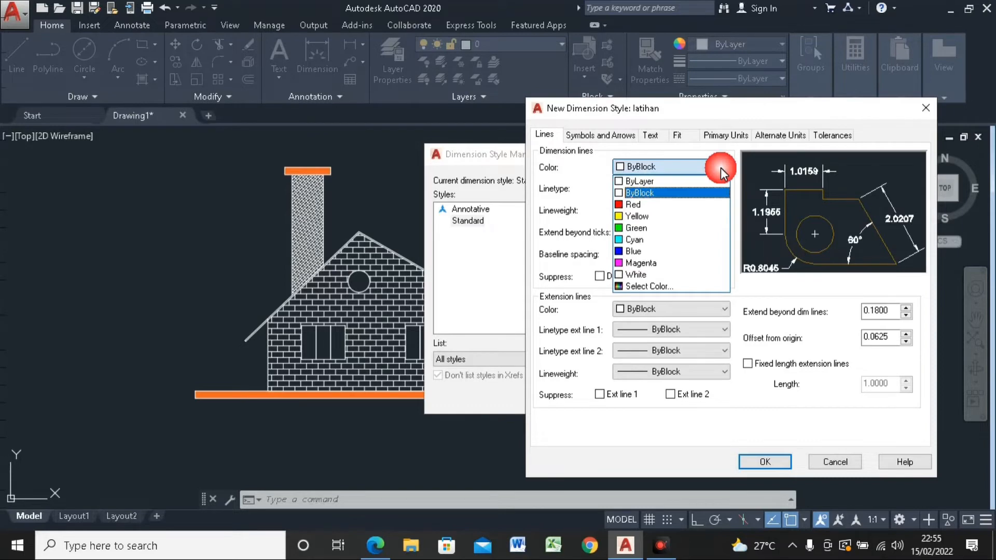
{"action": "left_click", "coordinate": [723, 166]}
{"action": "left_click", "coordinate": [723, 166]}
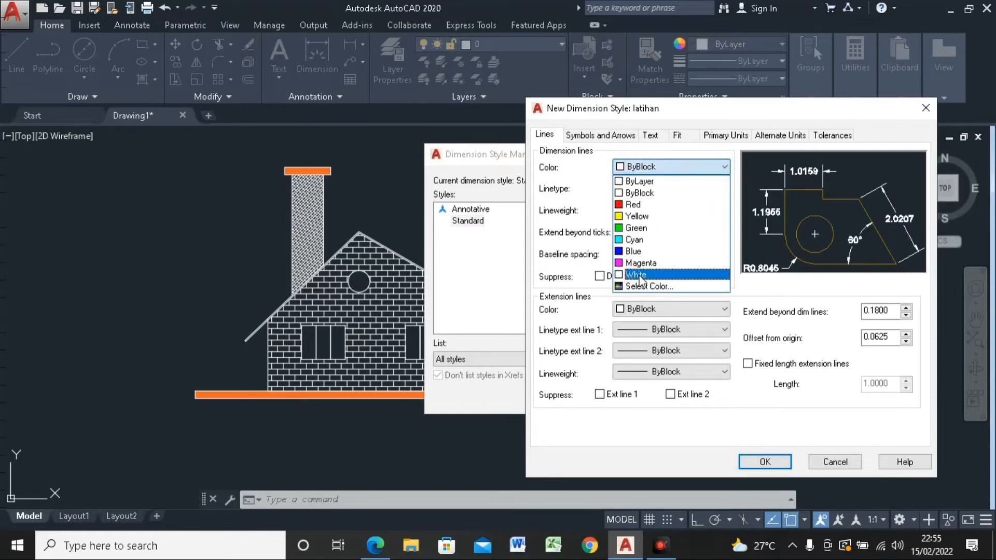
{"action": "left_click", "coordinate": [638, 275]}
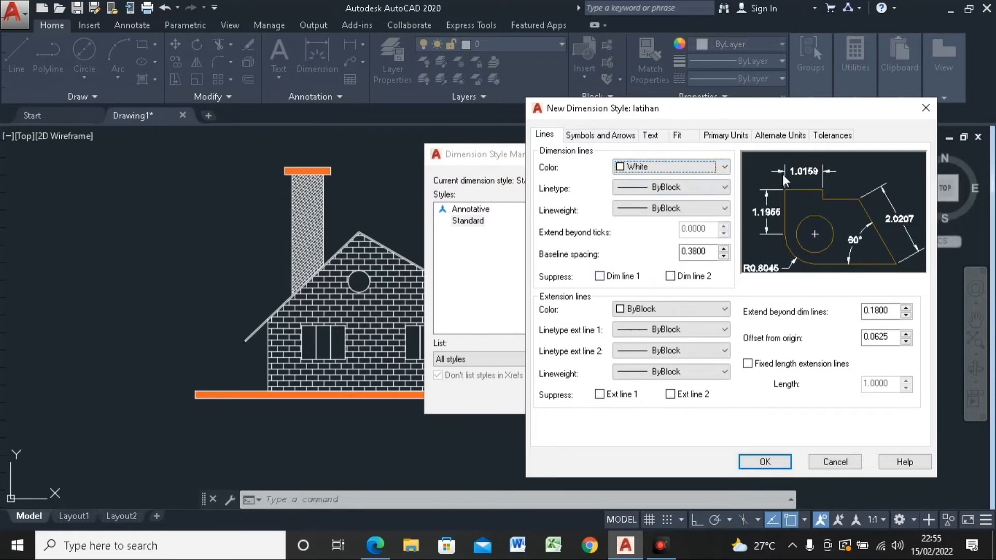
{"action": "left_click", "coordinate": [700, 186]}
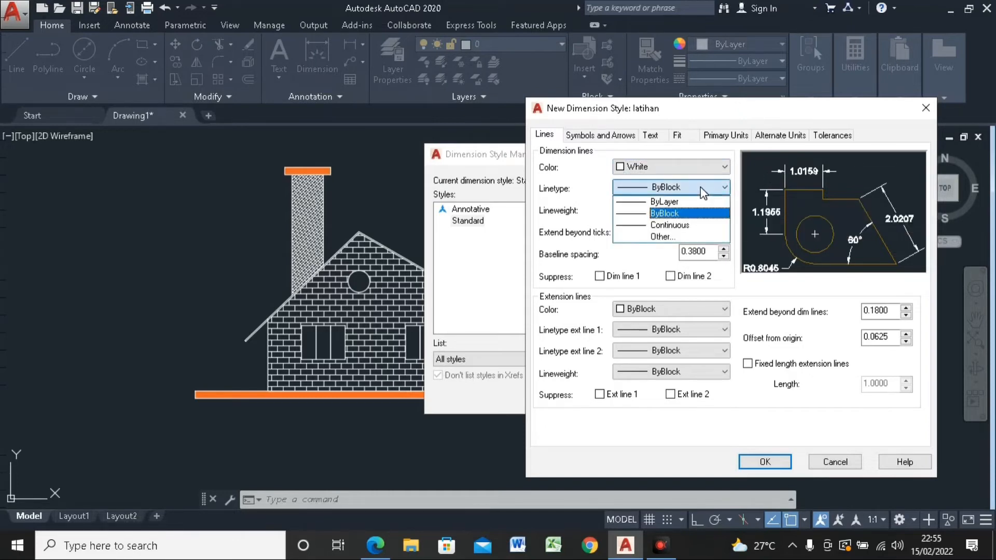
{"action": "left_click", "coordinate": [690, 200]}
{"action": "left_click", "coordinate": [704, 209]}
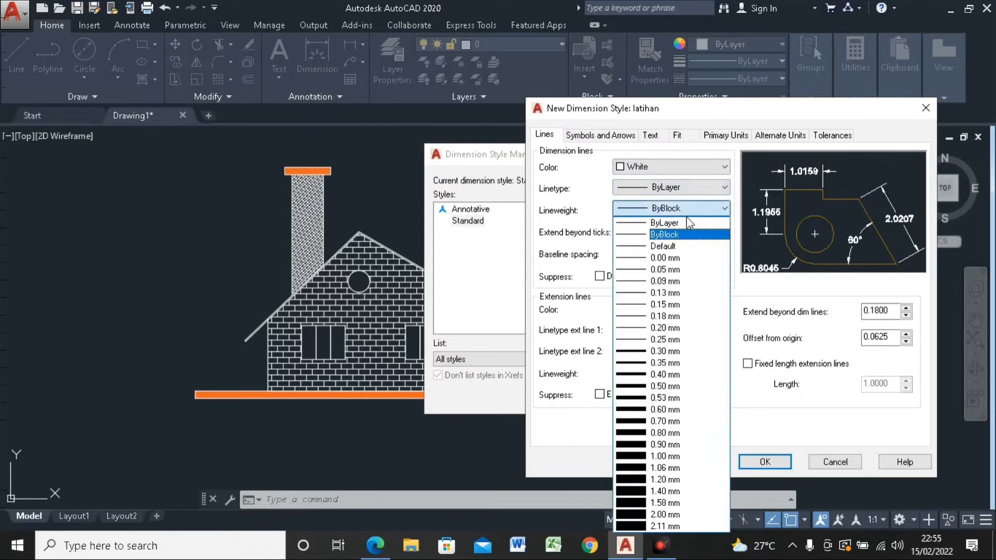
{"action": "left_click", "coordinate": [687, 222]}
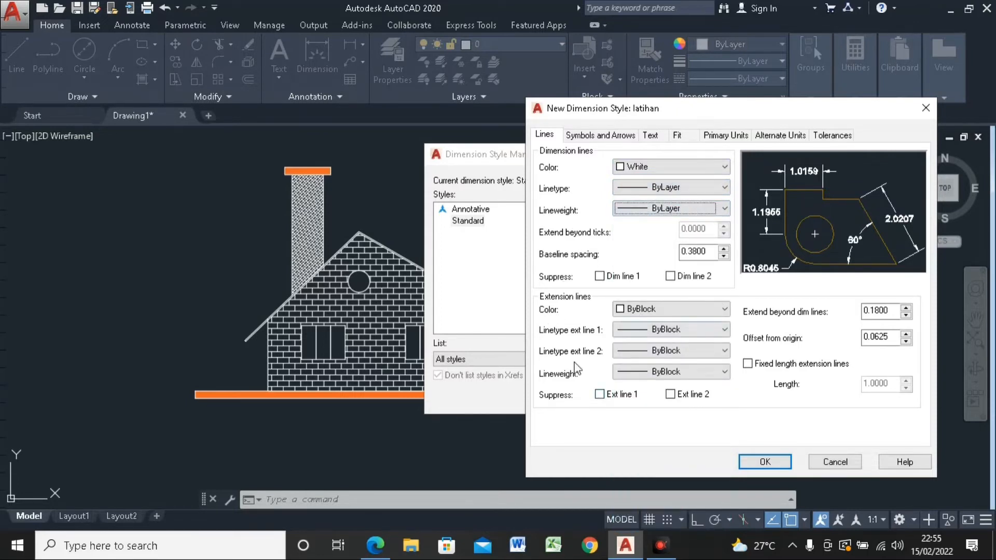
Step: Set the latihan style's first and second arrowheads to Closed blank
{"action": "left_click", "coordinate": [619, 139]}
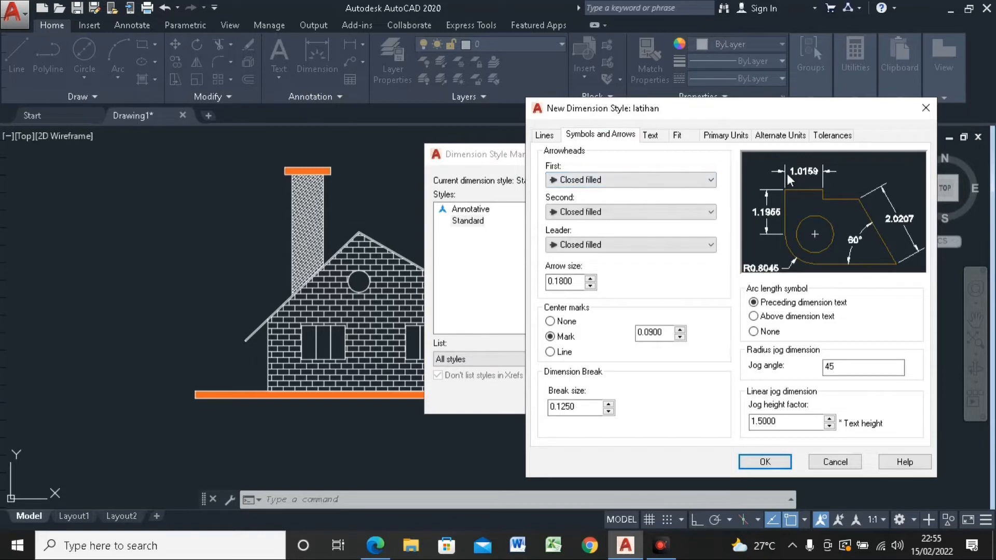
{"action": "left_click", "coordinate": [612, 180]}
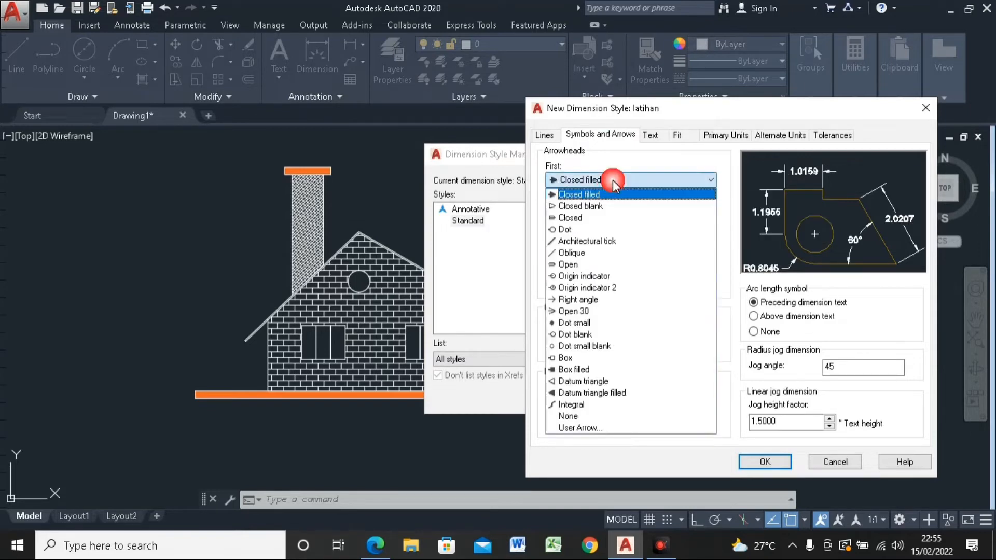
{"action": "left_click", "coordinate": [597, 206]}
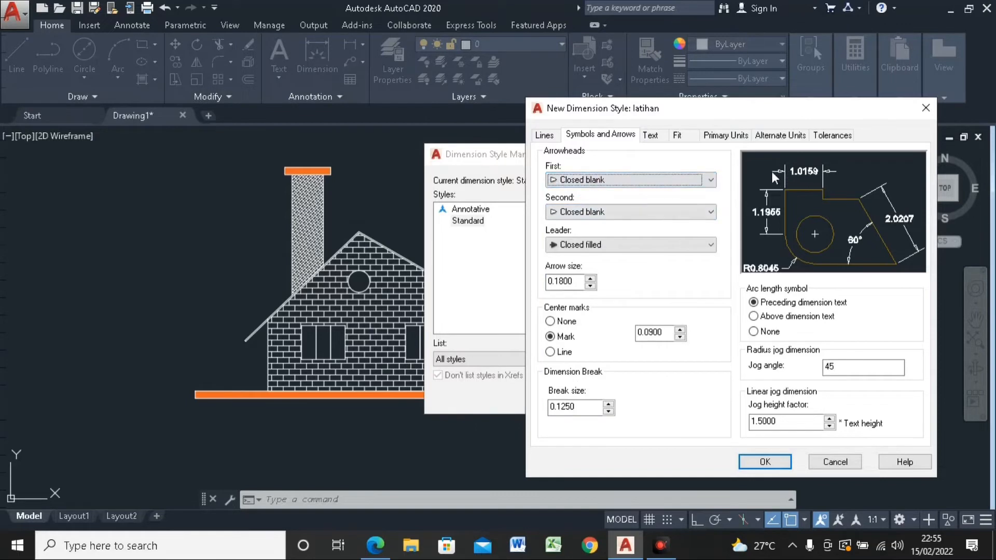
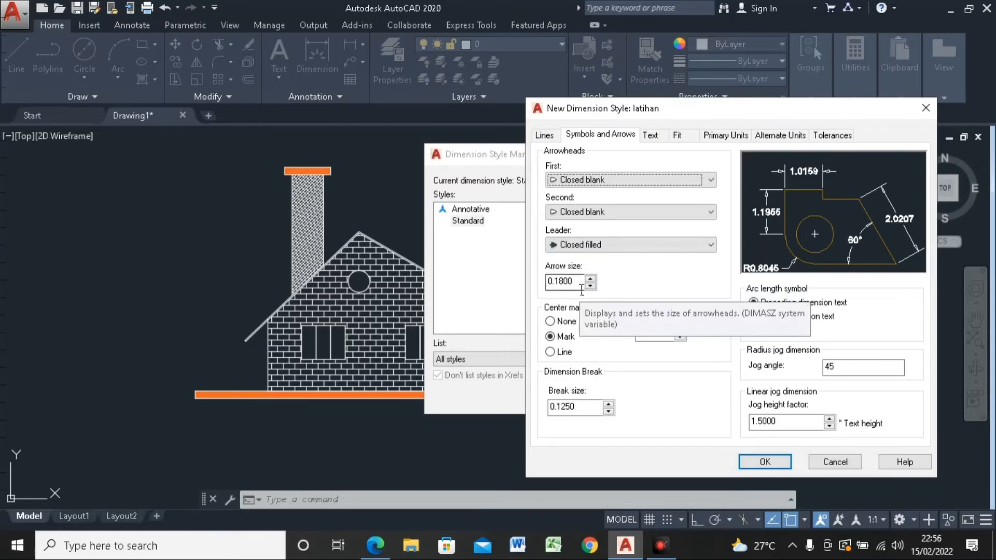
Step: Set the latihan style's arrow size to 10 and its text height to 10
{"action": "double_click", "coordinate": [555, 286]}
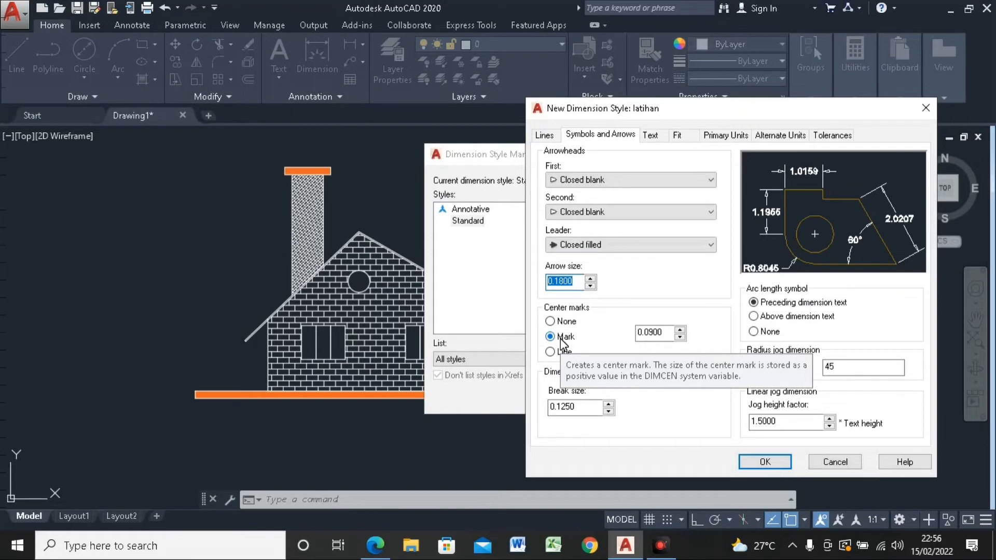
{"action": "type", "text": "10"}
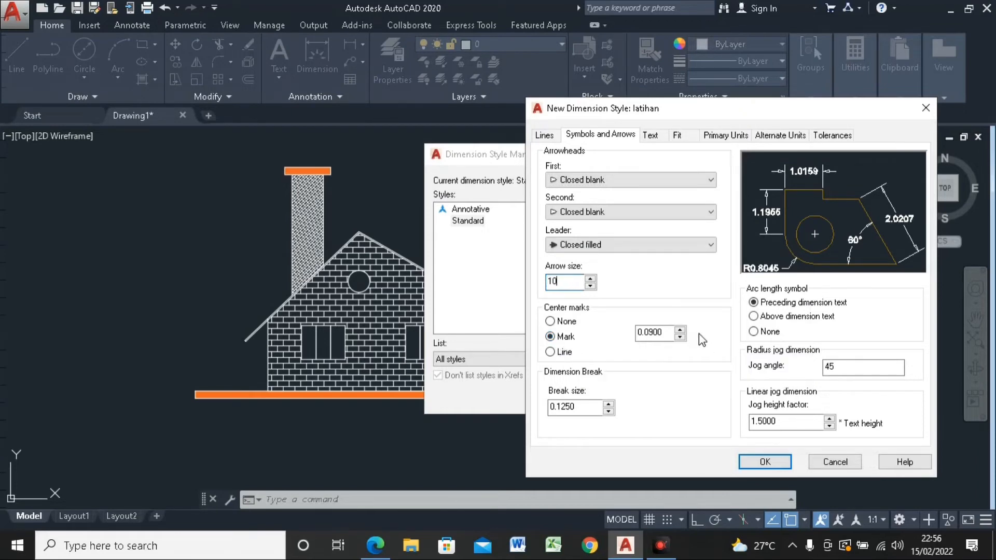
{"action": "left_click", "coordinate": [651, 136]}
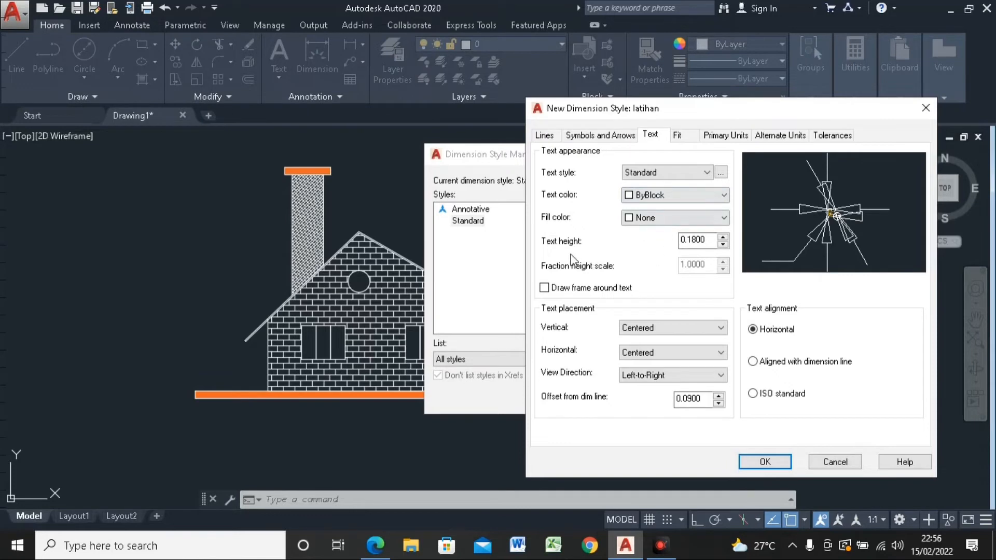
{"action": "left_click", "coordinate": [594, 134]}
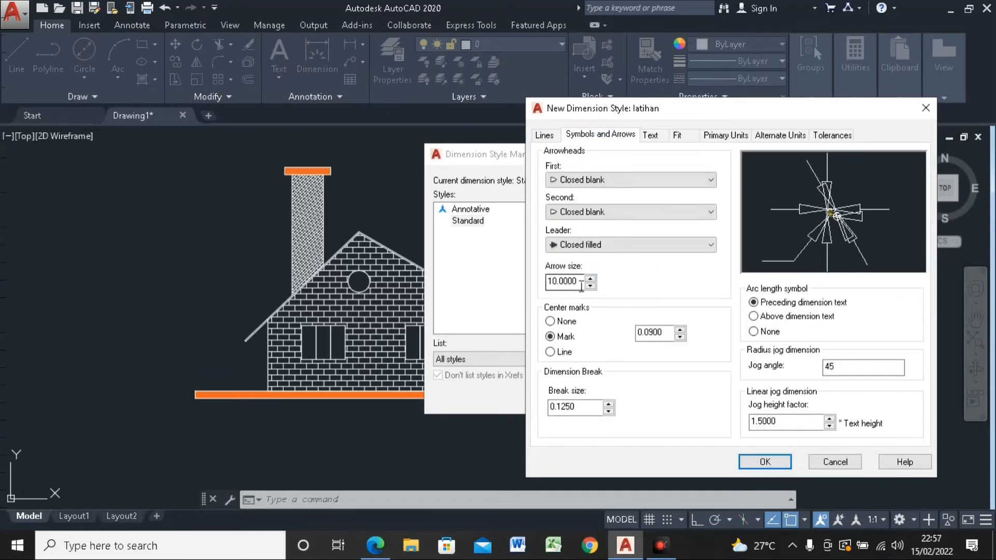
{"action": "left_click", "coordinate": [651, 135]}
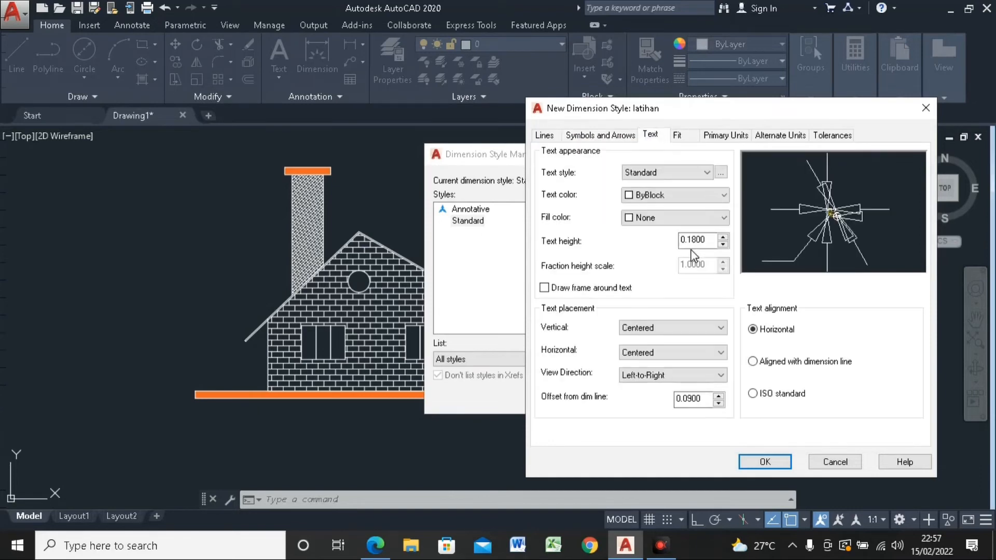
{"action": "left_click_drag", "start_coordinate": [710, 240], "coordinate": [672, 251]}
{"action": "type", "text": "10"}
Step: Set the latihan style's linear dimension precision to 0, then save the style and close the Dimension Style Manager
{"action": "left_click", "coordinate": [686, 137]}
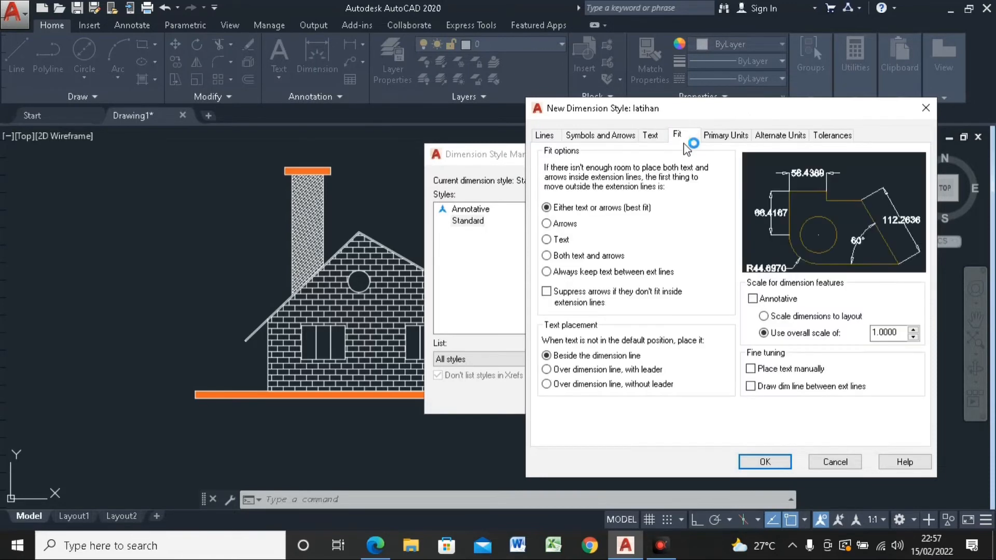
{"action": "left_click", "coordinate": [721, 137]}
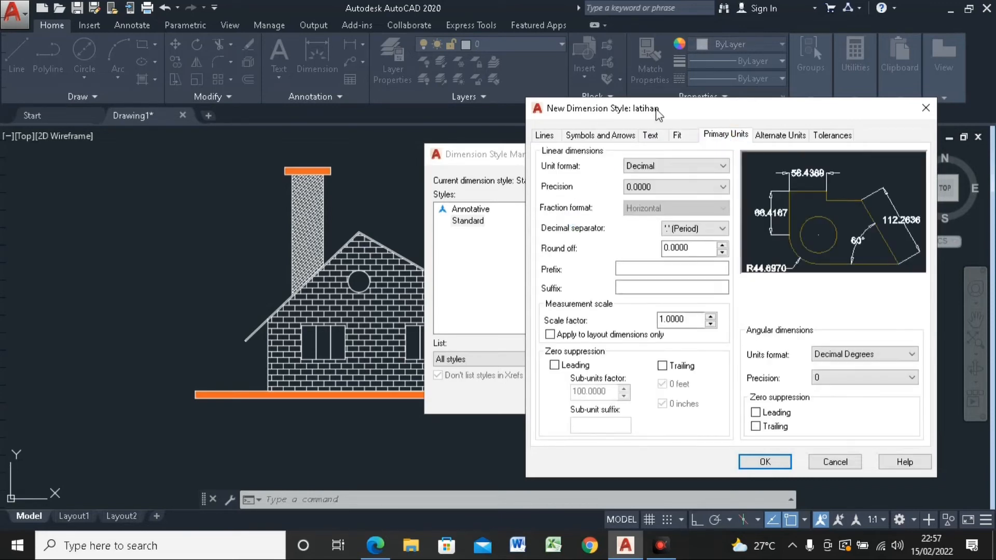
{"action": "left_click_drag", "start_coordinate": [649, 109], "coordinate": [546, 109]}
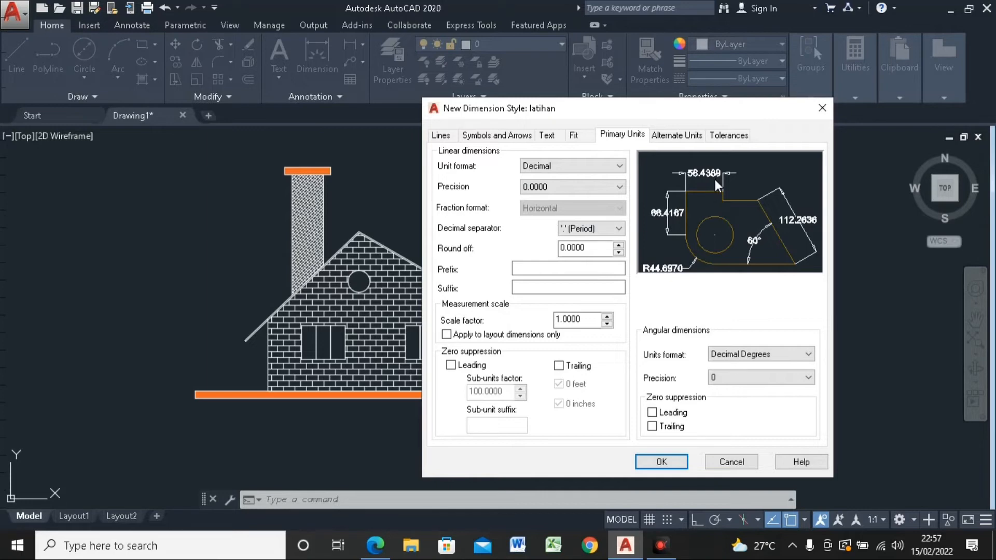
{"action": "left_click", "coordinate": [597, 186]}
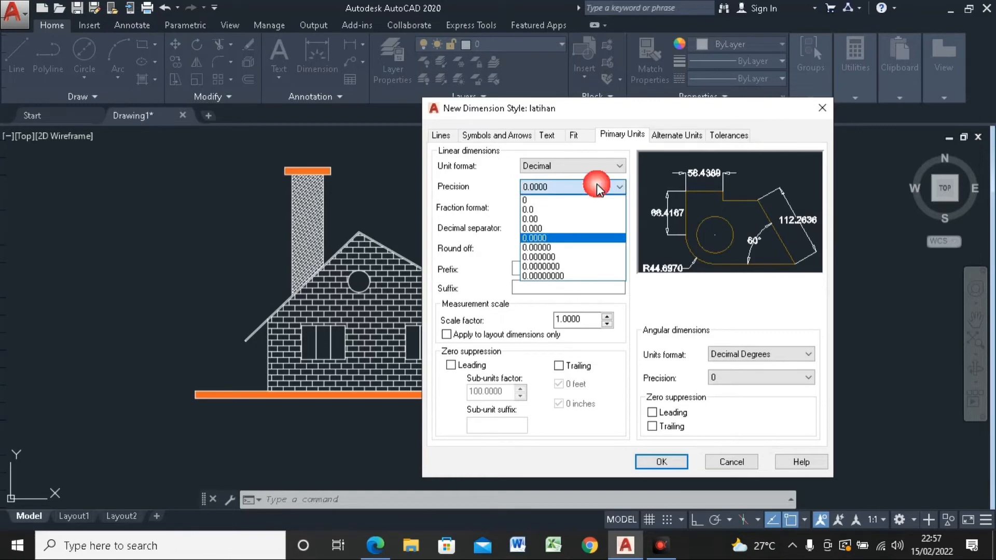
{"action": "left_click", "coordinate": [546, 200]}
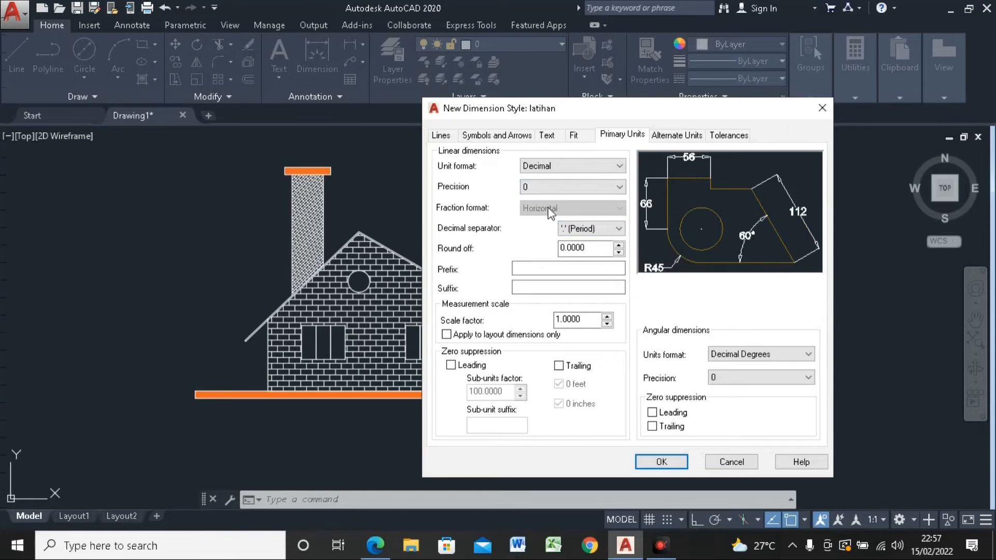
{"action": "left_click", "coordinate": [669, 462]}
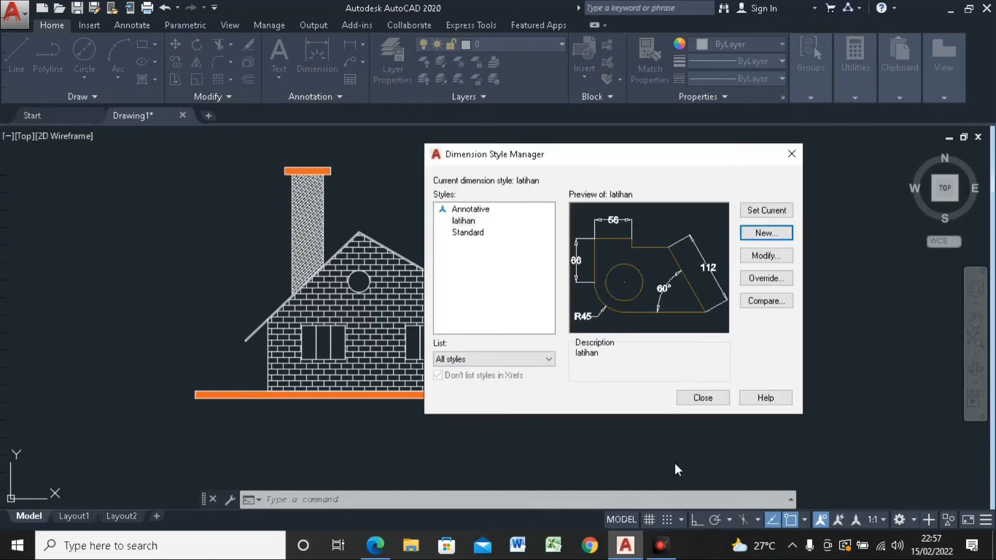
{"action": "left_click", "coordinate": [703, 398]}
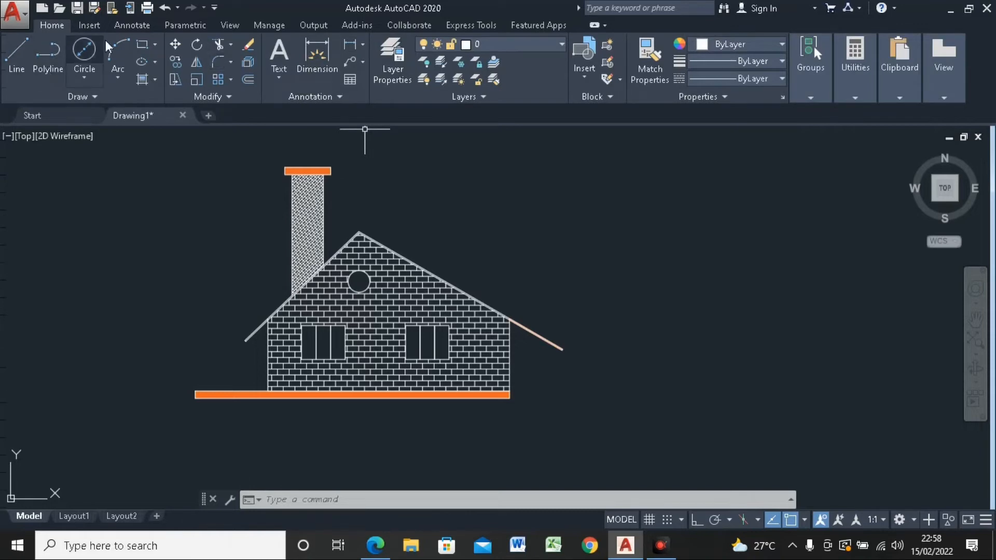
Step: Check which dimension style is current and which styles are available for annotation
{"action": "left_click", "coordinate": [128, 25]}
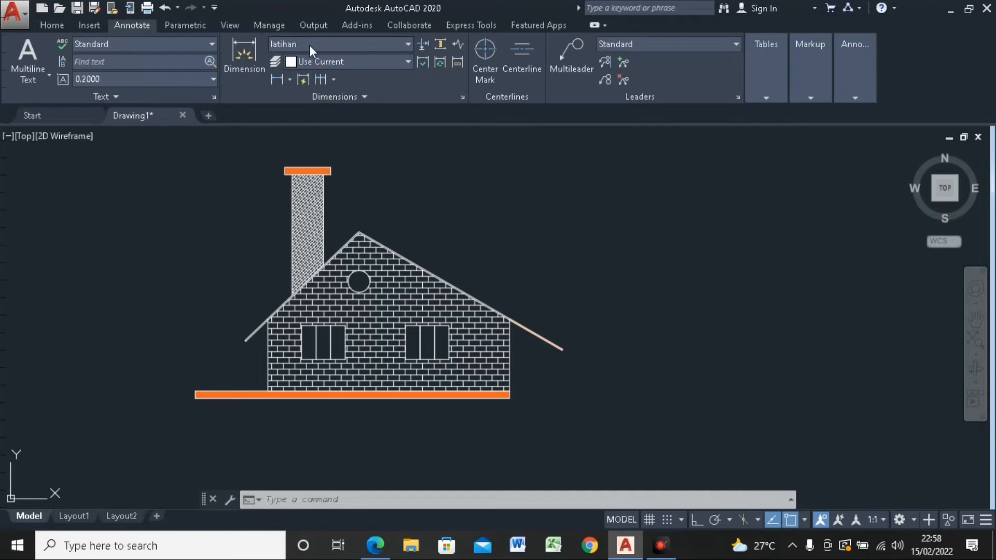
{"action": "left_click", "coordinate": [408, 44]}
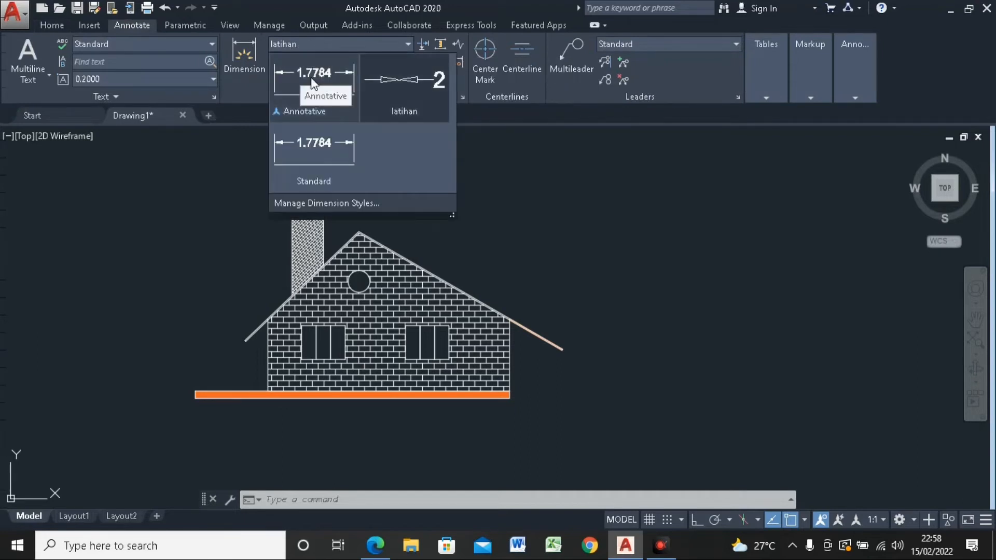
{"action": "left_click", "coordinate": [299, 41]}
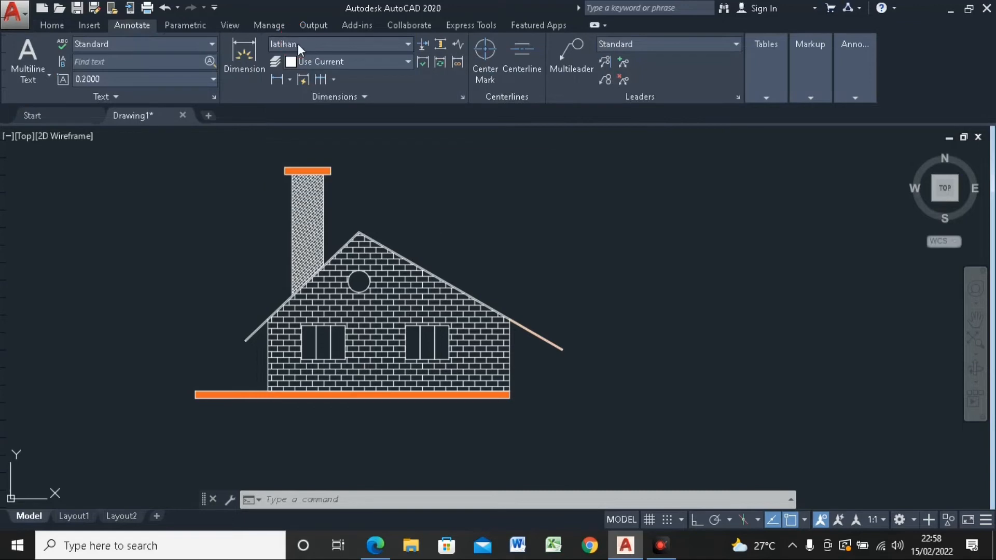
{"action": "left_click", "coordinate": [50, 26]}
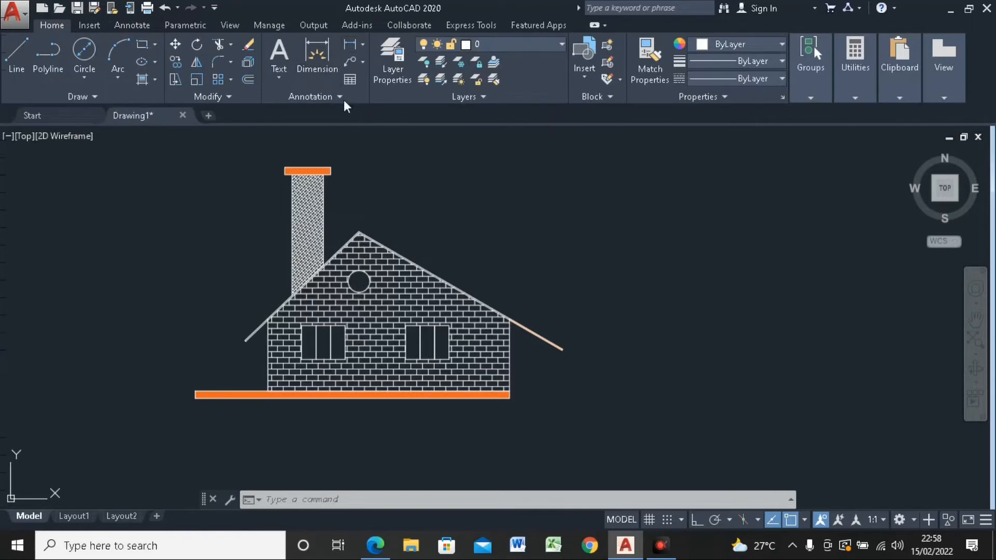
Step: Add a horizontal linear dimension across the full length of the orange base slab, placed just below it
{"action": "left_click", "coordinate": [363, 45]}
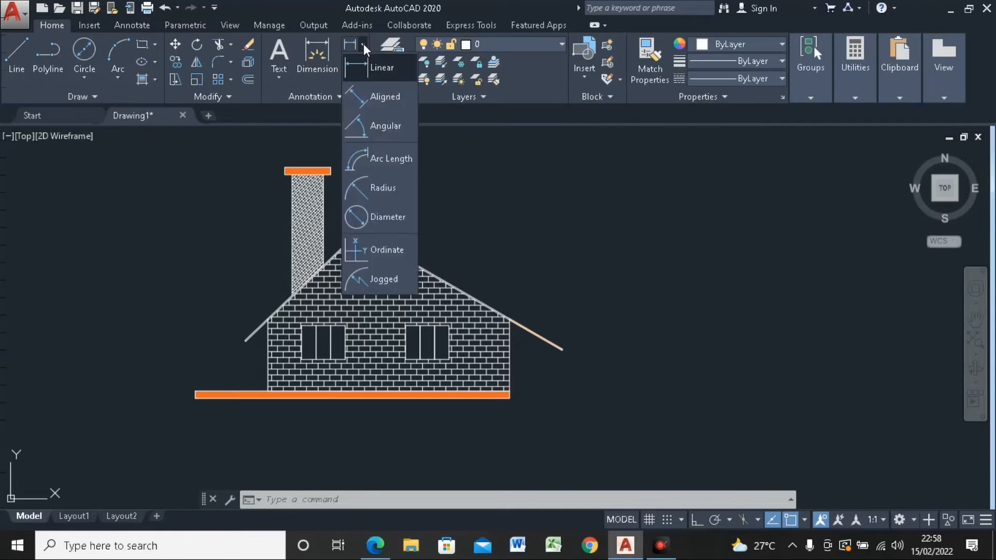
{"action": "left_click", "coordinate": [367, 67]}
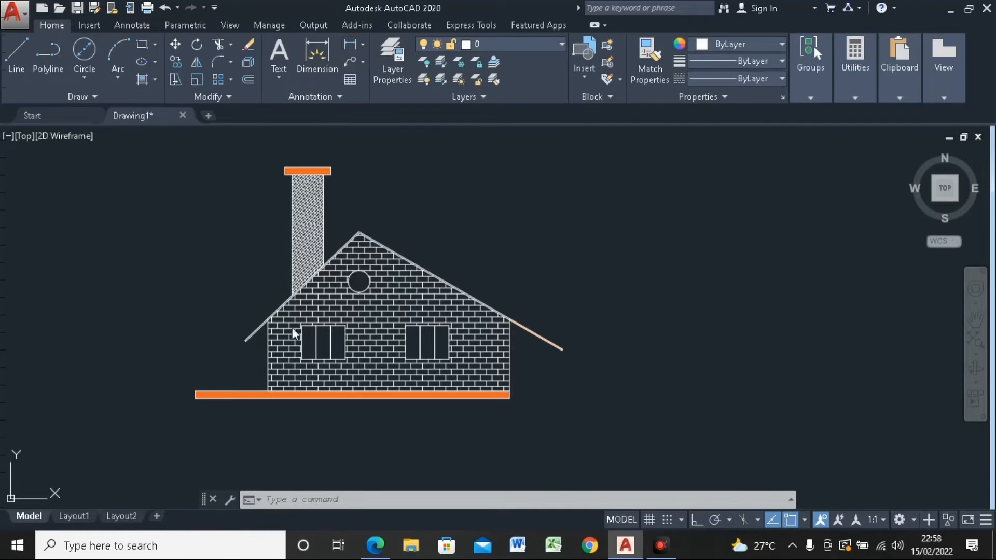
{"action": "left_click", "coordinate": [196, 398]}
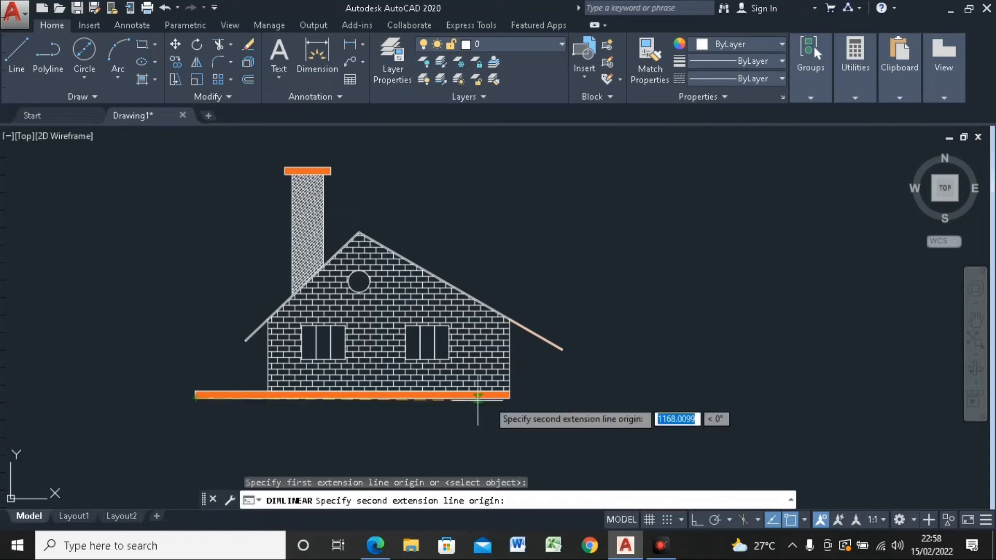
{"action": "left_click", "coordinate": [509, 398]}
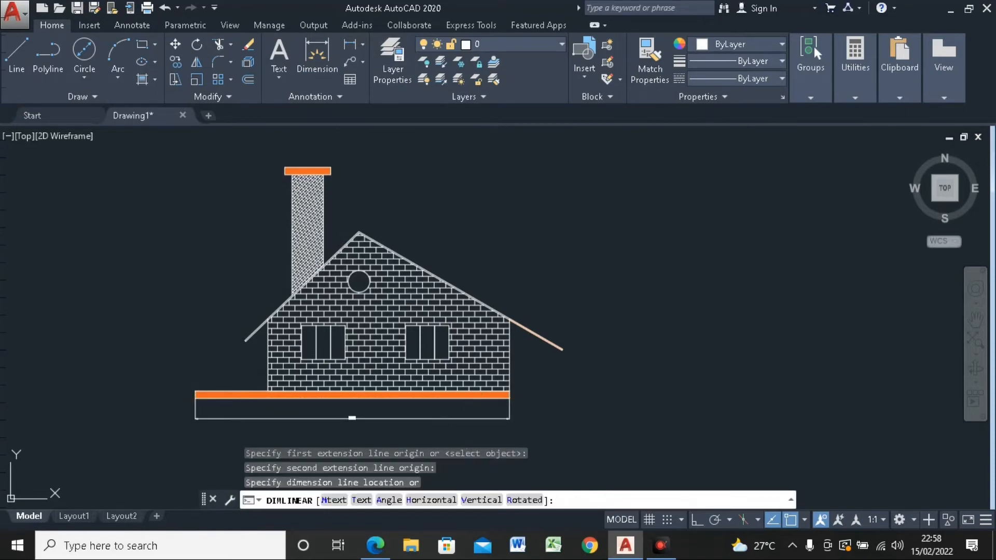
{"action": "left_click", "coordinate": [345, 418]}
Step: Examine how legible the text and arrowheads of the base slab's dimension are, both close up and against the whole house
{"action": "middle_click_drag", "start_coordinate": [345, 393], "coordinate": [358, 351]}
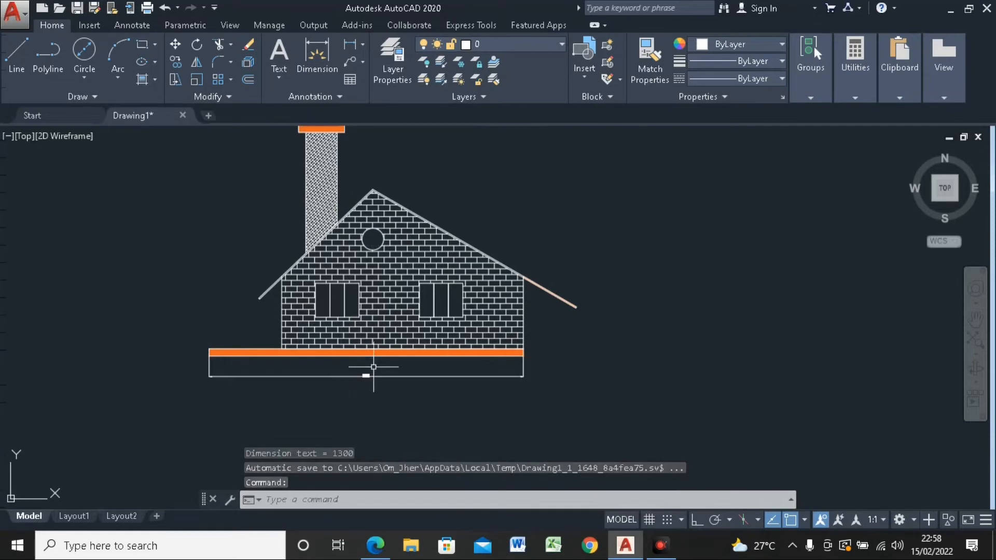
{"action": "scroll", "coordinate": [367, 372], "scroll_direction": "up", "scroll_amount": 6}
{"action": "scroll", "coordinate": [371, 372], "scroll_direction": "down", "scroll_amount": 5}
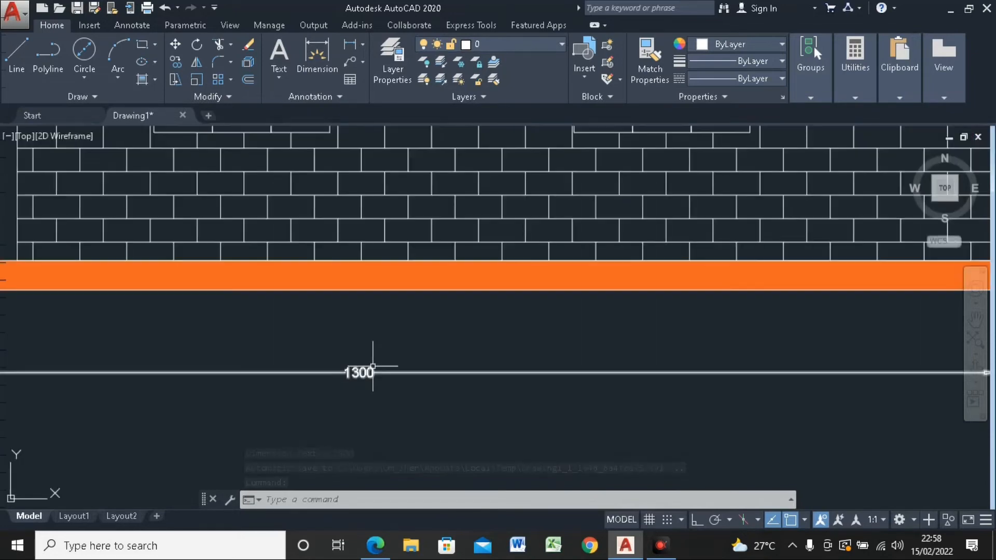
{"action": "scroll", "coordinate": [356, 349], "scroll_direction": "up", "scroll_amount": 6}
{"action": "scroll", "coordinate": [362, 309], "scroll_direction": "down", "scroll_amount": 4}
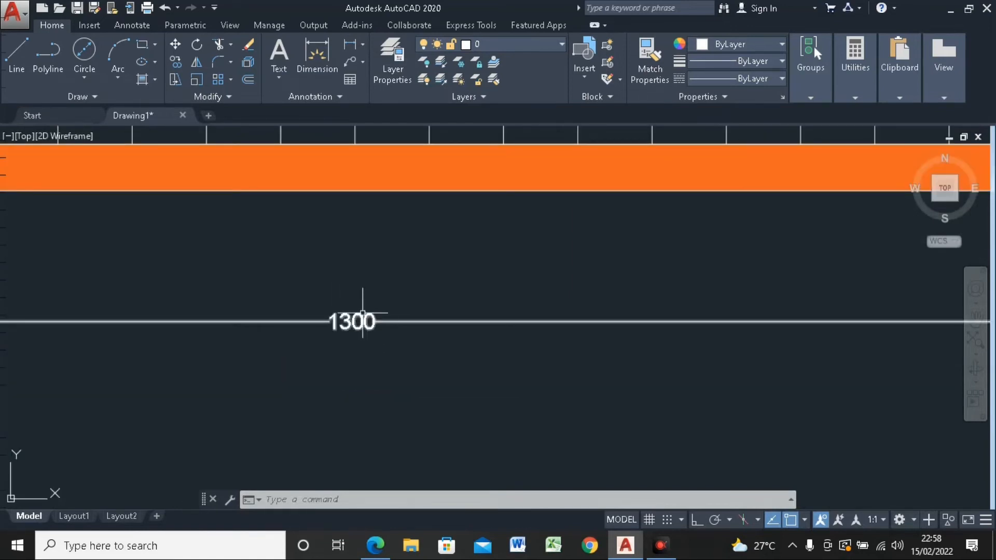
{"action": "scroll", "coordinate": [366, 316], "scroll_direction": "down", "scroll_amount": 5}
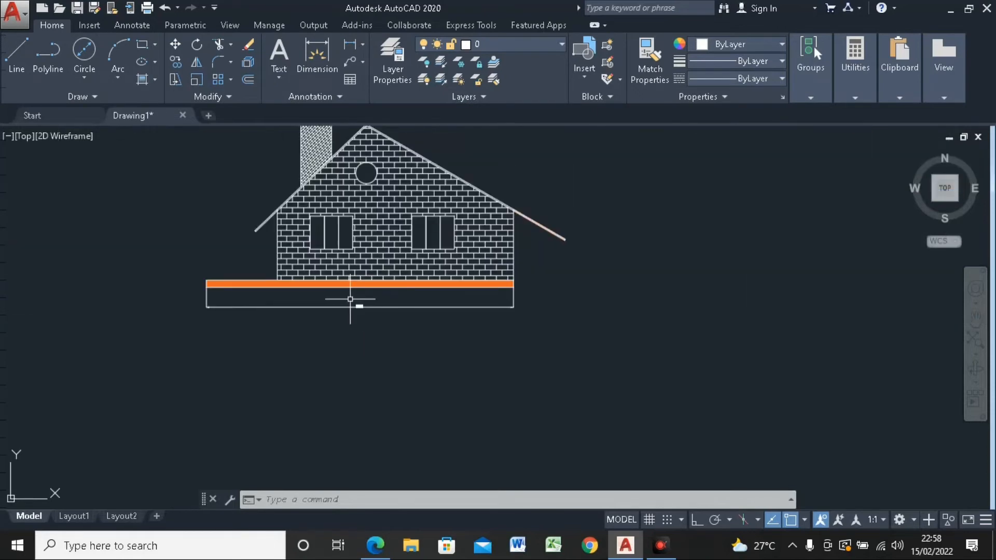
{"action": "middle_click_drag", "start_coordinate": [352, 298], "coordinate": [357, 361]}
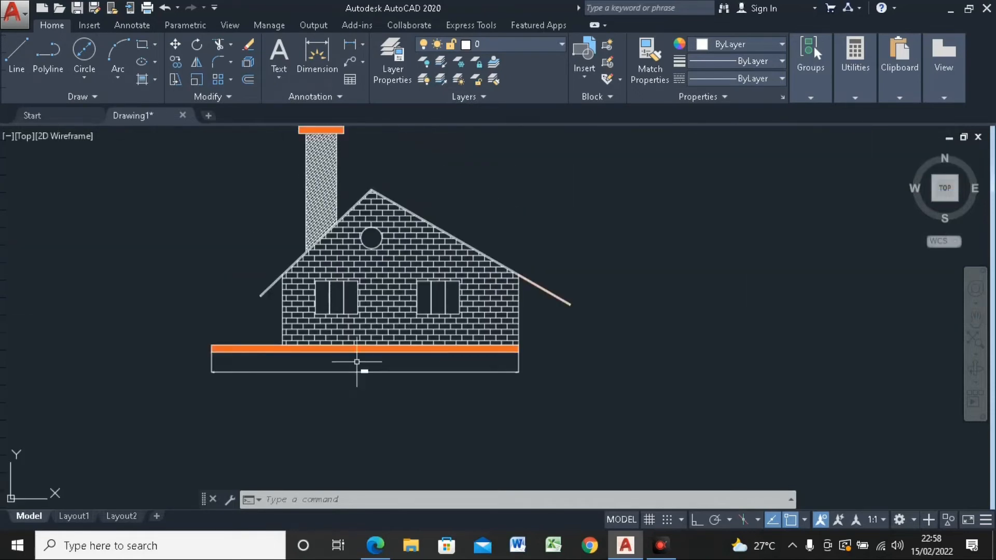
{"action": "scroll", "coordinate": [357, 362], "scroll_direction": "up", "scroll_amount": 2}
{"action": "middle_click_drag", "start_coordinate": [338, 282], "coordinate": [328, 325]}
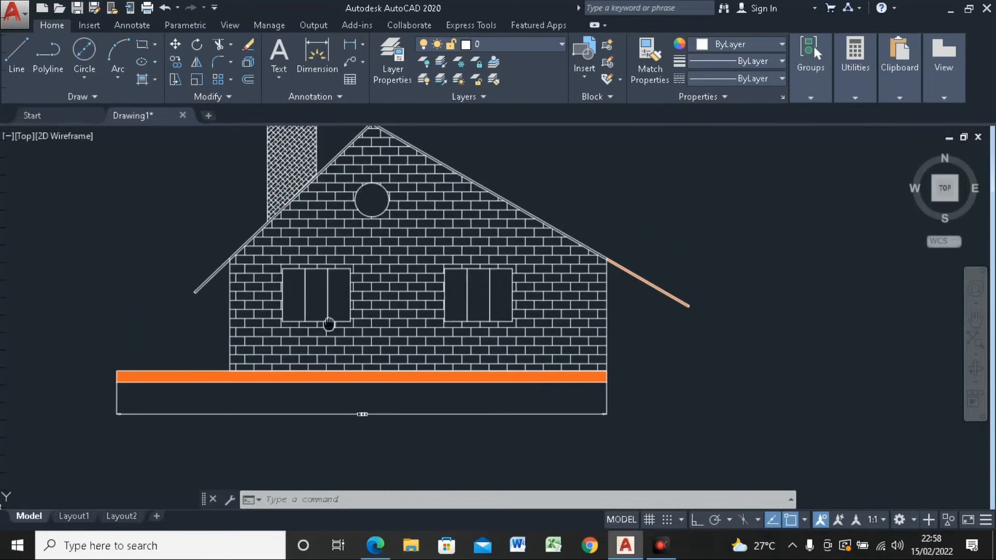
{"action": "scroll", "coordinate": [329, 325], "scroll_direction": "down", "scroll_amount": 2}
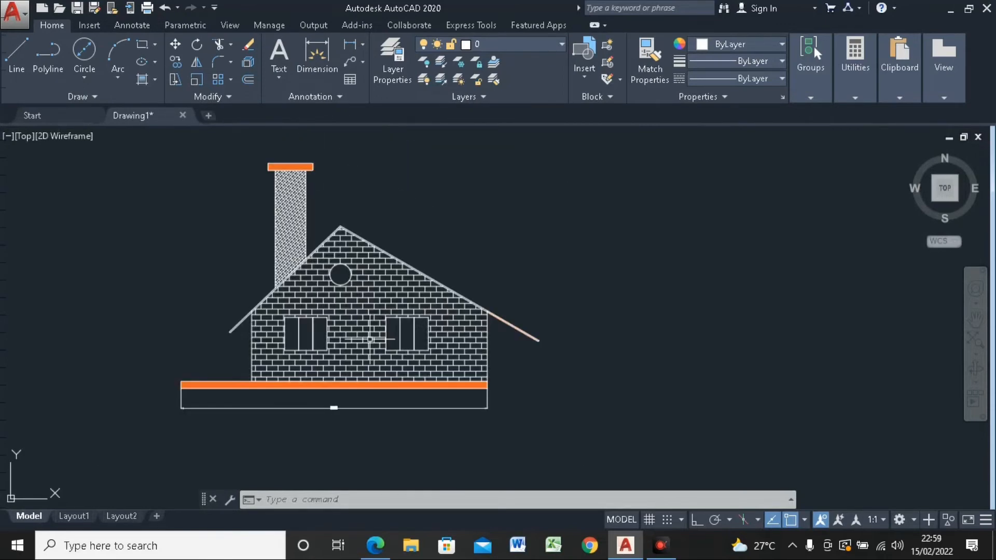
{"action": "scroll", "coordinate": [190, 405], "scroll_direction": "up", "scroll_amount": 3}
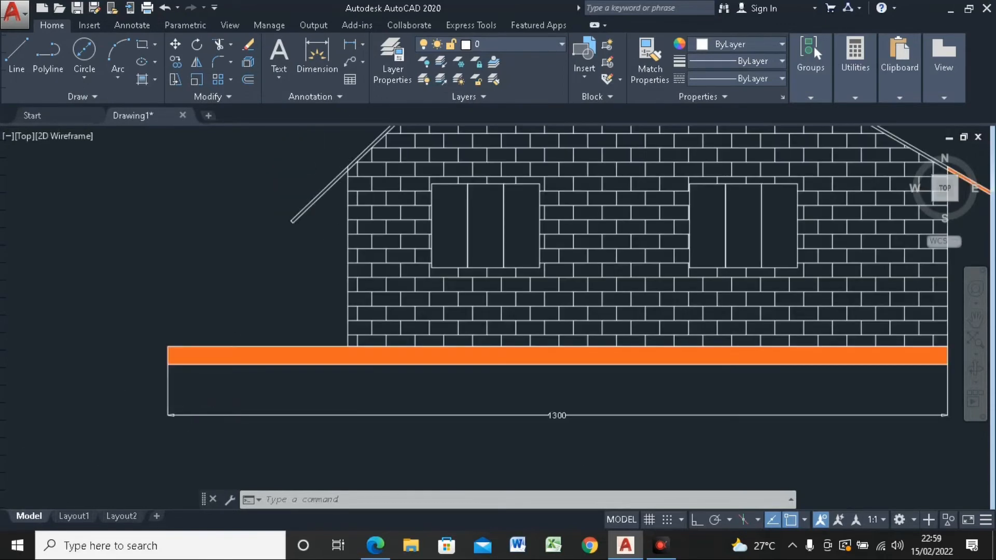
{"action": "scroll", "coordinate": [167, 407], "scroll_direction": "up", "scroll_amount": 4}
{"action": "scroll", "coordinate": [147, 400], "scroll_direction": "down", "scroll_amount": 6}
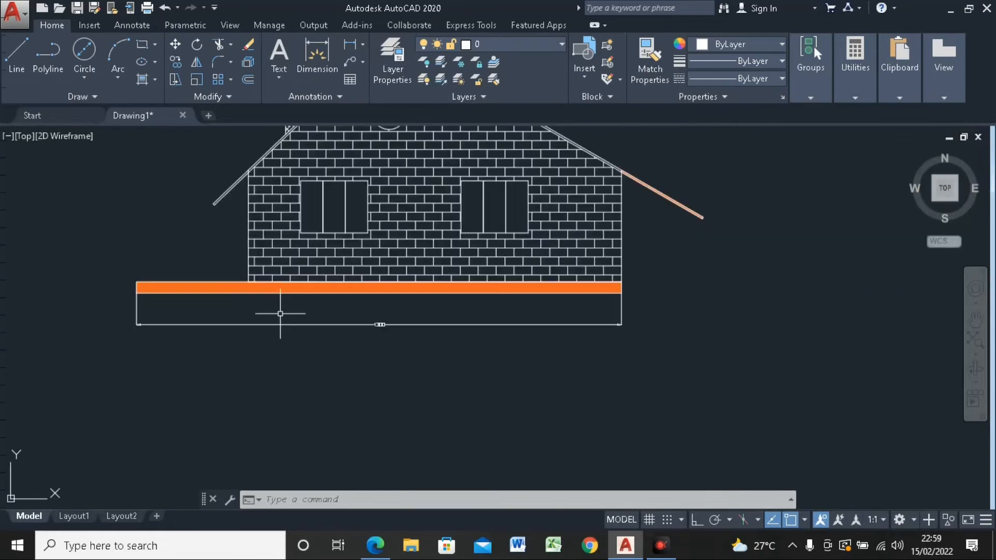
{"action": "scroll", "coordinate": [377, 325], "scroll_direction": "up", "scroll_amount": 5}
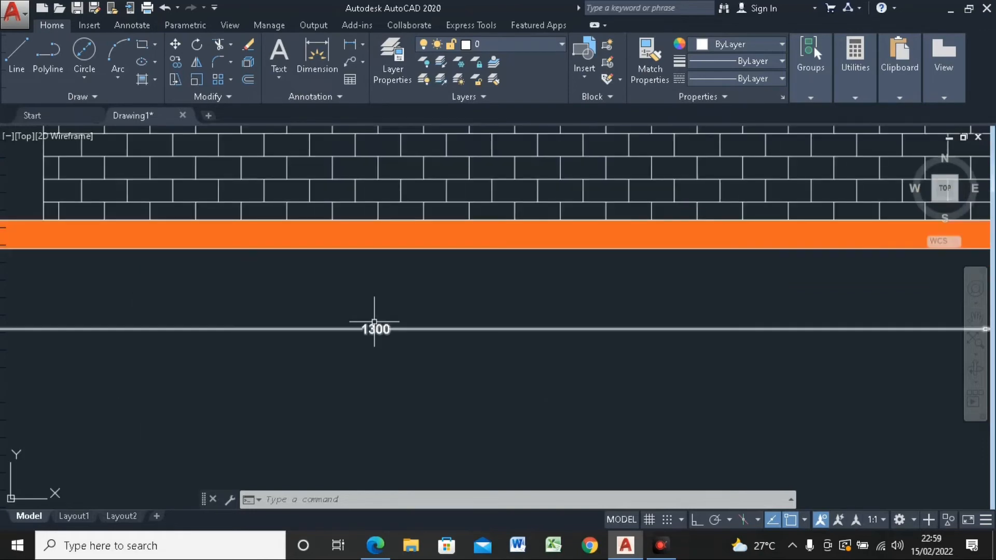
{"action": "scroll", "coordinate": [375, 326], "scroll_direction": "down", "scroll_amount": 5}
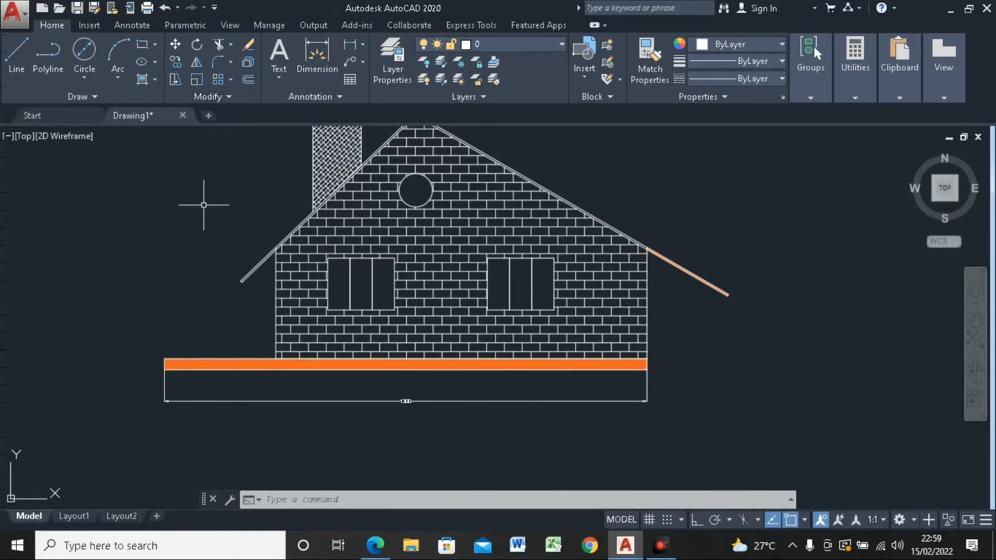
Step: Open the latihan dimension style for modification and set its arrow size to 30
{"action": "type", "text": "D"}
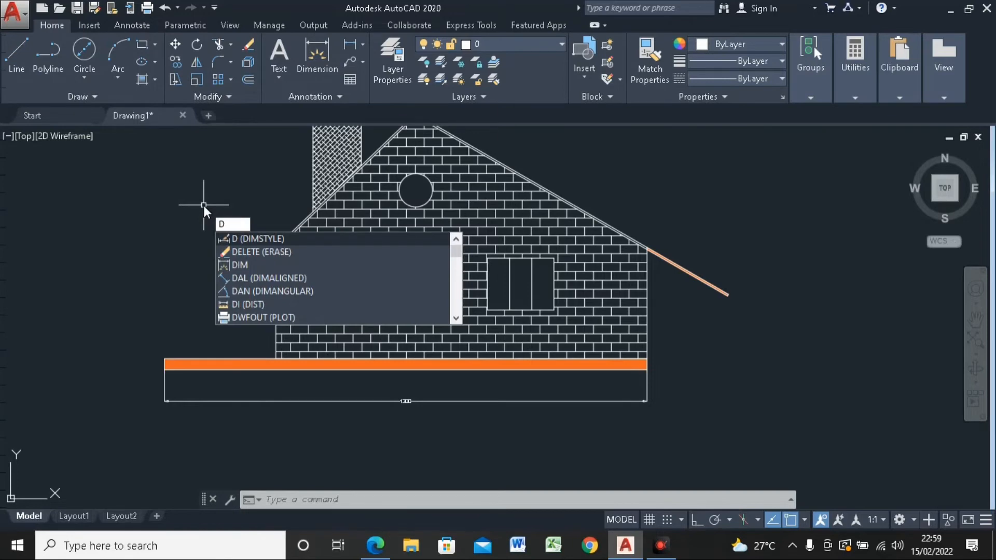
{"action": "key", "text": "Escape"}
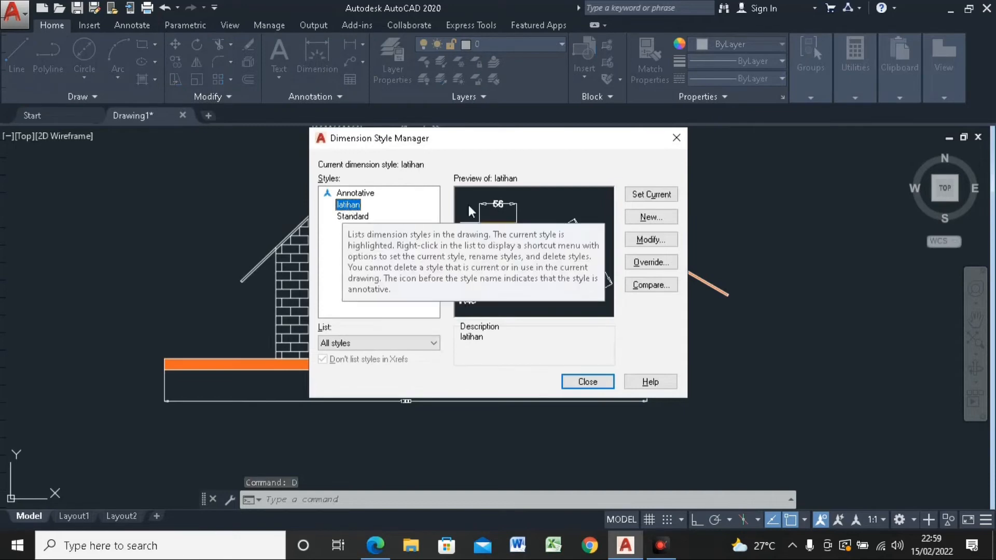
{"action": "left_click", "coordinate": [643, 241]}
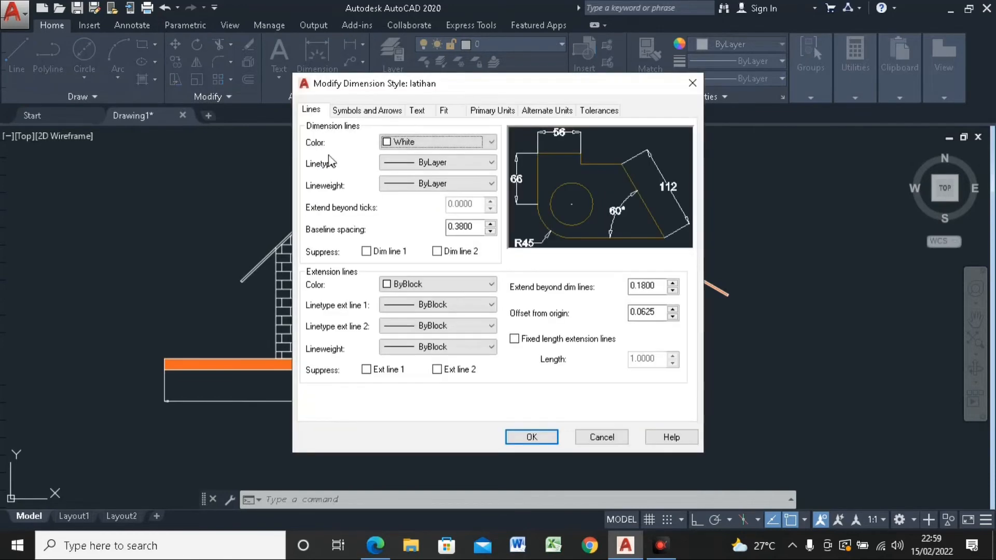
{"action": "left_click", "coordinate": [358, 110]}
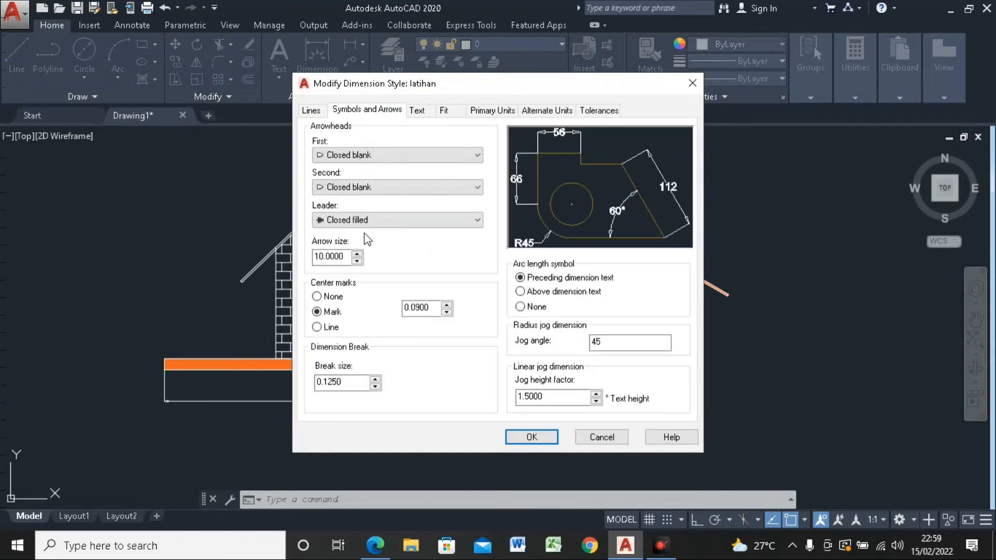
{"action": "left_click_drag", "start_coordinate": [355, 259], "coordinate": [313, 257]}
{"action": "type", "text": "30"}
Step: Set the latihan style's text height to 30, then save the style and close the Dimension Style Manager
{"action": "left_click", "coordinate": [416, 110]}
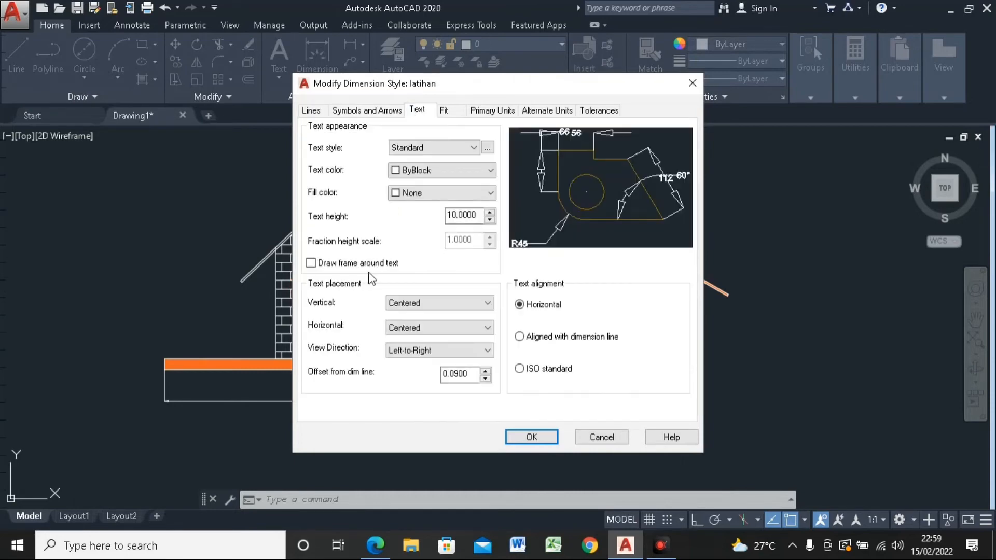
{"action": "left_click_drag", "start_coordinate": [469, 214], "coordinate": [434, 222]}
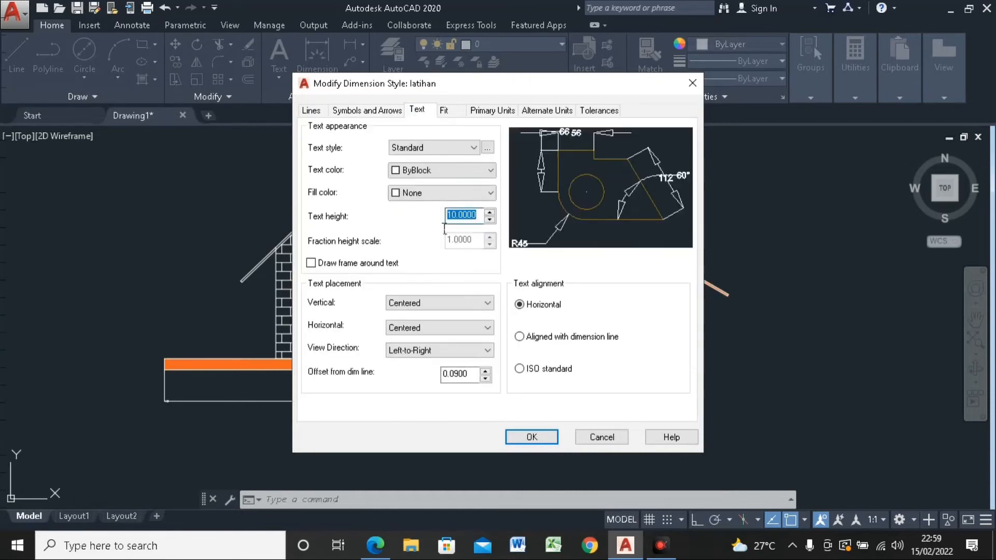
{"action": "type", "text": "30"}
{"action": "left_click", "coordinate": [532, 437]}
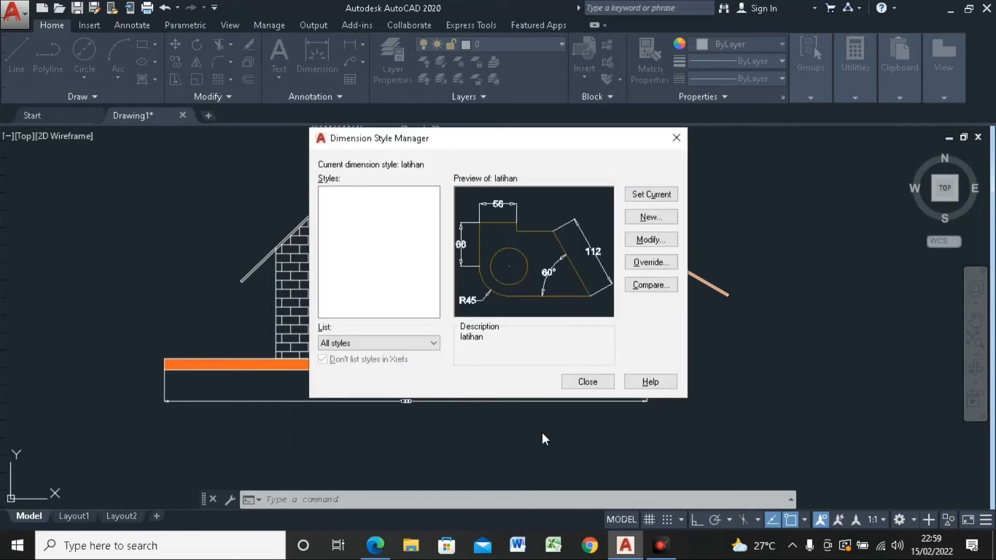
{"action": "left_click", "coordinate": [586, 382]}
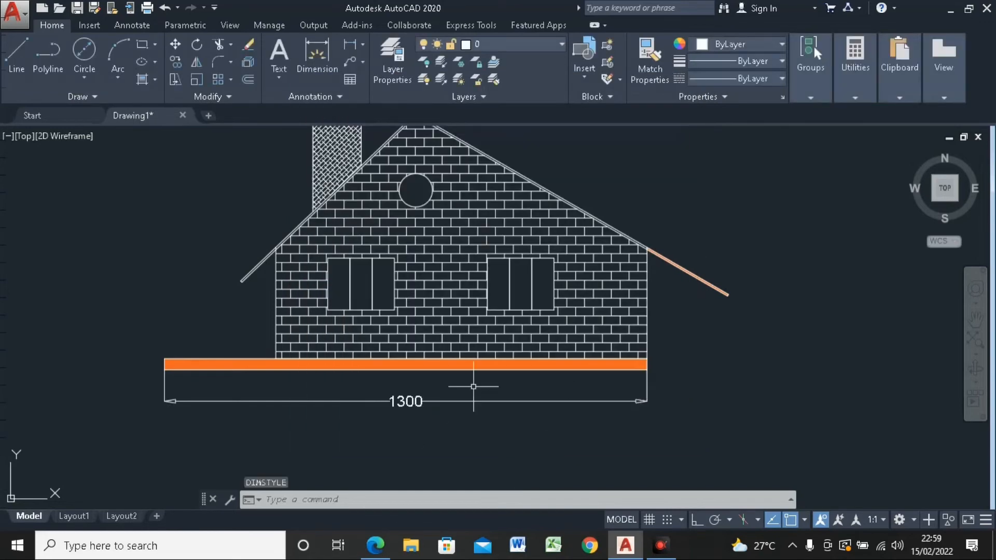
Step: Add a vertical linear dimension from the top of the chimney cap to the underside of the base slab, placed left of the house
{"action": "scroll", "coordinate": [473, 386], "scroll_direction": "down", "scroll_amount": 3}
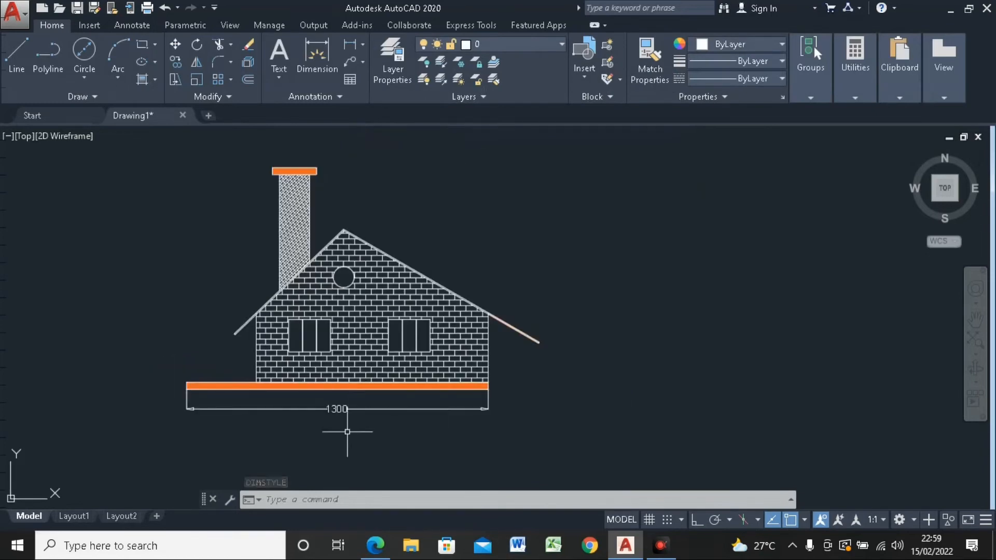
{"action": "middle_click_drag", "start_coordinate": [286, 339], "coordinate": [306, 352]}
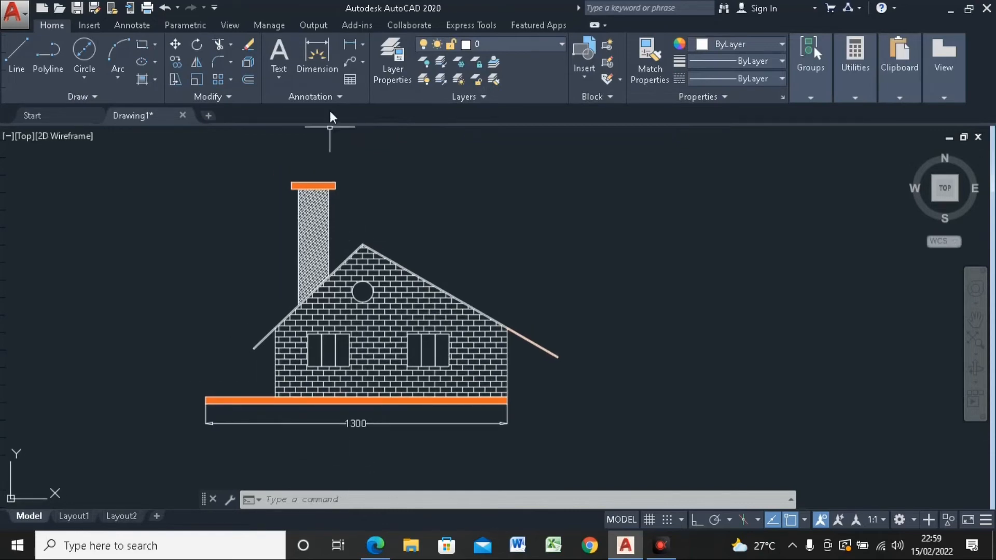
{"action": "left_click", "coordinate": [364, 45]}
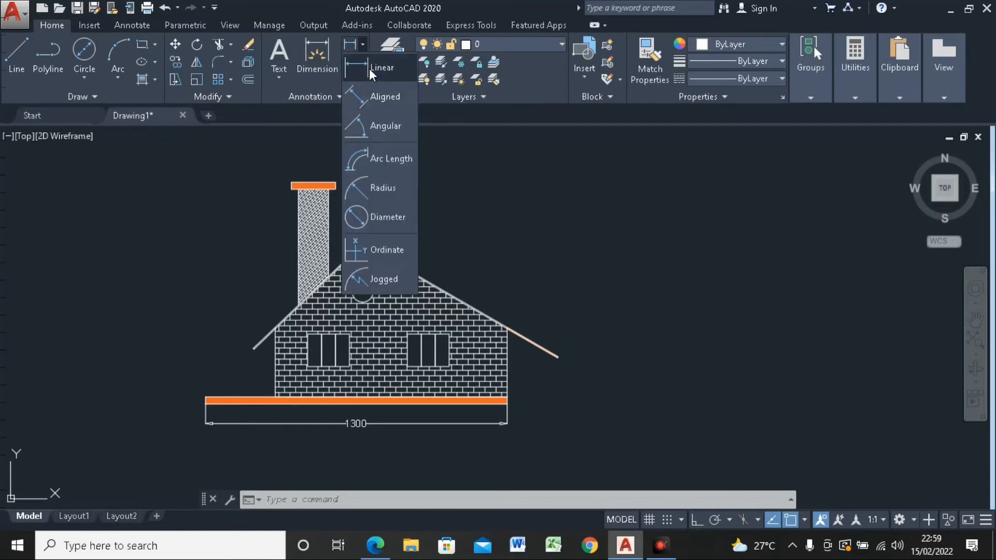
{"action": "left_click", "coordinate": [369, 68]}
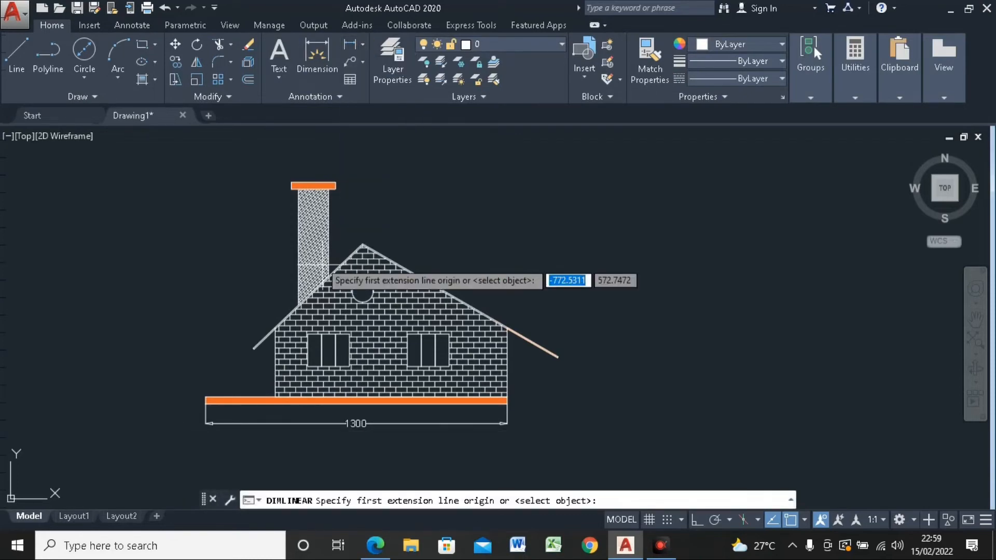
{"action": "left_click", "coordinate": [291, 182]}
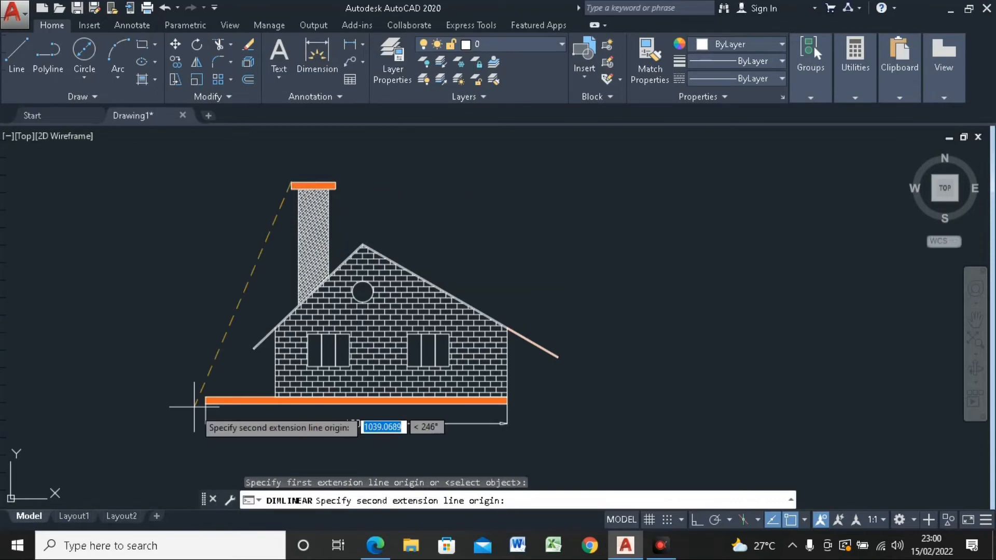
{"action": "scroll", "coordinate": [214, 404], "scroll_direction": "up", "scroll_amount": 4}
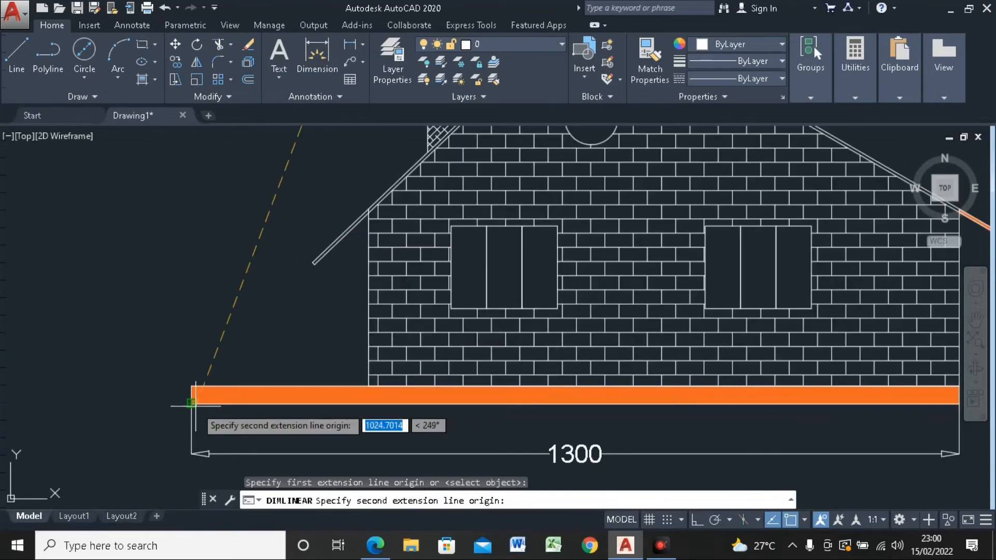
{"action": "scroll", "coordinate": [192, 404], "scroll_direction": "up", "scroll_amount": 5}
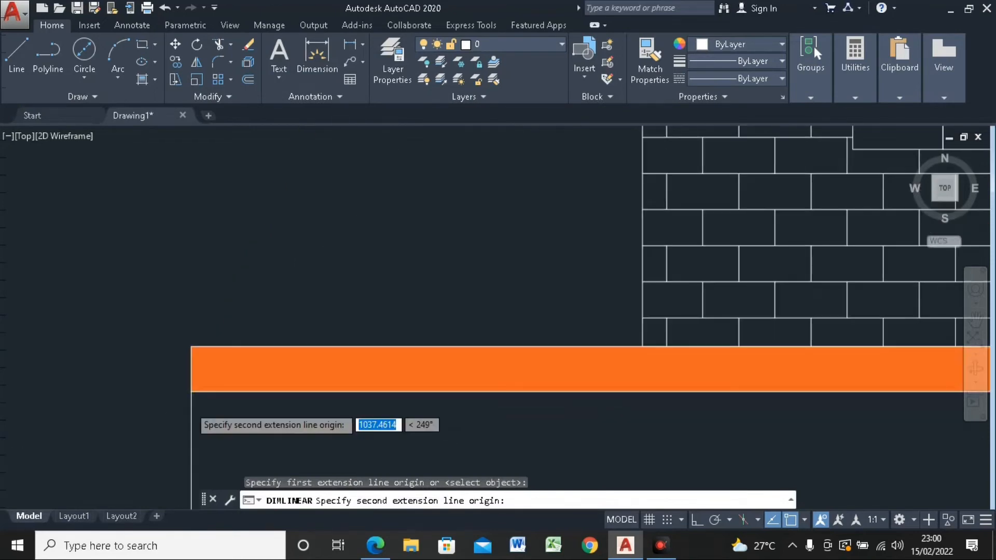
{"action": "scroll", "coordinate": [208, 311], "scroll_direction": "down", "scroll_amount": 5}
{"action": "scroll", "coordinate": [222, 161], "scroll_direction": "up", "scroll_amount": 4}
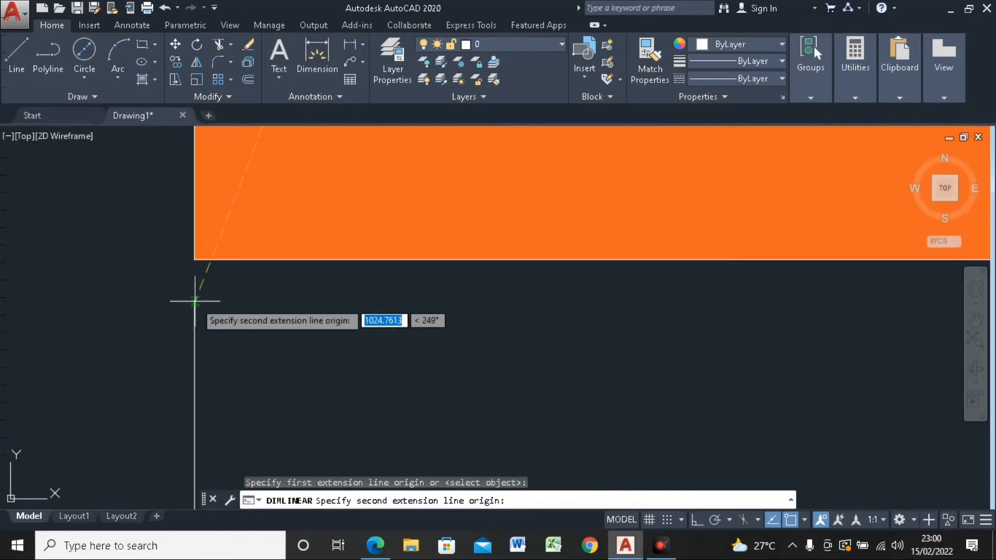
{"action": "scroll", "coordinate": [195, 300], "scroll_direction": "down", "scroll_amount": 5}
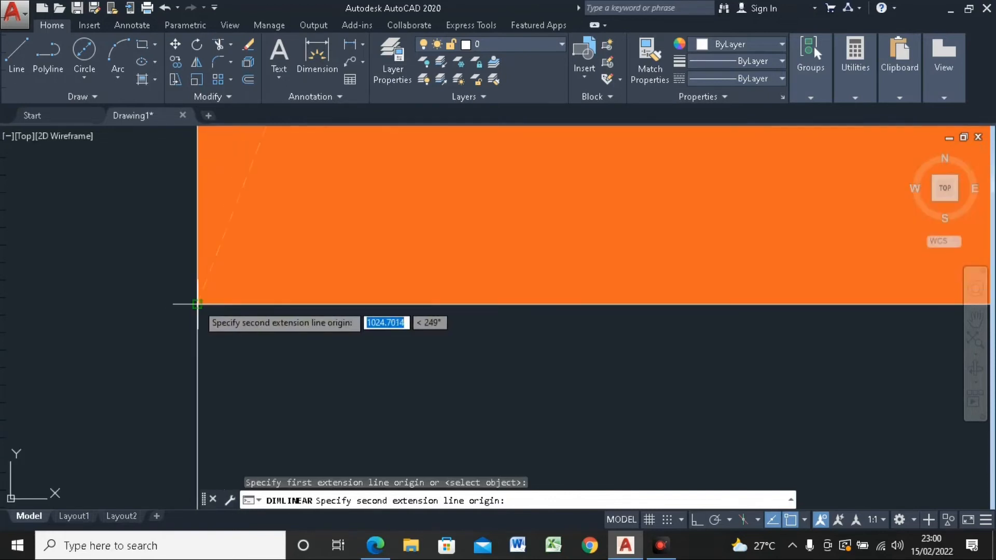
{"action": "scroll", "coordinate": [204, 299], "scroll_direction": "down", "scroll_amount": 2}
{"action": "scroll", "coordinate": [207, 291], "scroll_direction": "up", "scroll_amount": 5}
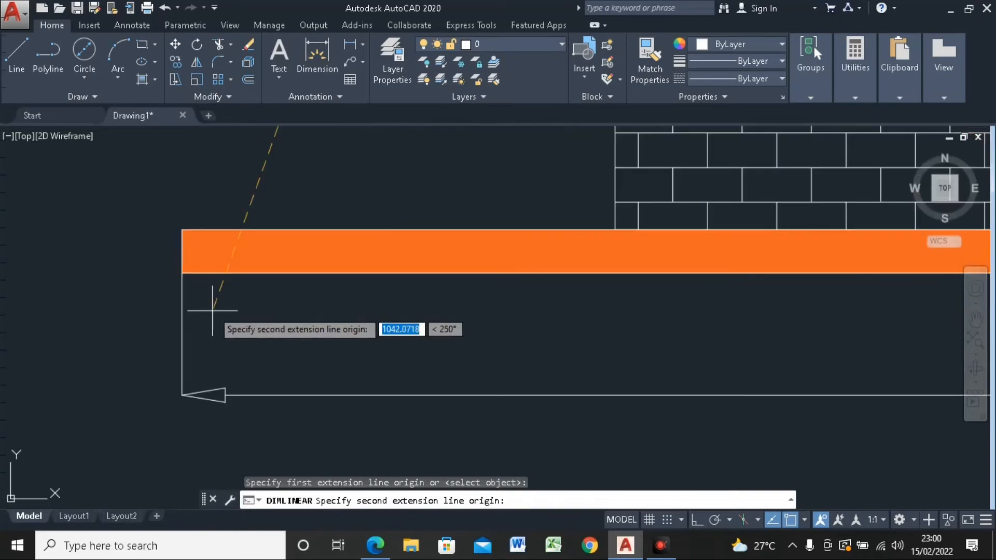
{"action": "left_click", "coordinate": [221, 269]}
{"action": "scroll", "coordinate": [218, 306], "scroll_direction": "down", "scroll_amount": 6}
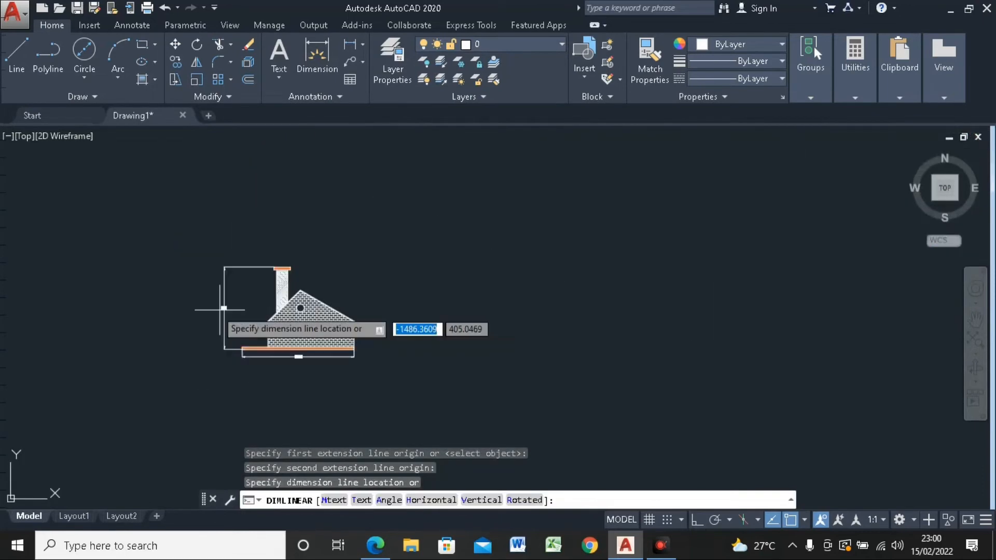
{"action": "left_click", "coordinate": [228, 308]}
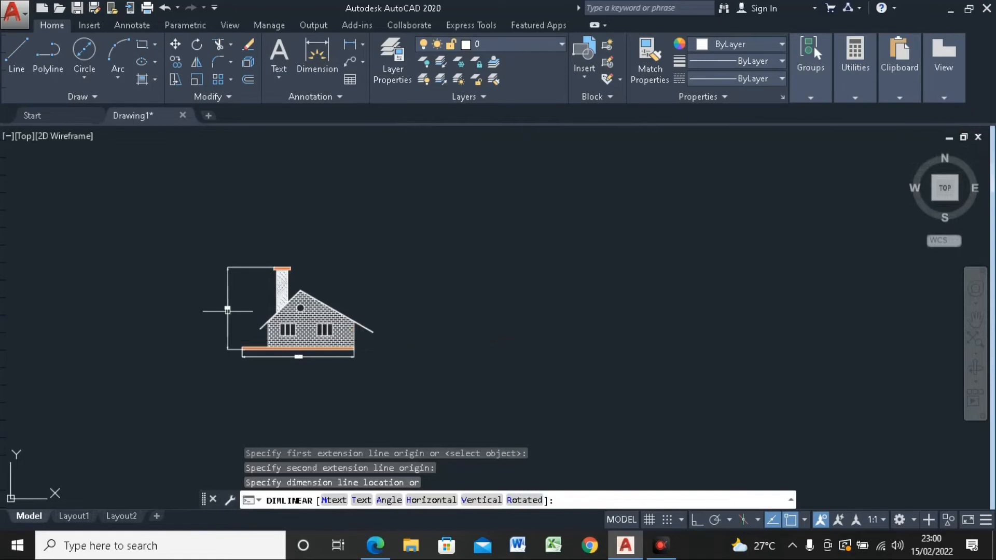
{"action": "scroll", "coordinate": [223, 310], "scroll_direction": "up", "scroll_amount": 5}
{"action": "scroll", "coordinate": [208, 291], "scroll_direction": "down", "scroll_amount": 3}
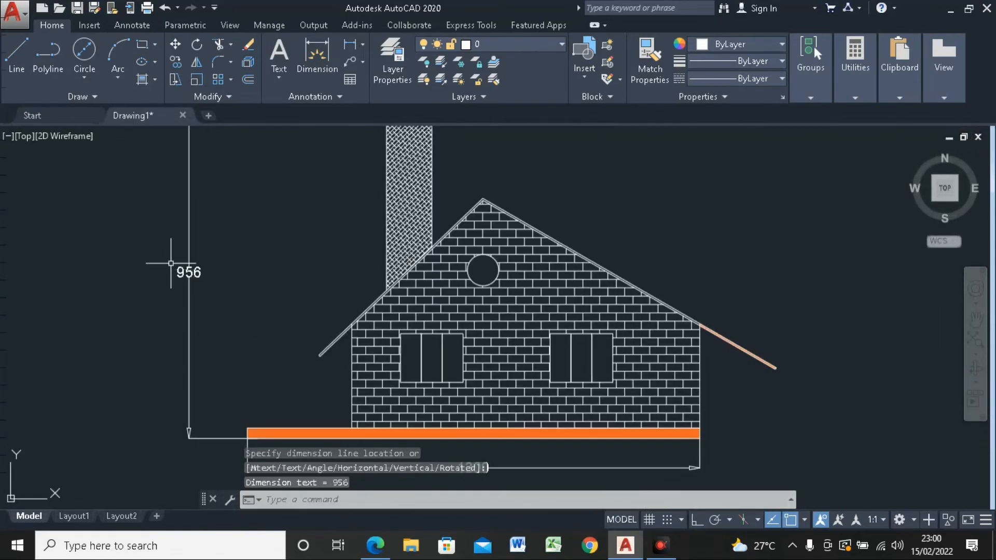
{"action": "scroll", "coordinate": [234, 311], "scroll_direction": "down", "scroll_amount": 2}
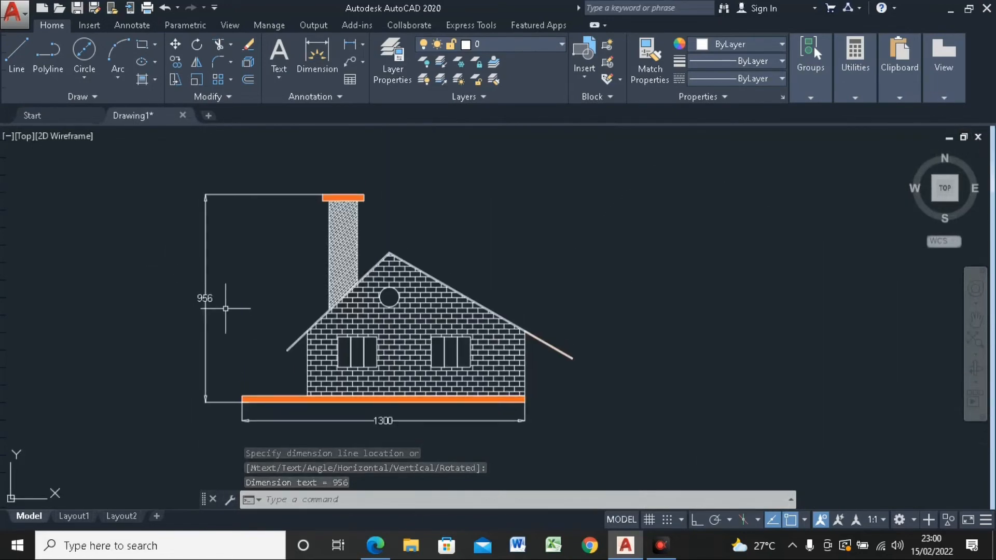
Step: Add a vertical linear dimension from the roof peak to the slab's underside, placed between the house and the overall height dimension
{"action": "left_click", "coordinate": [349, 46]}
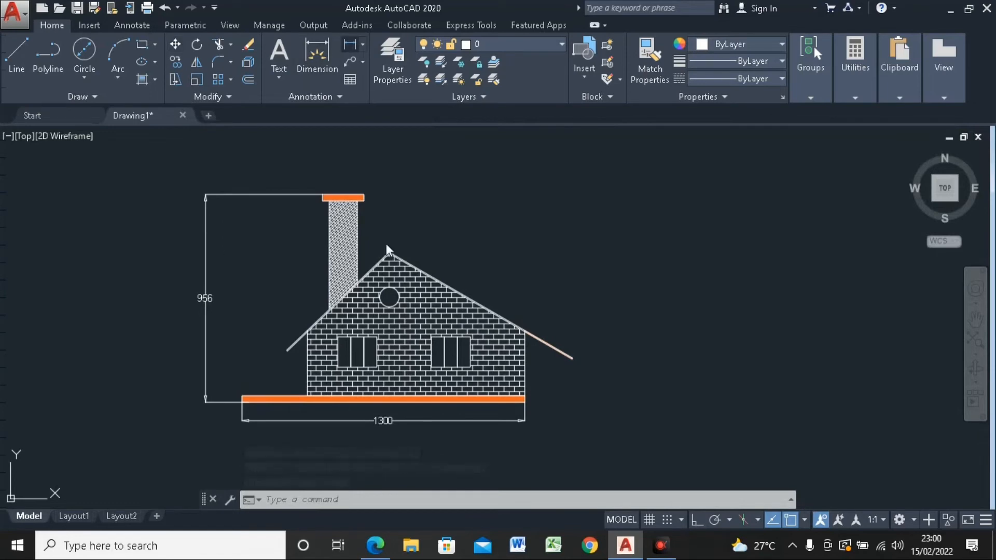
{"action": "scroll", "coordinate": [376, 244], "scroll_direction": "up", "scroll_amount": 5}
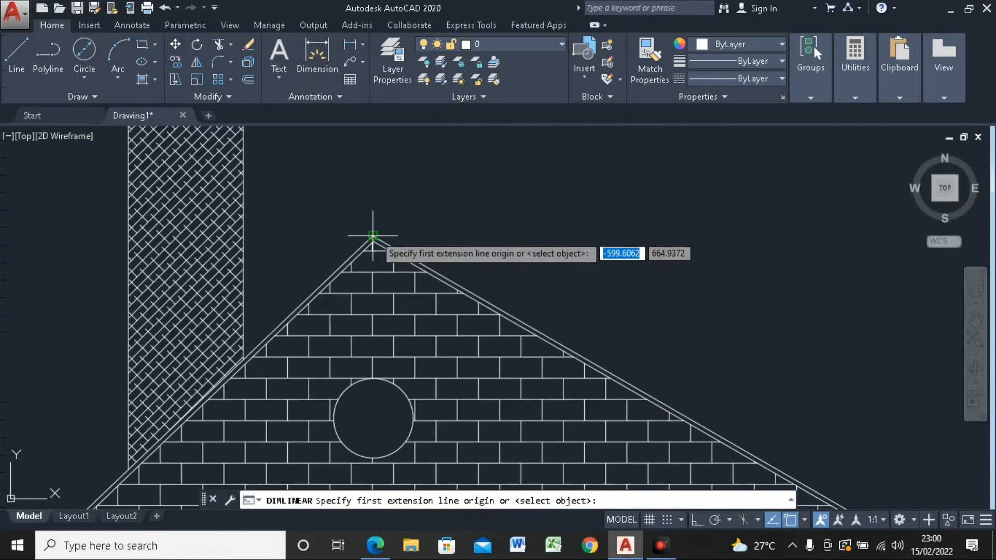
{"action": "left_click", "coordinate": [372, 236]}
{"action": "scroll", "coordinate": [372, 237], "scroll_direction": "down", "scroll_amount": 5}
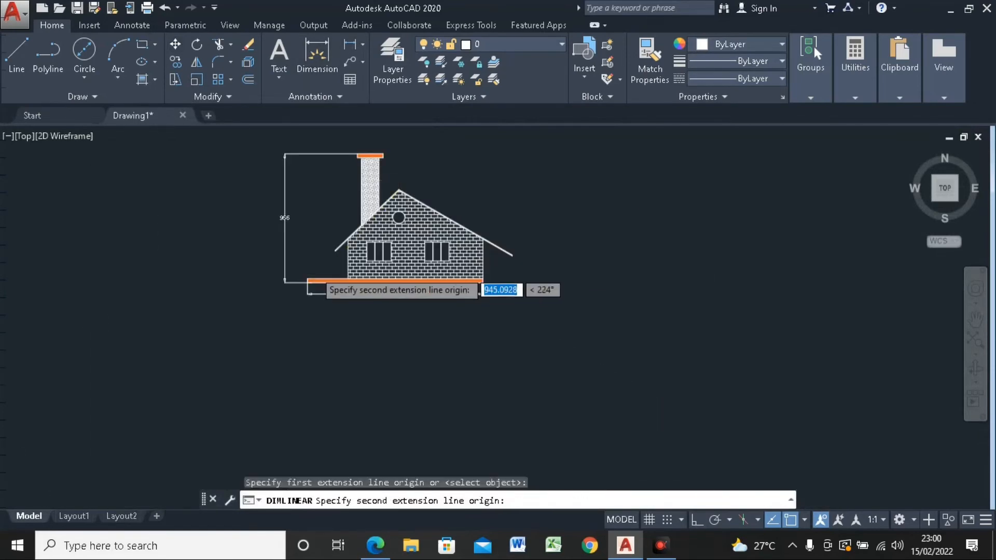
{"action": "scroll", "coordinate": [308, 295], "scroll_direction": "up", "scroll_amount": 3}
{"action": "scroll", "coordinate": [309, 295], "scroll_direction": "up", "scroll_amount": 2}
{"action": "left_click", "coordinate": [306, 292]}
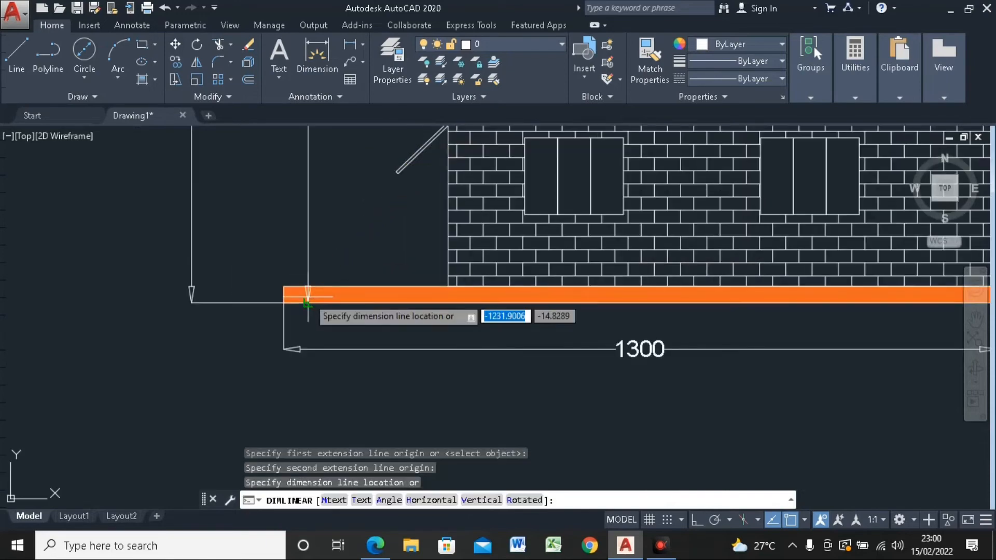
{"action": "scroll", "coordinate": [311, 289], "scroll_direction": "down", "scroll_amount": 2}
{"action": "left_click", "coordinate": [247, 245]}
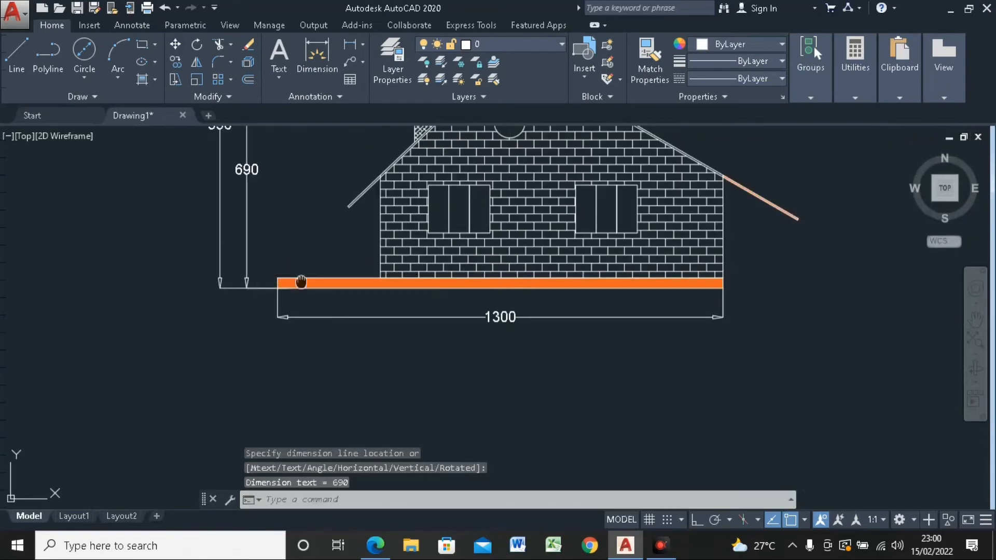
{"action": "middle_click_drag", "start_coordinate": [296, 283], "coordinate": [231, 381]}
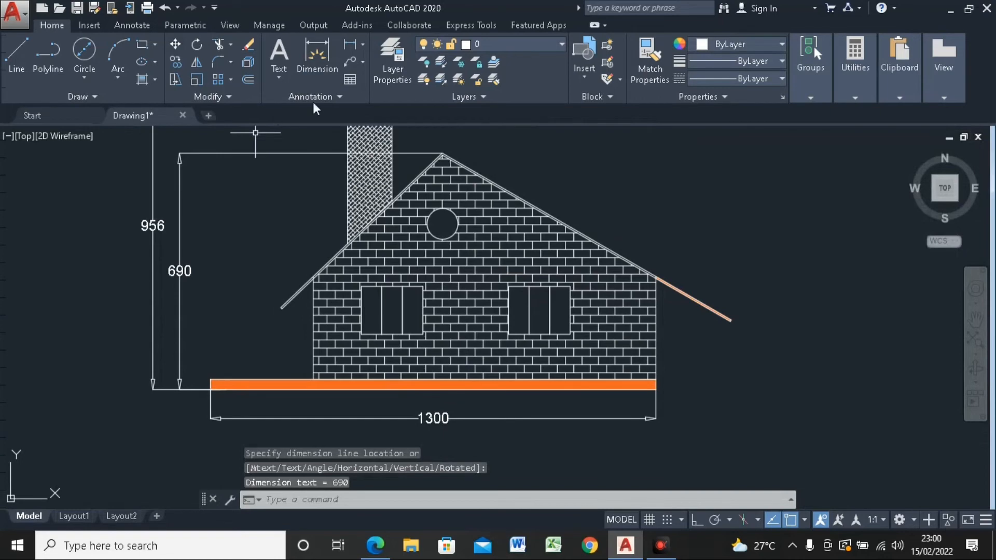
Step: Add an aligned dimension along the right roof slope from the roof peak to the eave end, offset above the roof
{"action": "left_click", "coordinate": [363, 46]}
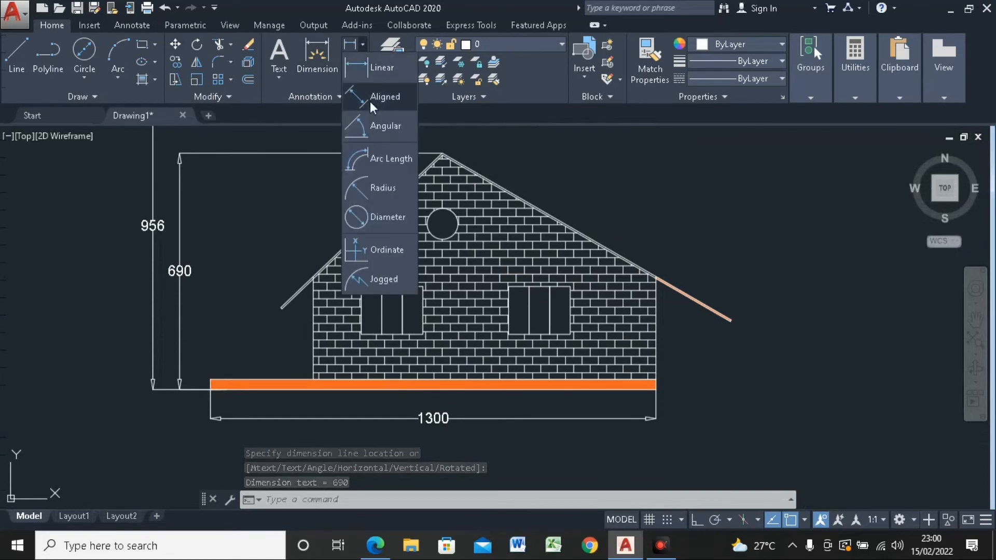
{"action": "left_click", "coordinate": [513, 167]}
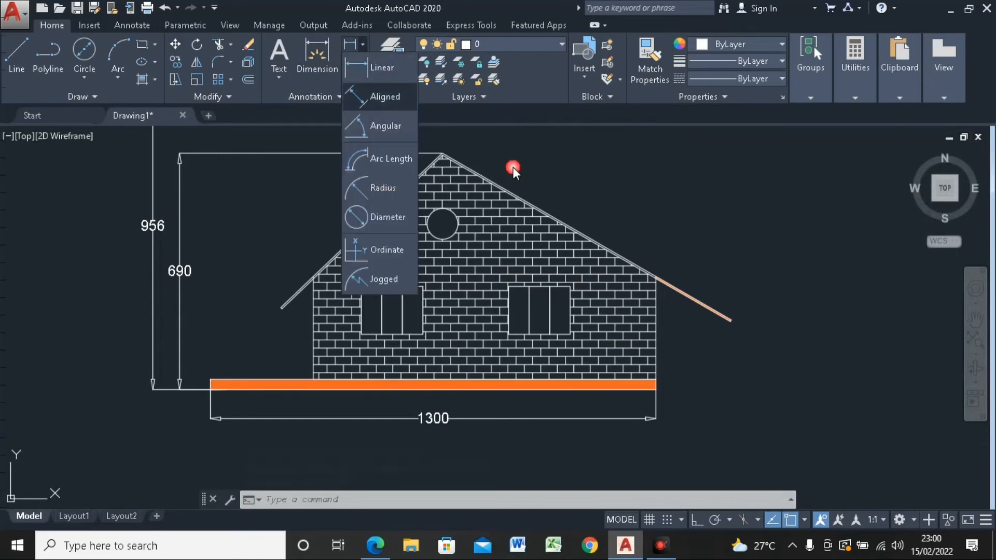
{"action": "middle_click_drag", "start_coordinate": [483, 166], "coordinate": [459, 208]}
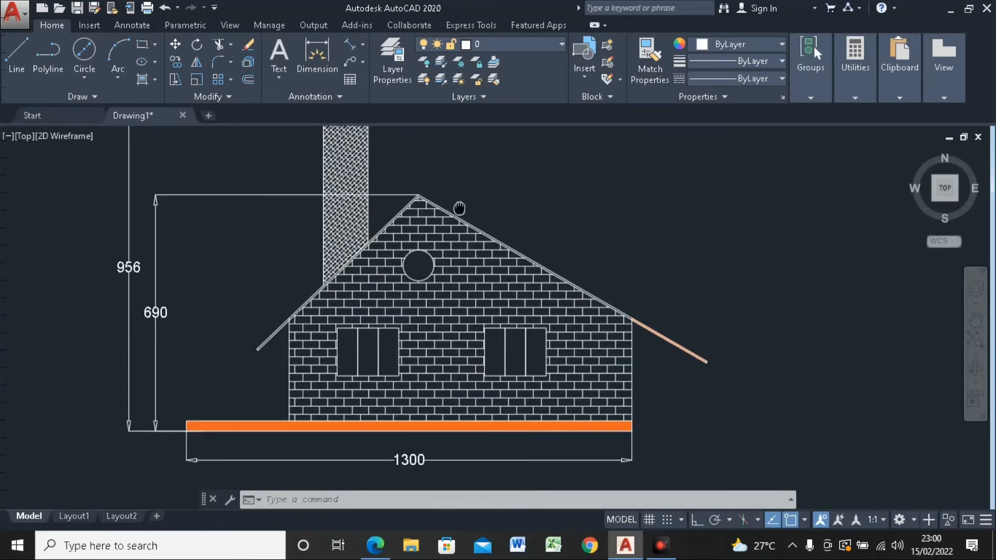
{"action": "scroll", "coordinate": [460, 208], "scroll_direction": "up", "scroll_amount": 4}
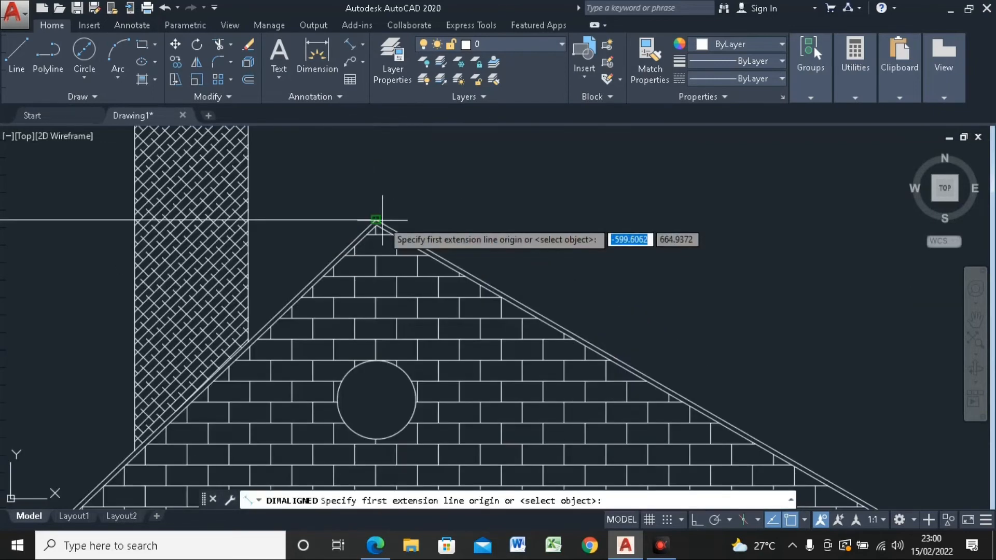
{"action": "scroll", "coordinate": [382, 220], "scroll_direction": "up", "scroll_amount": 6}
{"action": "scroll", "coordinate": [382, 220], "scroll_direction": "up", "scroll_amount": 8}
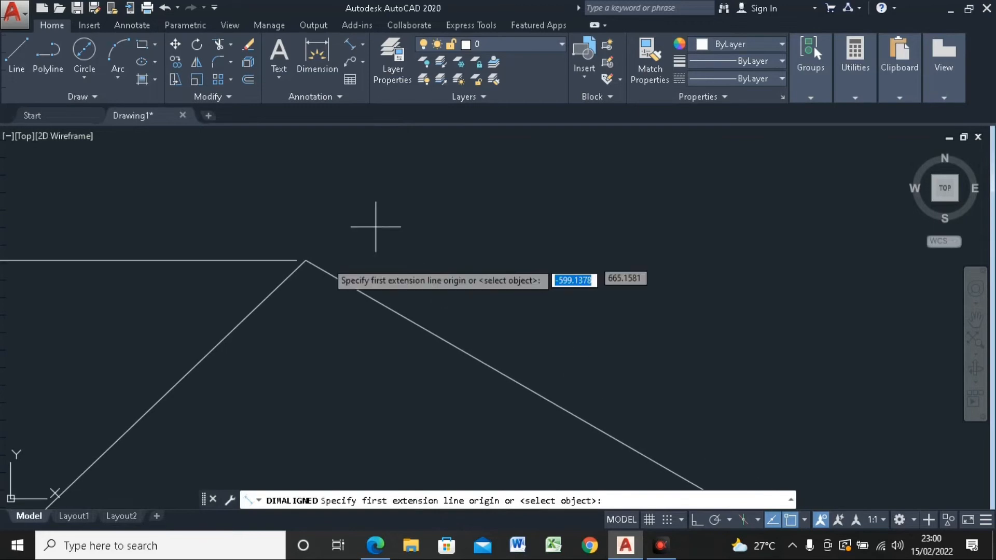
{"action": "left_click", "coordinate": [306, 261]}
{"action": "scroll", "coordinate": [318, 179], "scroll_direction": "down", "scroll_amount": 3}
{"action": "scroll", "coordinate": [318, 179], "scroll_direction": "down", "scroll_amount": 4}
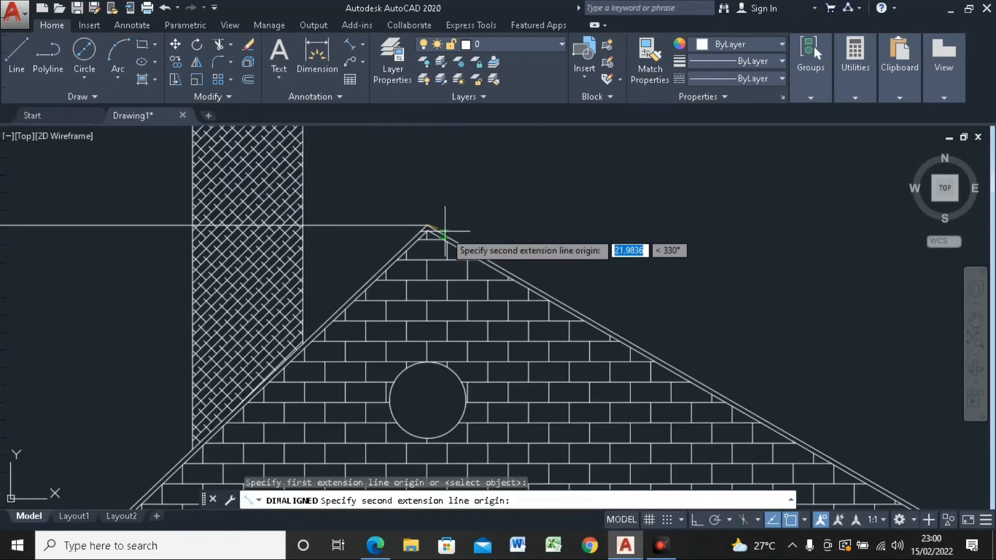
{"action": "middle_click_drag", "start_coordinate": [633, 280], "coordinate": [428, 199]}
{"action": "scroll", "coordinate": [401, 189], "scroll_direction": "down", "scroll_amount": 2}
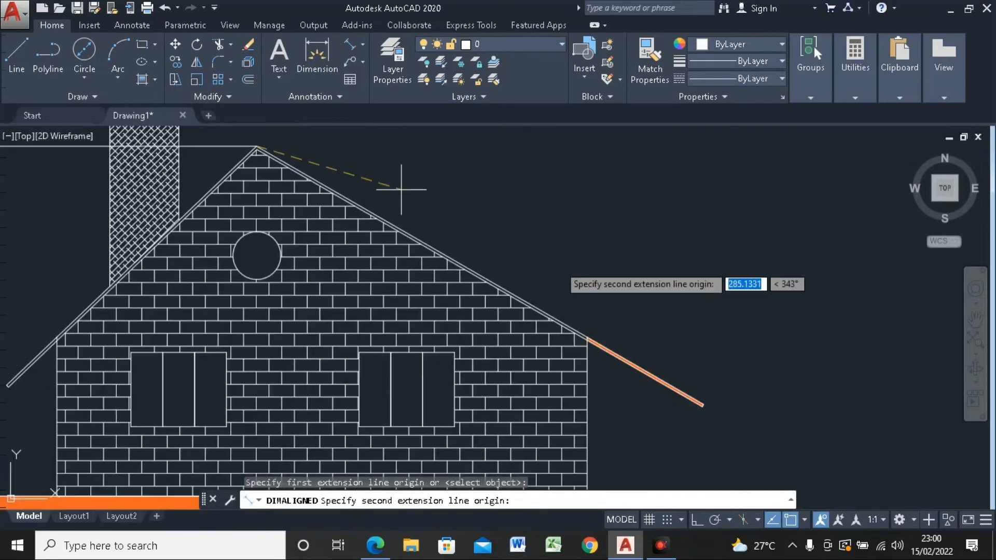
{"action": "scroll", "coordinate": [704, 407], "scroll_direction": "up", "scroll_amount": 5}
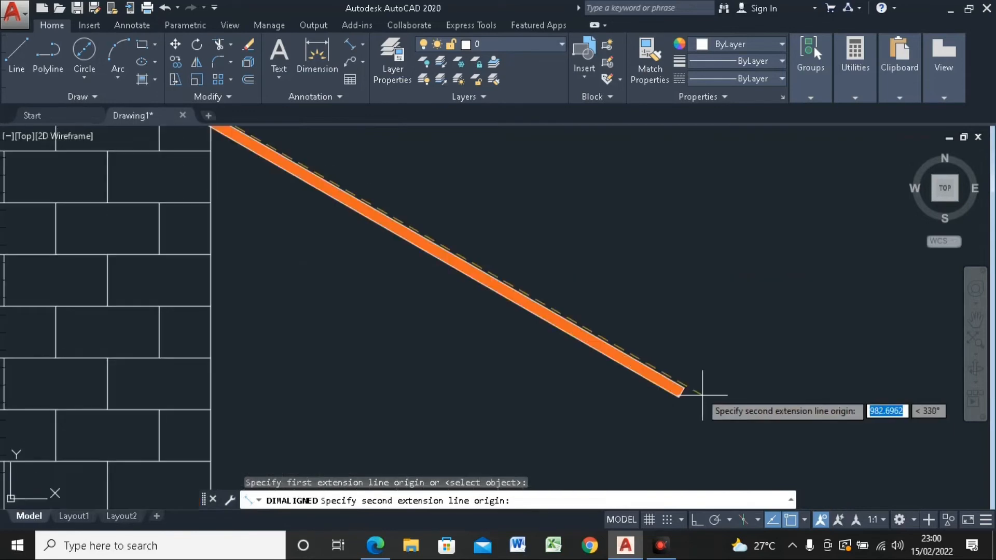
{"action": "left_click", "coordinate": [681, 392]}
{"action": "scroll", "coordinate": [631, 382], "scroll_direction": "down", "scroll_amount": 5}
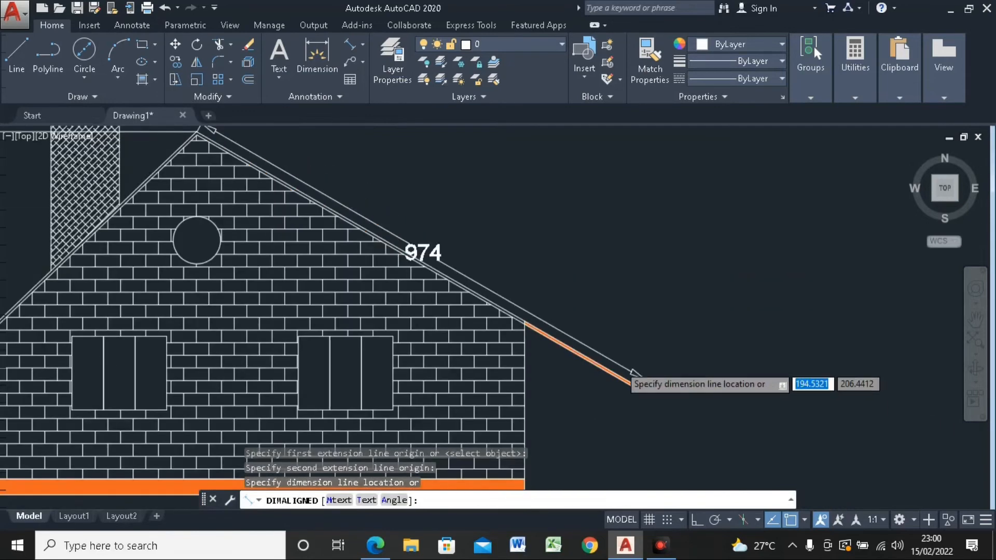
{"action": "scroll", "coordinate": [632, 382], "scroll_direction": "down", "scroll_amount": 3}
{"action": "left_click", "coordinate": [633, 353]}
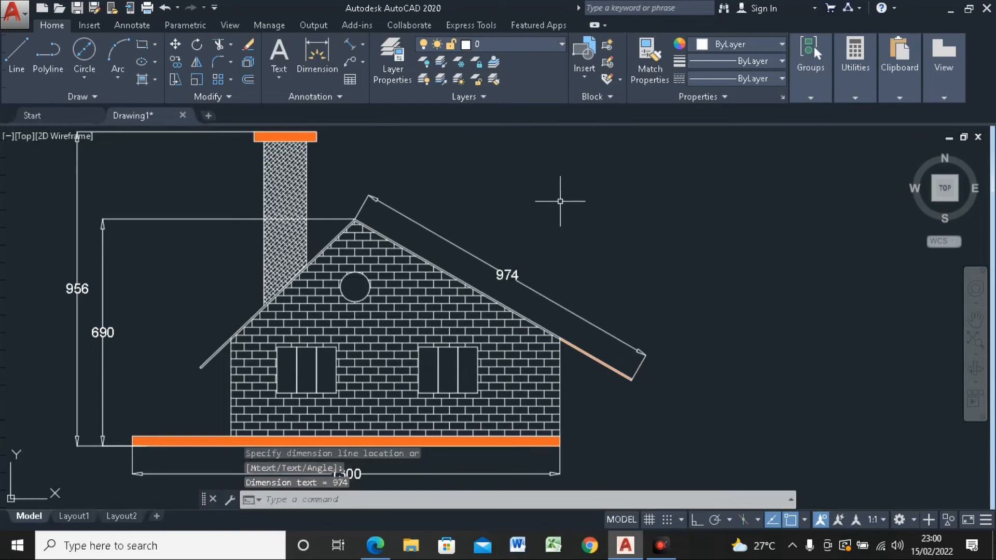
Step: Add a horizontal linear dimension across the full width of the chimney cap, placed just above it
{"action": "mouse_move", "coordinate": [562, 195]}
{"action": "middle_mouse_down"}
{"action": "mouse_move", "coordinate": [612, 233]}
{"action": "mouse_move", "coordinate": [570, 221]}
{"action": "middle_mouse_up"}
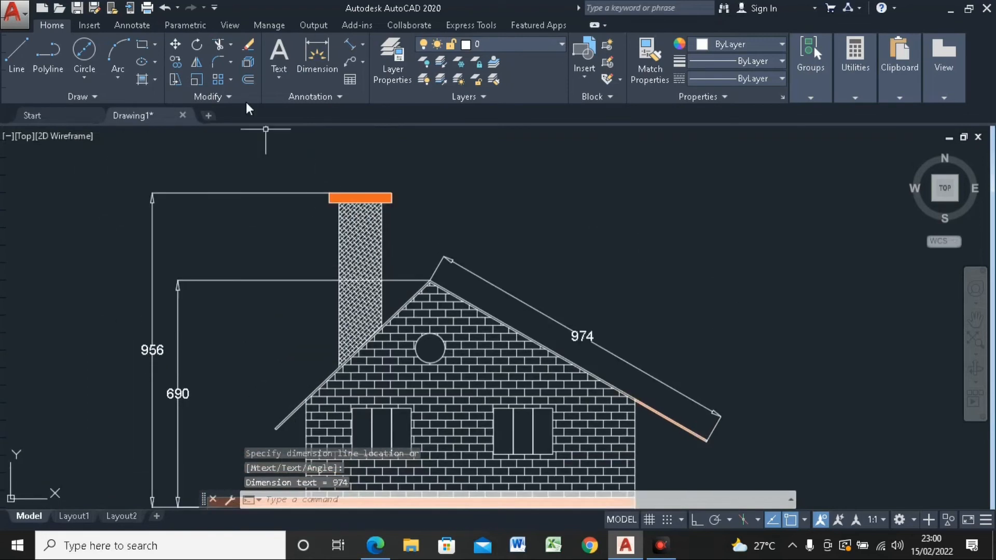
{"action": "left_click", "coordinate": [361, 43]}
{"action": "left_click", "coordinate": [379, 67]}
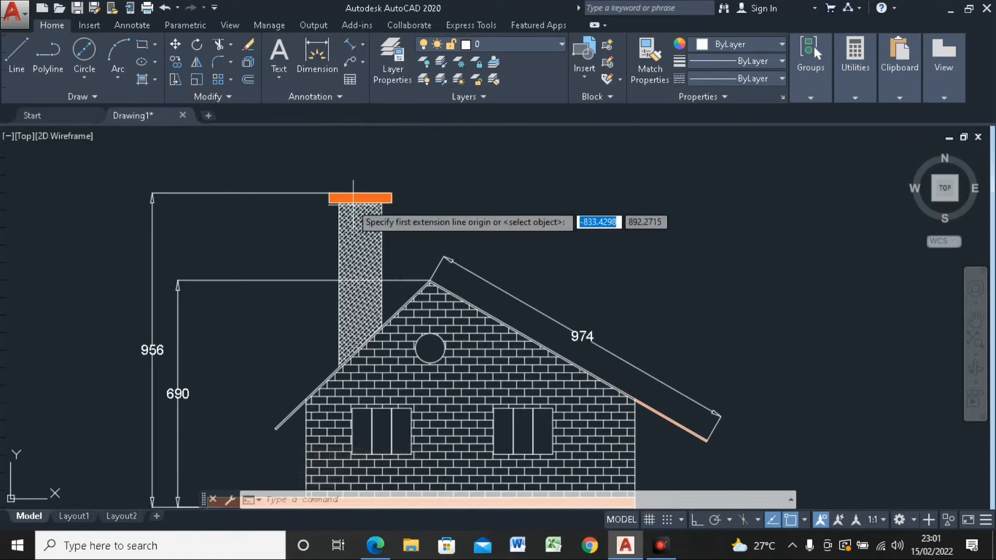
{"action": "scroll", "coordinate": [329, 199], "scroll_direction": "up", "scroll_amount": 4}
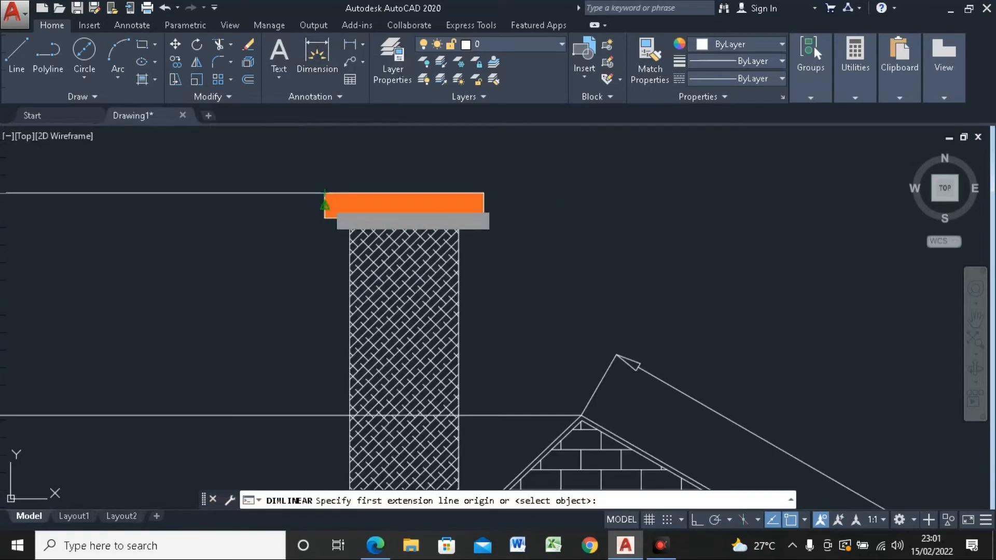
{"action": "left_click", "coordinate": [325, 194]}
{"action": "left_click", "coordinate": [483, 195]}
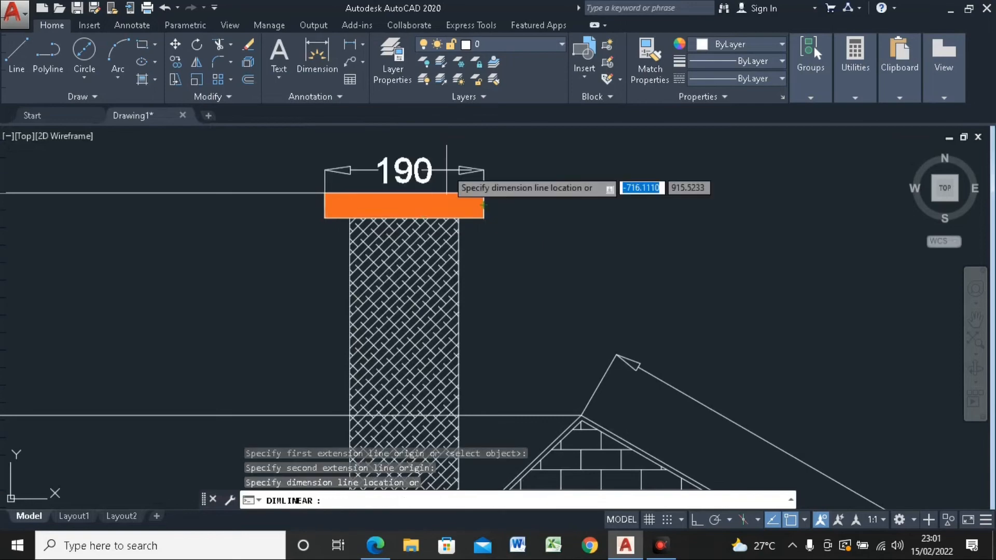
{"action": "left_click", "coordinate": [445, 161]}
{"action": "scroll", "coordinate": [363, 173], "scroll_direction": "down", "scroll_amount": 5}
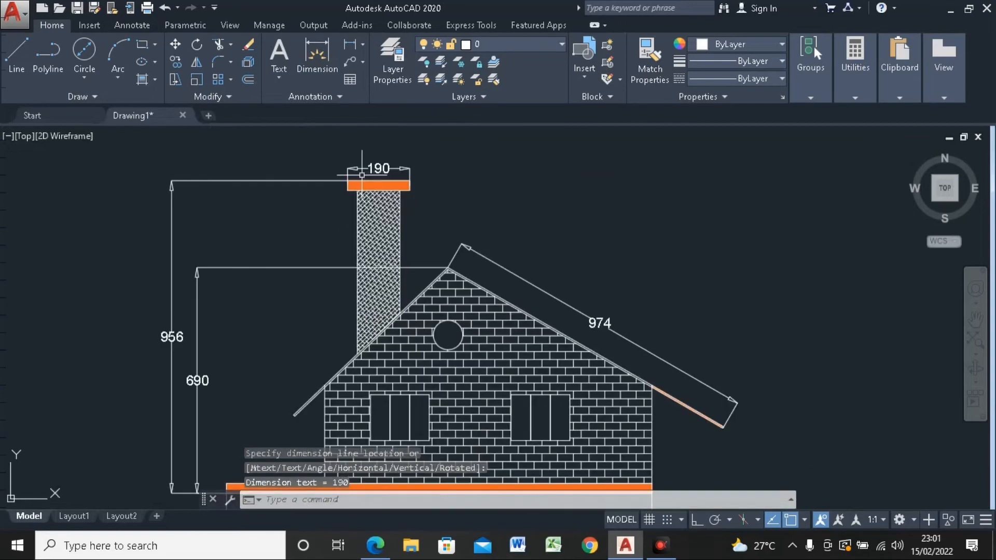
Step: Add an angular dimension between the inner lines of the left and right roof slopes, placed inside the gable below the peak
{"action": "middle_click_drag", "start_coordinate": [372, 196], "coordinate": [366, 173]}
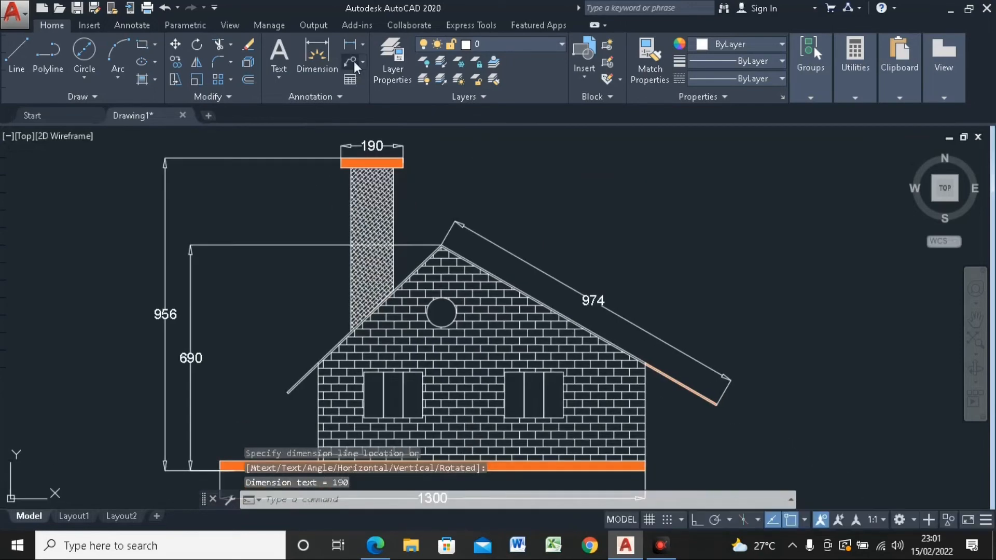
{"action": "left_click", "coordinate": [363, 45]}
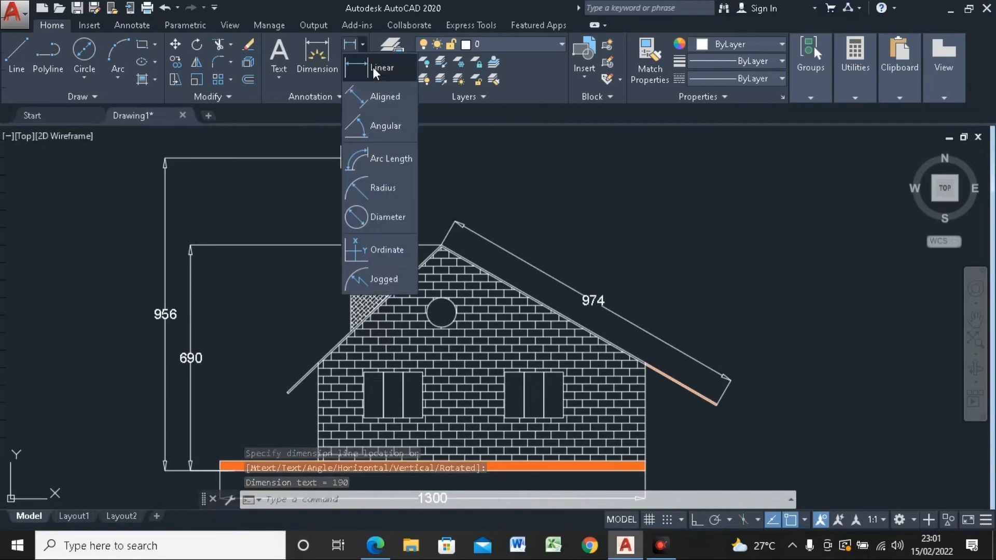
{"action": "left_click", "coordinate": [385, 132]}
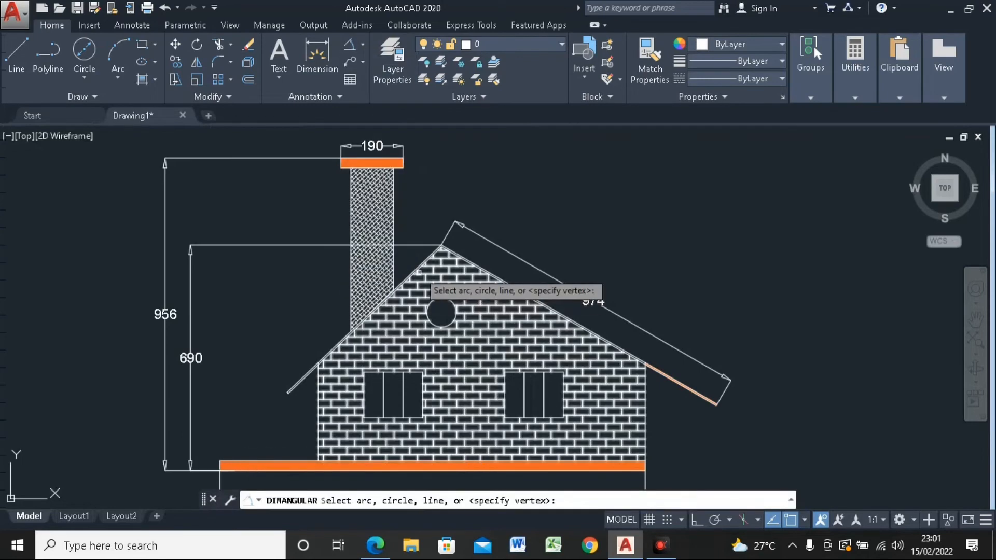
{"action": "scroll", "coordinate": [416, 286], "scroll_direction": "up", "scroll_amount": 5}
{"action": "scroll", "coordinate": [449, 234], "scroll_direction": "up", "scroll_amount": 5}
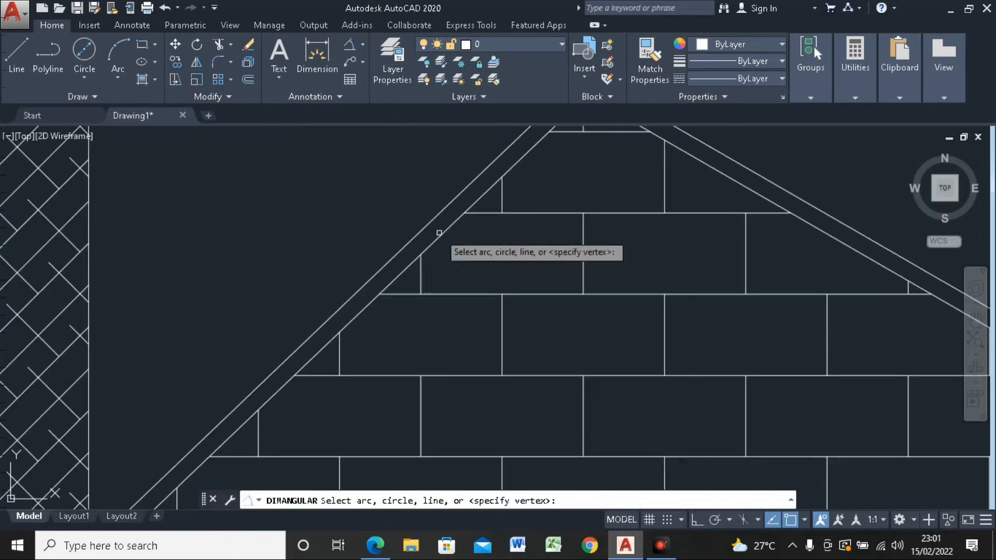
{"action": "scroll", "coordinate": [449, 233], "scroll_direction": "down", "scroll_amount": 5}
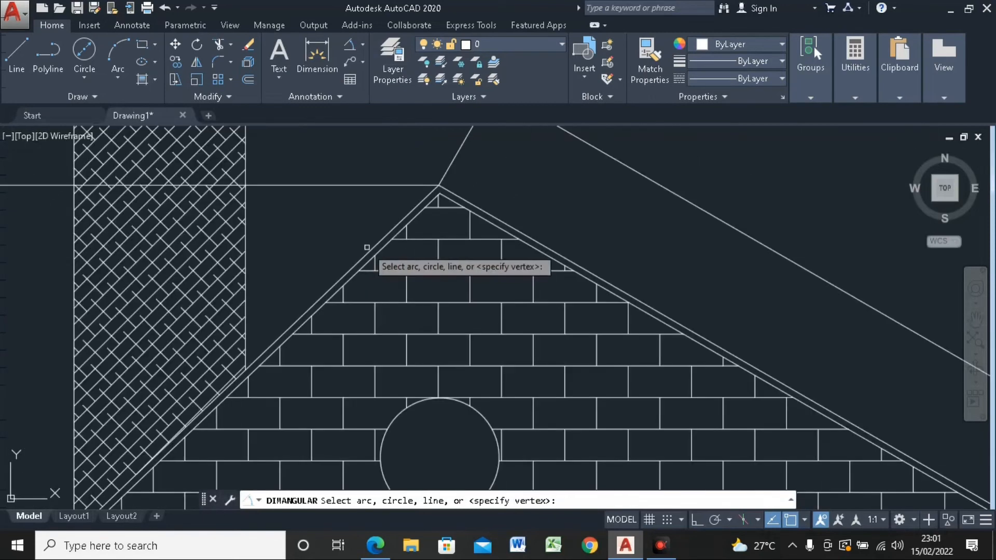
{"action": "scroll", "coordinate": [368, 249], "scroll_direction": "down", "scroll_amount": 4}
{"action": "scroll", "coordinate": [375, 248], "scroll_direction": "up", "scroll_amount": 10}
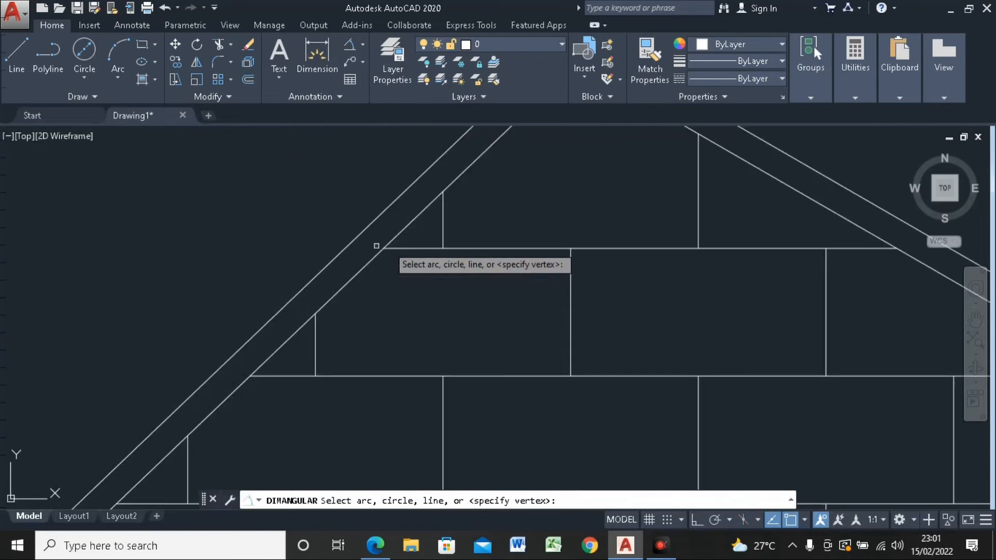
{"action": "left_click", "coordinate": [376, 246]}
{"action": "scroll", "coordinate": [376, 239], "scroll_direction": "down", "scroll_amount": 5}
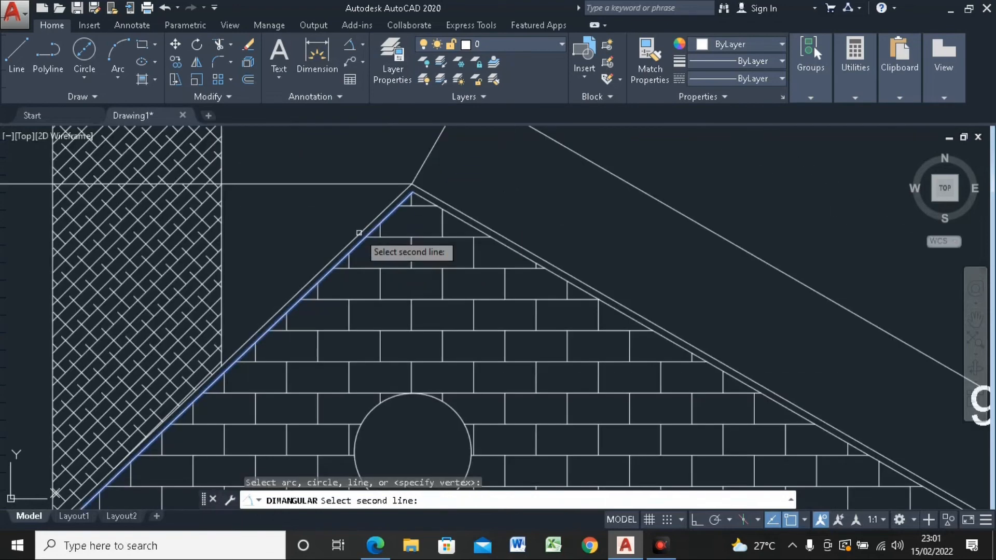
{"action": "left_click", "coordinate": [458, 220]}
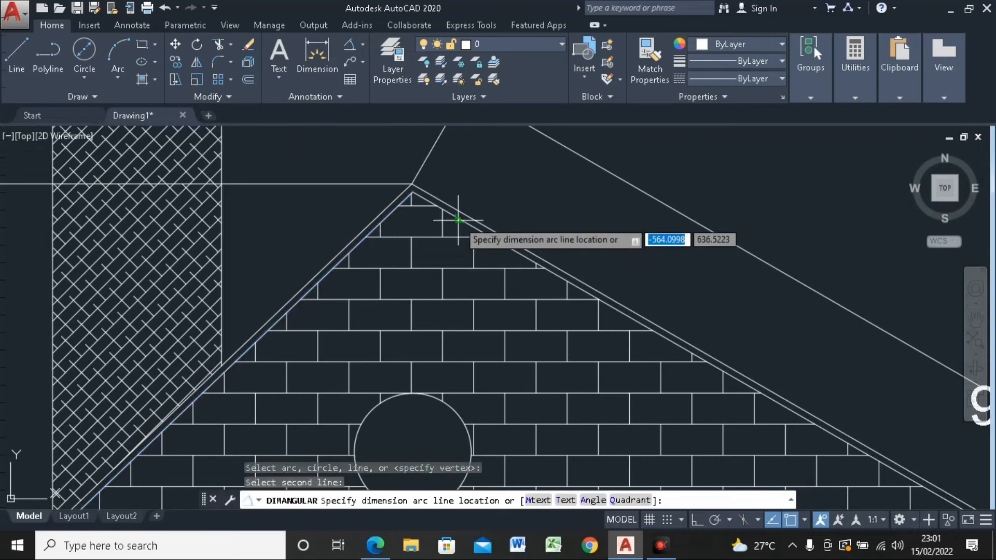
{"action": "scroll", "coordinate": [392, 268], "scroll_direction": "down", "scroll_amount": 2}
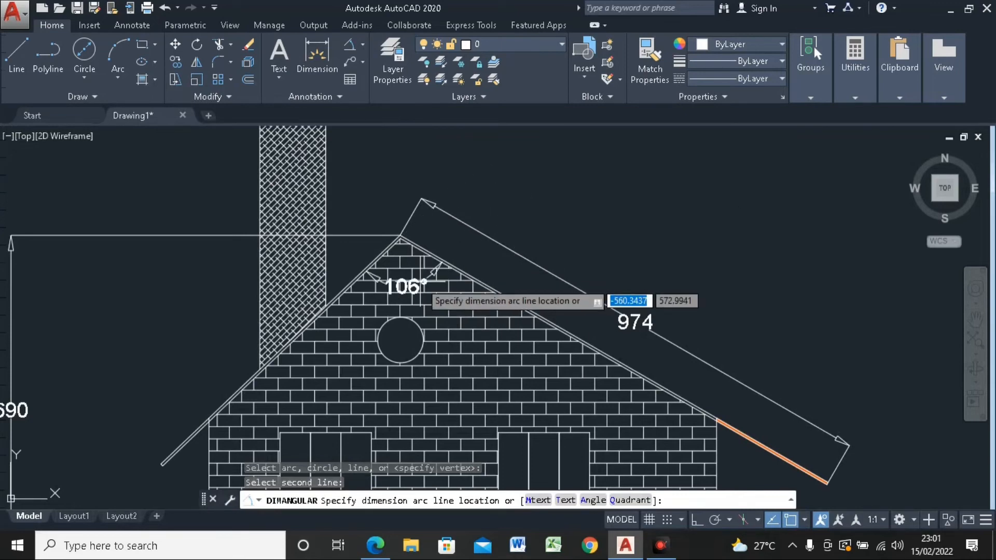
{"action": "left_click", "coordinate": [420, 283]}
{"action": "scroll", "coordinate": [447, 210], "scroll_direction": "down", "scroll_amount": 3}
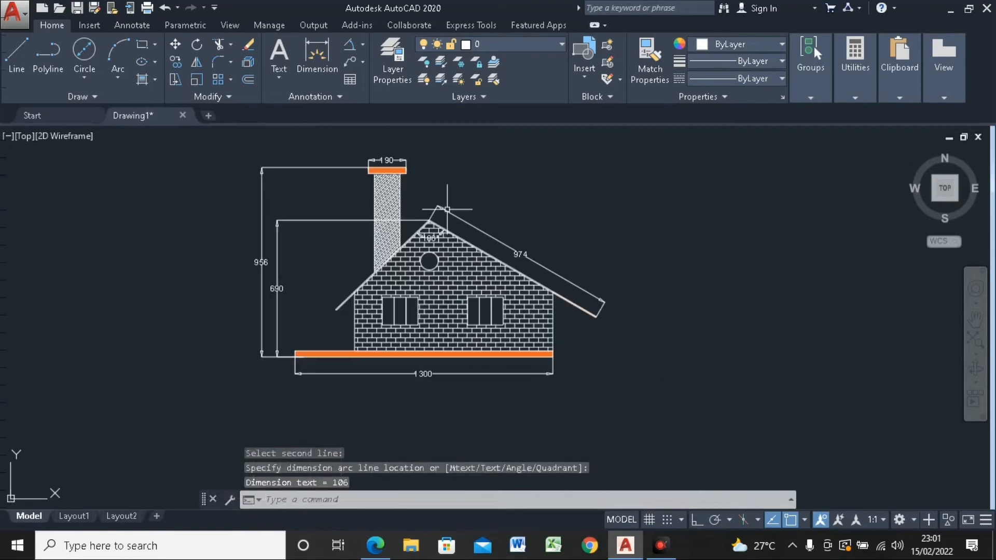
Step: Add a diameter dimension to the round gable window, with its text placed outside between the right roof slope and its dimension
{"action": "scroll", "coordinate": [454, 215], "scroll_direction": "up", "scroll_amount": 4}
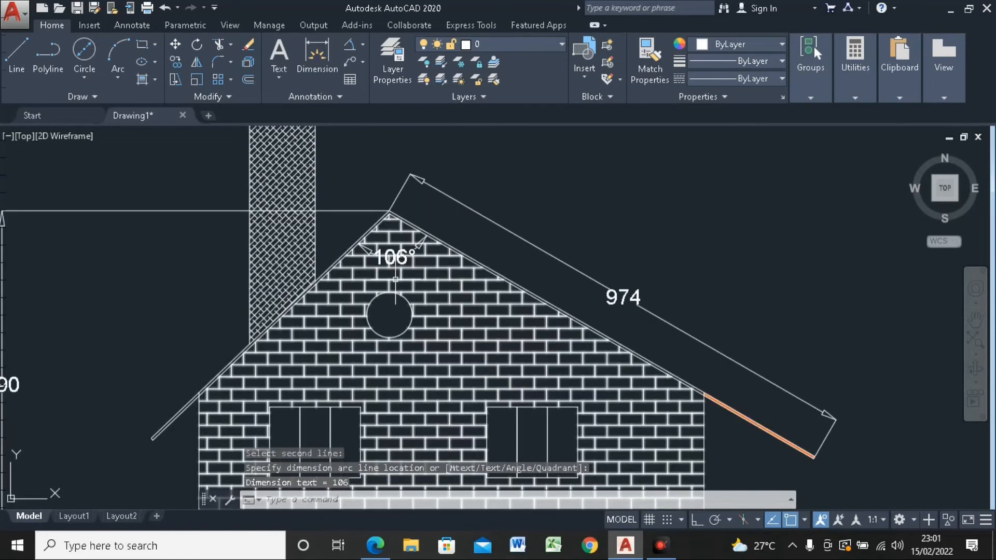
{"action": "left_click", "coordinate": [363, 46]}
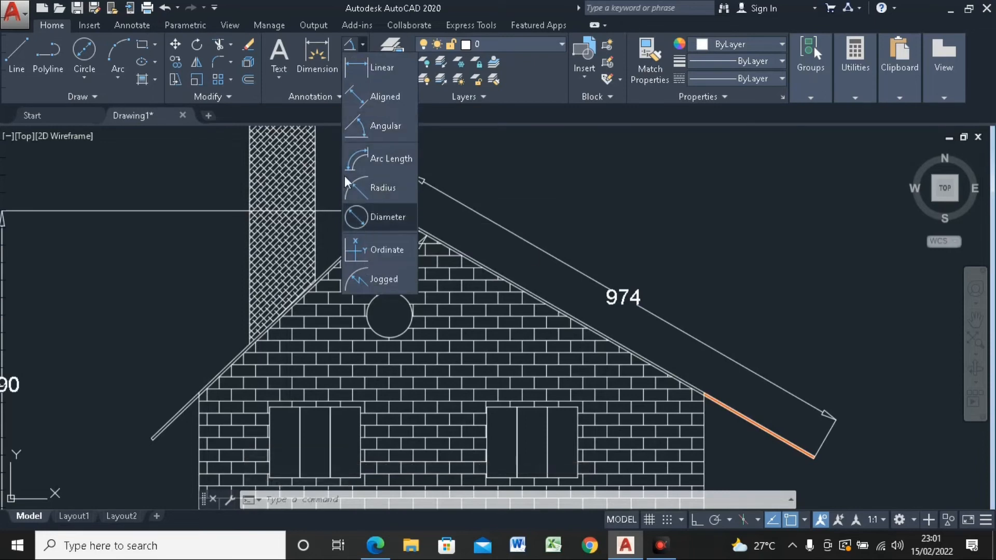
{"action": "left_click", "coordinate": [375, 216]}
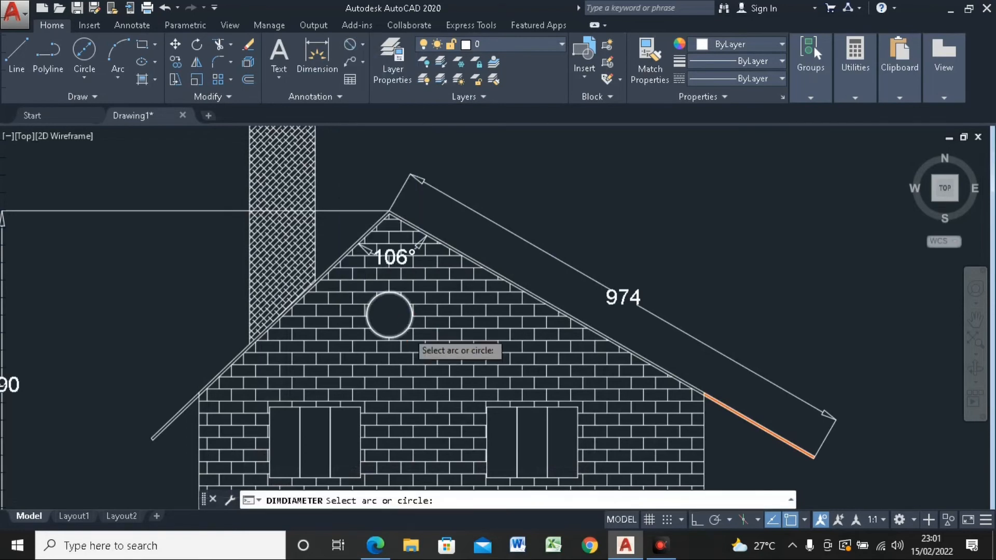
{"action": "scroll", "coordinate": [406, 327], "scroll_direction": "up", "scroll_amount": 2}
{"action": "left_click", "coordinate": [406, 327]}
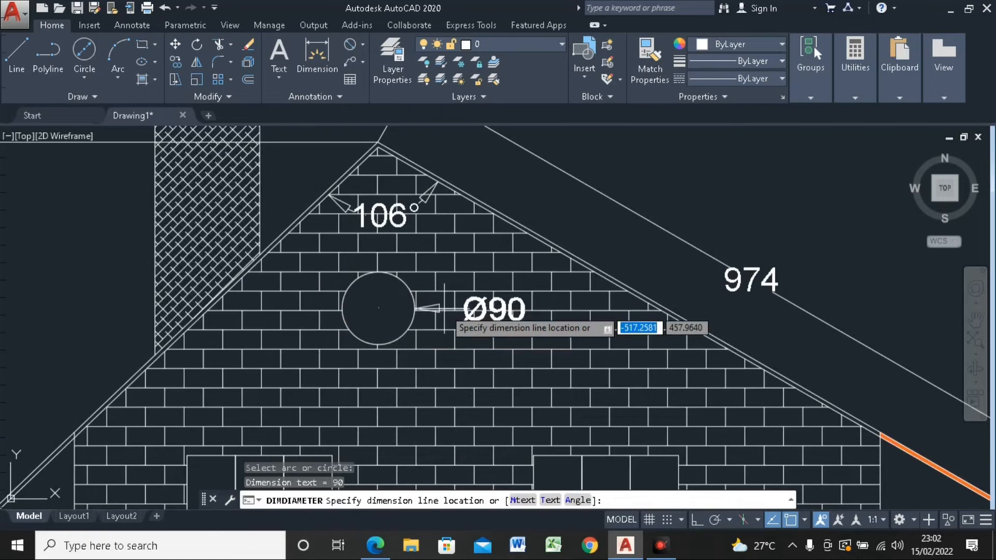
{"action": "scroll", "coordinate": [478, 221], "scroll_direction": "down", "scroll_amount": 5}
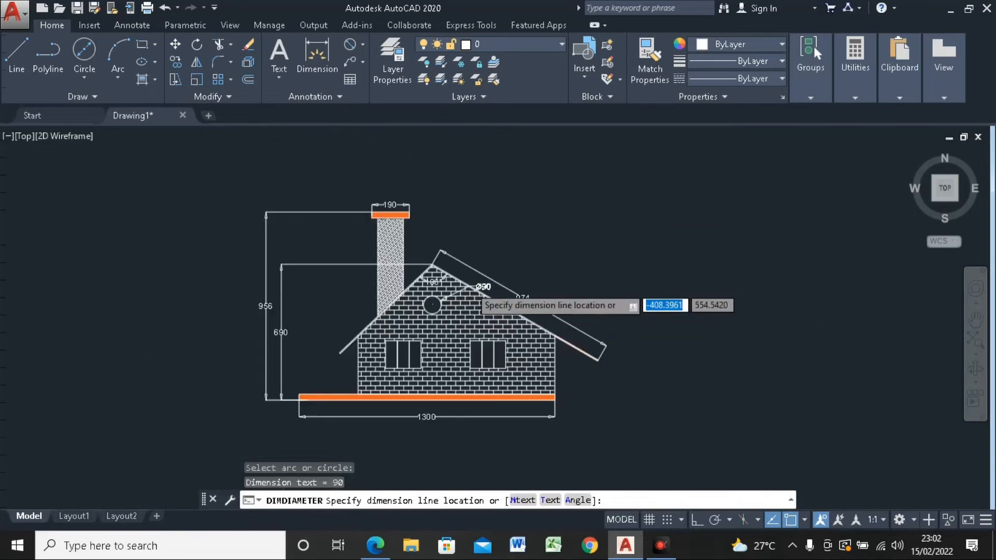
{"action": "scroll", "coordinate": [441, 296], "scroll_direction": "up", "scroll_amount": 5}
{"action": "left_click", "coordinate": [475, 273]}
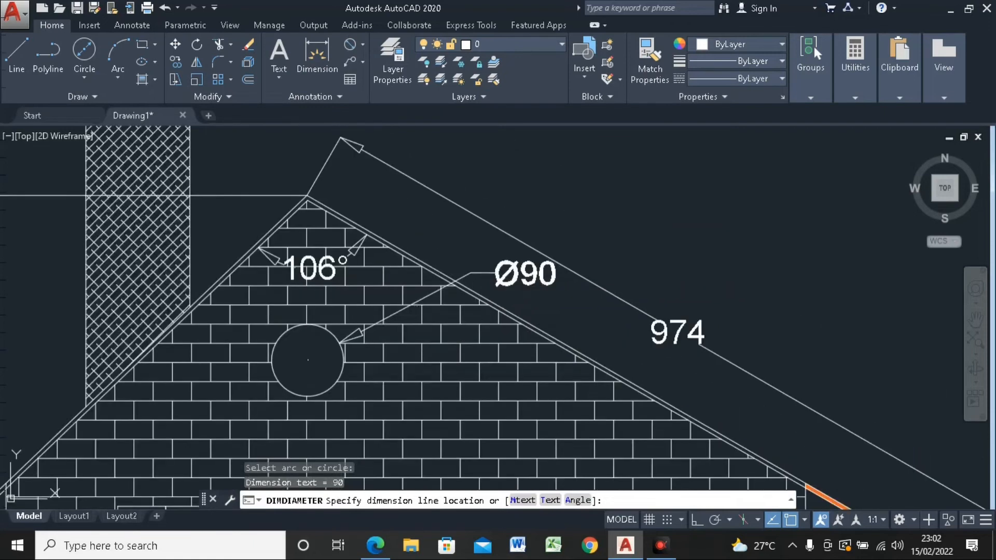
{"action": "scroll", "coordinate": [236, 262], "scroll_direction": "down", "scroll_amount": 4}
{"action": "middle_click_drag", "start_coordinate": [367, 341], "coordinate": [382, 285]}
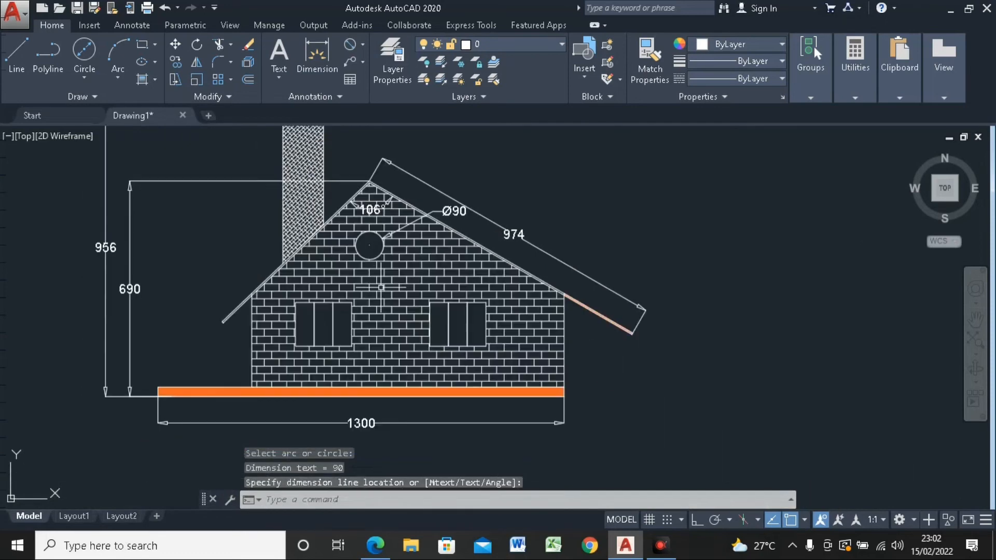
Step: Add a vertical linear dimension from the base slab's upper edge to the bottom of the left rectangular window, placed outside the left wall
{"action": "middle_click_drag", "start_coordinate": [353, 248], "coordinate": [386, 294]}
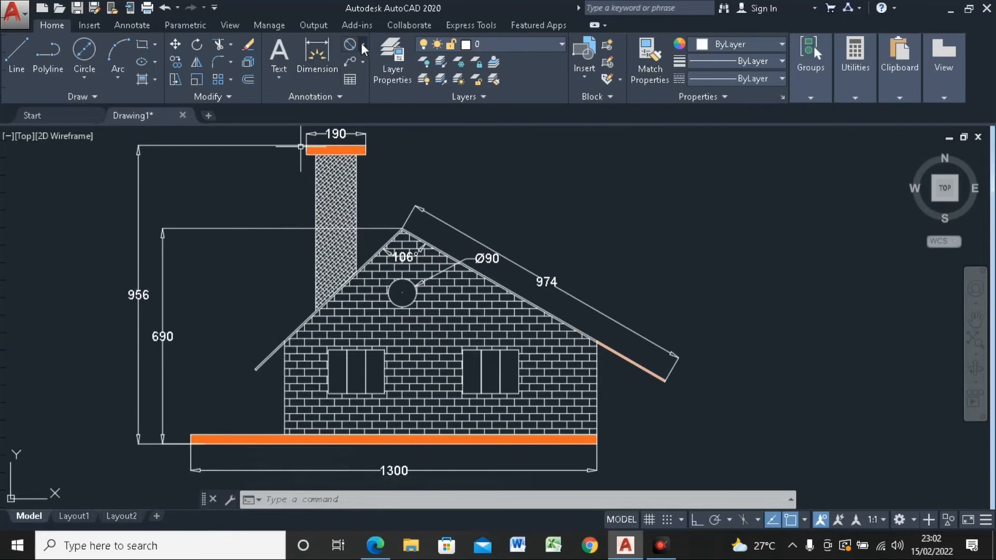
{"action": "left_click", "coordinate": [361, 42]}
{"action": "left_click", "coordinate": [380, 68]}
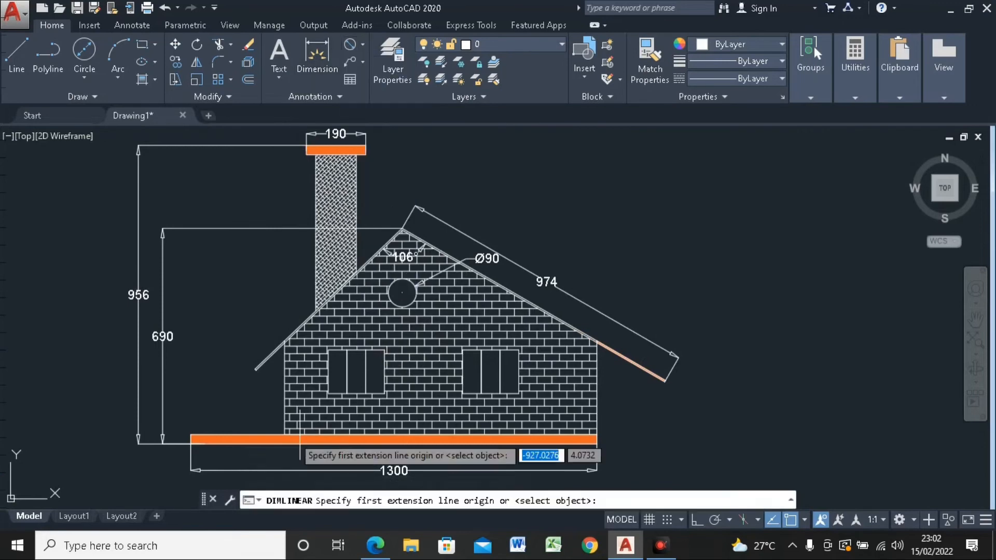
{"action": "middle_click_drag", "start_coordinate": [302, 407], "coordinate": [332, 330]}
{"action": "scroll", "coordinate": [335, 330], "scroll_direction": "up", "scroll_amount": 4}
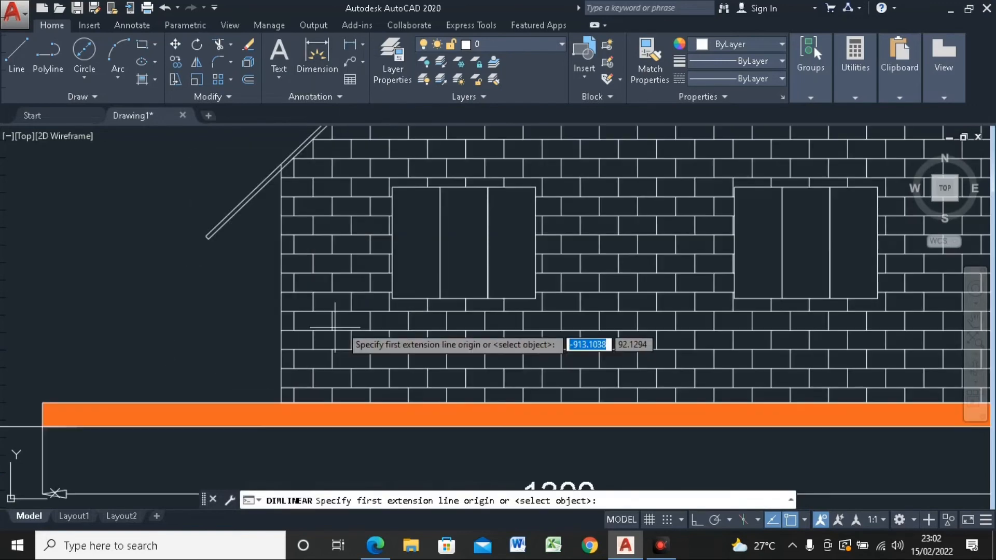
{"action": "left_click", "coordinate": [393, 298]}
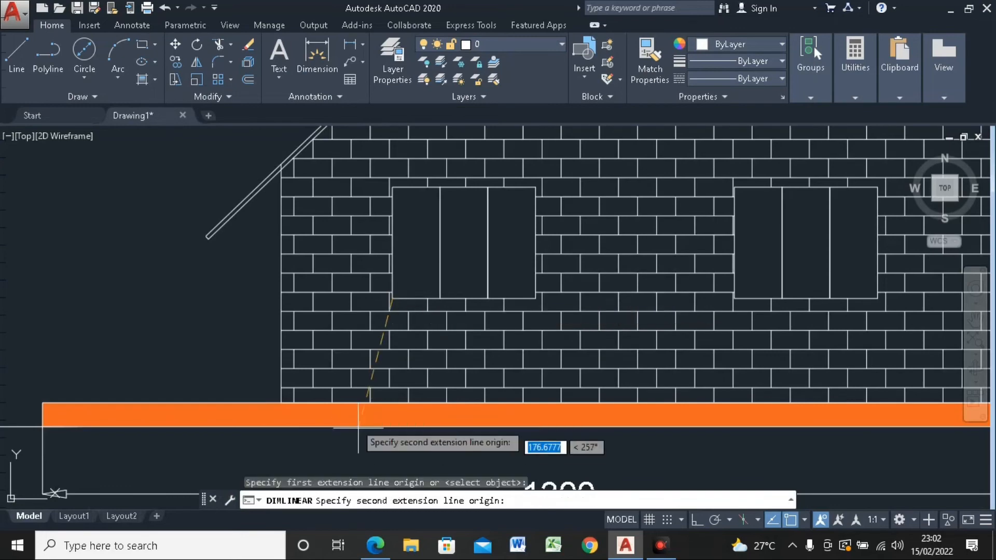
{"action": "left_click", "coordinate": [358, 405]}
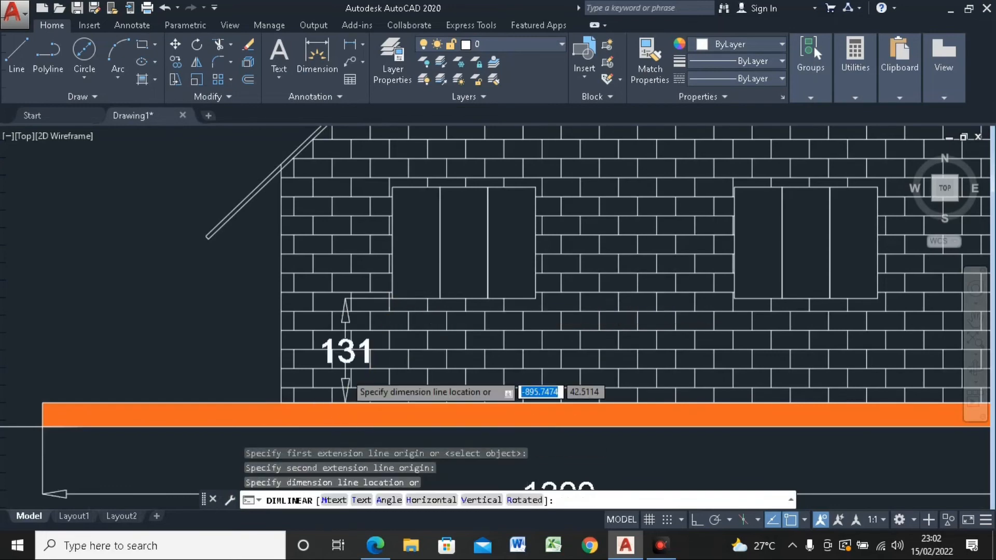
{"action": "scroll", "coordinate": [343, 374], "scroll_direction": "down", "scroll_amount": 2}
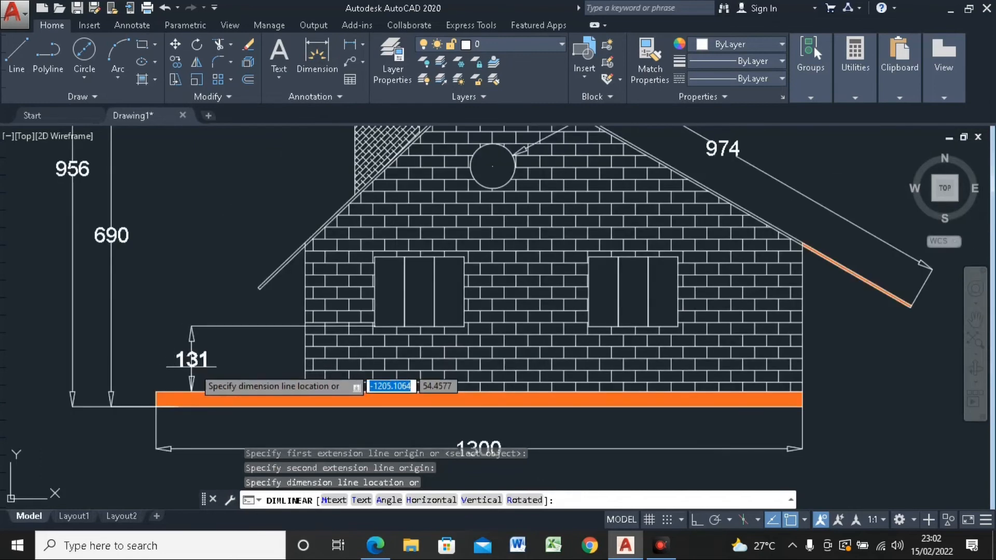
{"action": "left_click", "coordinate": [200, 358]}
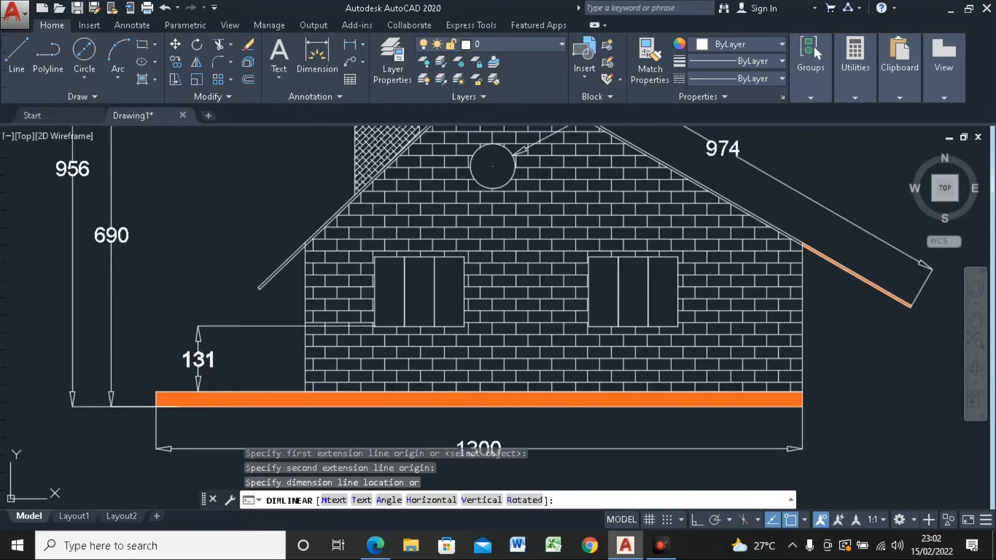
Step: Add a vertical linear dimension for the left rectangular window's height, with its dimension line aligned above the sill-height dimension
{"action": "left_click", "coordinate": [351, 44]}
{"action": "scroll", "coordinate": [380, 325], "scroll_direction": "up", "scroll_amount": 2}
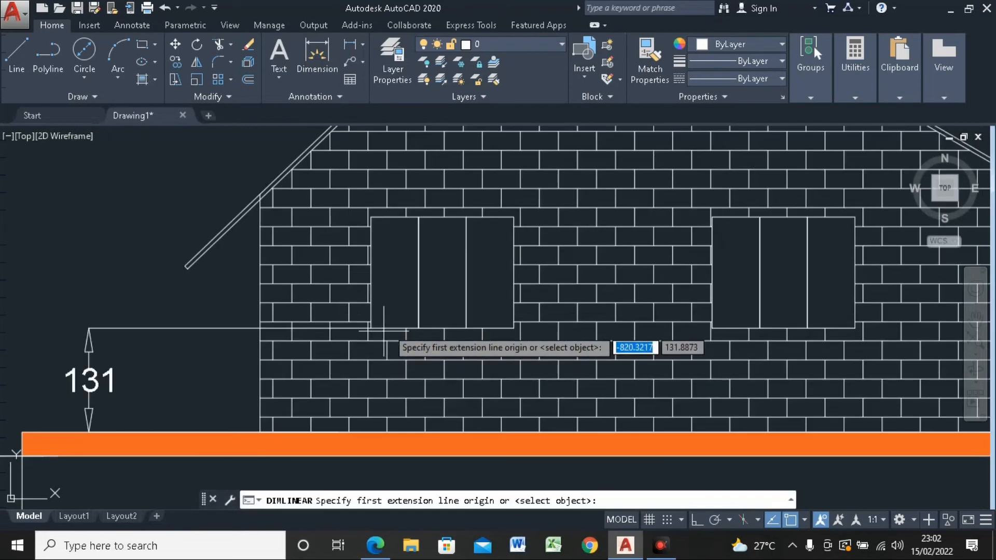
{"action": "left_click", "coordinate": [384, 327]}
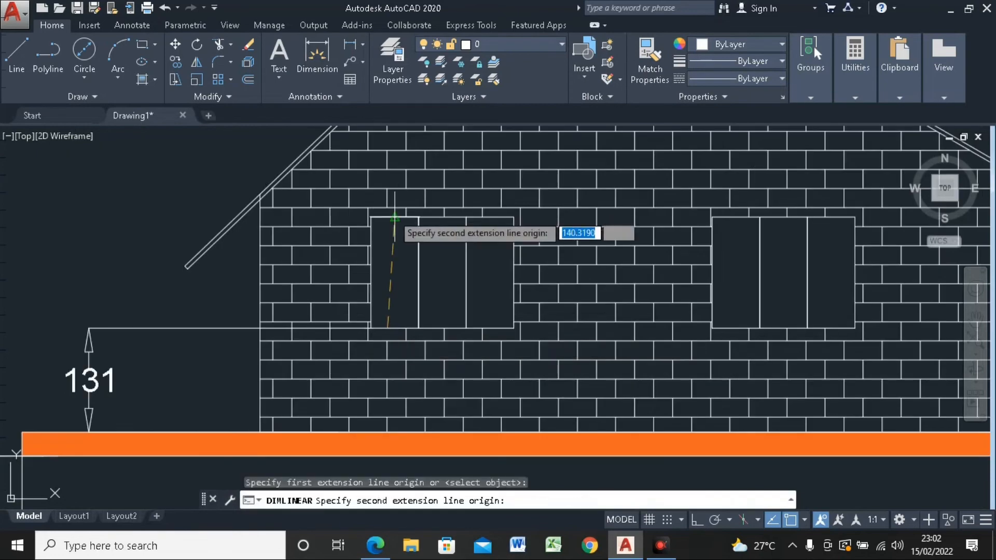
{"action": "left_click", "coordinate": [394, 217]}
{"action": "scroll", "coordinate": [322, 224], "scroll_direction": "down", "scroll_amount": 2}
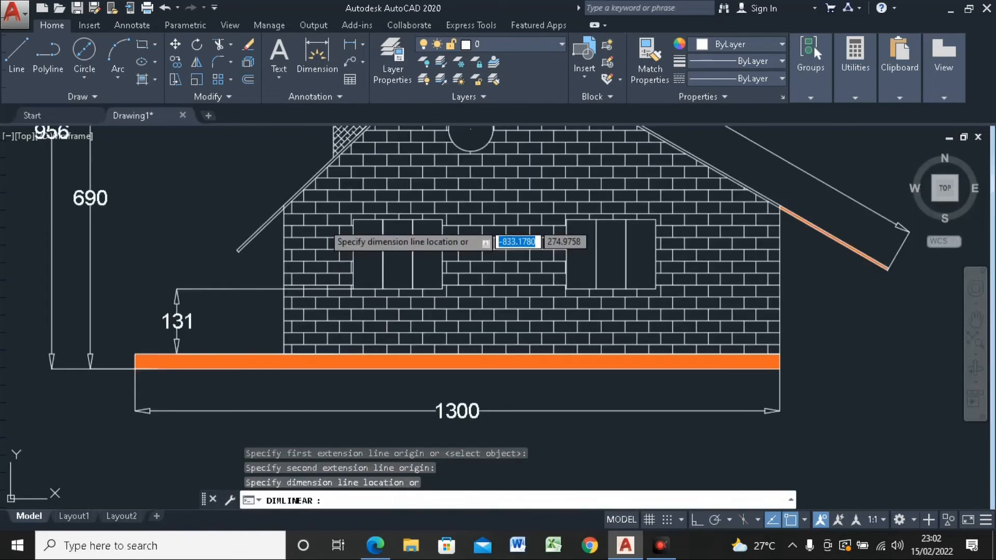
{"action": "left_click", "coordinate": [177, 289]}
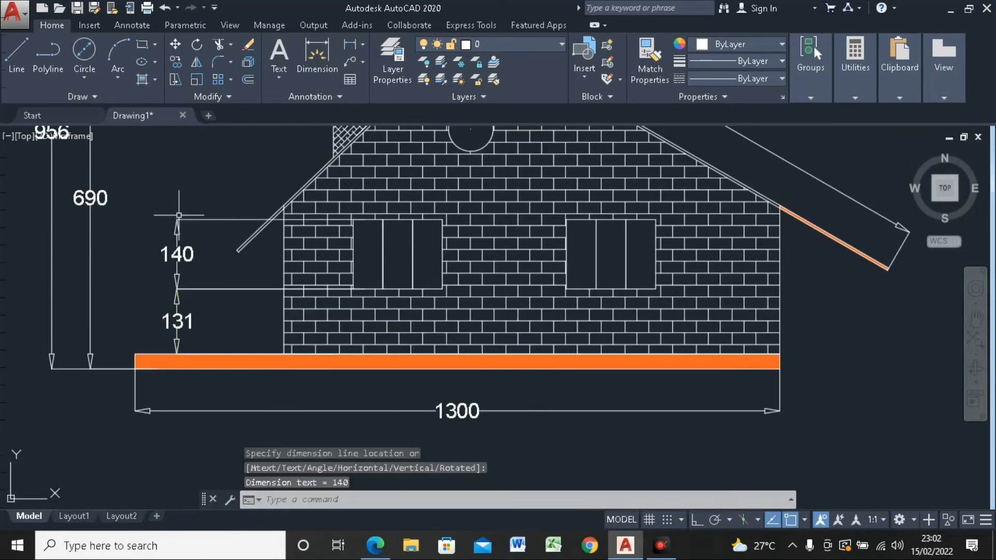
{"action": "scroll", "coordinate": [197, 298], "scroll_direction": "down", "scroll_amount": 4}
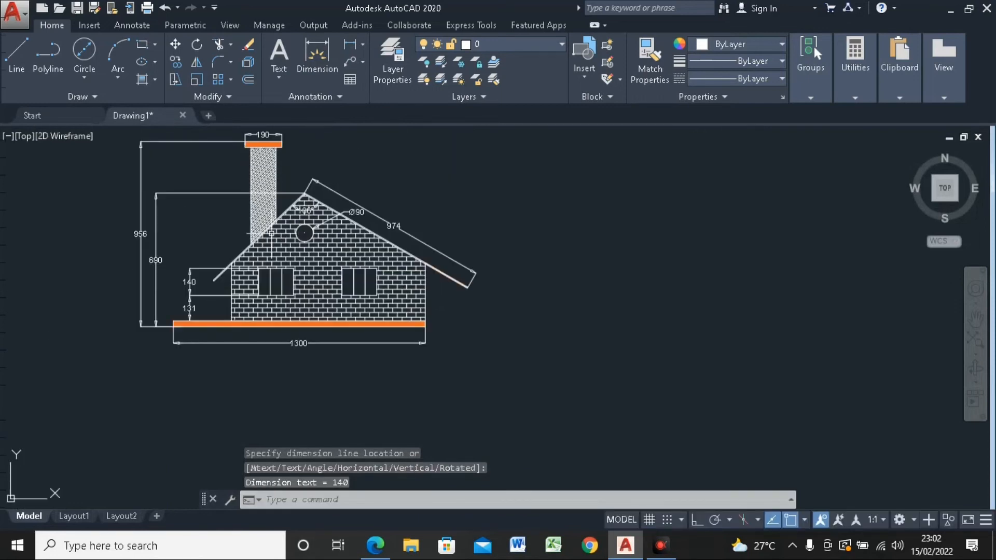
{"action": "middle_click_drag", "start_coordinate": [693, 170], "coordinate": [695, 207]}
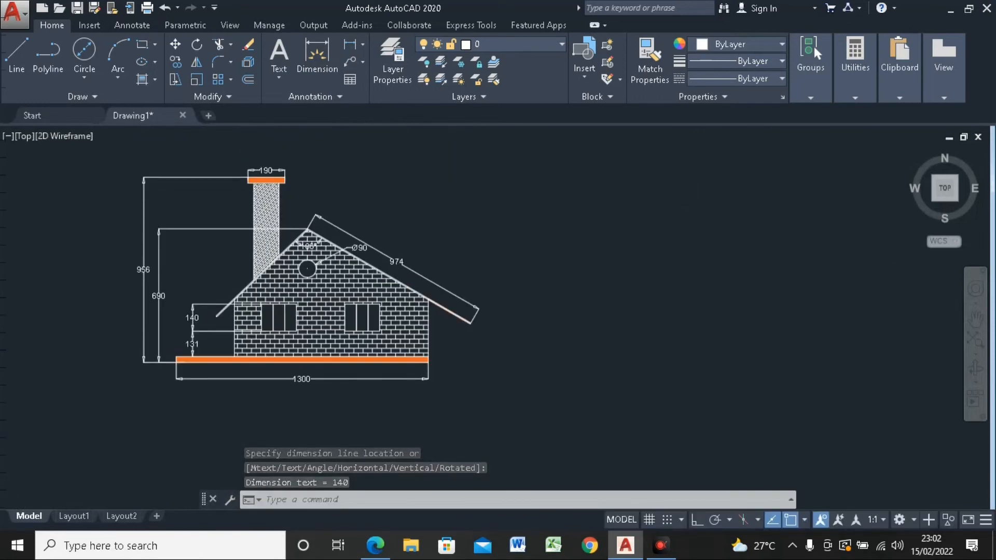
{"action": "scroll", "coordinate": [201, 187], "scroll_direction": "up", "scroll_amount": 3}
{"action": "scroll", "coordinate": [198, 170], "scroll_direction": "down", "scroll_amount": 3}
{"action": "middle_click_drag", "start_coordinate": [198, 170], "coordinate": [196, 204]}
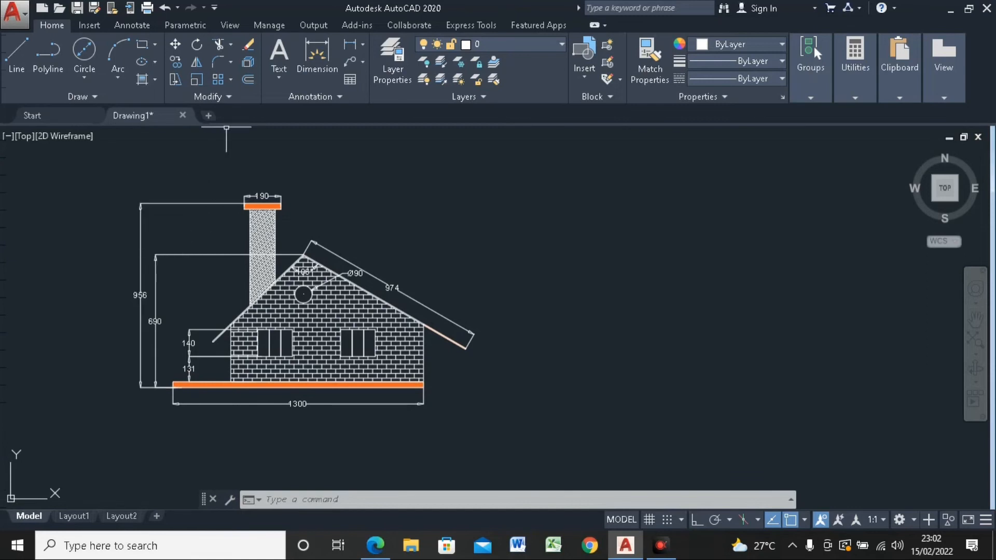
{"action": "left_click", "coordinate": [281, 76]}
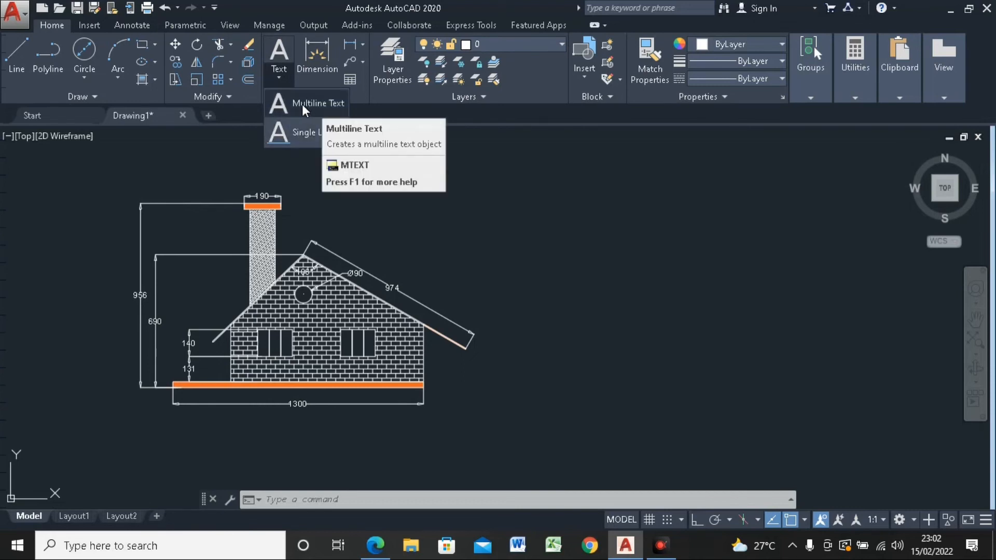
{"action": "left_click", "coordinate": [349, 185]}
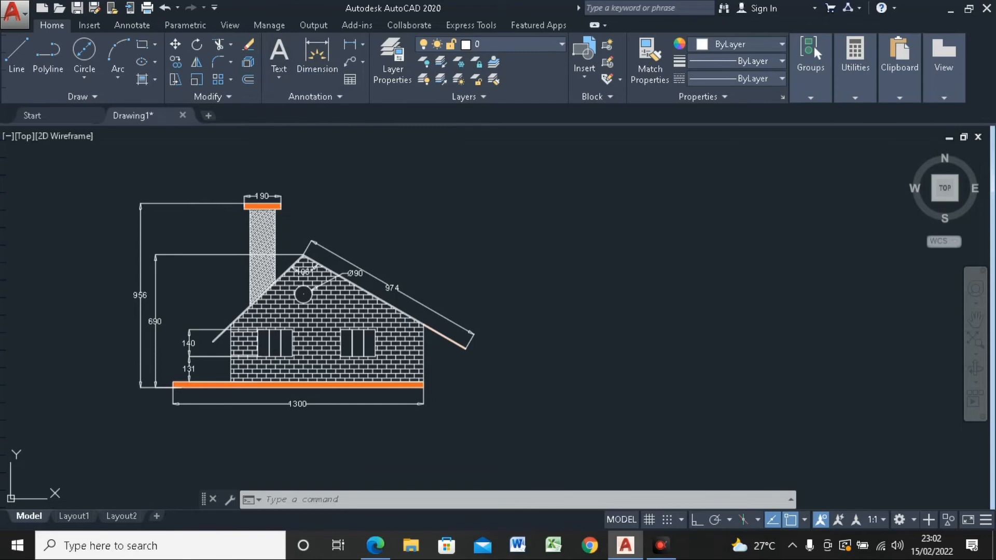
{"action": "left_click", "coordinate": [357, 180]}
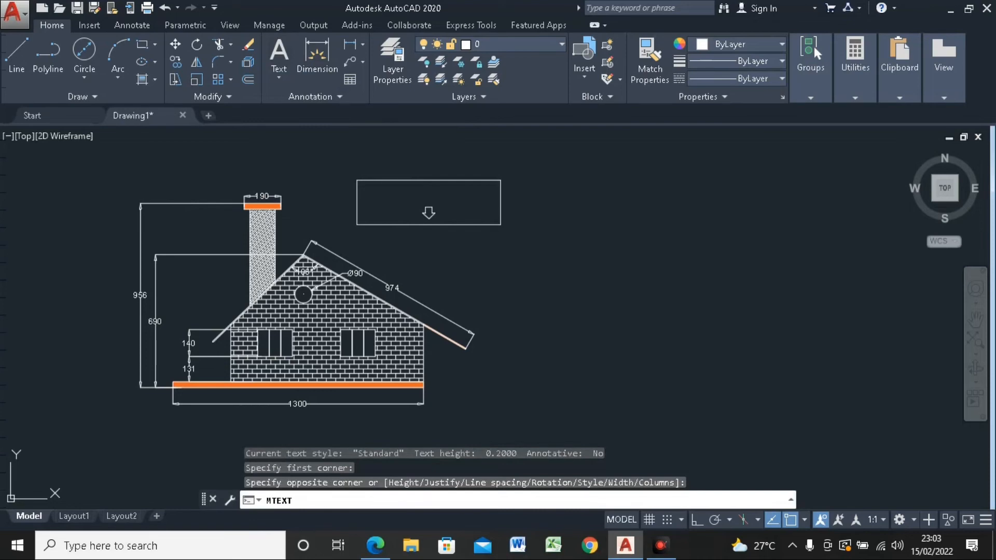
{"action": "left_click", "coordinate": [501, 224]}
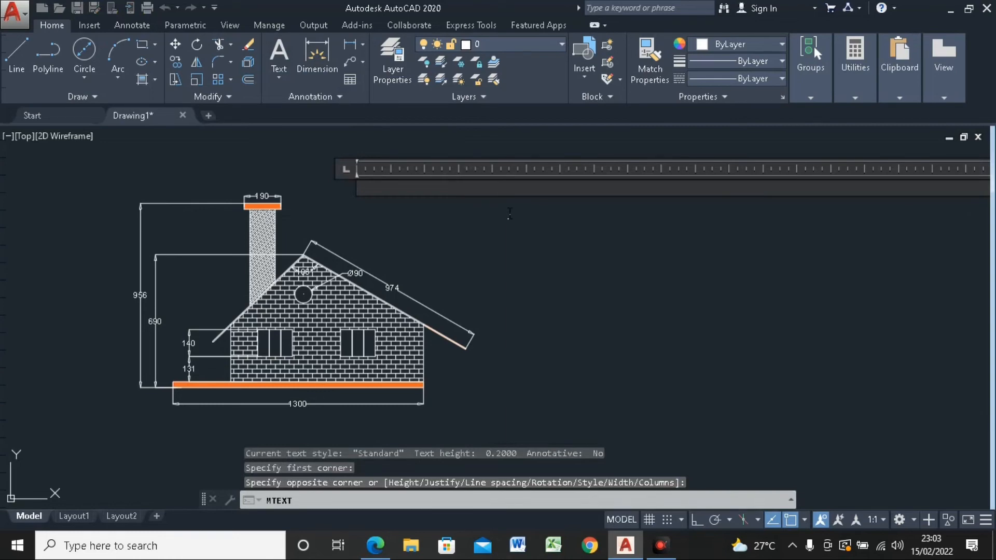
{"action": "type", "text": "R"}
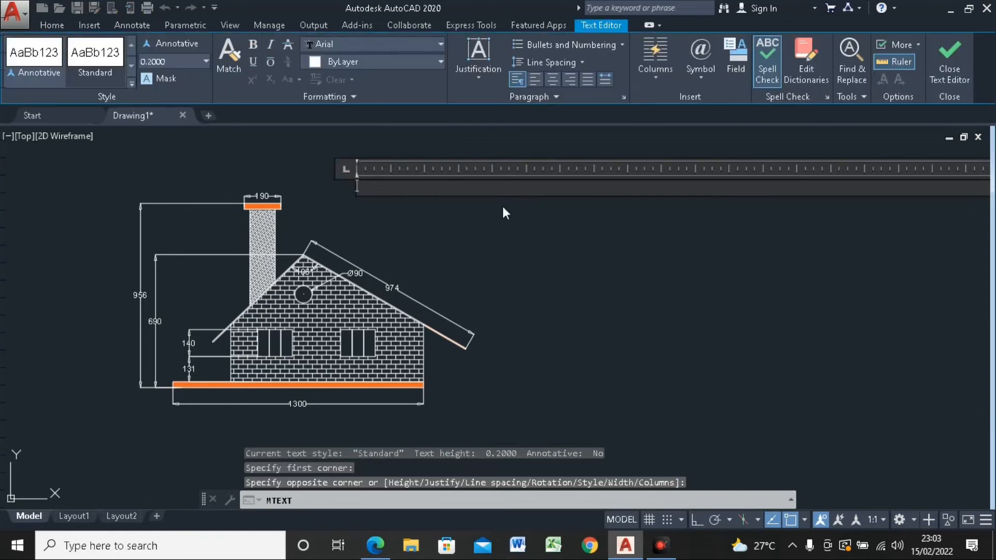
{"action": "type", "text": "umahku"}
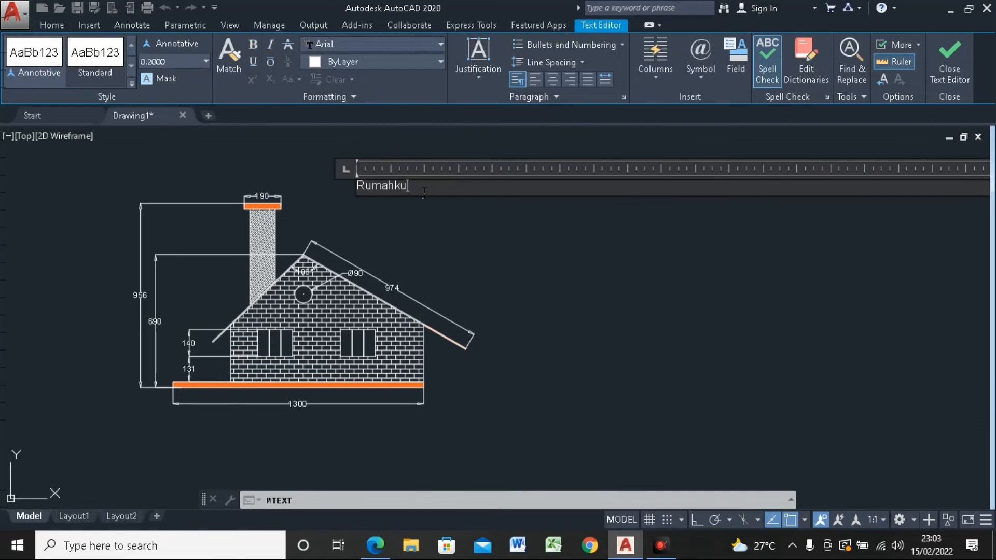
{"action": "key", "text": "ctrl+a"}
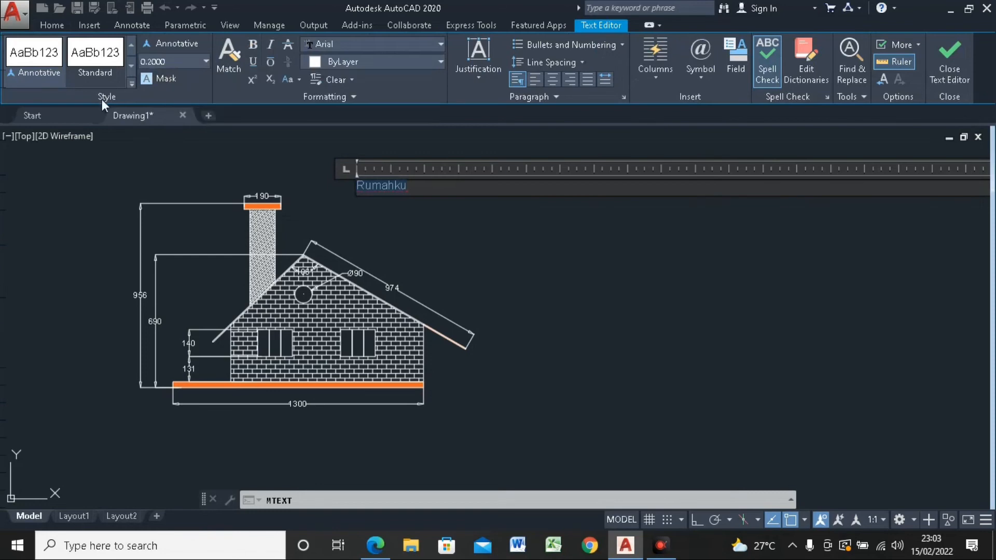
{"action": "left_click", "coordinate": [205, 61]}
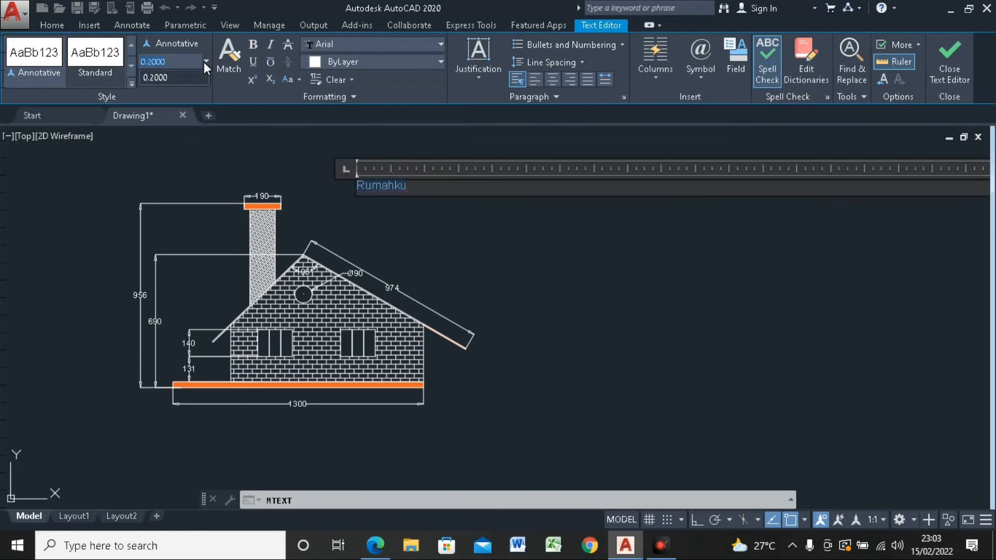
{"action": "left_click", "coordinate": [205, 62]}
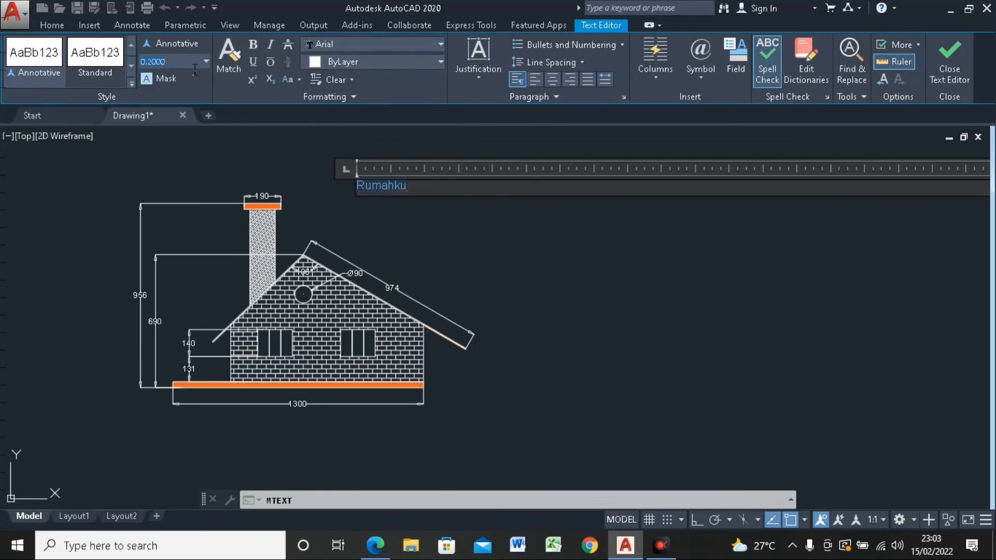
{"action": "type", "text": "2"}
{"action": "type", "text": "0"}
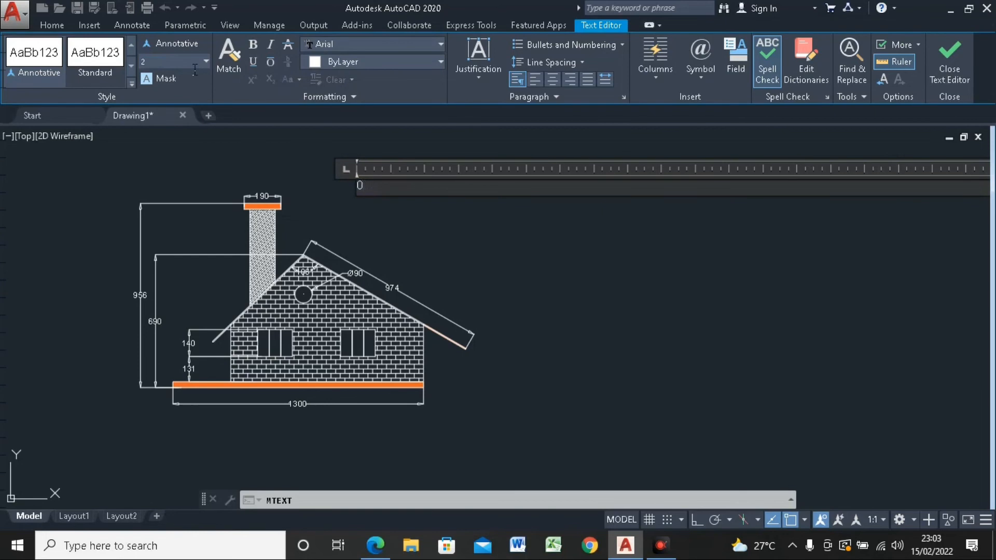
{"action": "key", "text": "Escape"}
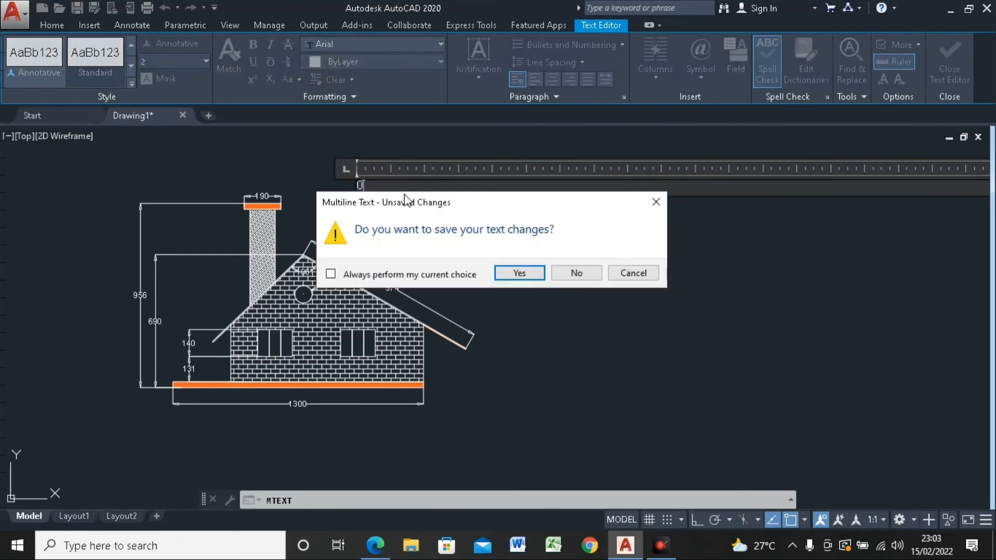
{"action": "left_click", "coordinate": [589, 271]}
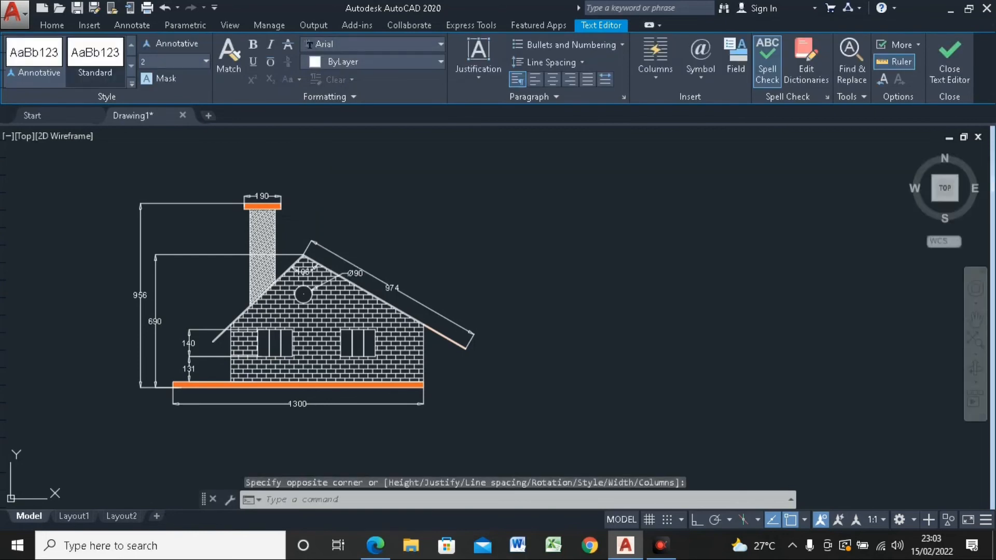
{"action": "left_click", "coordinate": [374, 186]}
{"action": "scroll", "coordinate": [365, 172], "scroll_direction": "down", "scroll_amount": 5}
{"action": "left_click", "coordinate": [357, 149]}
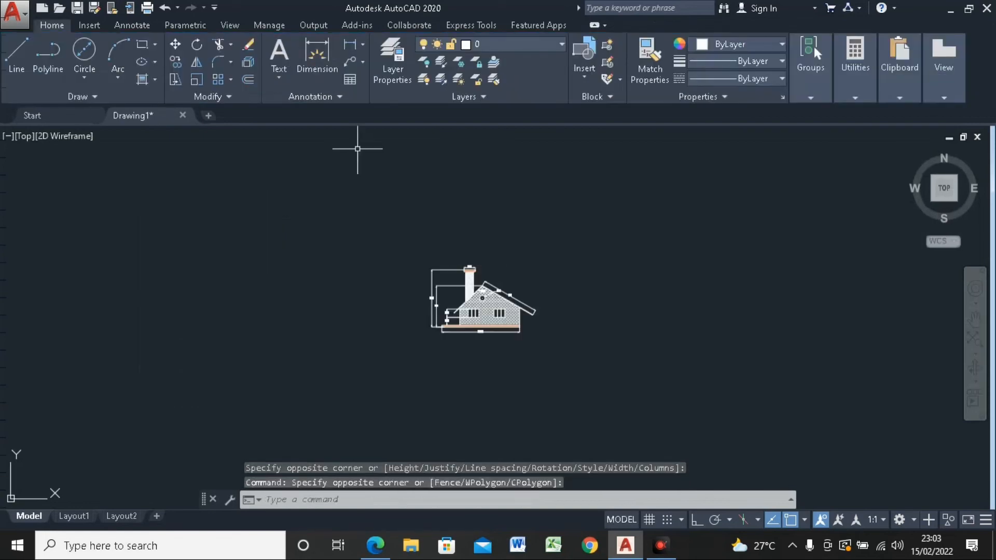
Step: Create a multiline text box in the empty space above the right roof slope and enter Rumahku
{"action": "scroll", "coordinate": [514, 265], "scroll_direction": "up", "scroll_amount": 7}
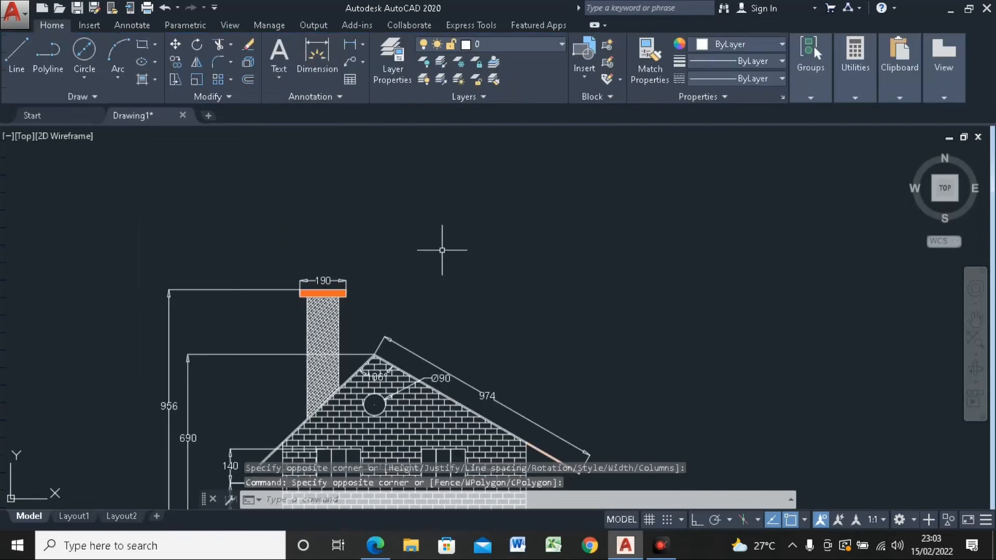
{"action": "key", "text": "Escape"}
{"action": "middle_click_drag", "start_coordinate": [431, 251], "coordinate": [373, 180]}
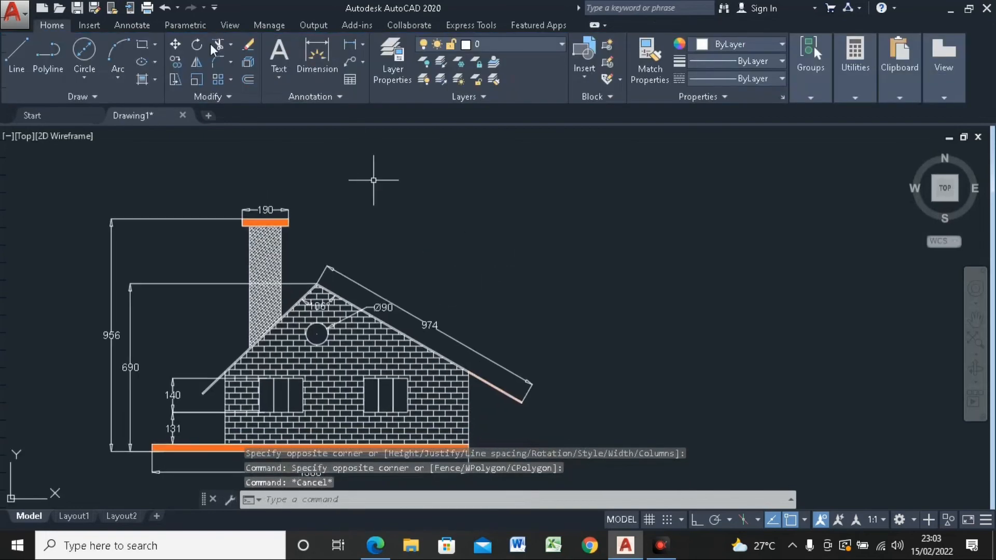
{"action": "left_click", "coordinate": [280, 77]}
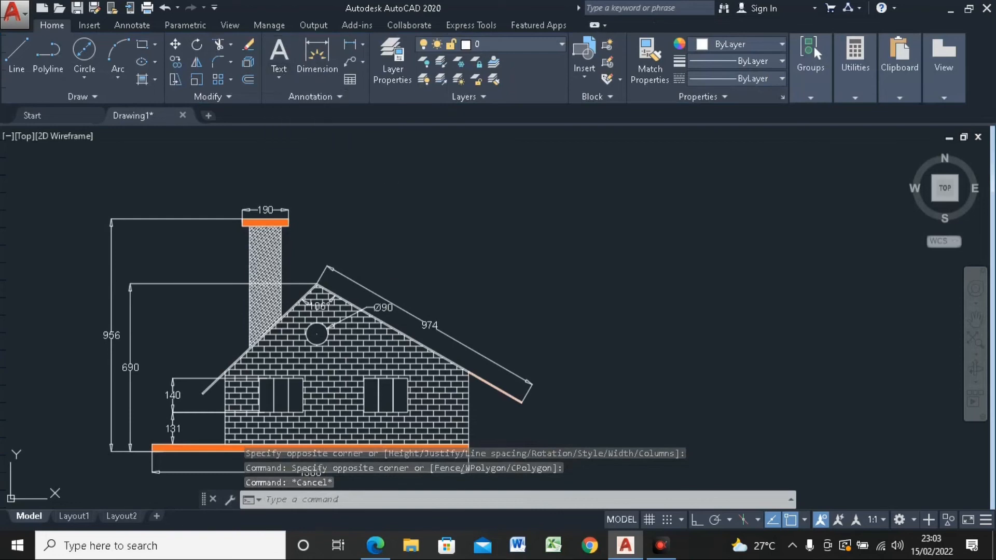
{"action": "left_click", "coordinate": [381, 204]}
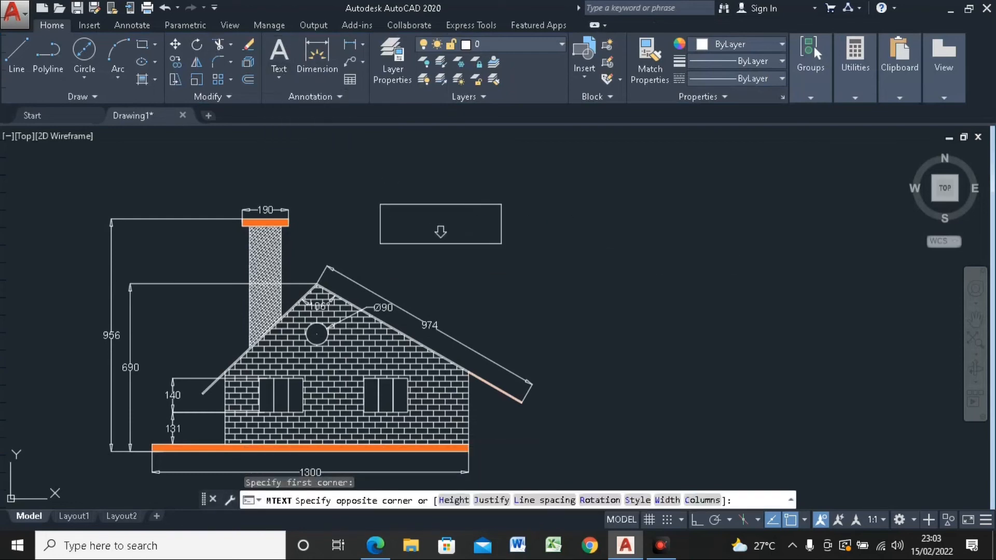
{"action": "left_click", "coordinate": [522, 245]}
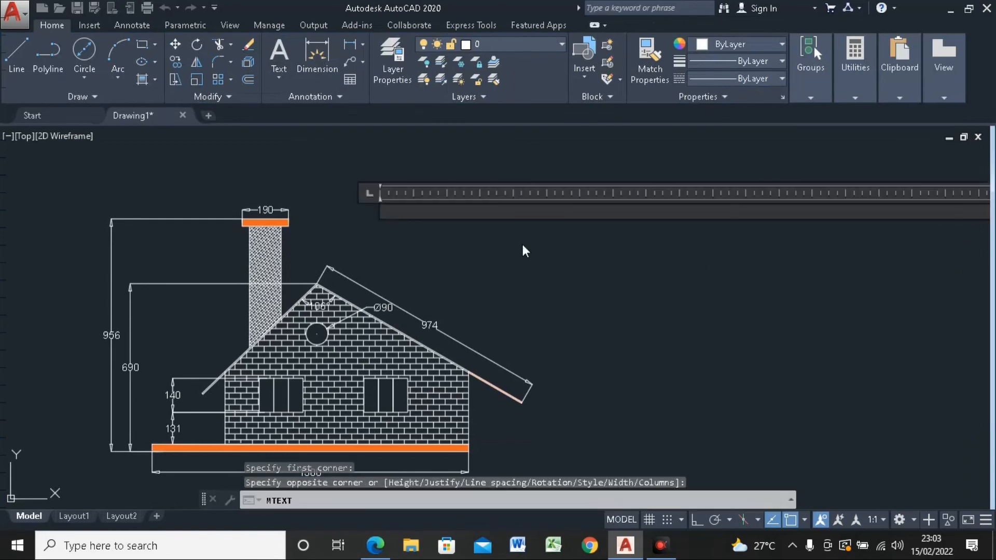
{"action": "type", "text": "Rumahku"}
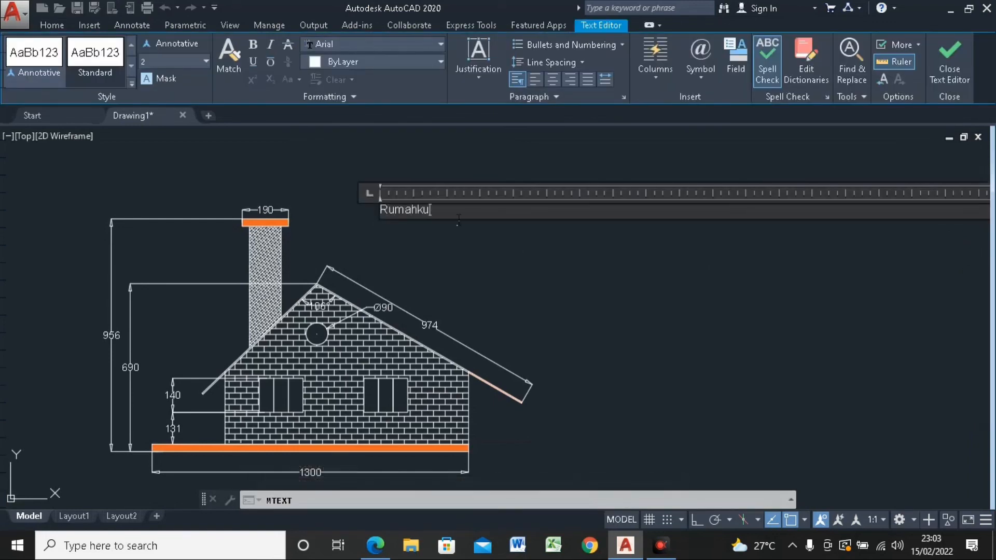
Step: Set the text height of the whole word Rumahku to 10
{"action": "left_click_drag", "start_coordinate": [431, 210], "coordinate": [380, 210]}
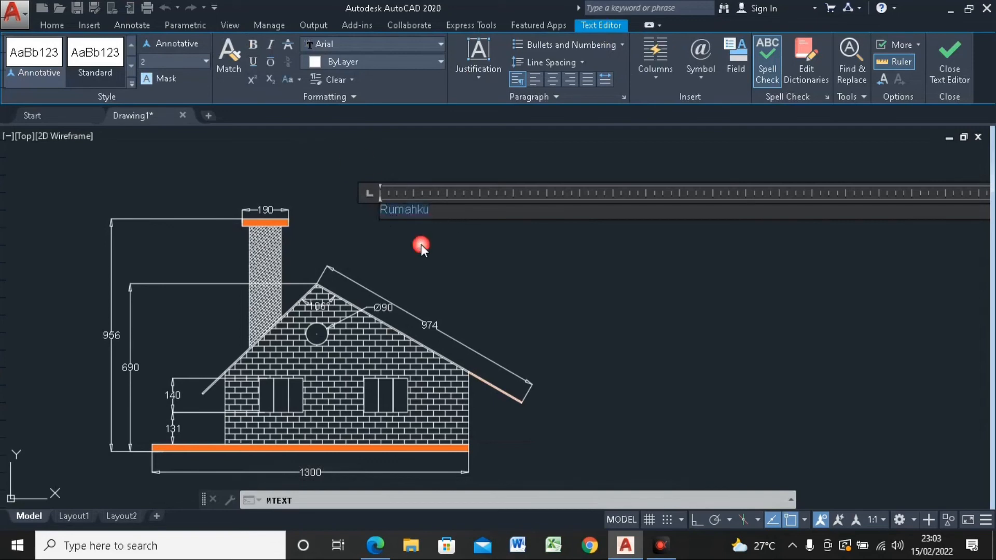
{"action": "left_click_drag", "start_coordinate": [171, 62], "coordinate": [133, 61]}
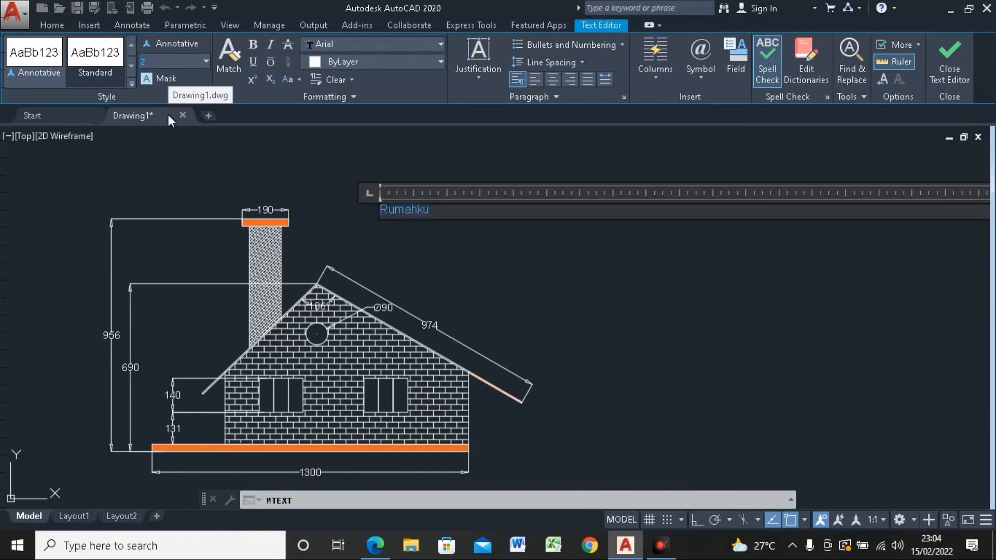
{"action": "type", "text": "10"}
{"action": "key", "text": "Return"}
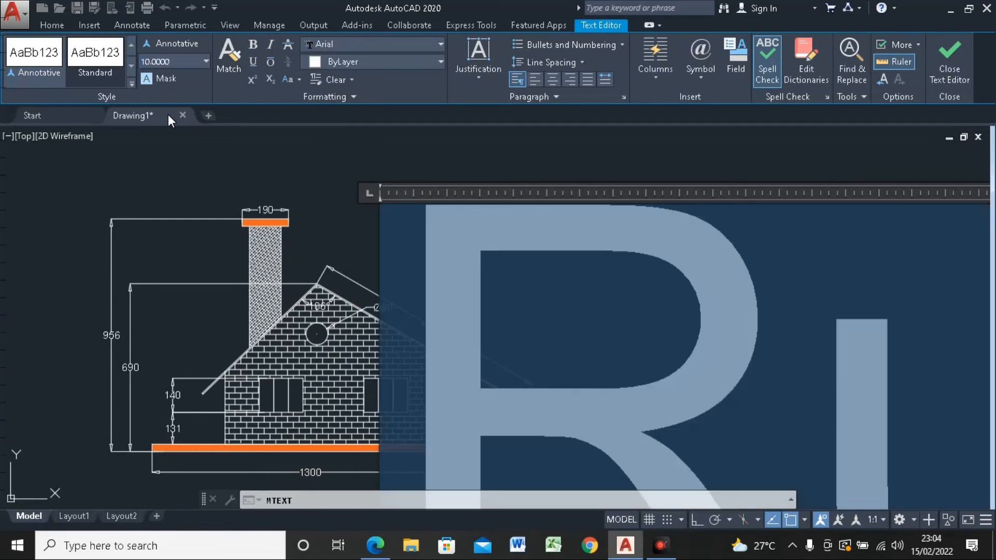
{"action": "scroll", "coordinate": [359, 154], "scroll_direction": "down", "scroll_amount": 5}
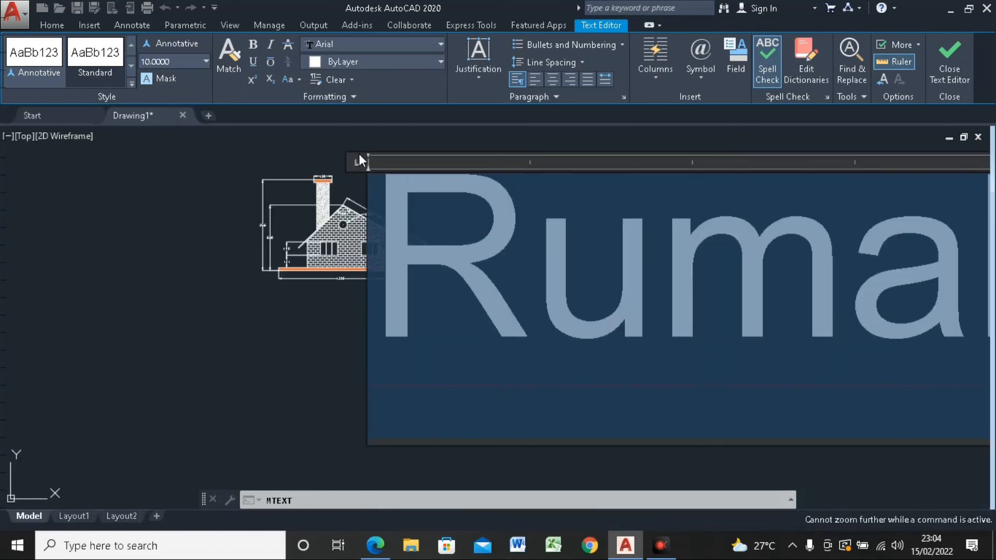
Step: Change the font of Rumahku to Bodoni MT Black and finish editing the text
{"action": "left_click", "coordinate": [404, 45]}
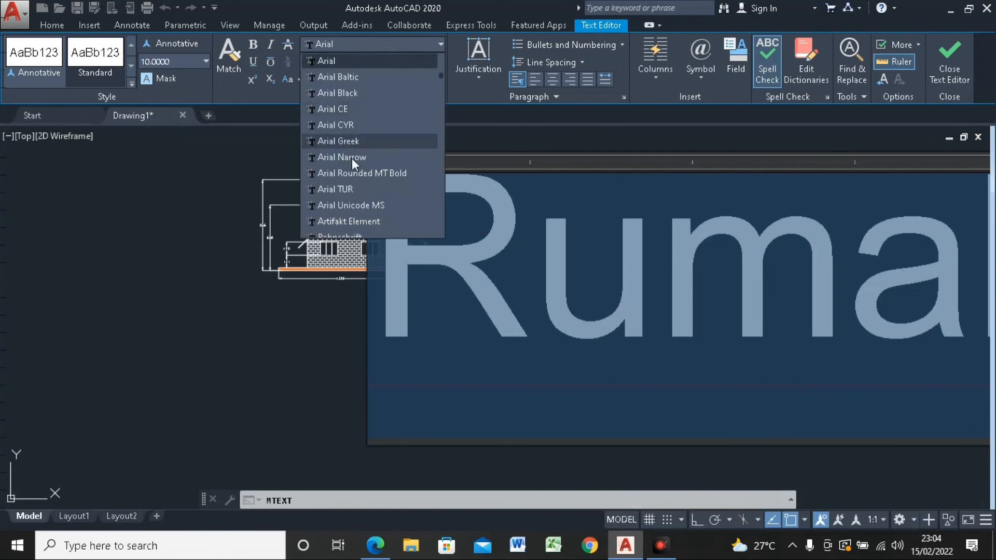
{"action": "scroll", "coordinate": [338, 85], "scroll_direction": "down", "scroll_amount": 2}
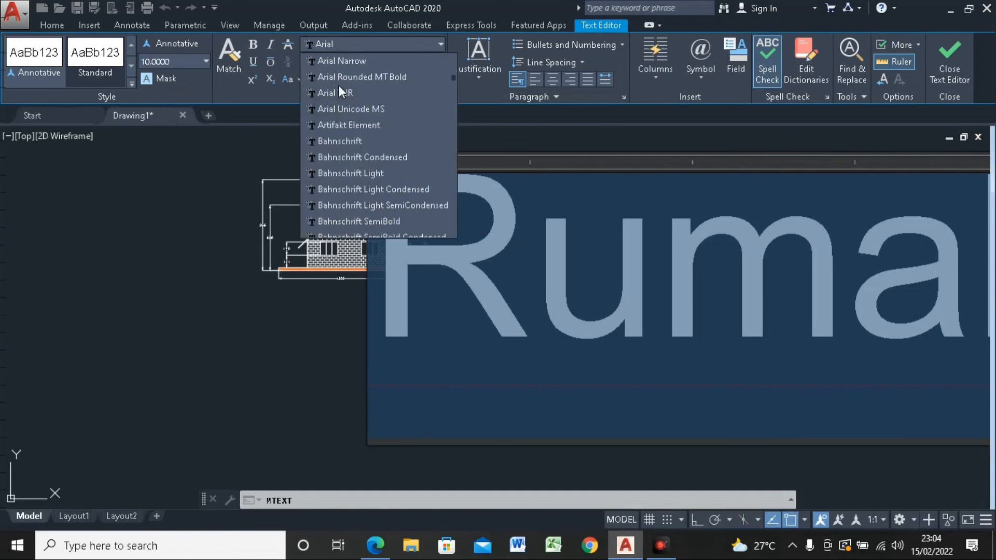
{"action": "scroll", "coordinate": [338, 85], "scroll_direction": "down", "scroll_amount": 2}
{"action": "scroll", "coordinate": [340, 134], "scroll_direction": "down", "scroll_amount": 5}
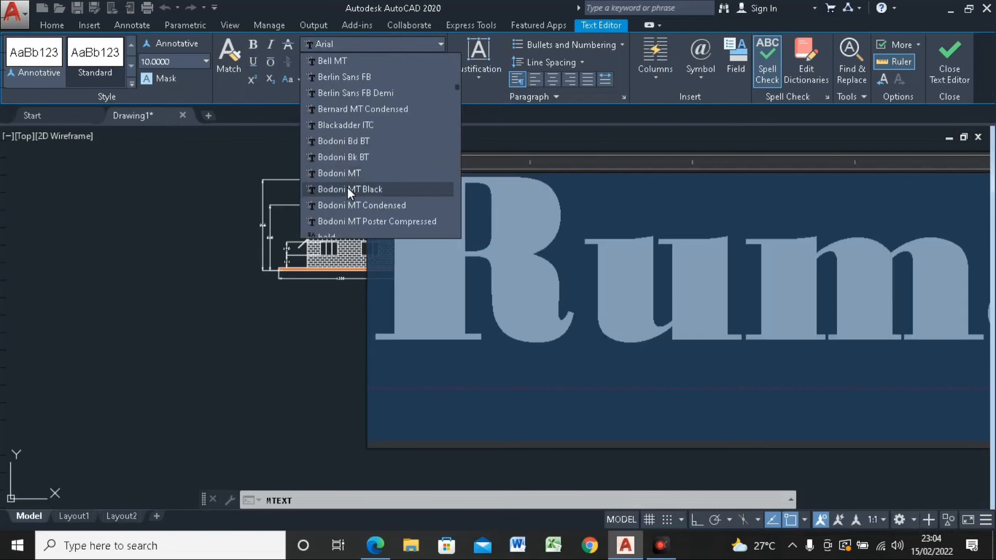
{"action": "left_click", "coordinate": [347, 189]}
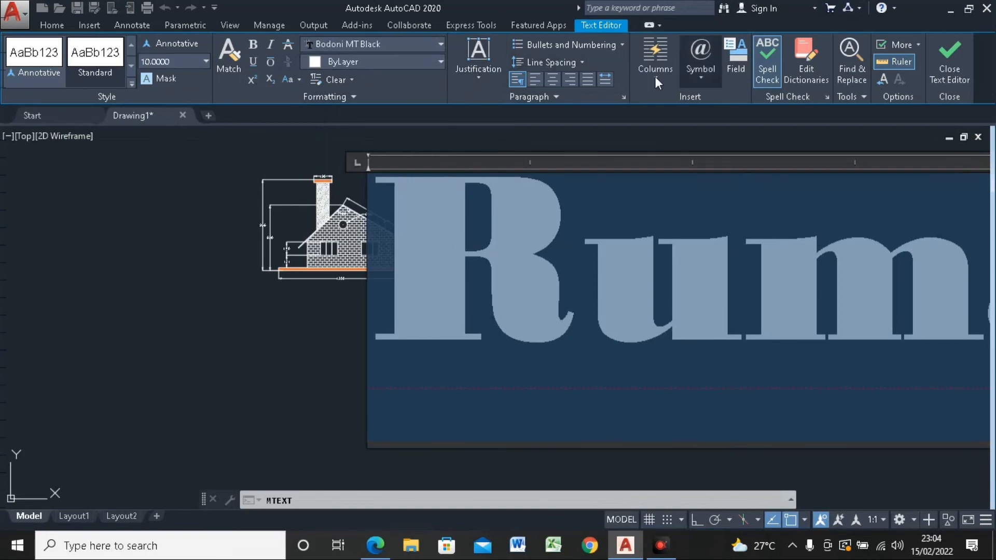
{"action": "left_click", "coordinate": [954, 72]}
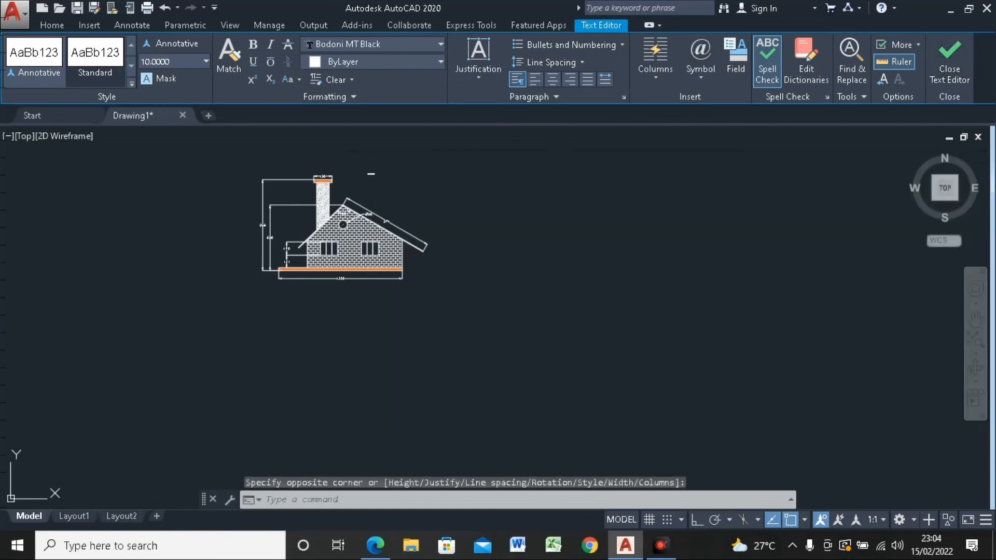
{"action": "scroll", "coordinate": [371, 174], "scroll_direction": "up", "scroll_amount": 5}
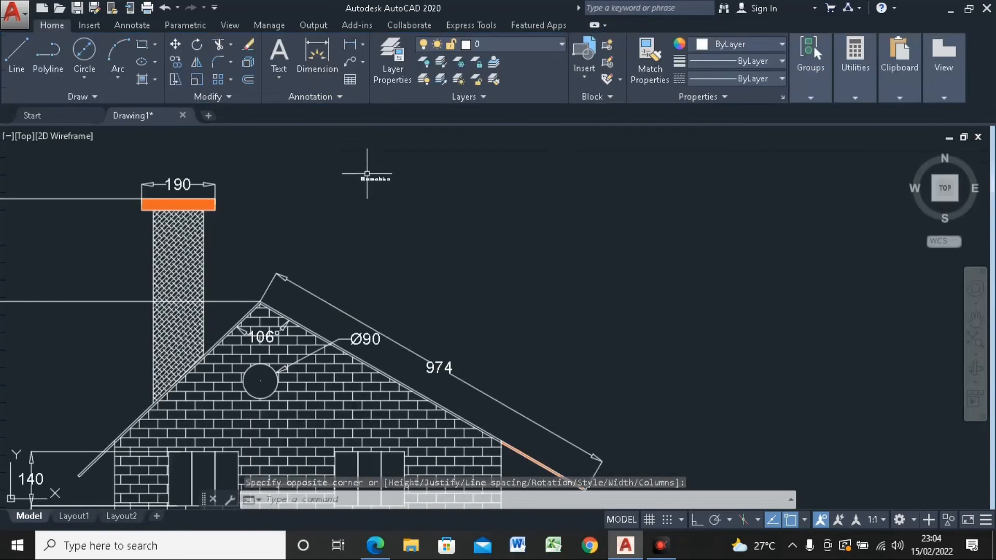
{"action": "scroll", "coordinate": [367, 174], "scroll_direction": "up", "scroll_amount": 6}
{"action": "scroll", "coordinate": [369, 174], "scroll_direction": "down", "scroll_amount": 8}
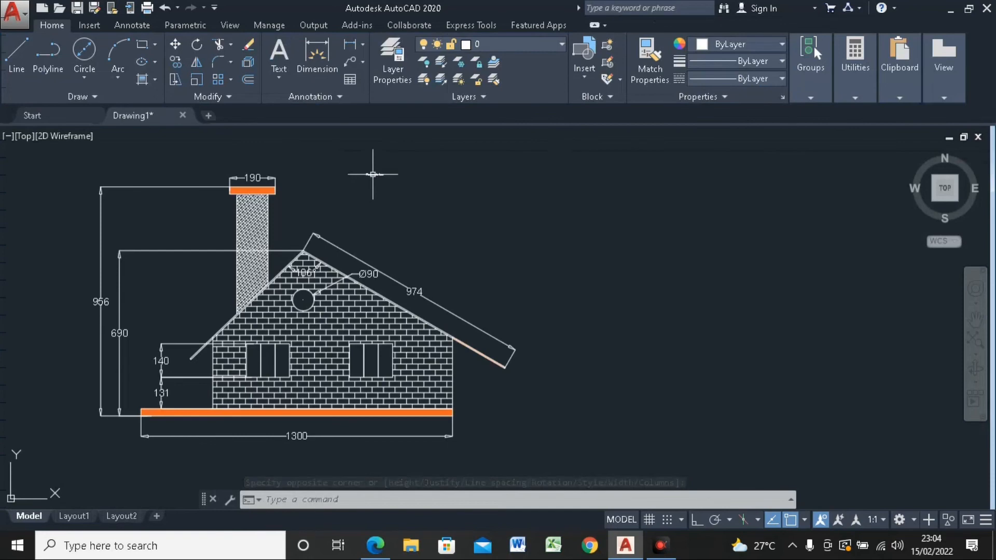
Step: Narrow the Rumahku text frame by stretching its right end to just past the word
{"action": "left_click", "coordinate": [372, 174]}
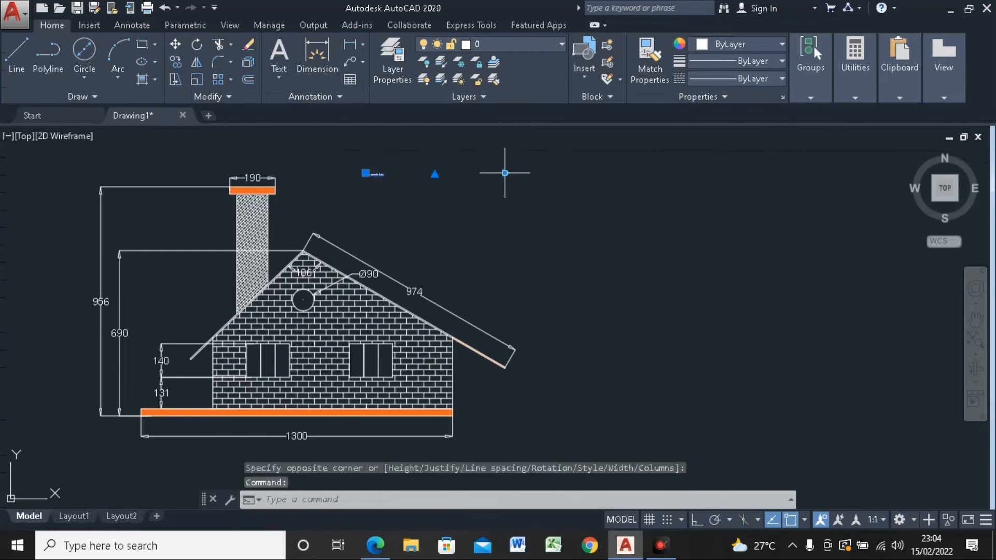
{"action": "left_click", "coordinate": [505, 173]}
{"action": "scroll", "coordinate": [400, 174], "scroll_direction": "up", "scroll_amount": 4}
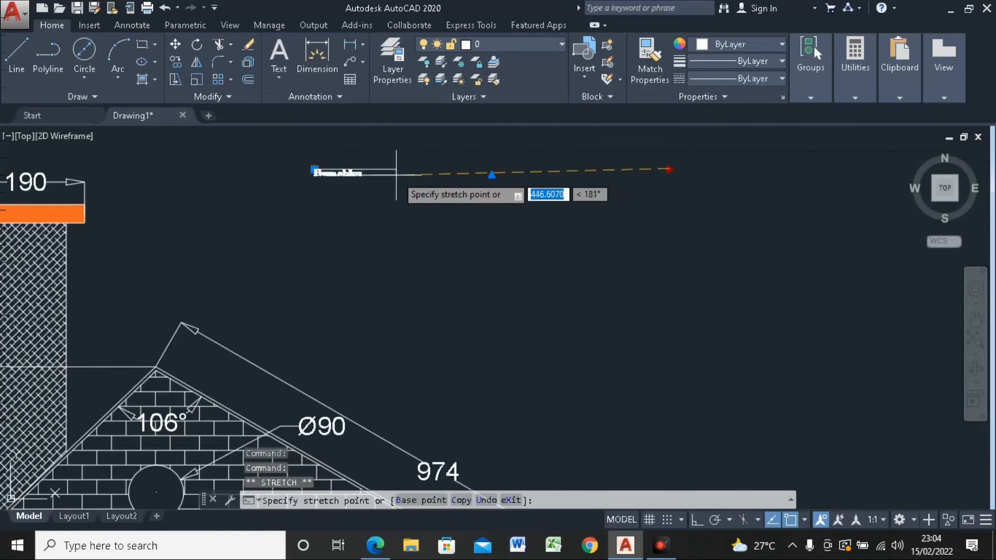
{"action": "left_click", "coordinate": [383, 162]}
{"action": "scroll", "coordinate": [333, 171], "scroll_direction": "up", "scroll_amount": 3}
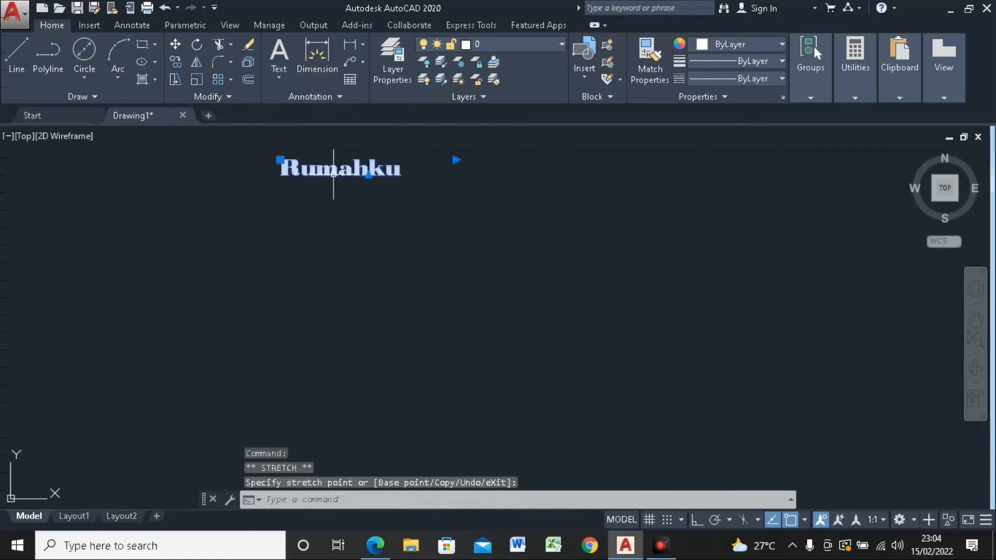
Step: Scale the Rumahku text up by a factor of about 6.8, using its left end as the base point
{"action": "scroll", "coordinate": [369, 224], "scroll_direction": "down", "scroll_amount": 6}
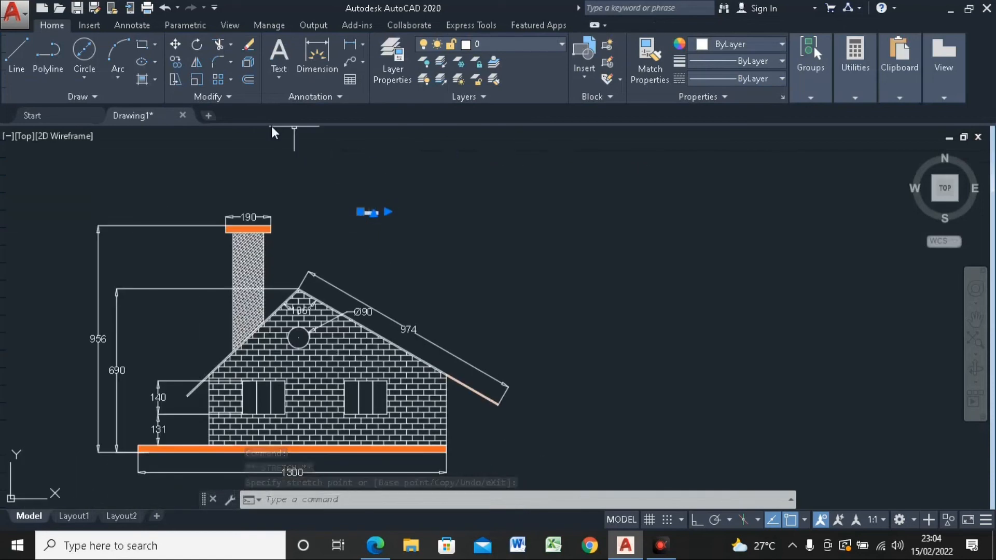
{"action": "left_click", "coordinate": [195, 79]}
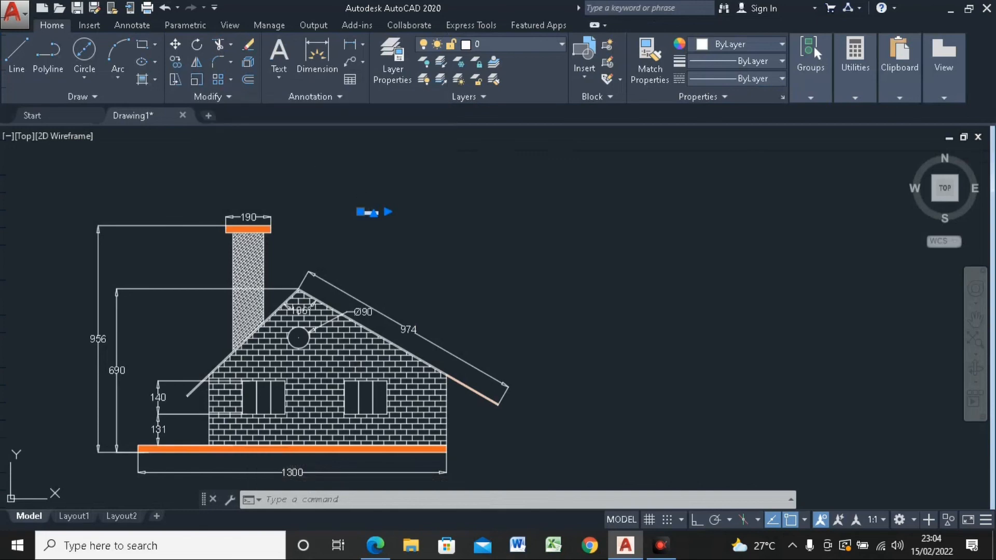
{"action": "left_click", "coordinate": [359, 214]}
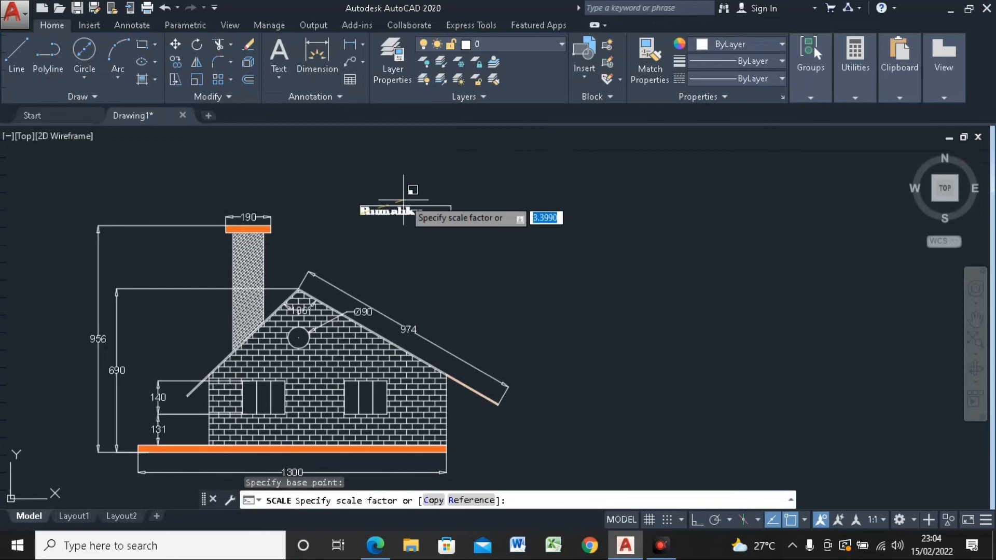
{"action": "left_click", "coordinate": [447, 185]}
{"action": "middle_click_drag", "start_coordinate": [512, 189], "coordinate": [447, 169]}
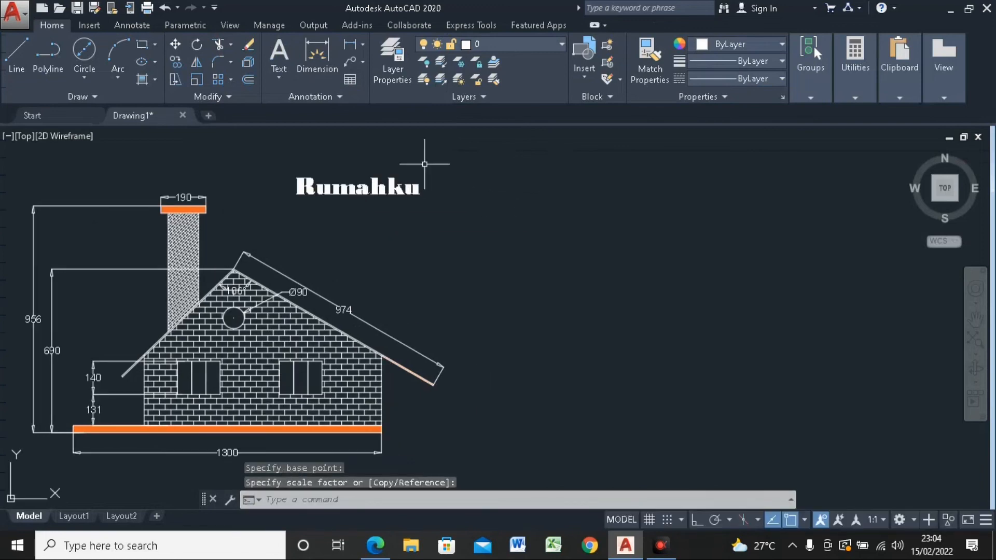
{"action": "middle_click_drag", "start_coordinate": [308, 124], "coordinate": [341, 147]}
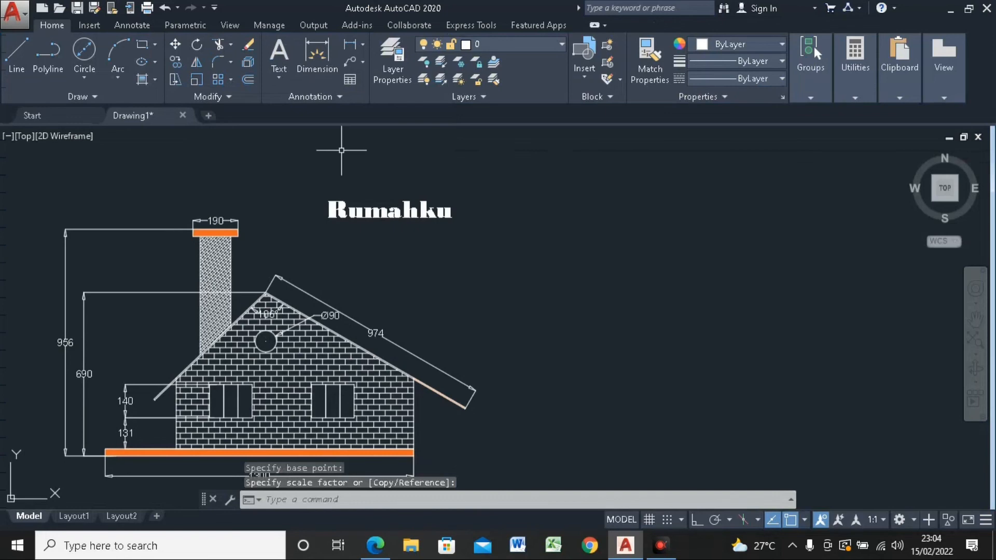
Step: With Ortho on, add the single-line text Indah below Rumahku, with a height of about 113 and a rotation of 0
{"action": "left_click", "coordinate": [284, 75]}
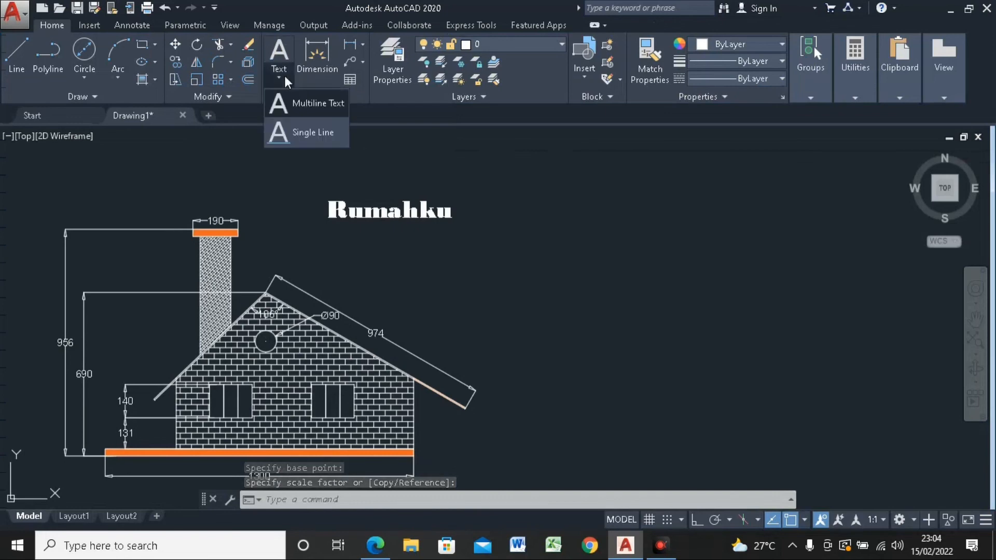
{"action": "left_click", "coordinate": [298, 139]}
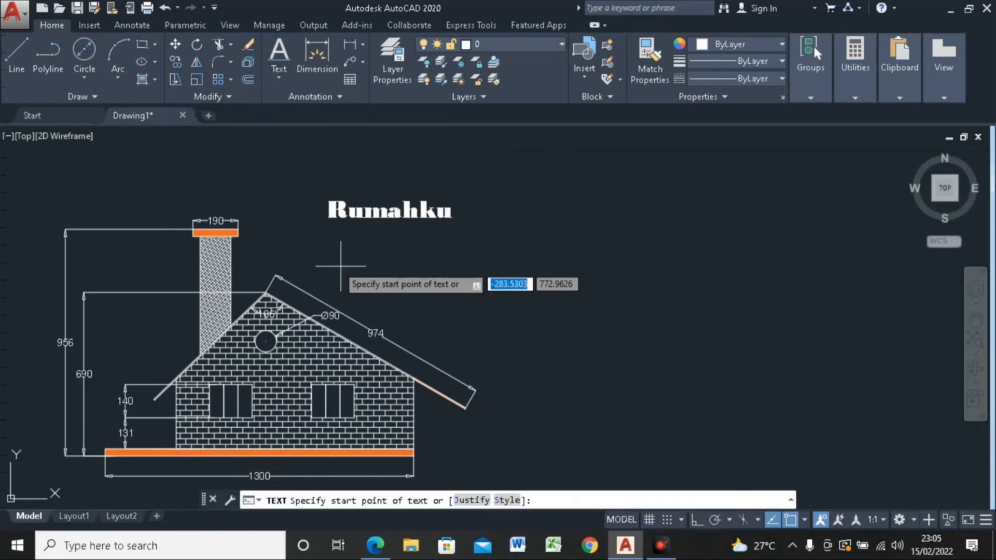
{"action": "scroll", "coordinate": [335, 262], "scroll_direction": "up", "scroll_amount": 2}
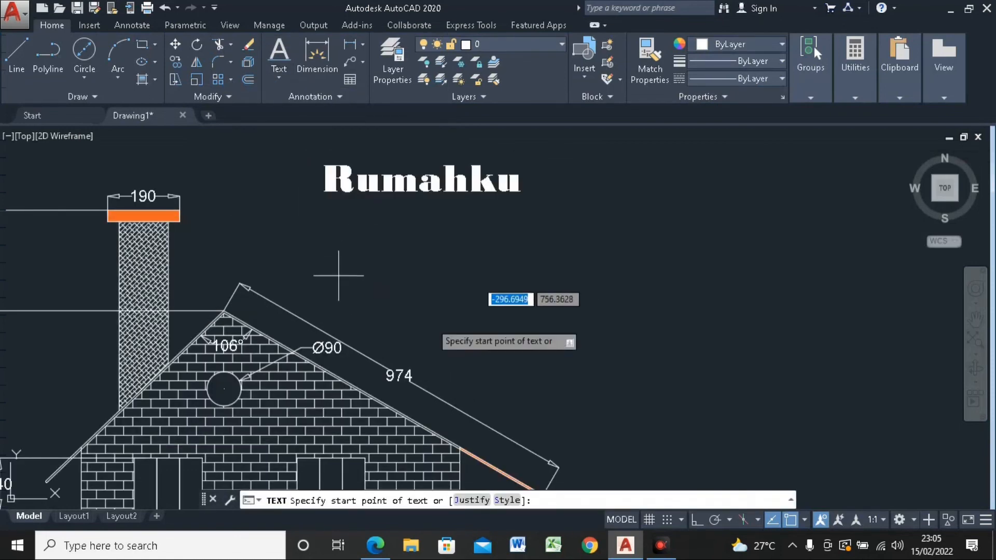
{"action": "left_click", "coordinate": [693, 525]}
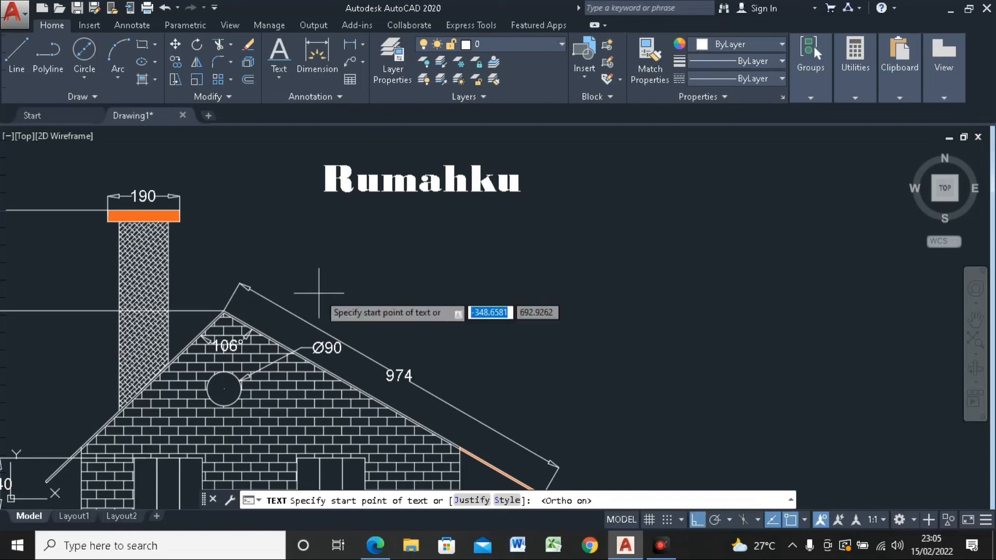
{"action": "left_click", "coordinate": [338, 268]}
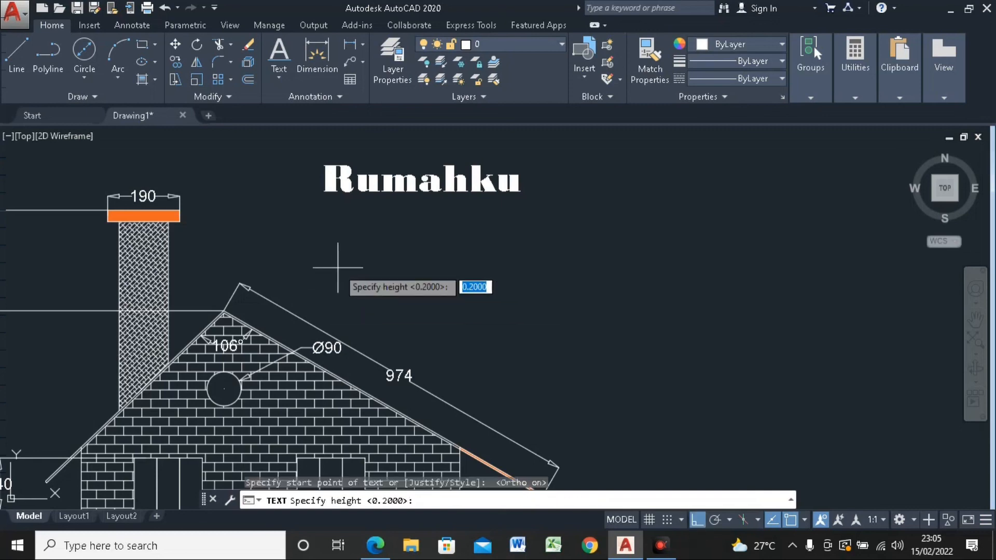
{"action": "left_click", "coordinate": [338, 225]}
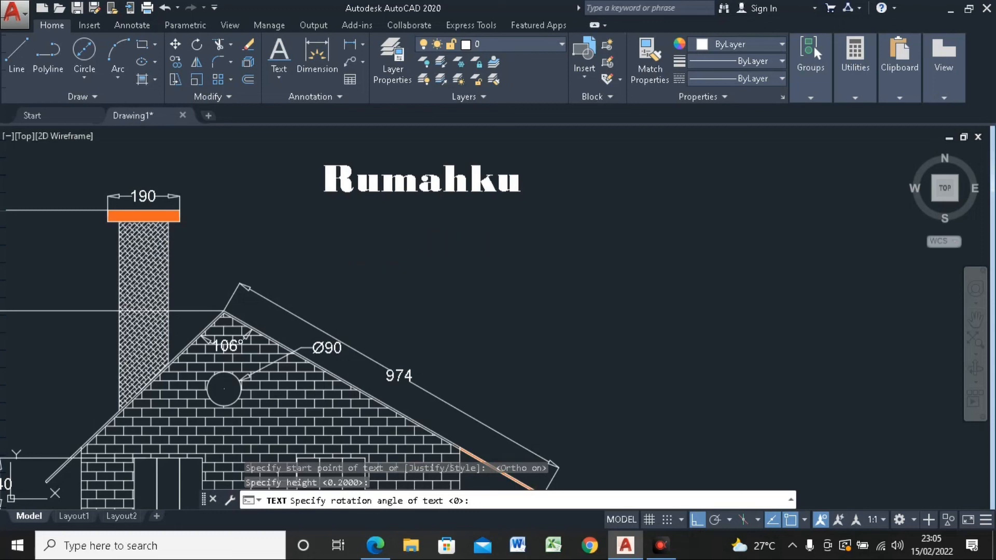
{"action": "key", "text": "Return"}
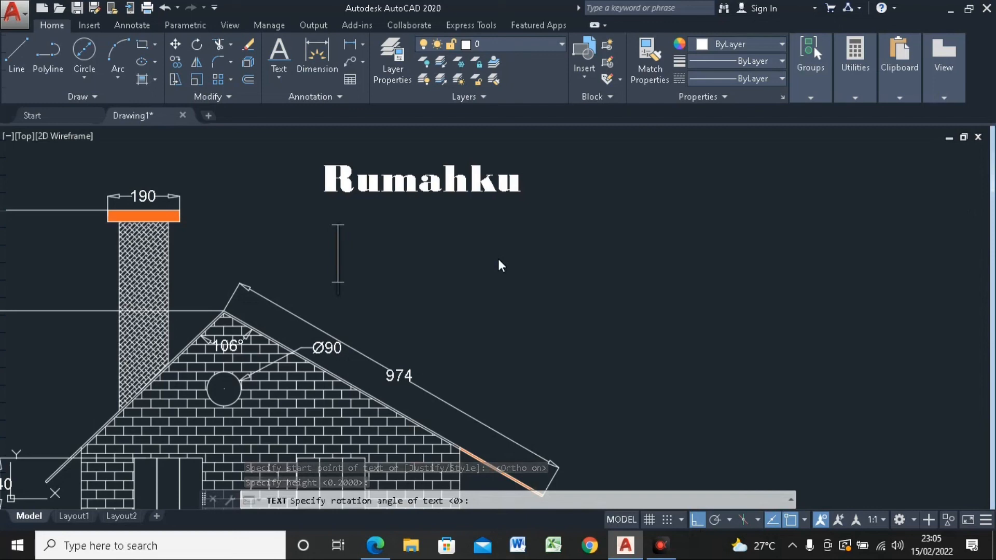
{"action": "type", "text": "Indah"}
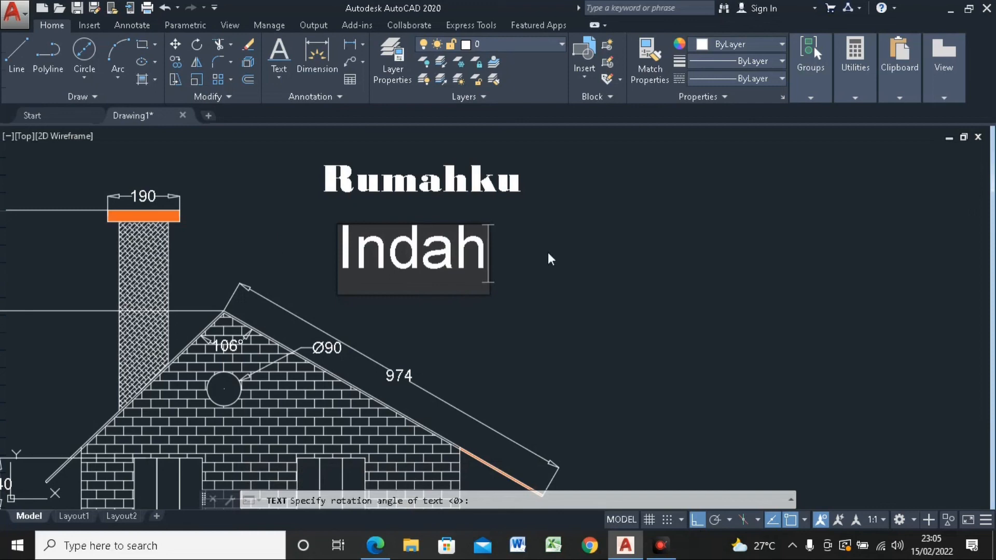
{"action": "left_click", "coordinate": [593, 257]}
{"action": "key", "text": "Return"}
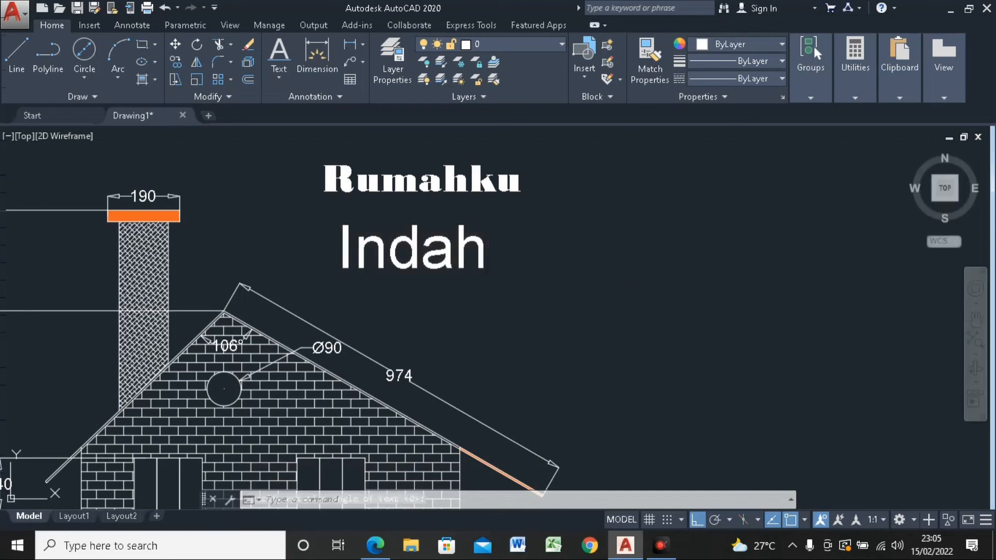
Step: Inspect the Indah text as a selected object and compare its size and position with Rumahku and the house
{"action": "left_click", "coordinate": [457, 241]}
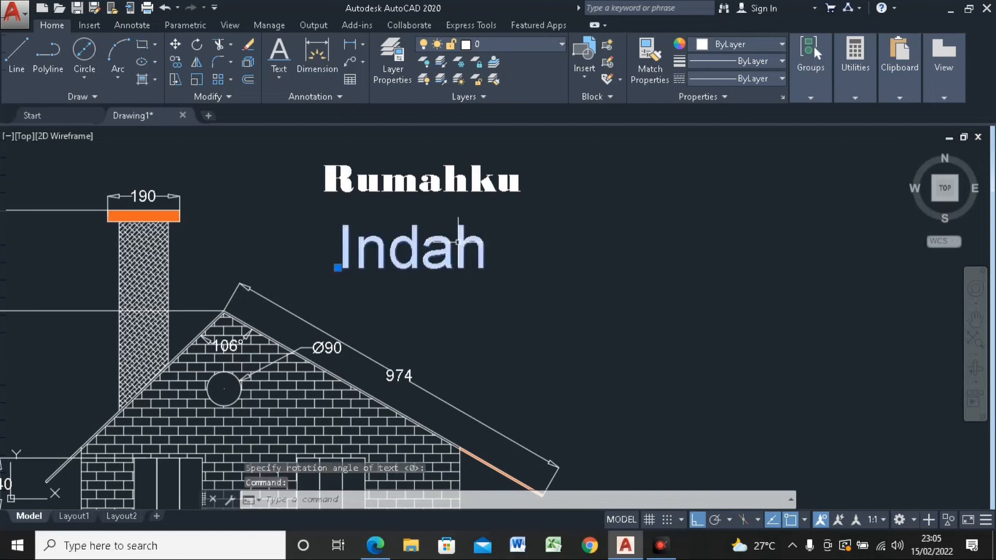
{"action": "scroll", "coordinate": [515, 216], "scroll_direction": "down", "scroll_amount": 5}
{"action": "scroll", "coordinate": [515, 216], "scroll_direction": "up", "scroll_amount": 5}
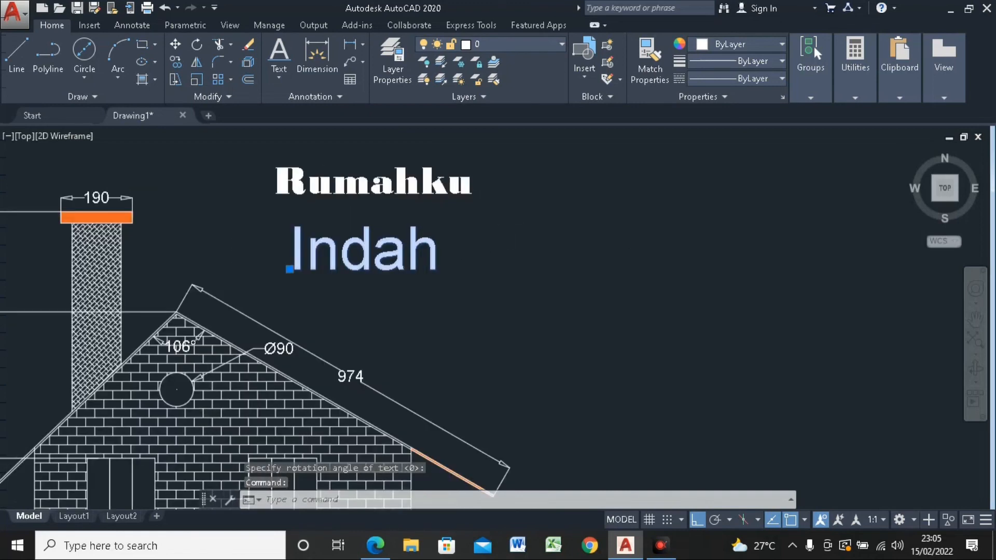
{"action": "scroll", "coordinate": [523, 222], "scroll_direction": "down", "scroll_amount": 4}
{"action": "scroll", "coordinate": [516, 229], "scroll_direction": "up", "scroll_amount": 2}
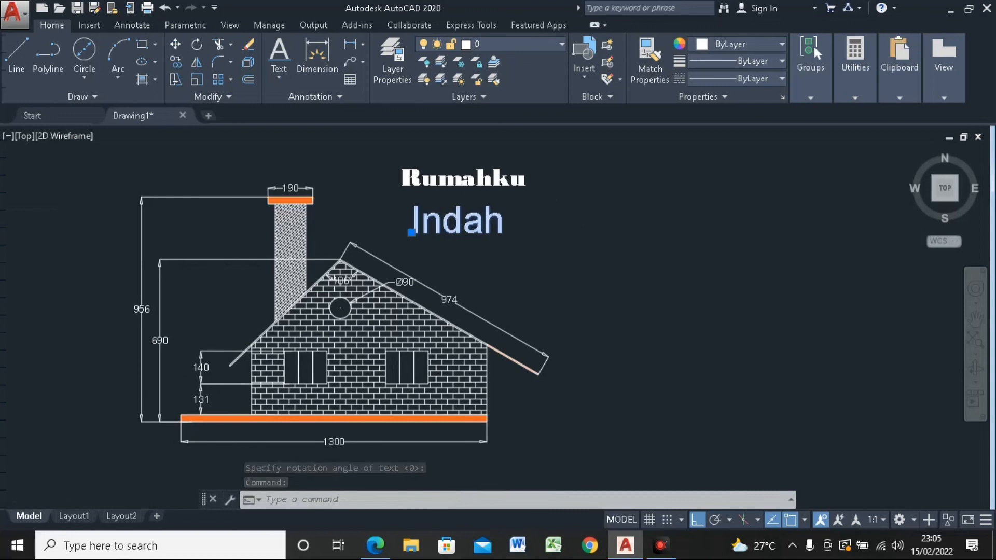
{"action": "scroll", "coordinate": [552, 216], "scroll_direction": "down", "scroll_amount": 2}
{"action": "key", "text": "Escape"}
{"action": "mouse_move", "coordinate": [551, 216]}
{"action": "middle_mouse_down"}
{"action": "mouse_move", "coordinate": [558, 232]}
{"action": "mouse_move", "coordinate": [585, 222]}
{"action": "middle_mouse_up"}
{"action": "scroll", "coordinate": [574, 222], "scroll_direction": "up", "scroll_amount": 2}
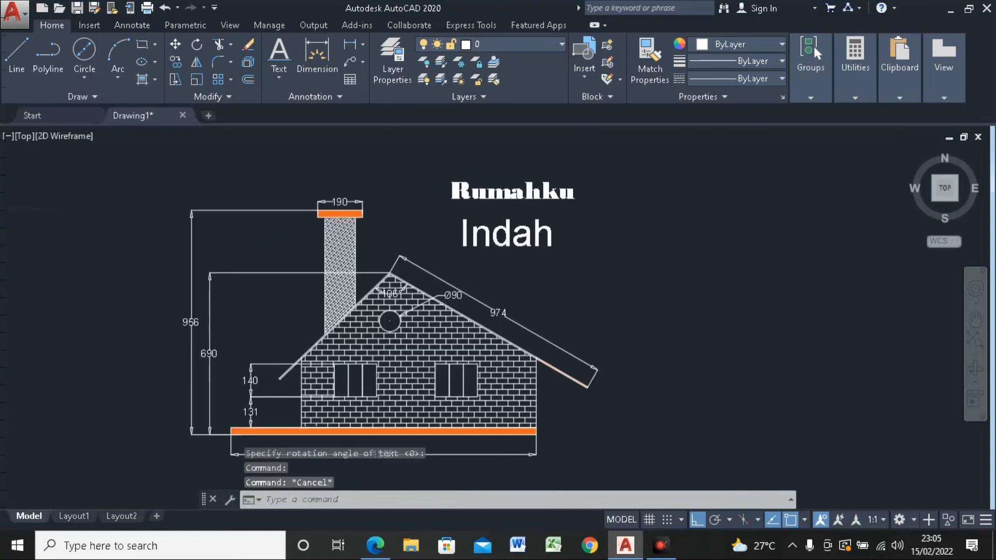
Step: Replace the multiline title Rumahku with the word Belajar and finish editing the text
{"action": "scroll", "coordinate": [563, 228], "scroll_direction": "up", "scroll_amount": 2}
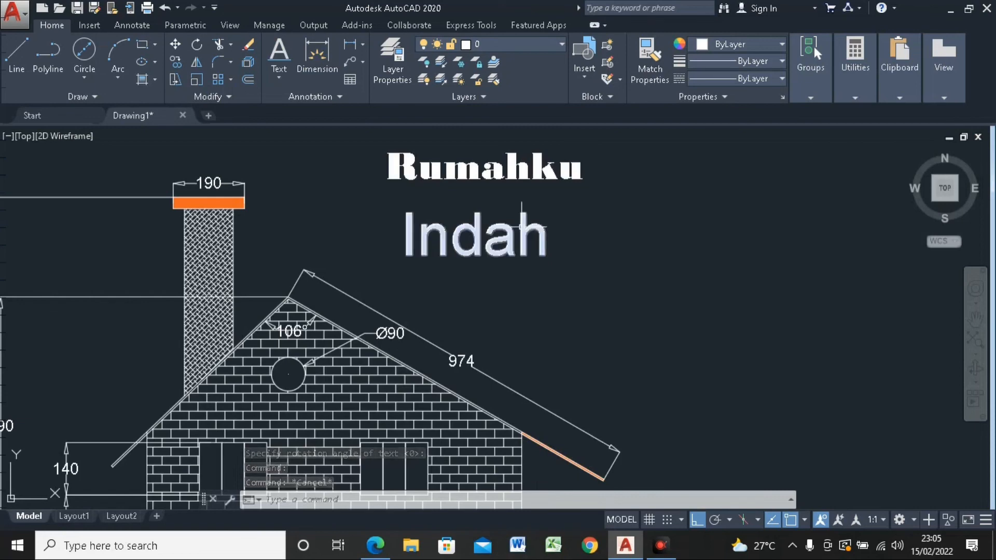
{"action": "left_click", "coordinate": [516, 171]}
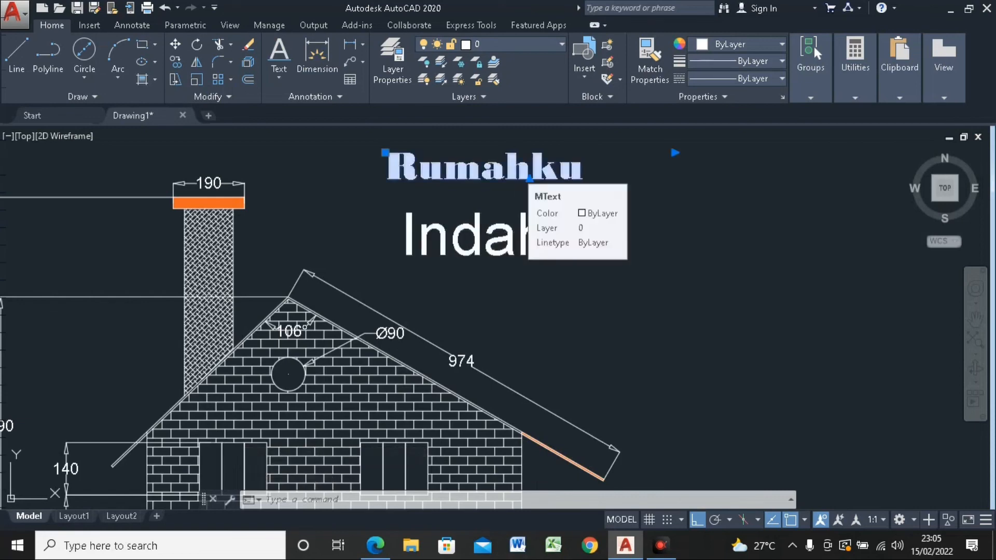
{"action": "double_click", "coordinate": [539, 176]}
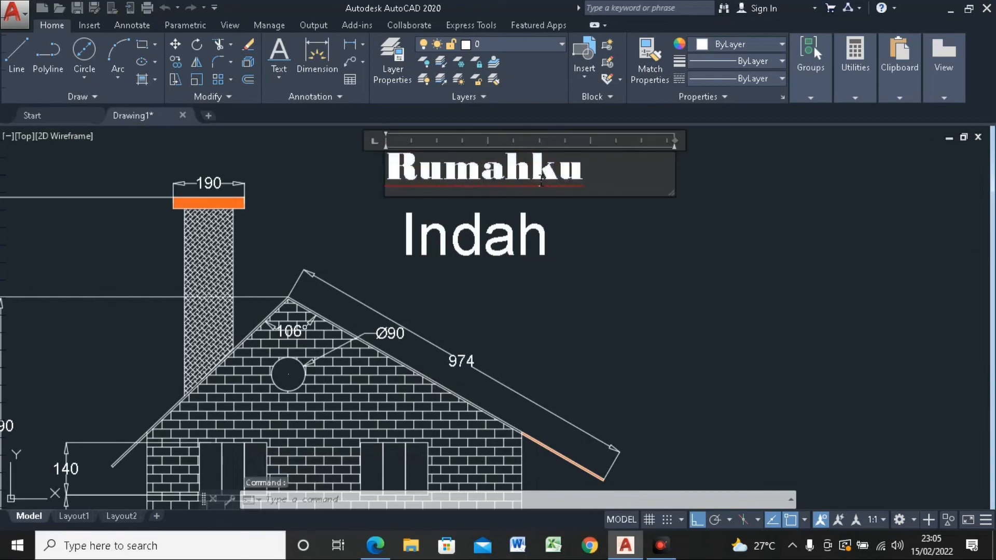
{"action": "left_click_drag", "start_coordinate": [592, 179], "coordinate": [384, 179]}
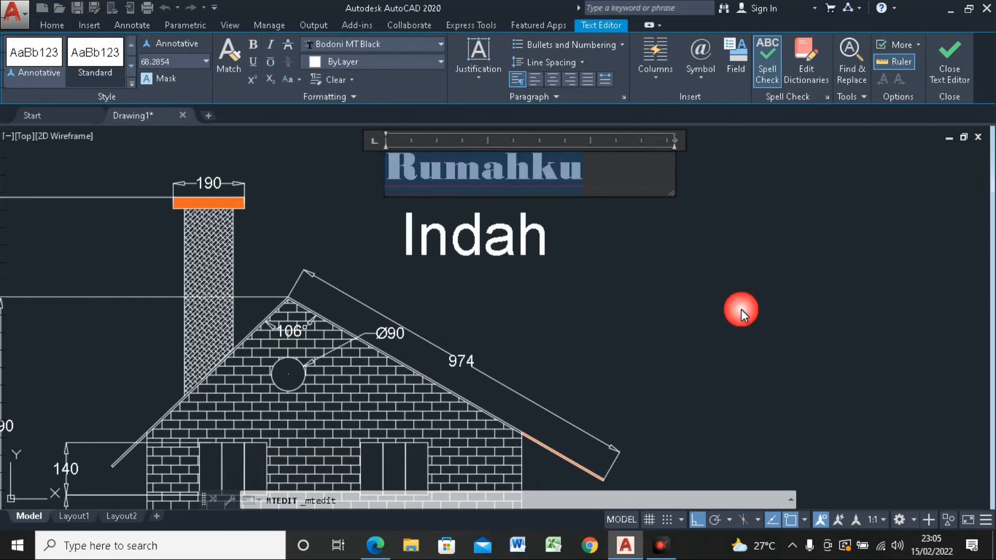
{"action": "type", "text": "Bel"}
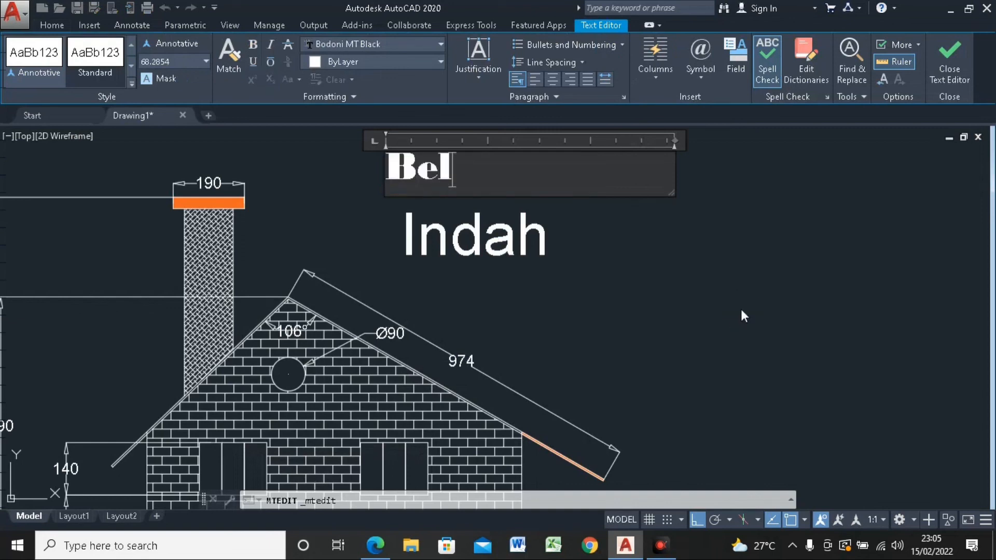
{"action": "type", "text": "ajar"}
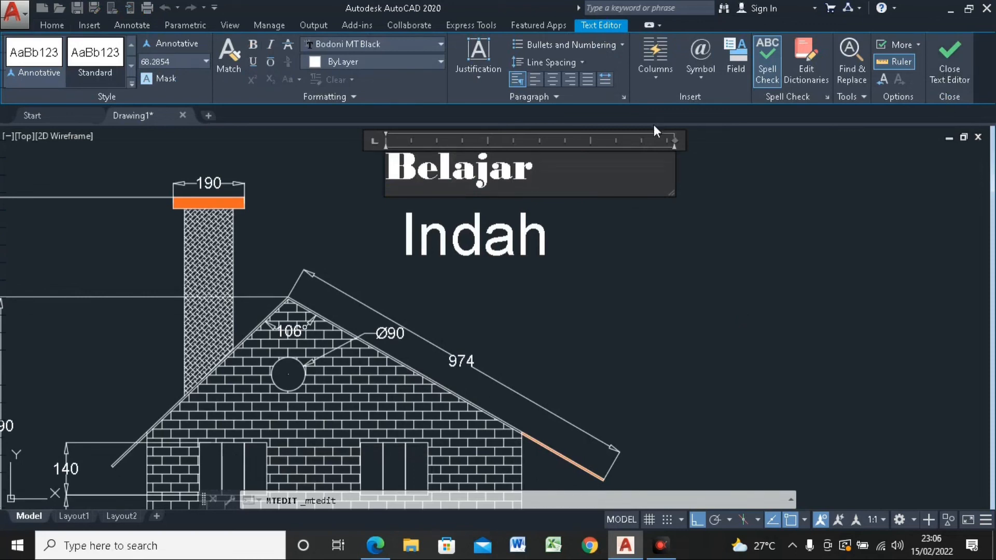
{"action": "left_click", "coordinate": [950, 65]}
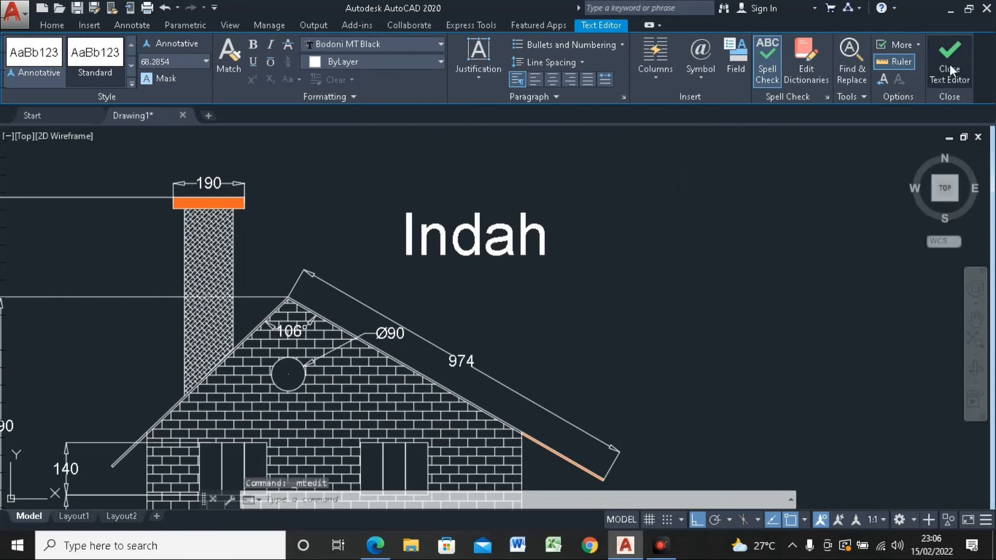
Step: Change the single-line text Indah to Dimensi and end the text editing
{"action": "left_click", "coordinate": [525, 228]}
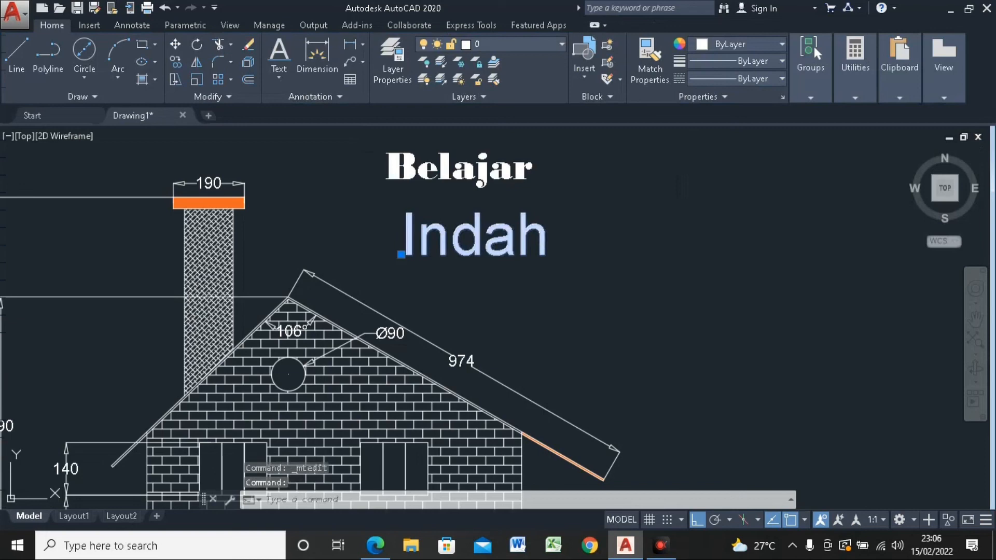
{"action": "double_click", "coordinate": [527, 228]}
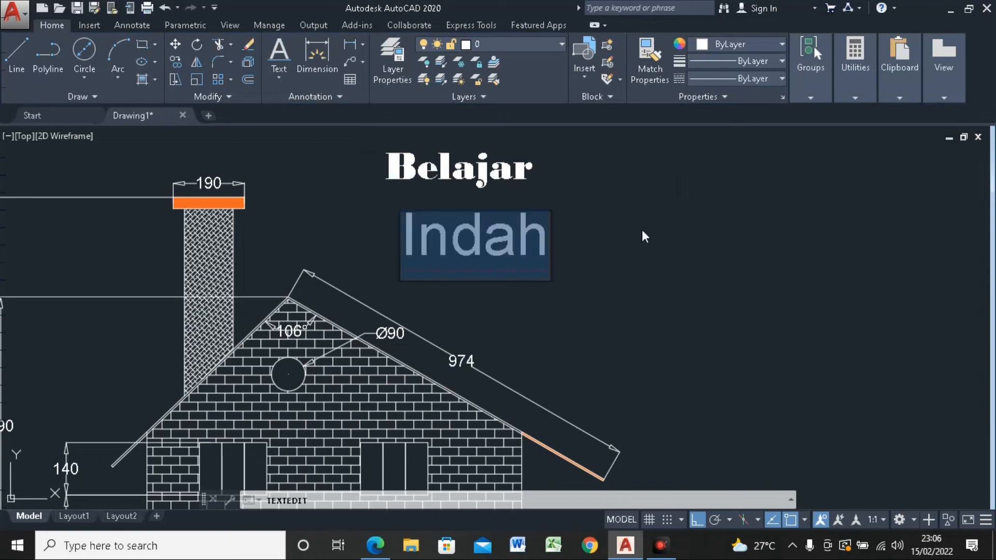
{"action": "type", "text": "Dimensi"}
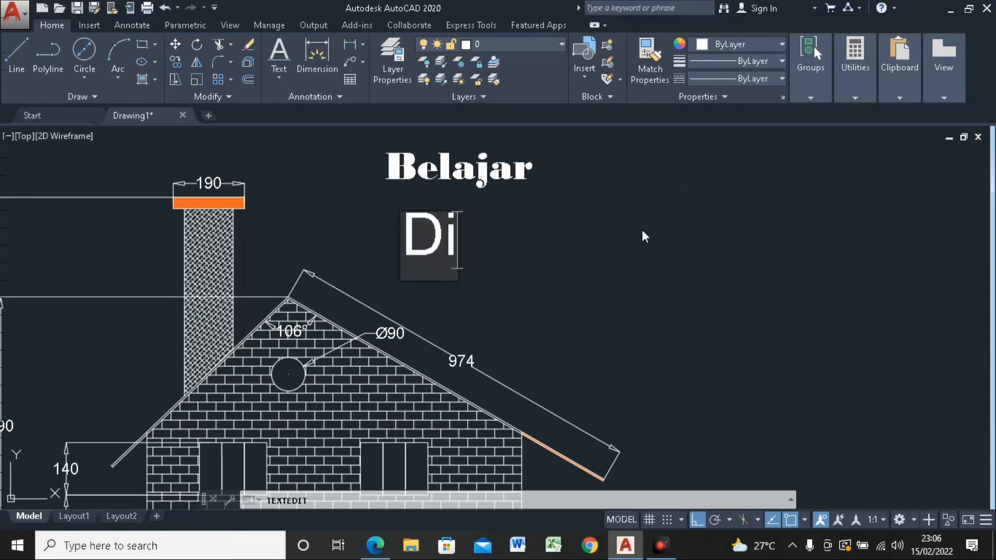
{"action": "left_click", "coordinate": [678, 232]}
{"action": "scroll", "coordinate": [672, 232], "scroll_direction": "down", "scroll_amount": 5}
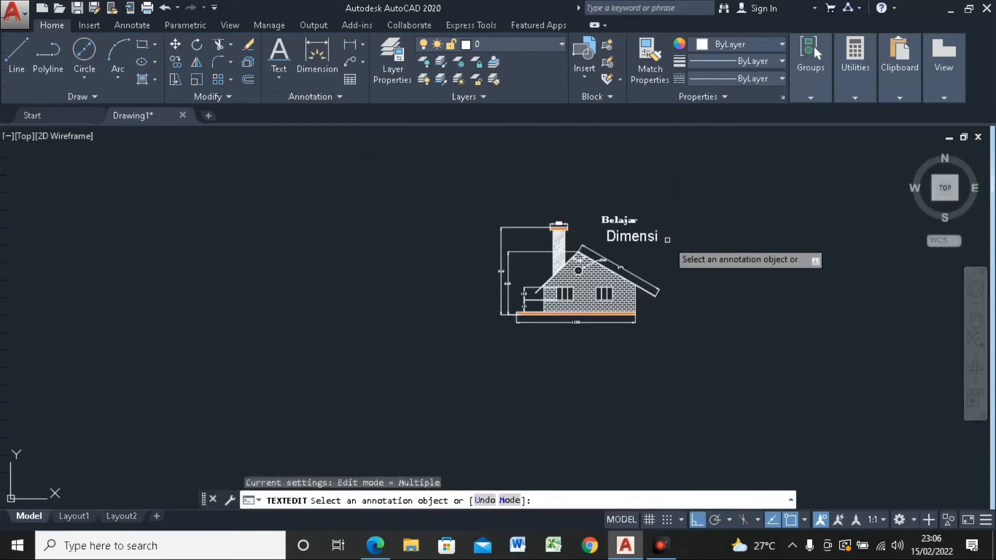
{"action": "key", "text": "Escape"}
Step: Review the whole house elevation with its dimensions and both title texts, from overview and close up
{"action": "scroll", "coordinate": [661, 230], "scroll_direction": "down", "scroll_amount": 4}
{"action": "scroll", "coordinate": [649, 228], "scroll_direction": "up", "scroll_amount": 4}
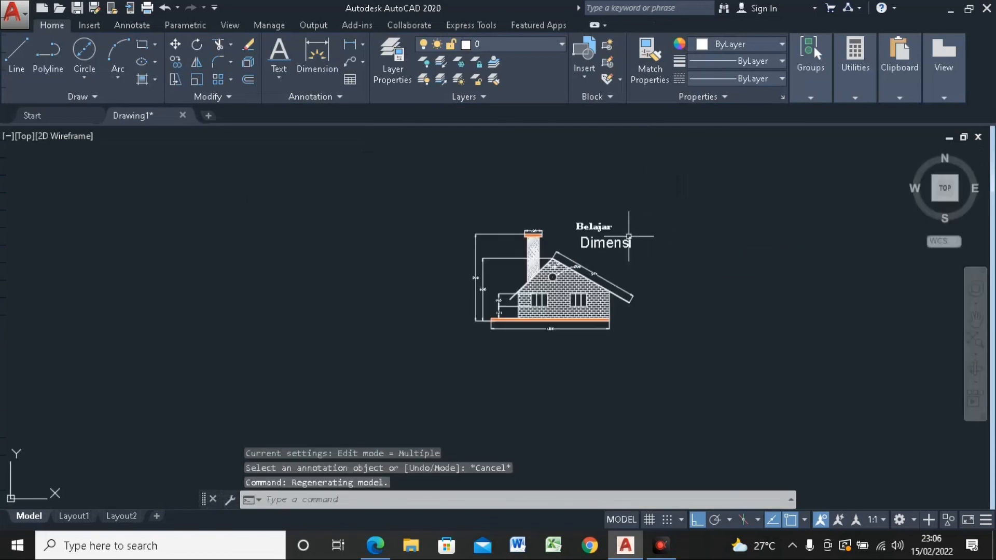
{"action": "scroll", "coordinate": [592, 235], "scroll_direction": "up", "scroll_amount": 4}
{"action": "middle_click_drag", "start_coordinate": [592, 235], "coordinate": [553, 196]}
{"action": "scroll", "coordinate": [552, 197], "scroll_direction": "down", "scroll_amount": 4}
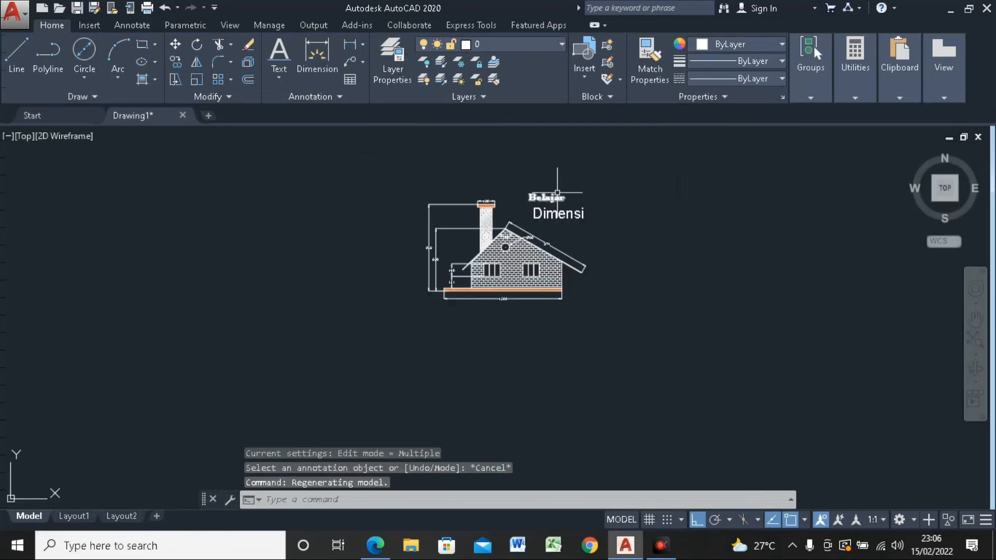
{"action": "scroll", "coordinate": [557, 193], "scroll_direction": "up", "scroll_amount": 4}
{"action": "scroll", "coordinate": [456, 185], "scroll_direction": "down", "scroll_amount": 4}
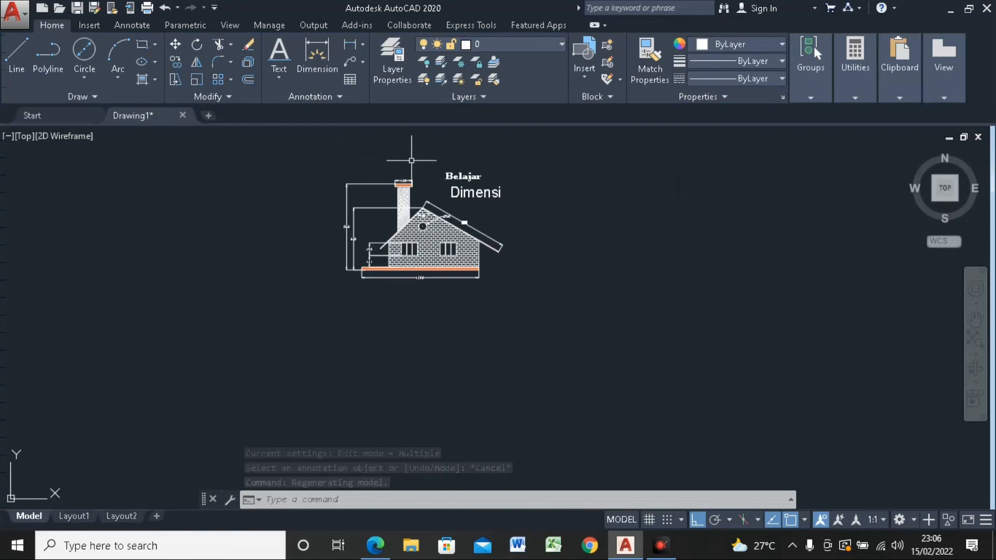
{"action": "scroll", "coordinate": [407, 161], "scroll_direction": "up", "scroll_amount": 4}
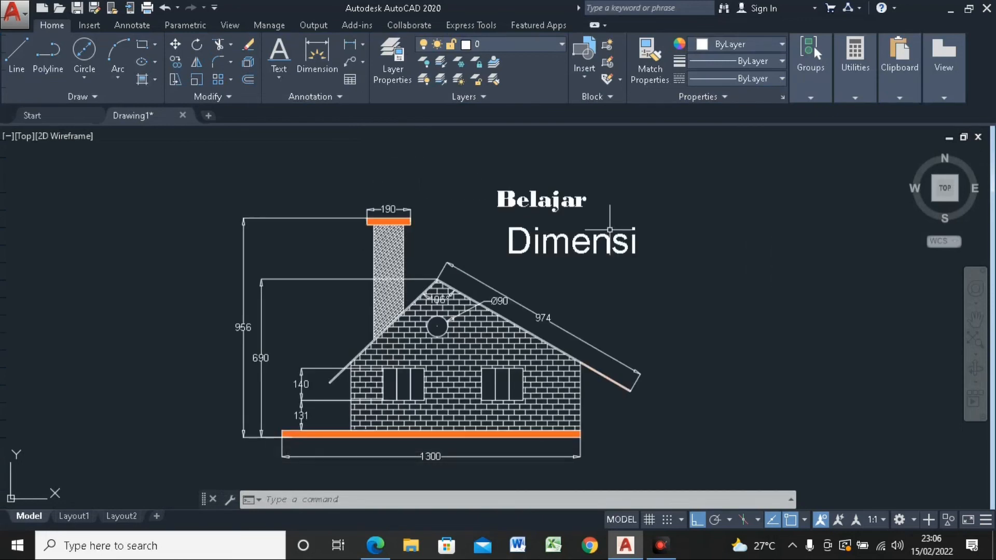
{"action": "left_click", "coordinate": [133, 25]}
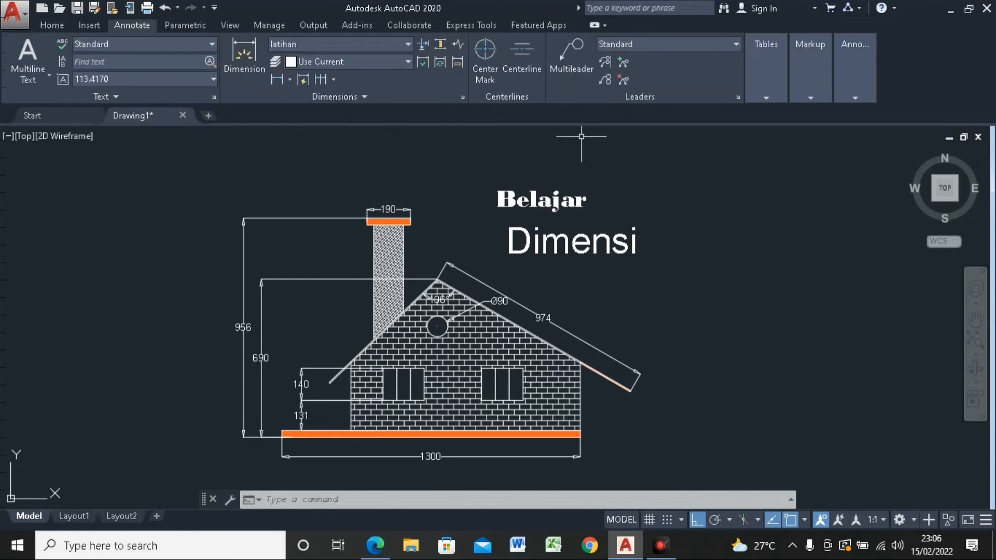
{"action": "left_click", "coordinate": [52, 25]}
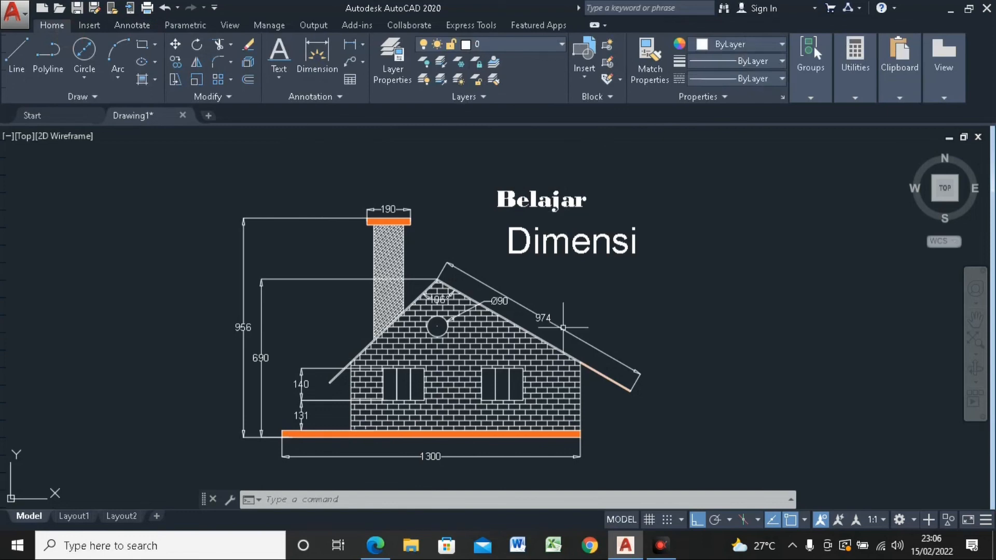
{"action": "middle_click_drag", "start_coordinate": [378, 331], "coordinate": [519, 320]}
{"action": "scroll", "coordinate": [516, 316], "scroll_direction": "up", "scroll_amount": 2}
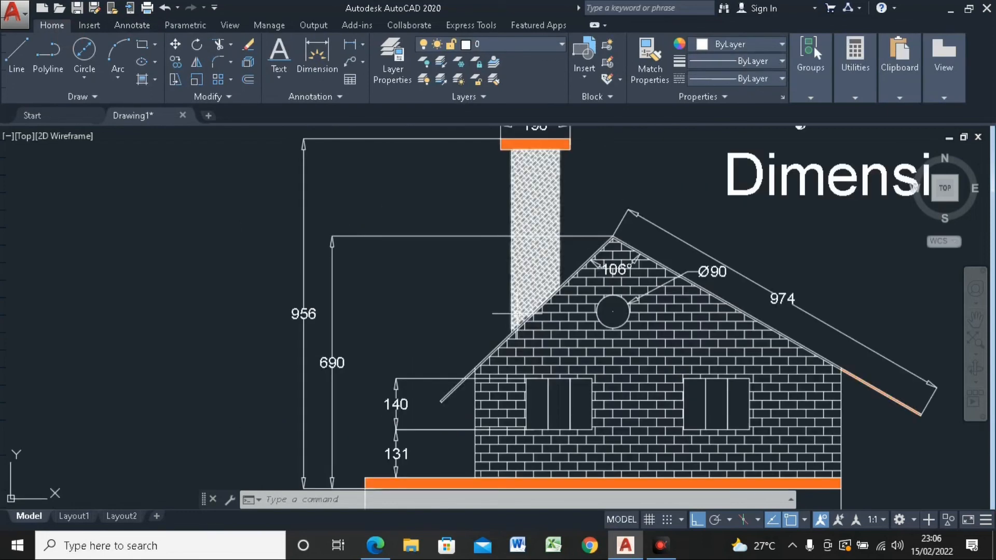
{"action": "scroll", "coordinate": [517, 316], "scroll_direction": "down", "scroll_amount": 6}
{"action": "scroll", "coordinate": [517, 311], "scroll_direction": "up", "scroll_amount": 4}
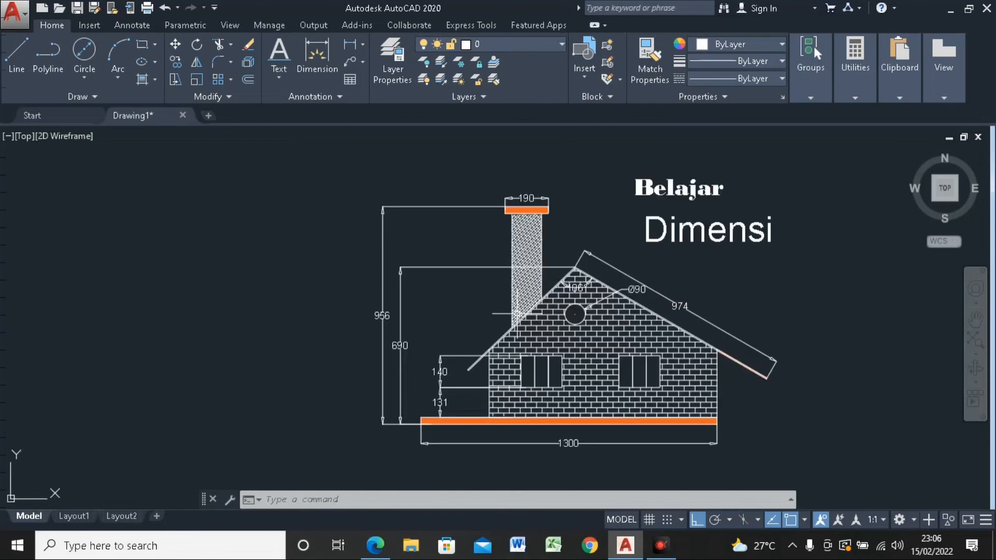